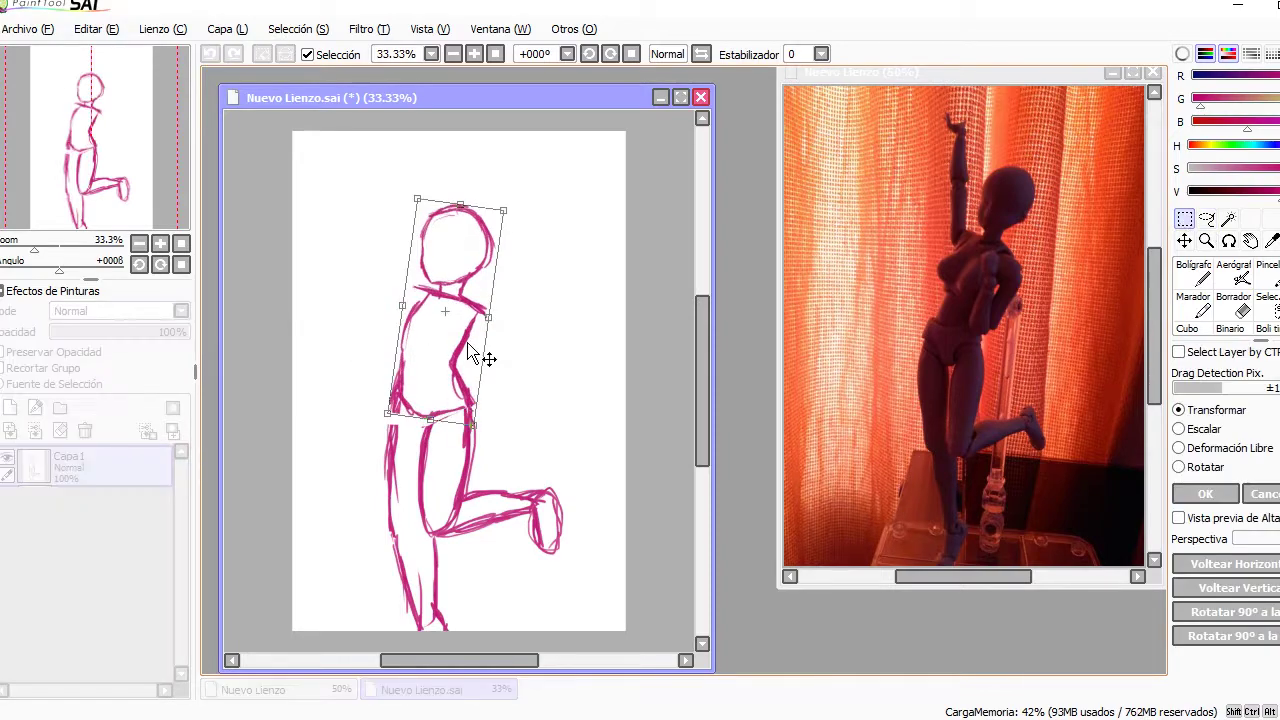
- Apply the transform to the head and torso and move them down onto the legs, clearing the selection
{"action": "key", "text": "Return"}
{"action": "left_click", "coordinate": [1183, 240]}
{"action": "mouse_move", "coordinate": [450, 300]}
{"action": "left_mouse_down"}
{"action": "mouse_move", "coordinate": [566, 408]}
{"action": "mouse_move", "coordinate": [490, 434]}
{"action": "left_mouse_up"}
{"action": "key", "text": "ctrl+d"}
{"action": "key", "text": "n"}
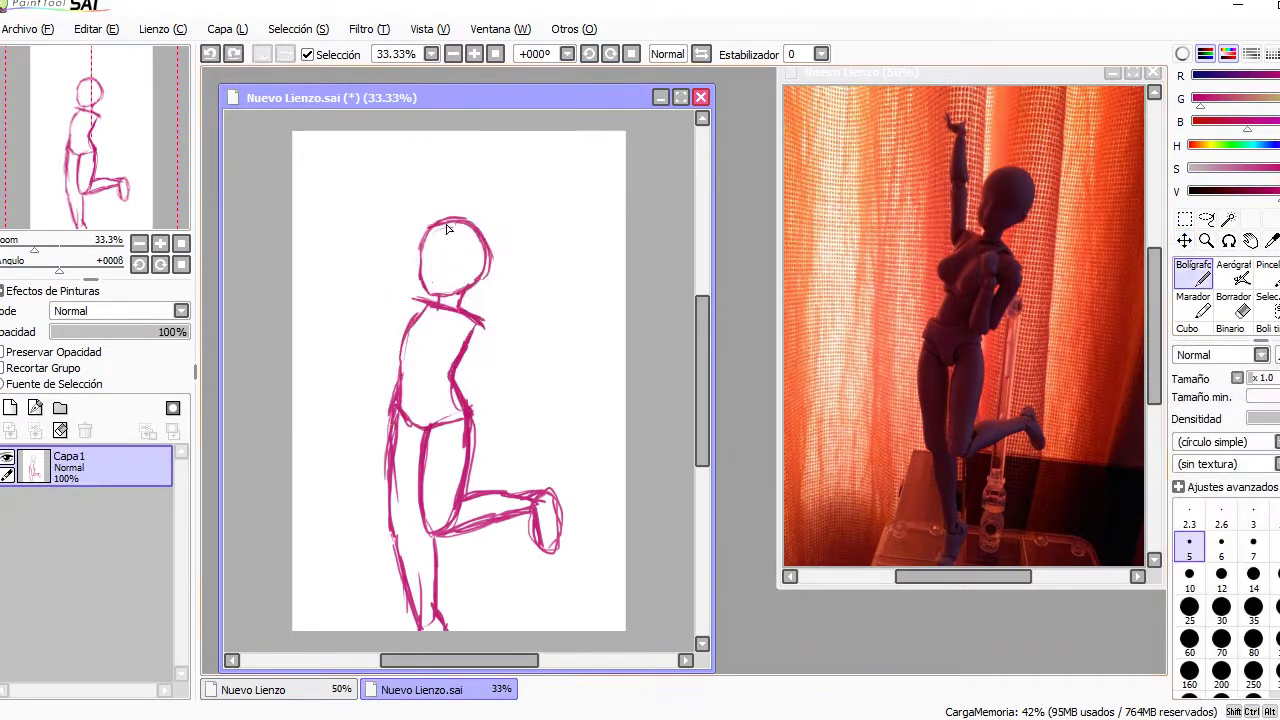
- Sketch the face guidelines and the bent arm with its fist held against the chest, following the figure reference
{"action": "key", "text": "ctrl+plus"}
{"action": "key", "text": "ctrl+plus"}
{"action": "key", "text": "ctrl+plus"}
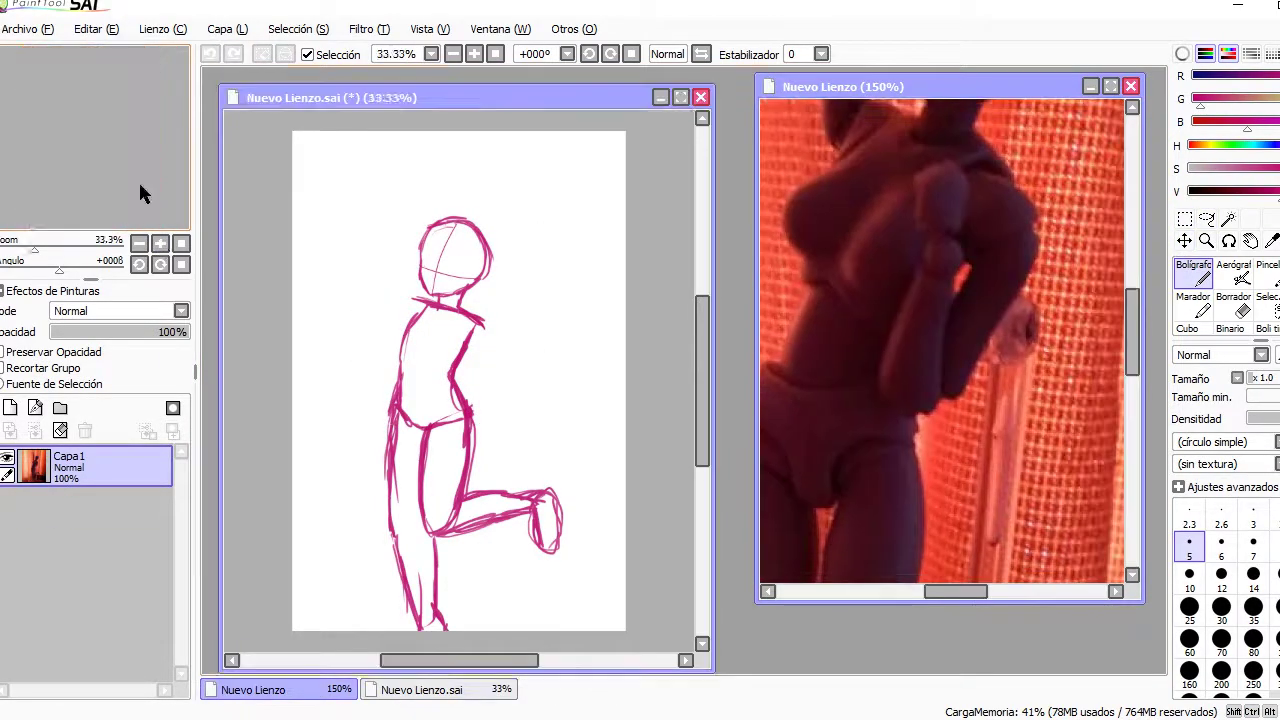
{"action": "left_click_drag", "start_coordinate": [430, 293], "coordinate": [391, 299]}
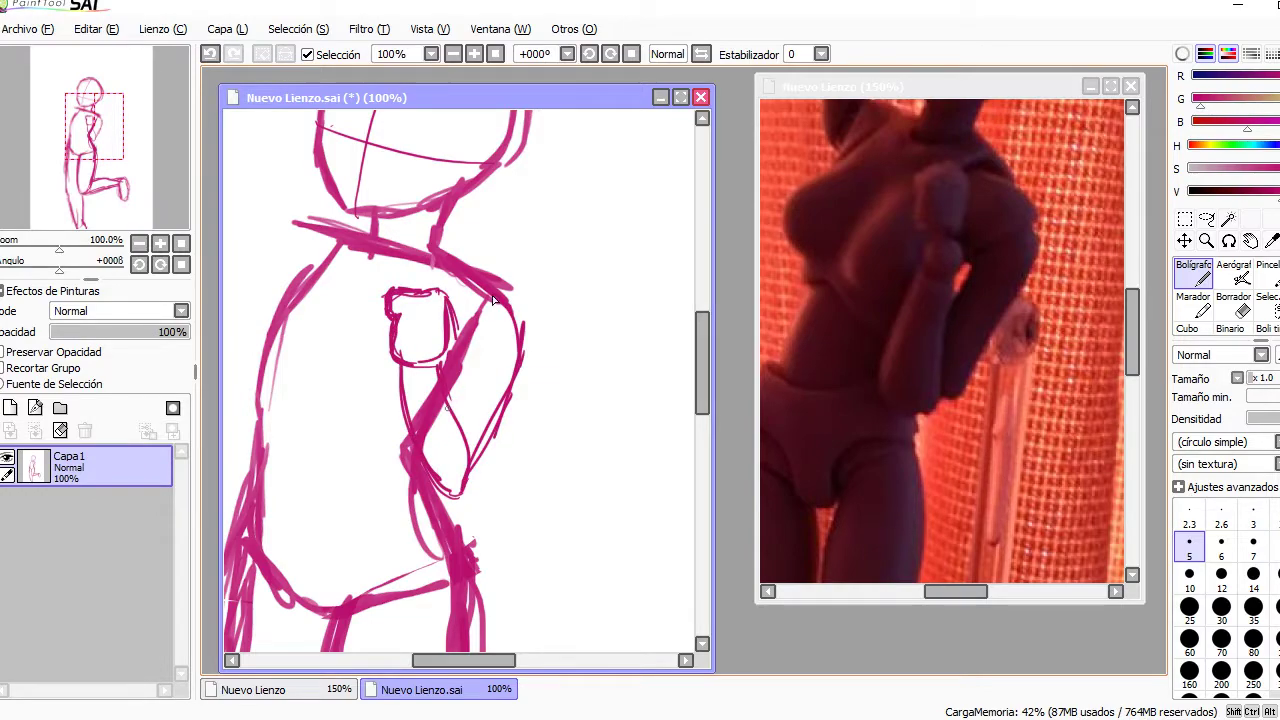
- Sketch the raised arm extending above the head, ending in an open hand as in the figure reference
{"action": "key", "text": "ctrl+minus"}
{"action": "key", "text": "ctrl+minus"}
{"action": "key", "text": "ctrl+minus"}
{"action": "key", "text": "ctrl+plus"}
{"action": "key", "text": "ctrl+plus"}
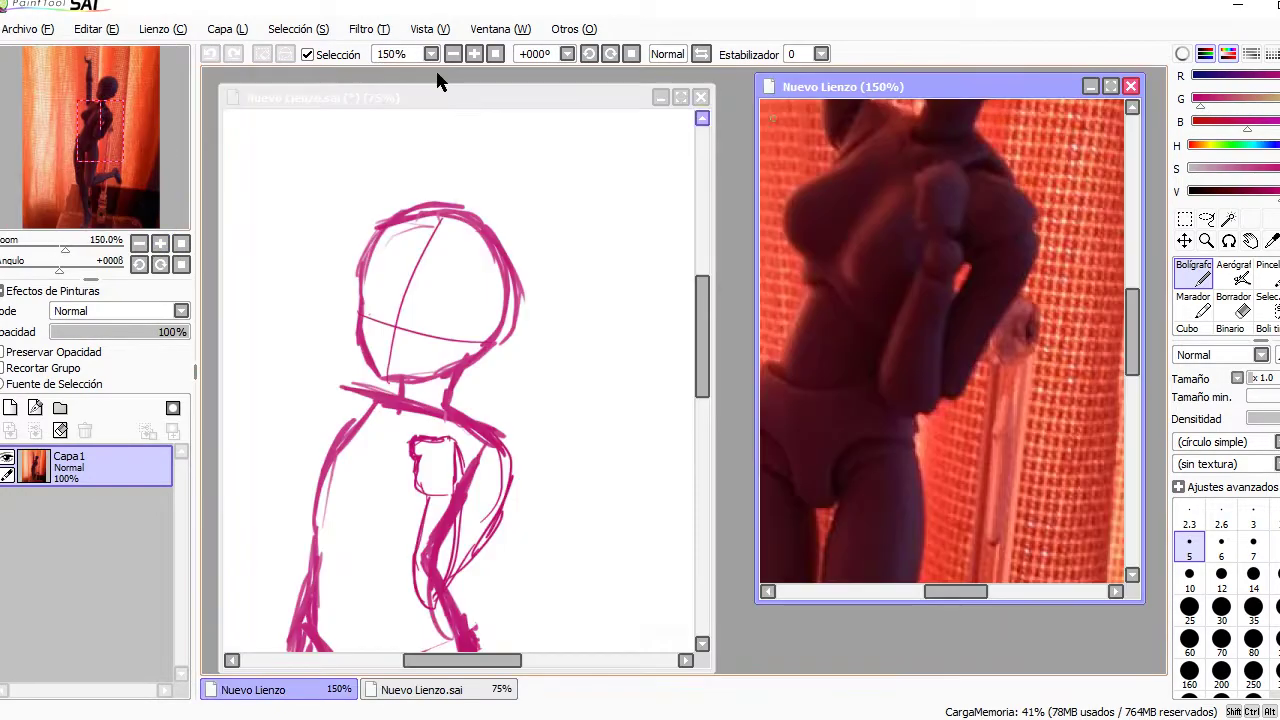
{"action": "left_click", "coordinate": [71, 110]}
{"action": "mouse_move", "coordinate": [398, 447]}
{"action": "left_mouse_down"}
{"action": "mouse_move", "coordinate": [362, 212]}
{"action": "mouse_move", "coordinate": [408, 240]}
{"action": "left_mouse_up"}
{"action": "key", "text": "ctrl+plus"}
{"action": "key", "text": "ctrl+plus"}
{"action": "left_click", "coordinate": [1197, 282]}
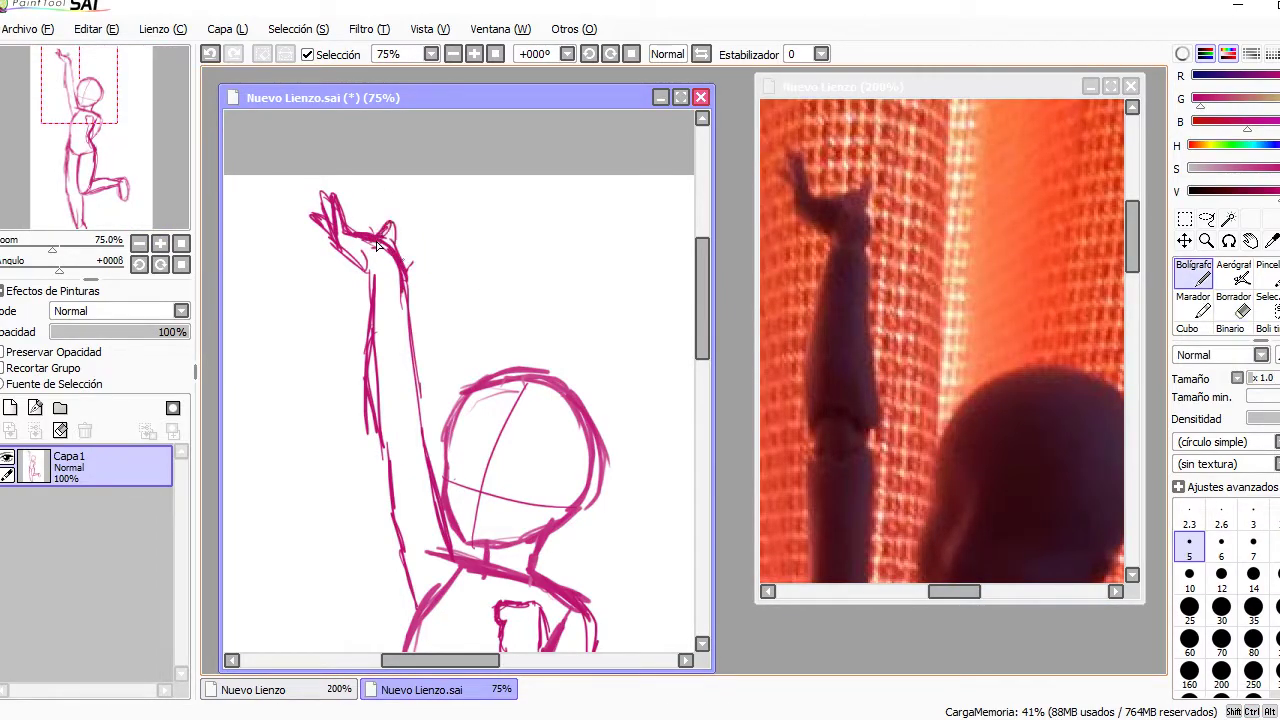
- Select the sketched head and transform it into a better position over the neck
{"action": "scroll", "coordinate": [104, 117], "scroll_direction": "up", "scroll_amount": 1}
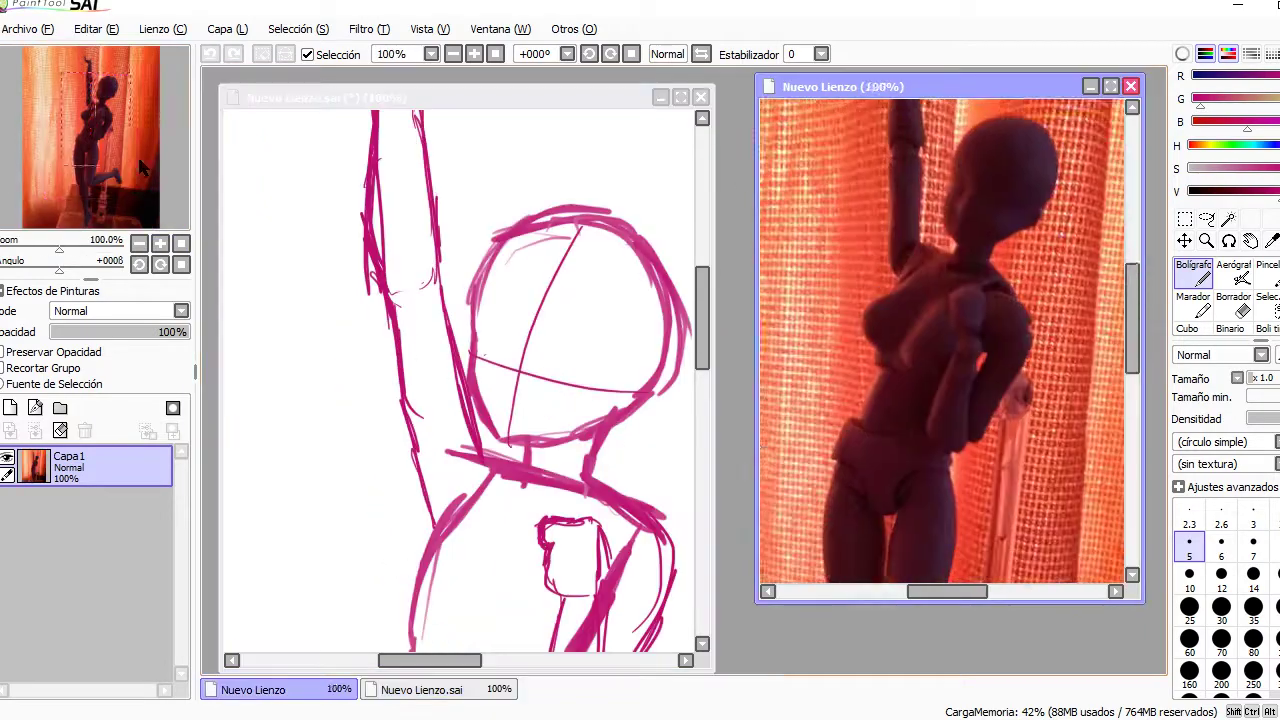
{"action": "left_click_drag", "start_coordinate": [410, 215], "coordinate": [428, 338]}
{"action": "key", "text": "ctrl+t"}
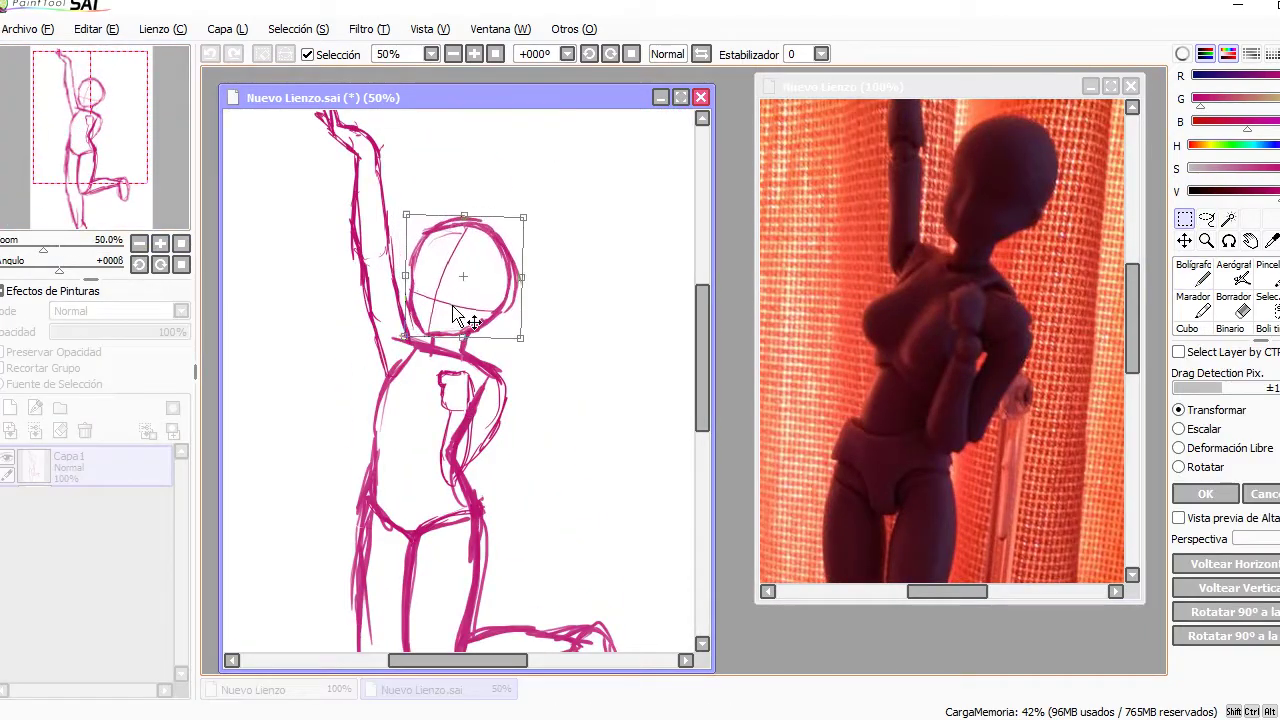
{"action": "key", "text": "Return"}
- Refine the fist at the chest and rework the fingers and thumb of the raised hand
{"action": "scroll", "coordinate": [115, 177], "scroll_direction": "up", "scroll_amount": 4}
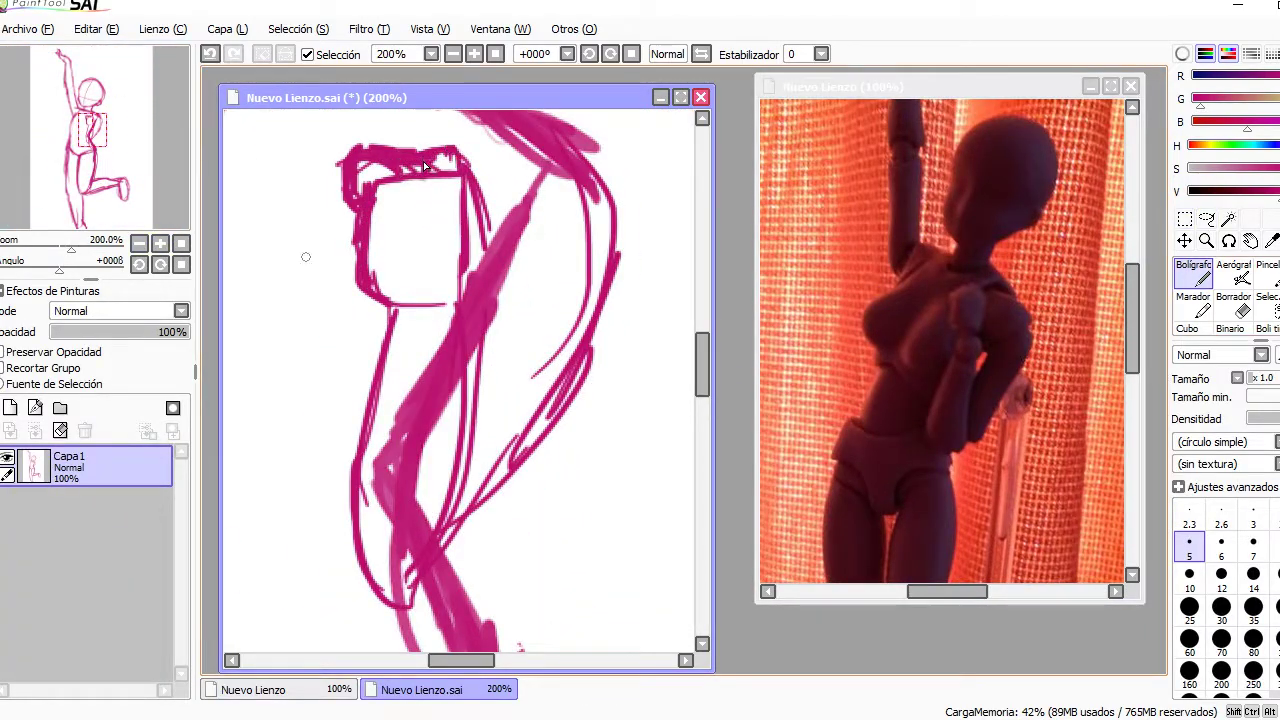
{"action": "scroll", "coordinate": [425, 166], "scroll_direction": "up", "scroll_amount": 5}
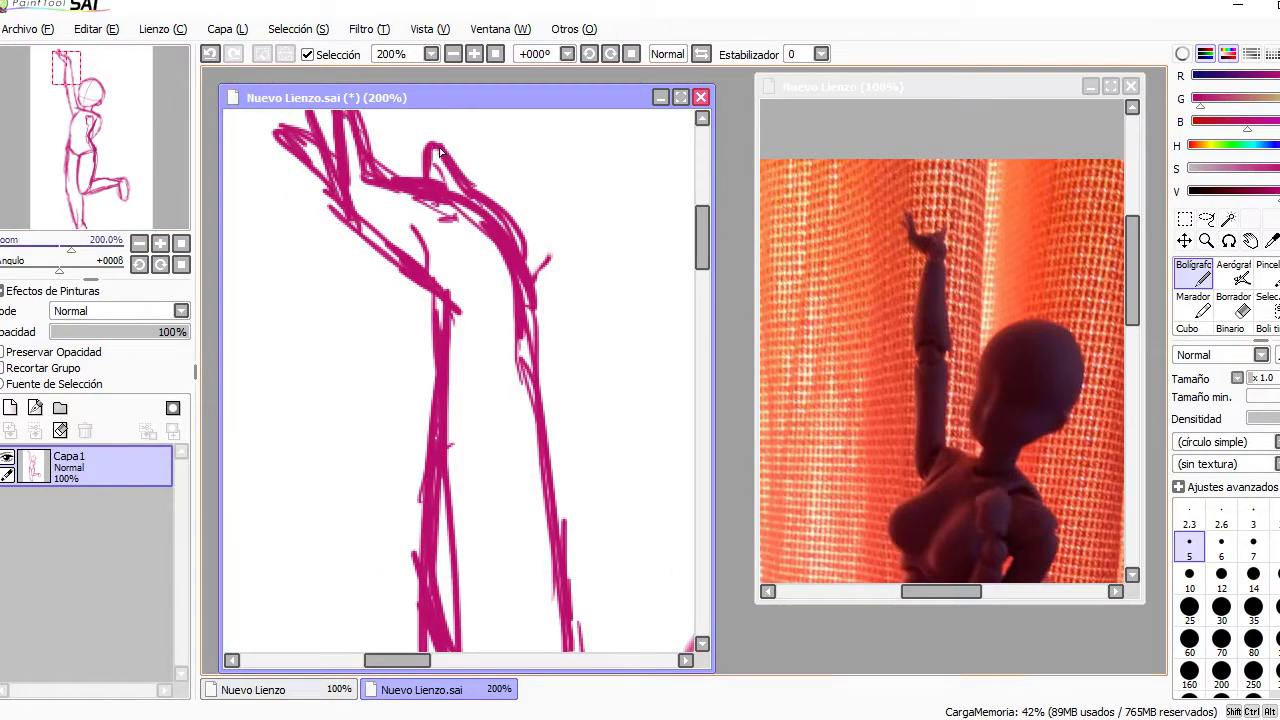
{"action": "scroll", "coordinate": [440, 150], "scroll_direction": "up", "scroll_amount": 3}
{"action": "left_click_drag", "start_coordinate": [372, 350], "coordinate": [365, 367]}
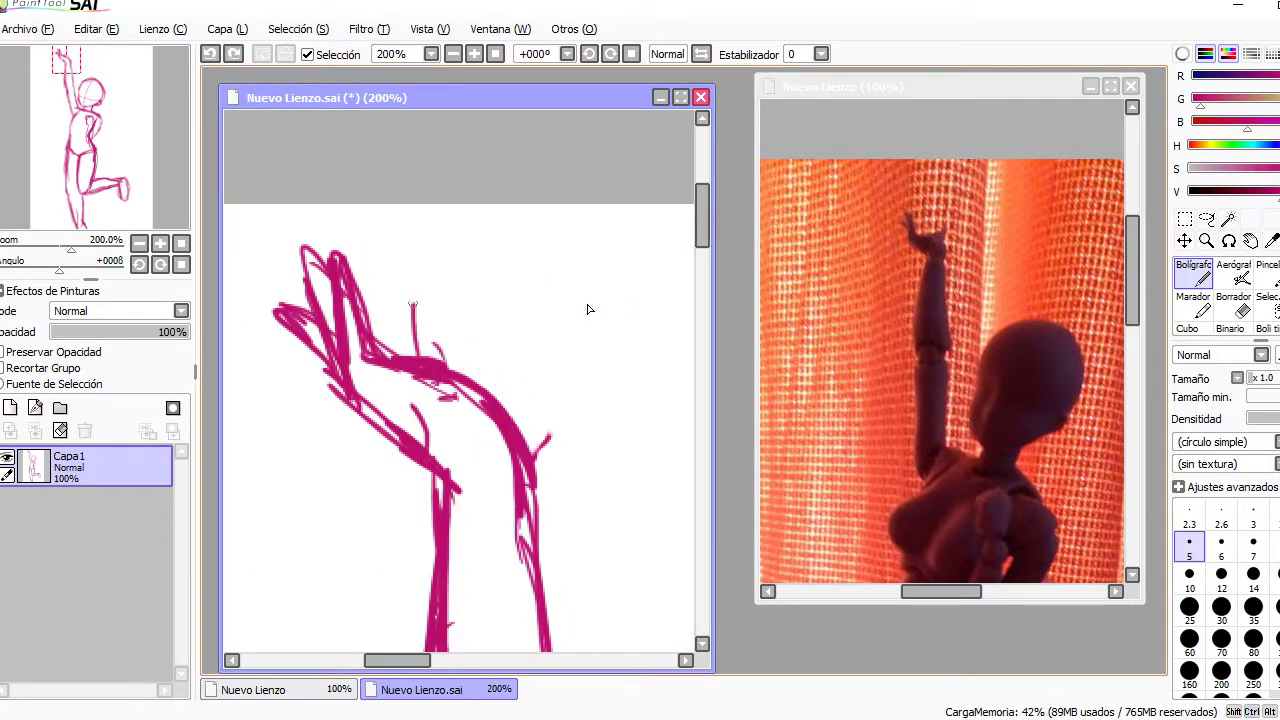
- Sketch the ear, nose, open mouth and first eye along the face guidelines
{"action": "left_click", "coordinate": [181, 243]}
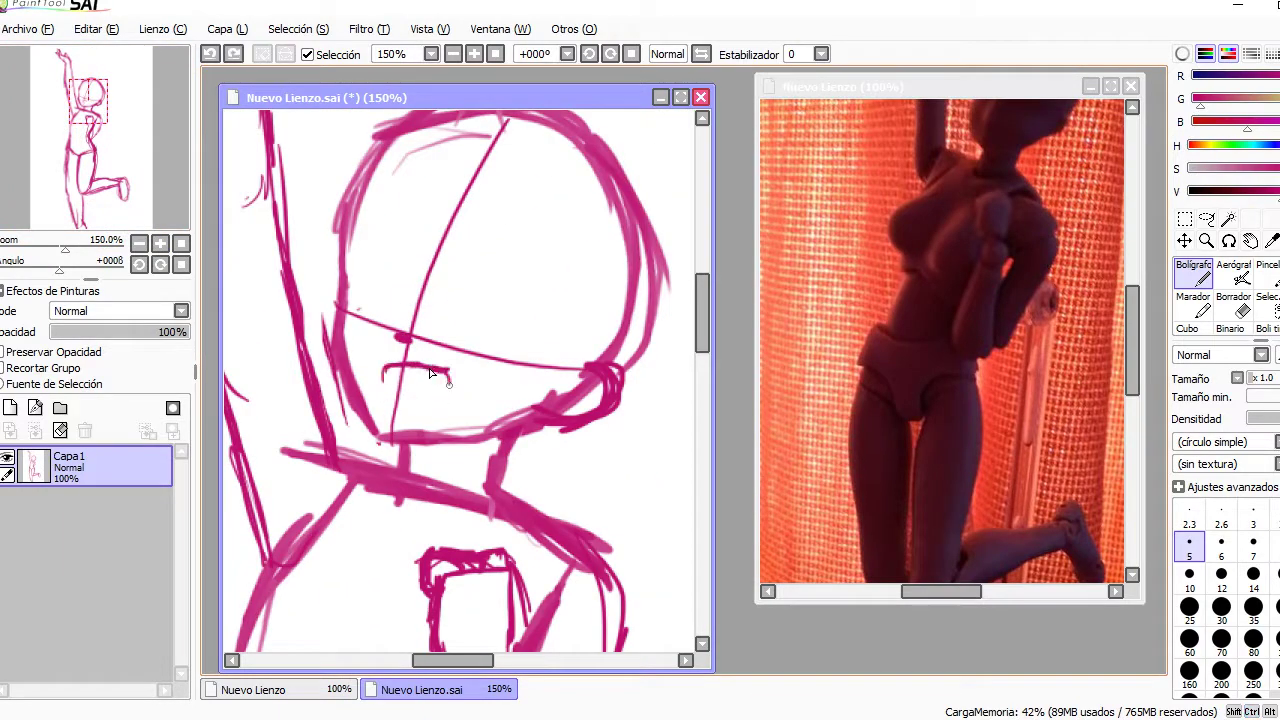
{"action": "left_click_drag", "start_coordinate": [455, 343], "coordinate": [558, 348]}
{"action": "left_click_drag", "start_coordinate": [414, 278], "coordinate": [430, 294]}
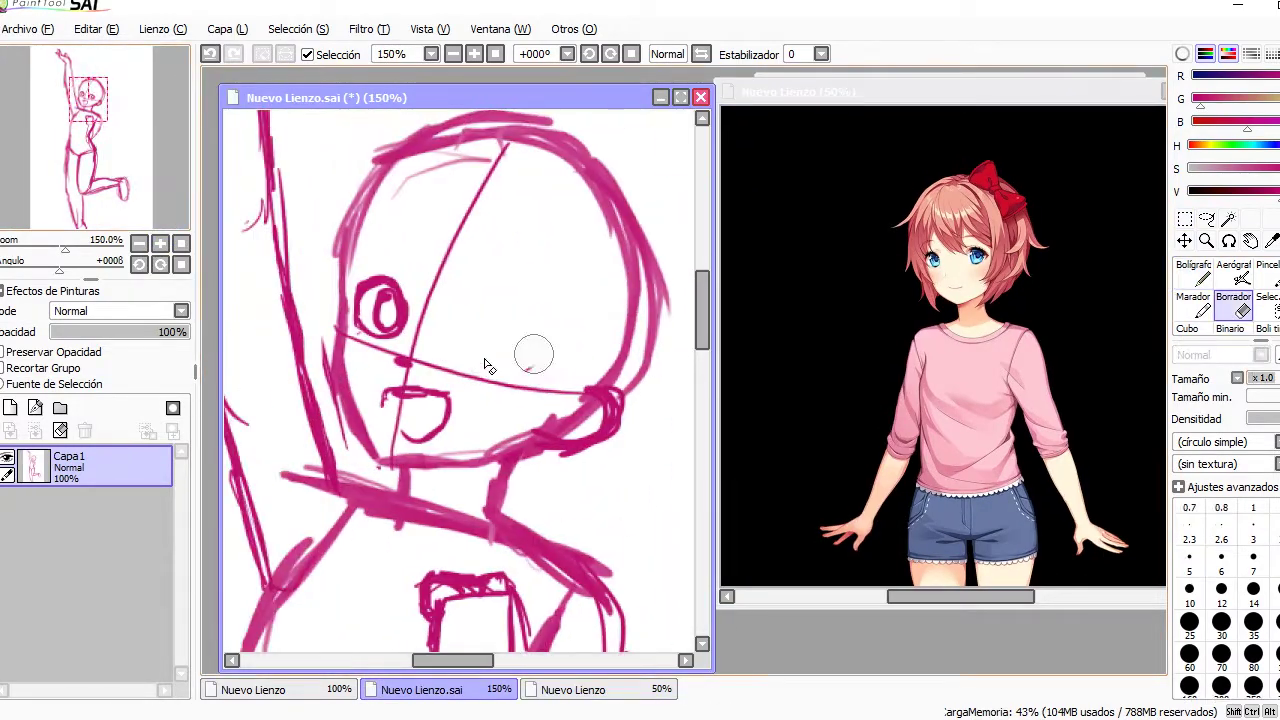
- Sketch the second eye with its iris on the wider side of the face guideline
{"action": "key", "text": "n"}
{"action": "left_click_drag", "start_coordinate": [455, 345], "coordinate": [528, 352]}
{"action": "scroll", "coordinate": [490, 349], "scroll_direction": "down", "scroll_amount": 4}
{"action": "scroll", "coordinate": [500, 356], "scroll_direction": "up", "scroll_amount": 5}
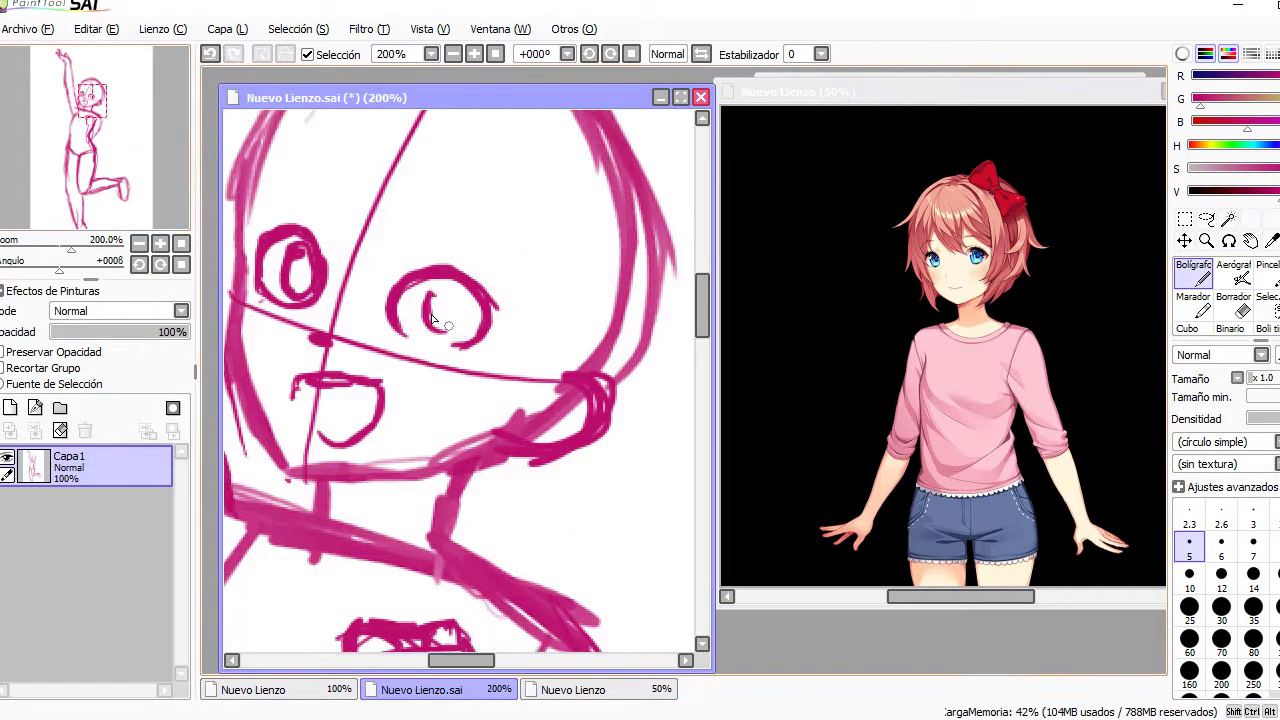
{"action": "scroll", "coordinate": [300, 283], "scroll_direction": "down", "scroll_amount": 4}
{"action": "scroll", "coordinate": [398, 323], "scroll_direction": "up", "scroll_amount": 4}
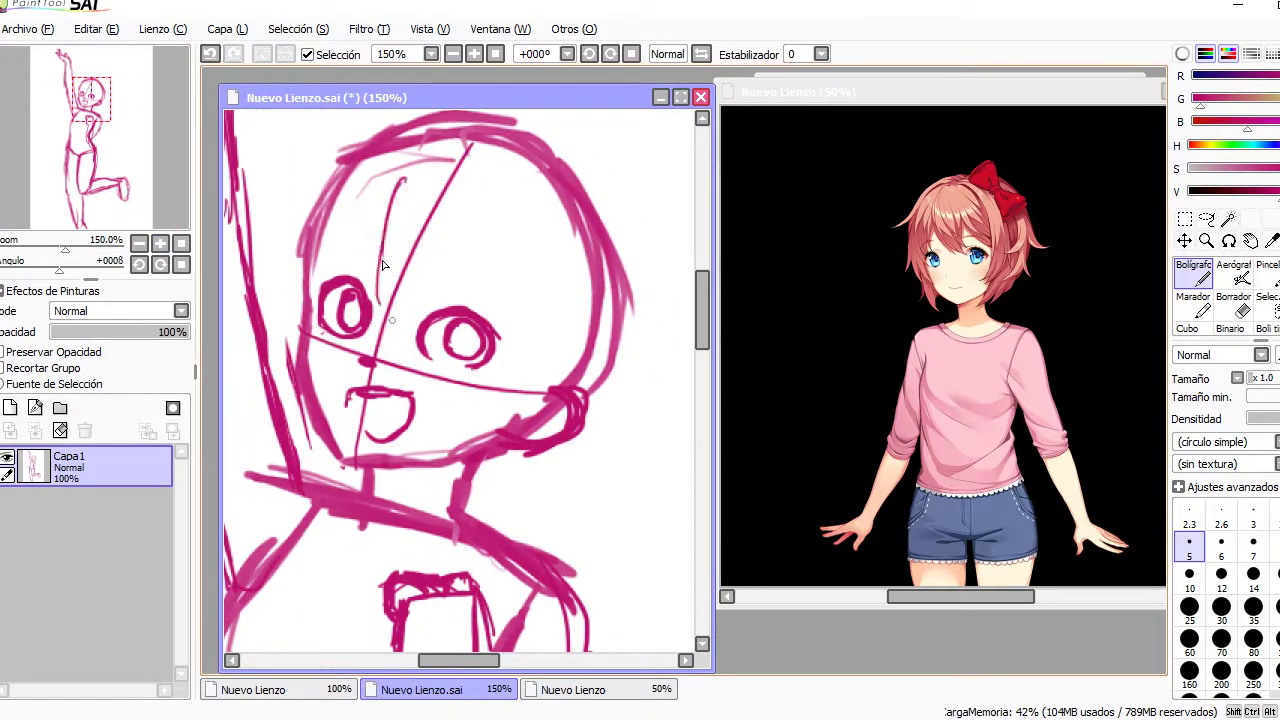
- Sketch the fringe and short side hair over the head and begin the hair bow, following the character reference
{"action": "key", "text": "ctrl+t"}
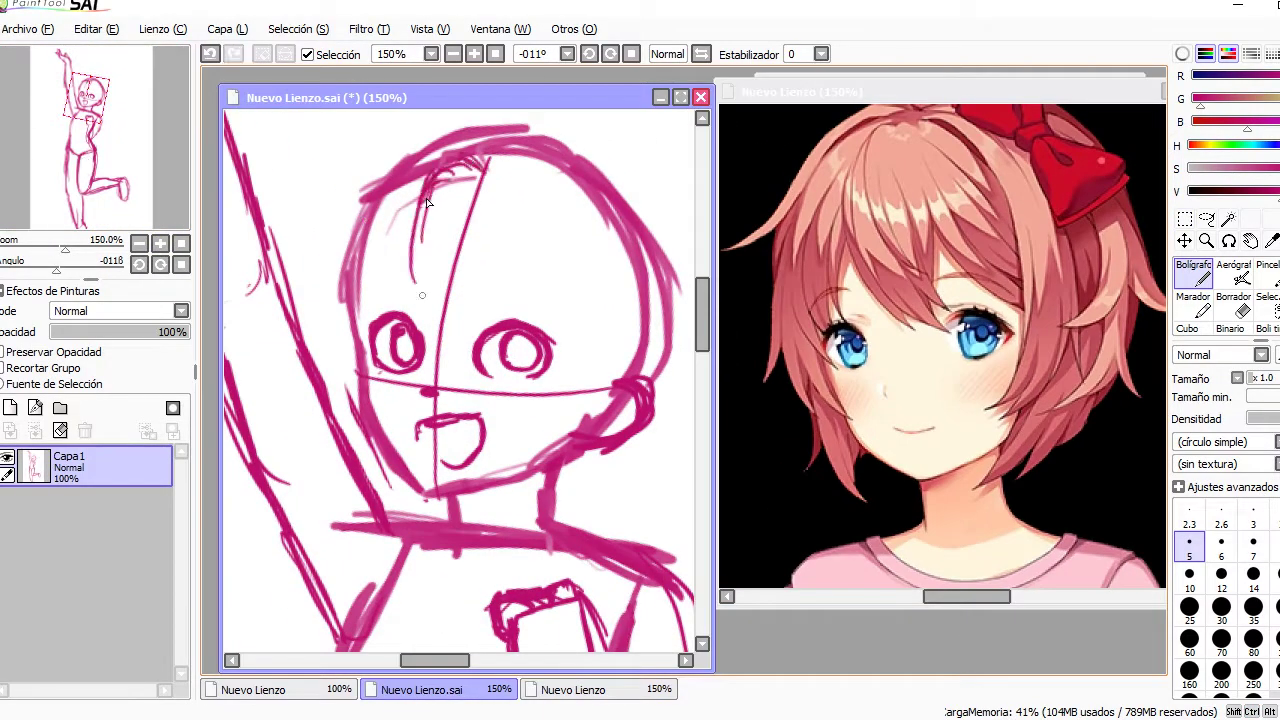
{"action": "key", "text": "h"}
{"action": "key", "text": "h"}
{"action": "left_click_drag", "start_coordinate": [500, 328], "coordinate": [490, 272]}
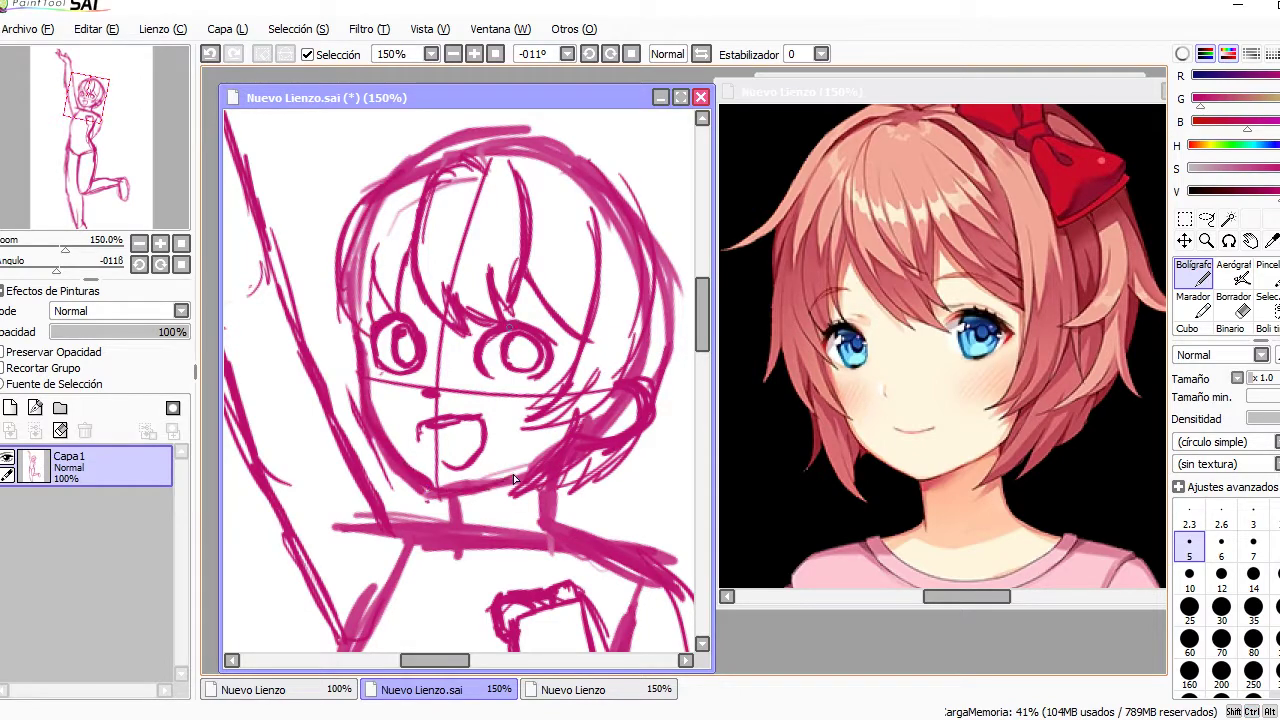
{"action": "left_click_drag", "start_coordinate": [107, 199], "coordinate": [112, 193]}
{"action": "key", "text": "Home"}
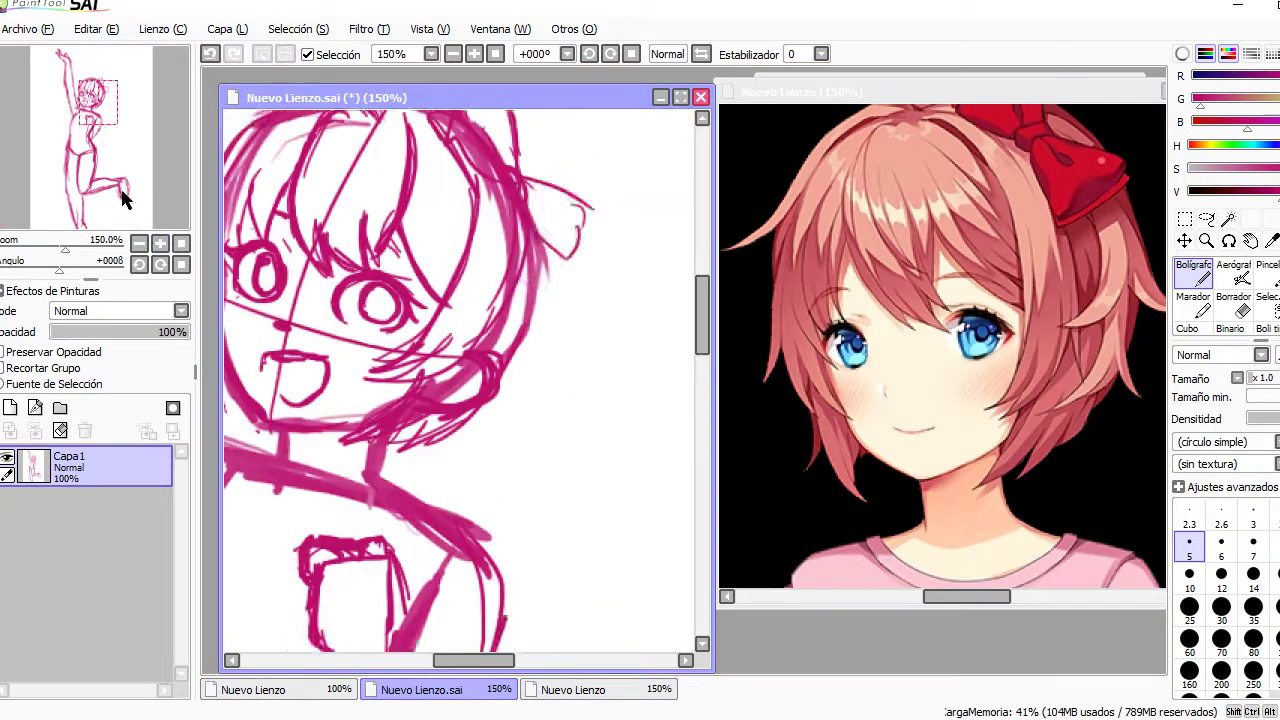
{"action": "scroll", "coordinate": [403, 337], "scroll_direction": "down", "scroll_amount": 4}
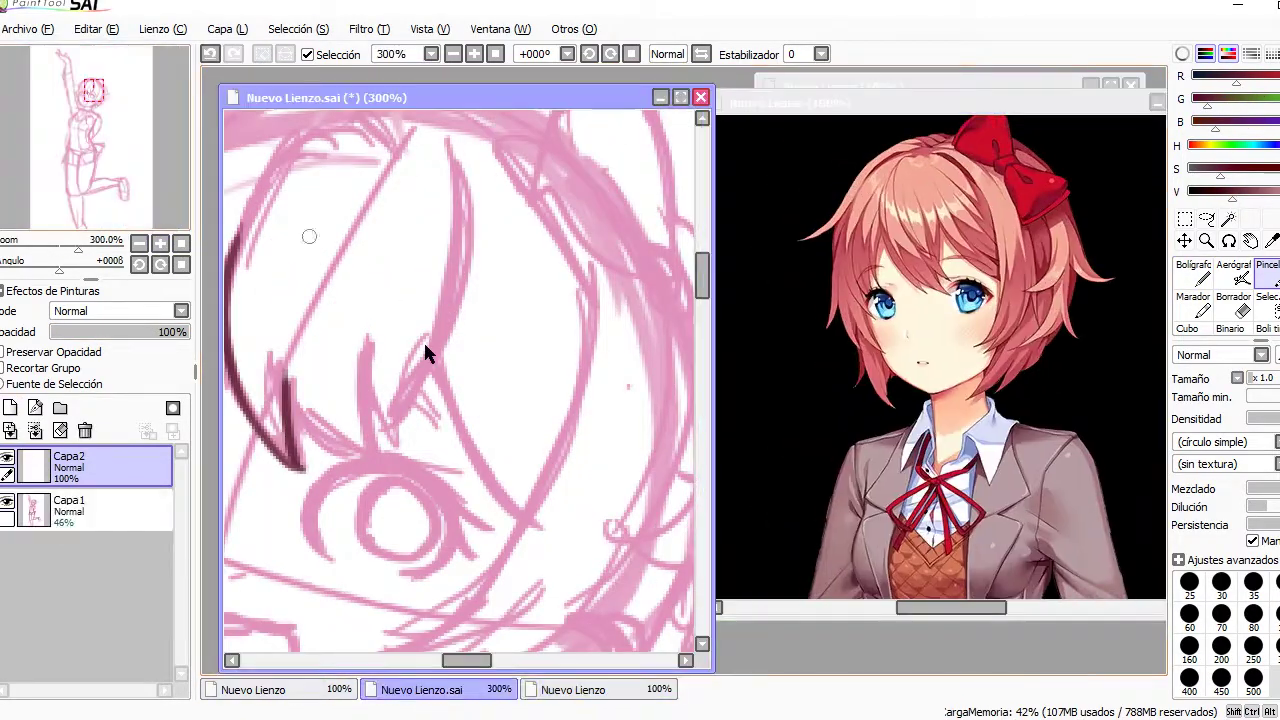
- Try inking a central fringe strand on the line art layer and undo the stroke
{"action": "mouse_move", "coordinate": [388, 190]}
{"action": "left_mouse_down"}
{"action": "mouse_move", "coordinate": [395, 455]}
{"action": "mouse_move", "coordinate": [410, 463]}
{"action": "left_mouse_up"}
{"action": "key", "text": "ctrl+z"}
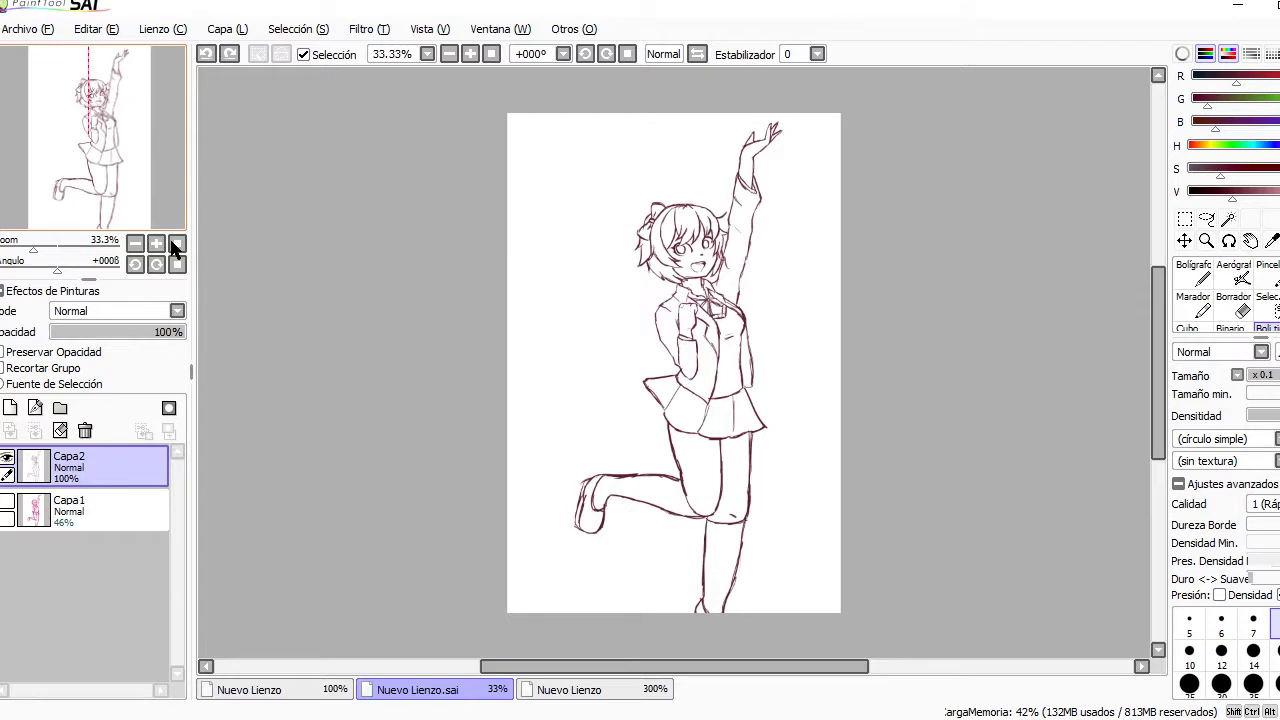
- Select the entire background around the figure with the Magic Wand and clean up the selection along the line art
{"action": "left_click", "coordinate": [782, 315]}
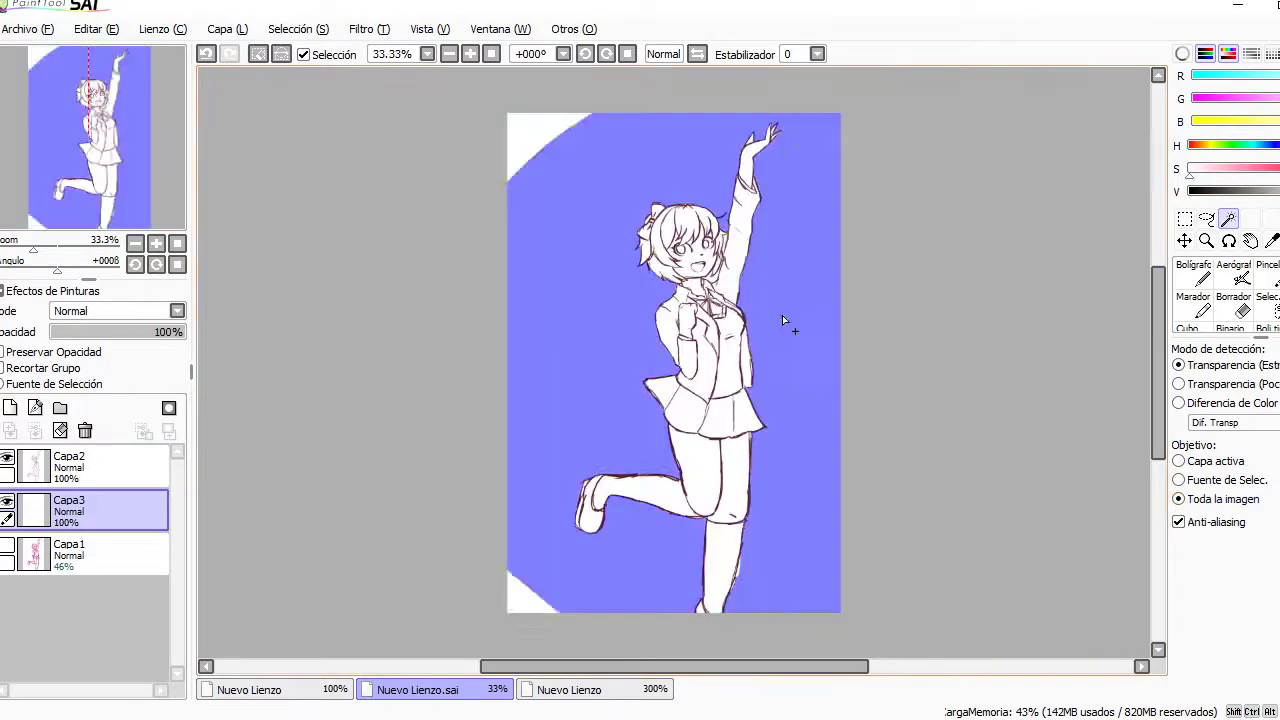
{"action": "left_click", "coordinate": [515, 150]}
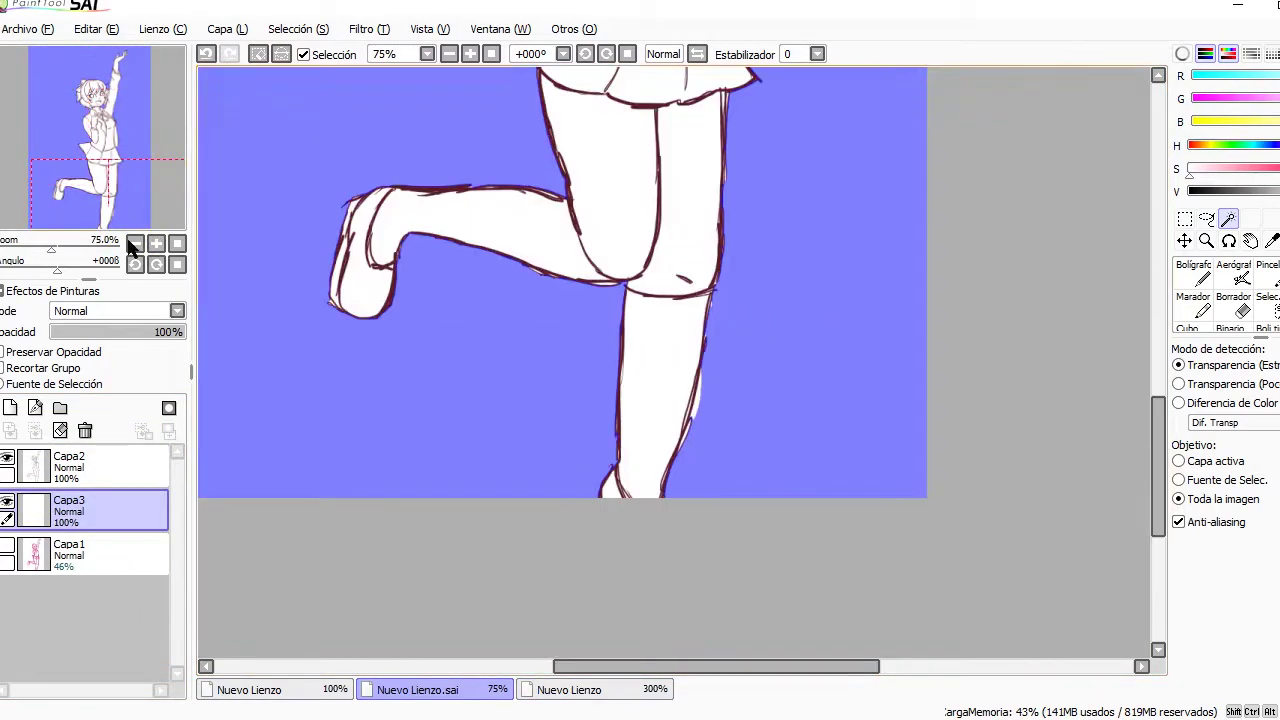
{"action": "scroll", "coordinate": [700, 444], "scroll_direction": "up", "scroll_amount": 10}
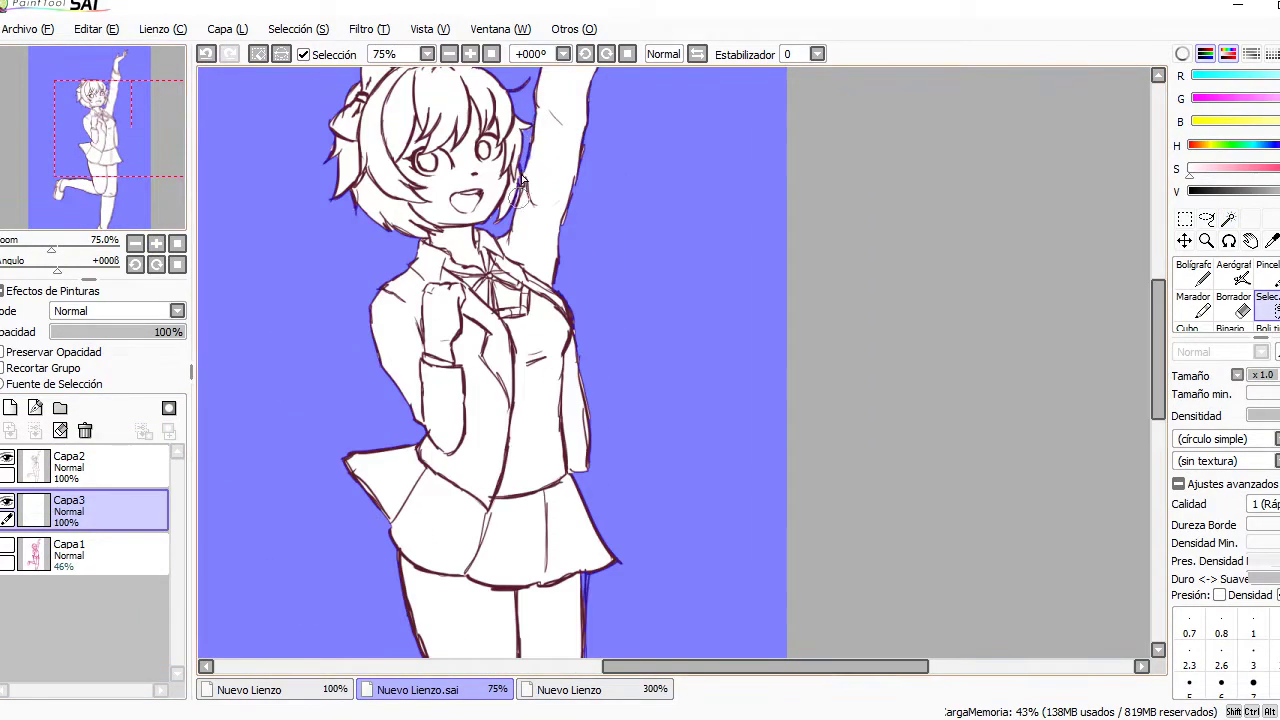
{"action": "scroll", "coordinate": [481, 514], "scroll_direction": "down", "scroll_amount": 10}
{"action": "scroll", "coordinate": [481, 514], "scroll_direction": "up", "scroll_amount": 10}
{"action": "scroll", "coordinate": [481, 514], "scroll_direction": "down", "scroll_amount": 10}
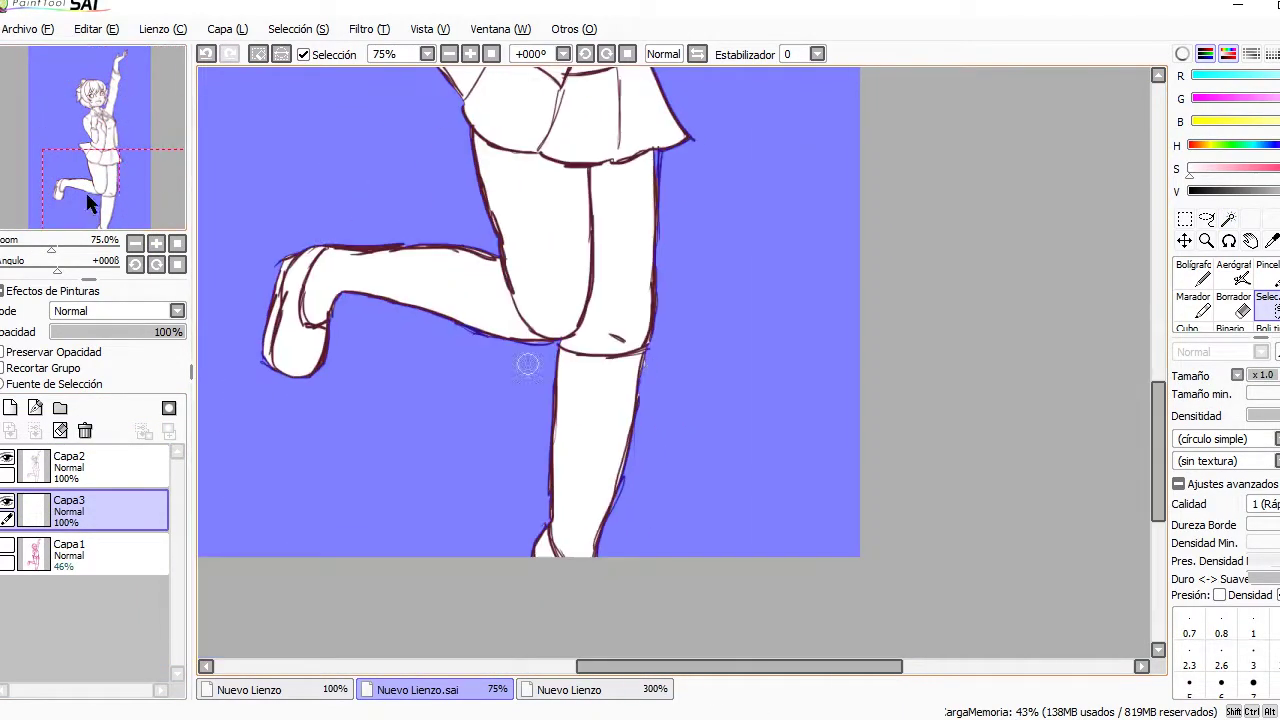
- Invert the selection to fill the figure with light grey, and add a new layer above the fill
{"action": "left_click", "coordinate": [176, 243]}
{"action": "key", "text": "ctrl+i"}
{"action": "left_click", "coordinate": [9, 407]}
{"action": "left_click", "coordinate": [156, 243]}
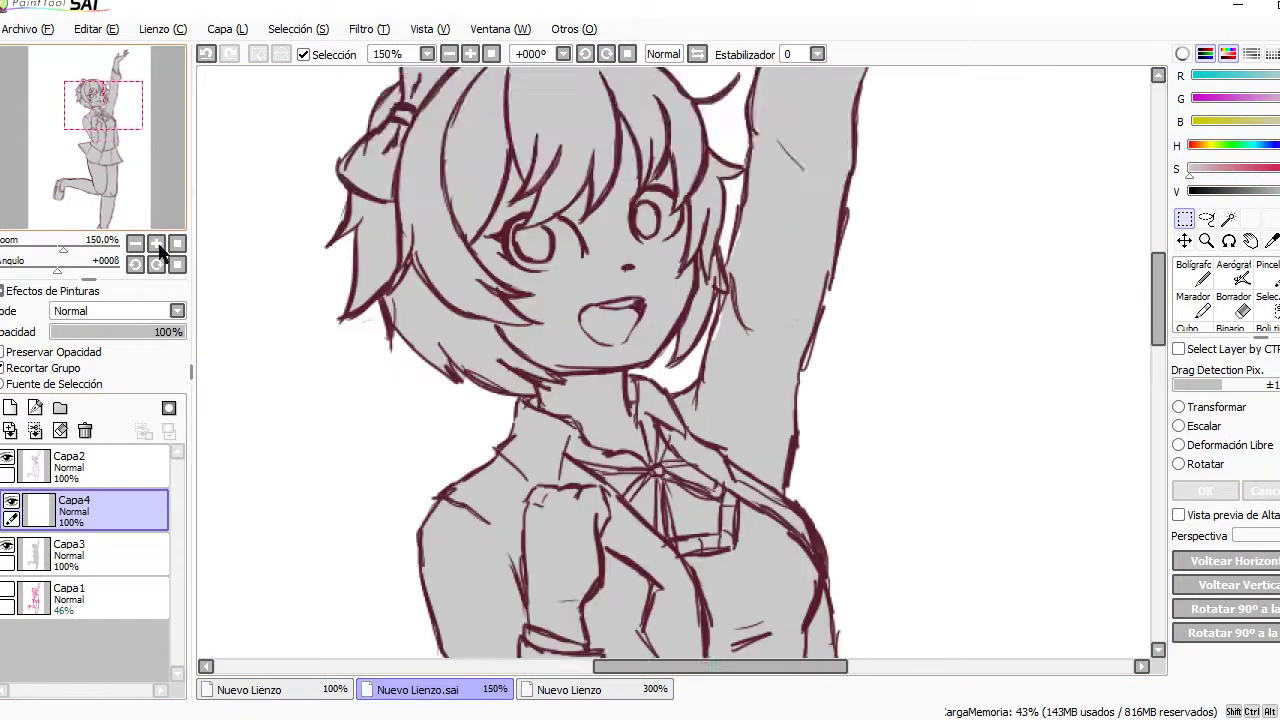
- Set the Pen to a 12 px tip and hide the outline of the active figure selection
{"action": "left_click", "coordinate": [1193, 270]}
{"action": "key", "text": "Page_Down"}
{"action": "key", "text": "bracketleft"}
{"action": "key", "text": "Page_Up"}
{"action": "left_click", "coordinate": [309, 29]}
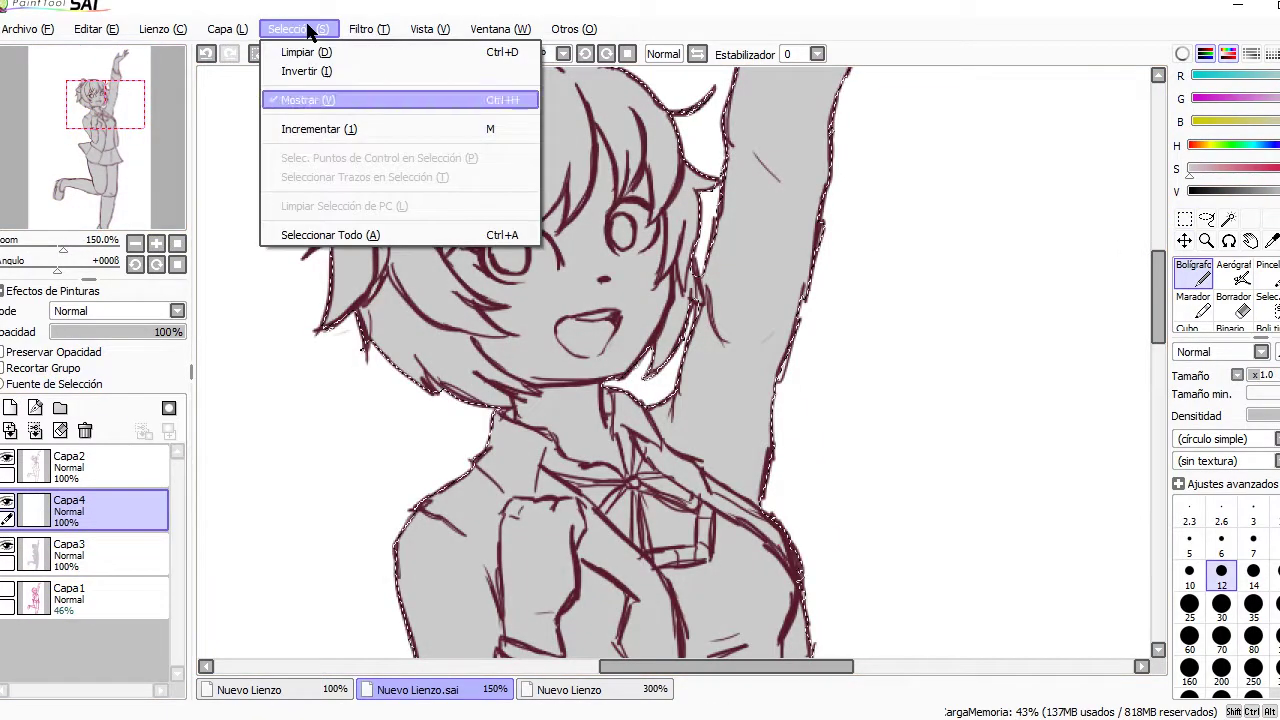
{"action": "left_click", "coordinate": [314, 94]}
- Paint the face and neck in the cream skin tone on the new layer
{"action": "left_click", "coordinate": [414, 691]}
{"action": "left_click", "coordinate": [148, 243]}
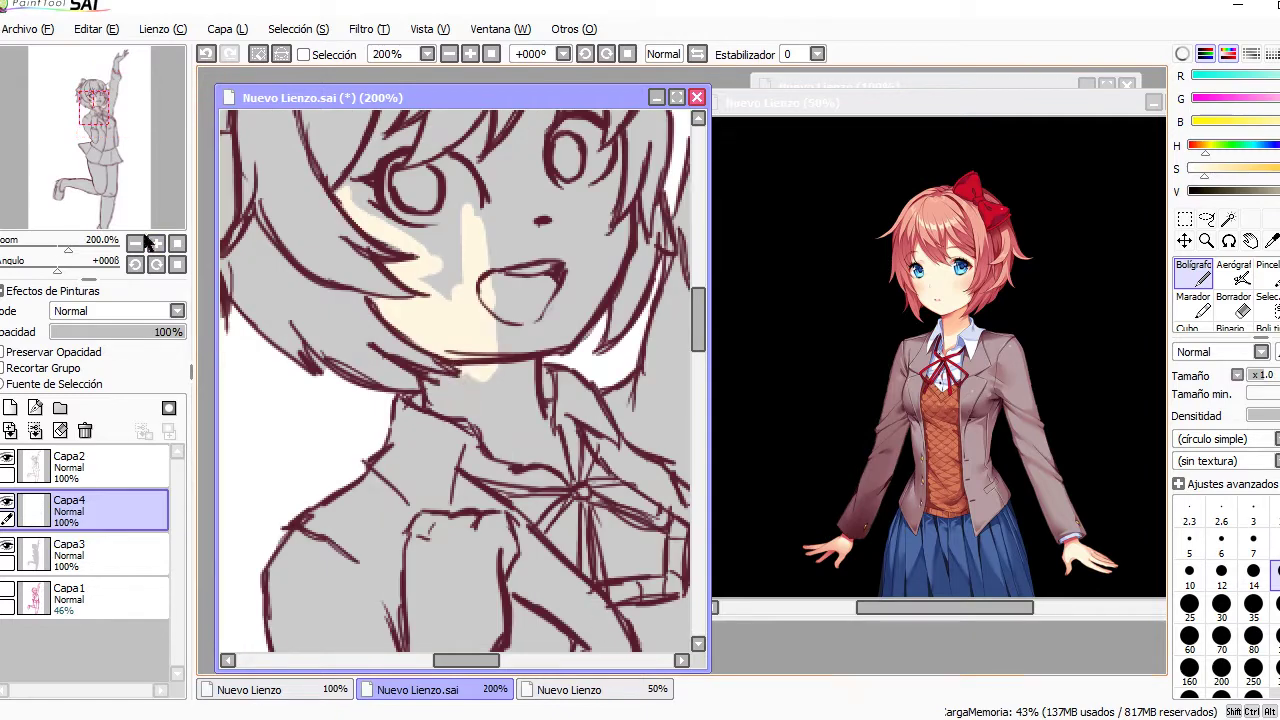
{"action": "scroll", "coordinate": [614, 240], "scroll_direction": "up", "scroll_amount": 3}
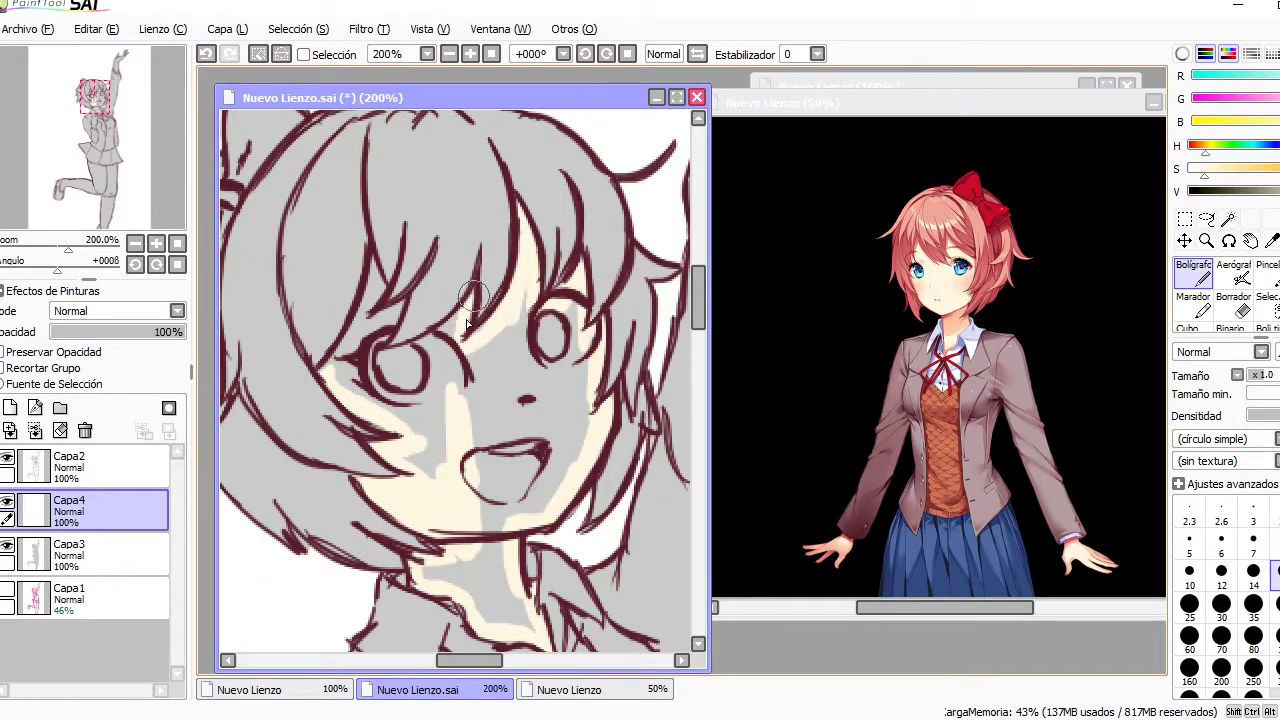
{"action": "scroll", "coordinate": [408, 356], "scroll_direction": "down", "scroll_amount": 5}
{"action": "left_click", "coordinate": [135, 243]}
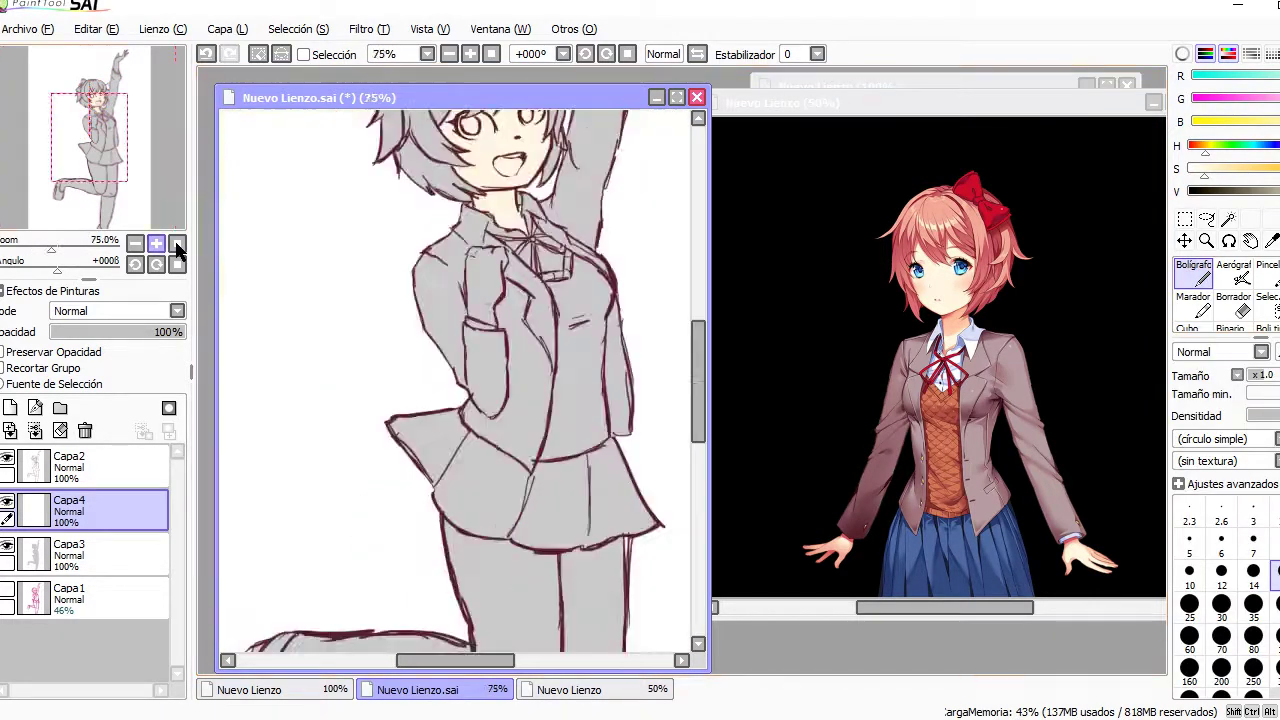
- Paint the raised hand and the fist in the cream skin tone
{"action": "left_click", "coordinate": [118, 64]}
{"action": "left_click_drag", "start_coordinate": [455, 381], "coordinate": [400, 250]}
{"action": "left_click", "coordinate": [676, 97]}
{"action": "left_click_drag", "start_coordinate": [580, 350], "coordinate": [590, 540]}
{"action": "scroll", "coordinate": [600, 400], "scroll_direction": "down", "scroll_amount": 5}
{"action": "left_click_drag", "start_coordinate": [370, 175], "coordinate": [410, 345]}
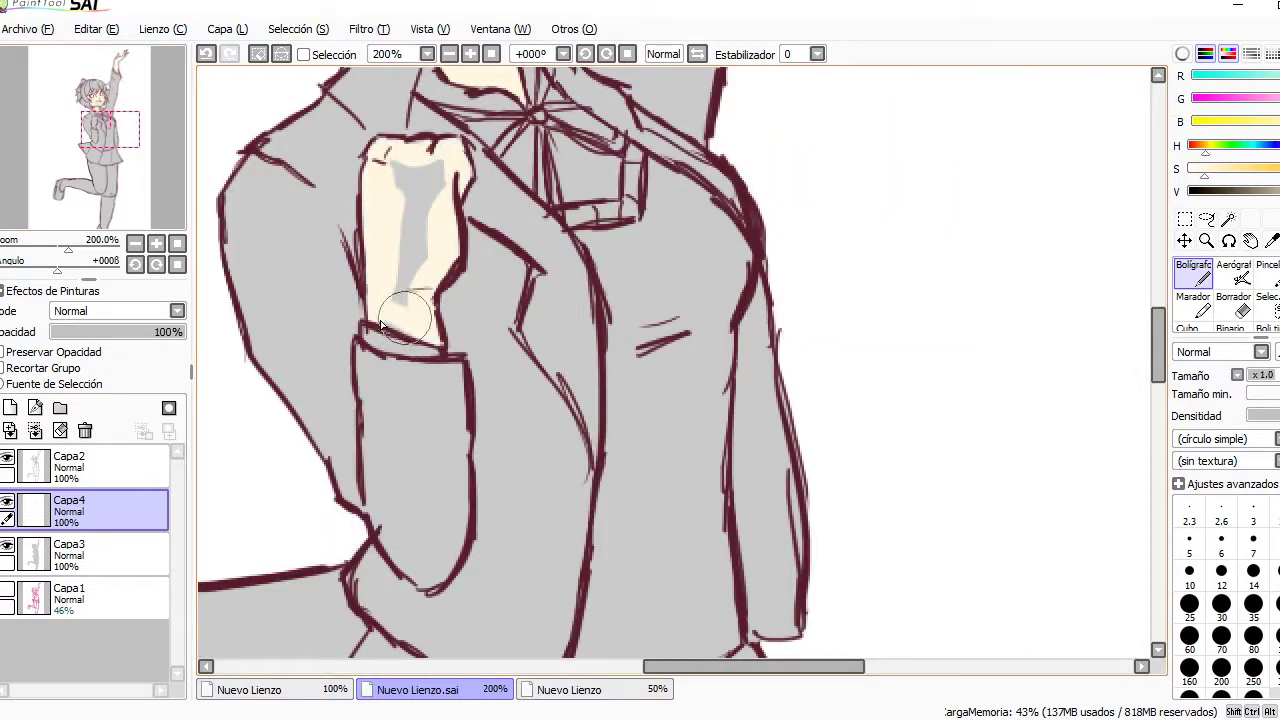
- Paint the bare thighs between the skirt and the stockings in the cream skin tone
{"action": "scroll", "coordinate": [600, 400], "scroll_direction": "down", "scroll_amount": 5}
{"action": "left_click_drag", "start_coordinate": [610, 212], "coordinate": [630, 320]}
{"action": "scroll", "coordinate": [621, 283], "scroll_direction": "up", "scroll_amount": 5}
{"action": "left_click_drag", "start_coordinate": [430, 355], "coordinate": [714, 386]}
{"action": "scroll", "coordinate": [714, 386], "scroll_direction": "down", "scroll_amount": 2}
{"action": "left_click_drag", "start_coordinate": [440, 580], "coordinate": [371, 243]}
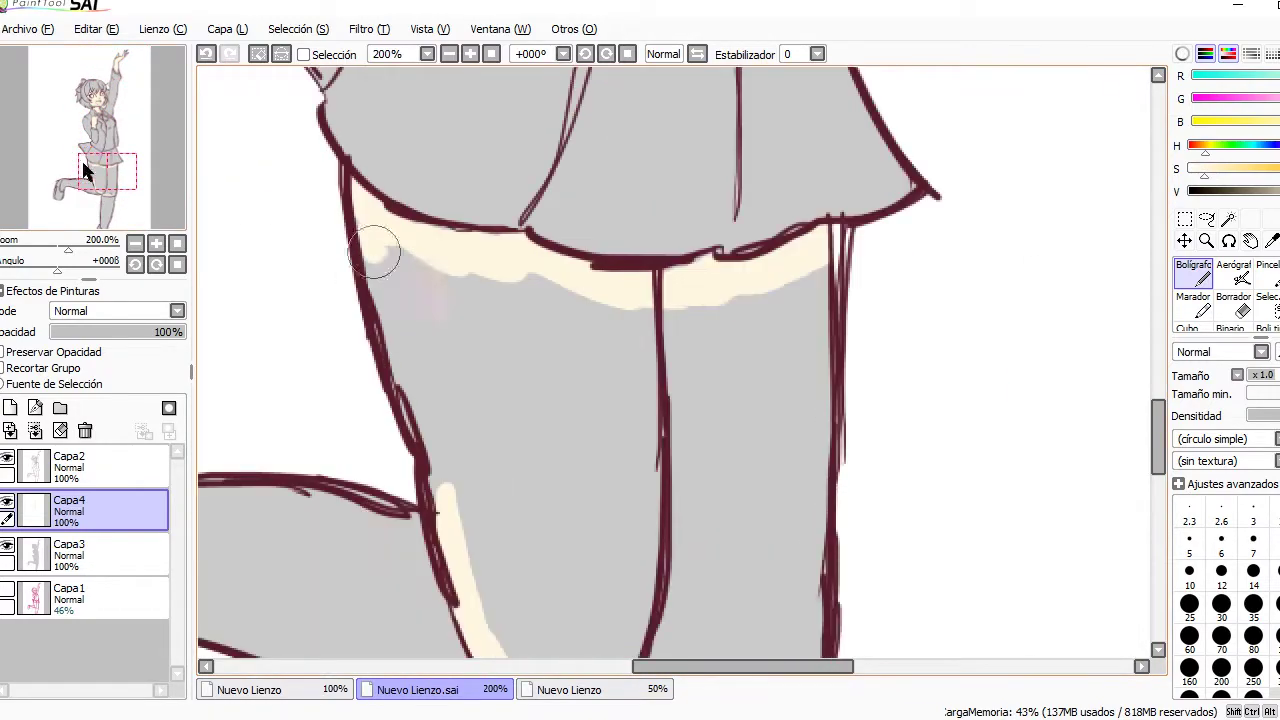
{"action": "left_click_drag", "start_coordinate": [590, 160], "coordinate": [579, 518]}
{"action": "scroll", "coordinate": [600, 400], "scroll_direction": "down", "scroll_amount": 5}
- Sample the coral hair colour from the character reference and paint the hair on a new layer
{"action": "left_click", "coordinate": [569, 689]}
{"action": "left_click", "coordinate": [417, 689]}
{"action": "left_click", "coordinate": [9, 407]}
{"action": "scroll", "coordinate": [600, 400], "scroll_direction": "up", "scroll_amount": 4}
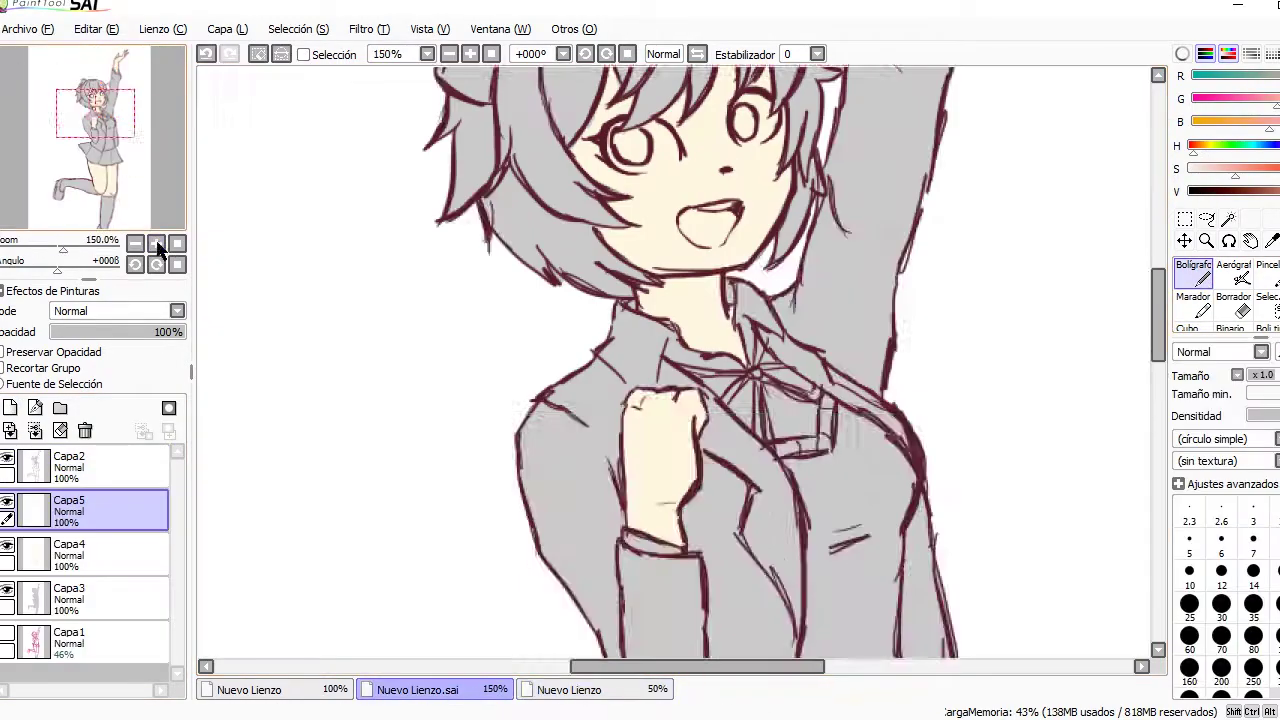
{"action": "left_click_drag", "start_coordinate": [505, 248], "coordinate": [485, 385]}
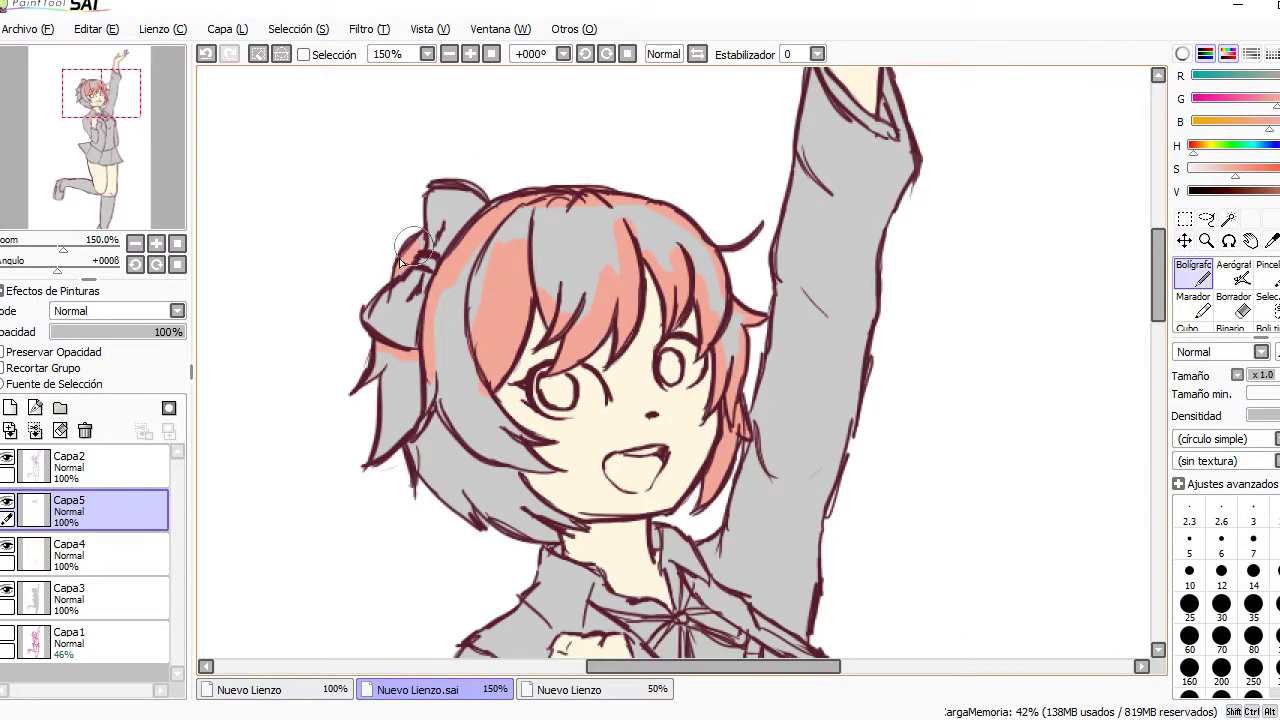
{"action": "left_click_drag", "start_coordinate": [540, 515], "coordinate": [557, 244]}
- Sample the bow's red from the character reference and paint the hair bow on a new layer
{"action": "left_click", "coordinate": [569, 689]}
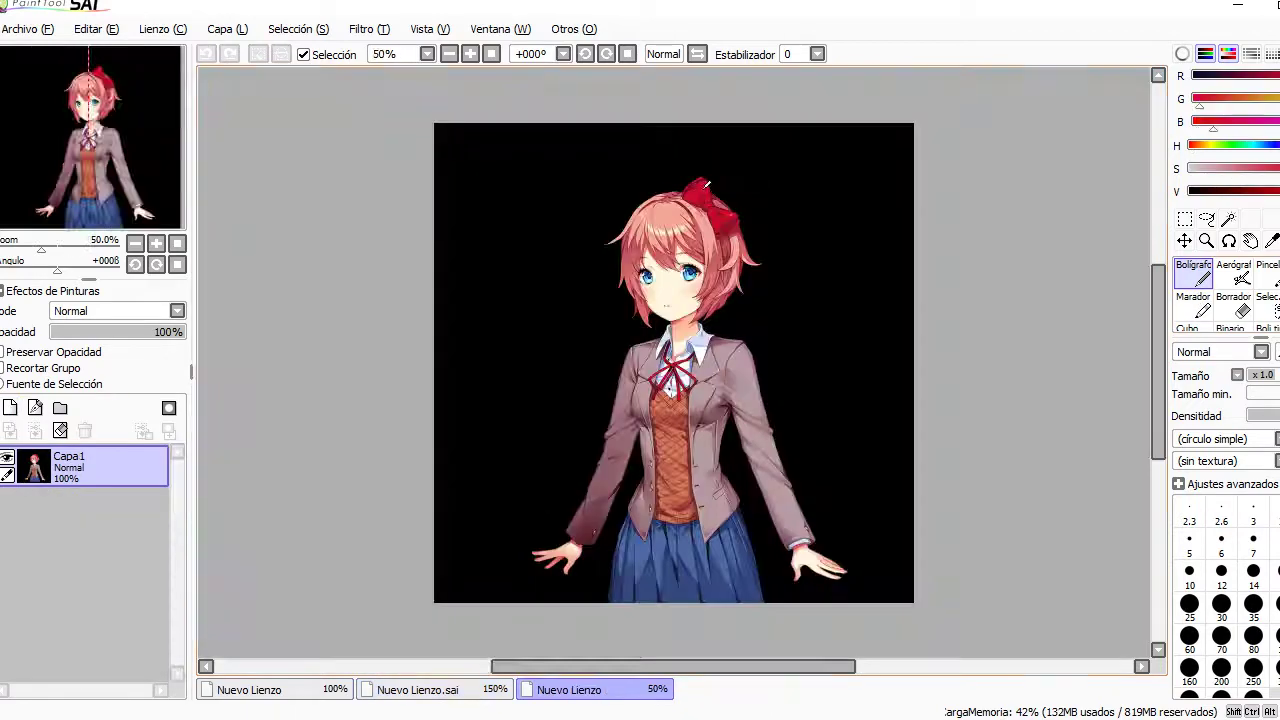
{"action": "left_click", "coordinate": [417, 689]}
{"action": "left_click", "coordinate": [9, 407]}
{"action": "left_click_drag", "start_coordinate": [440, 214], "coordinate": [459, 191]}
{"action": "left_click", "coordinate": [177, 243]}
{"action": "left_click", "coordinate": [417, 689]}
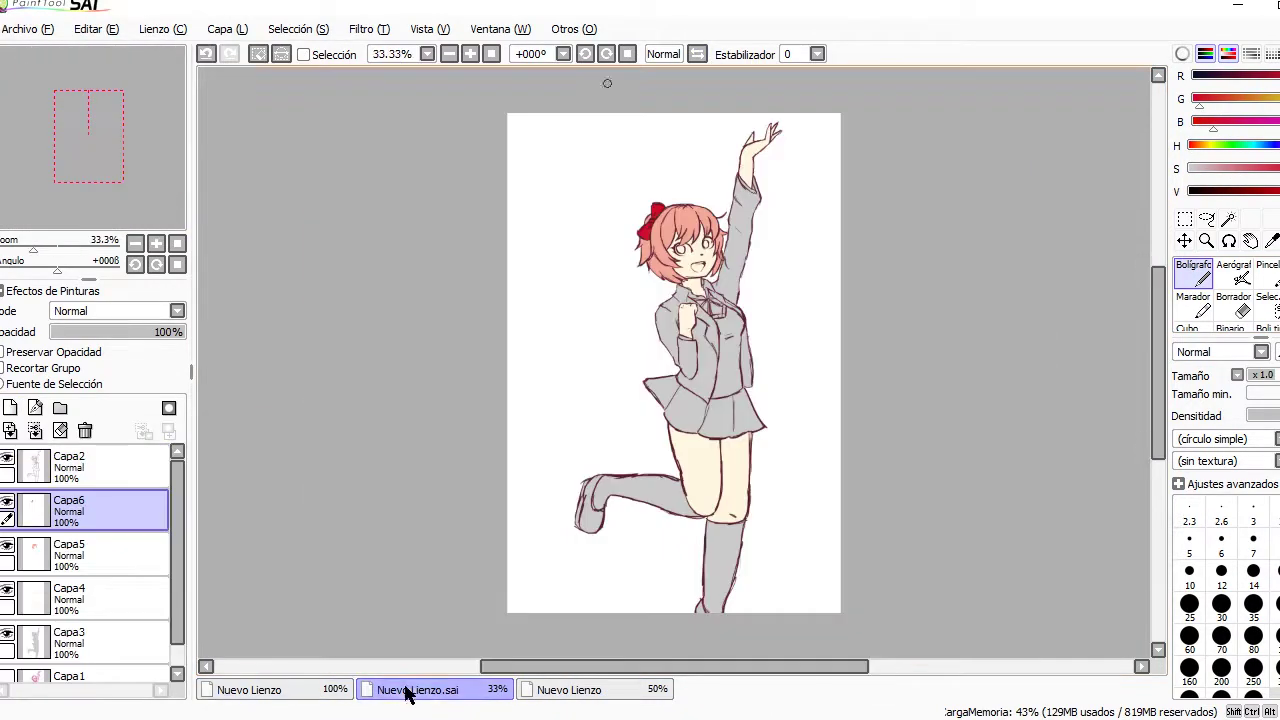
- Colour the eyes on new layers, using light blue sampled from the character reference for the irises
{"action": "left_click", "coordinate": [9, 407]}
{"action": "left_click", "coordinate": [156, 243]}
{"action": "mouse_move", "coordinate": [370, 265]}
{"action": "left_mouse_down"}
{"action": "mouse_move", "coordinate": [410, 280]}
{"action": "mouse_move", "coordinate": [630, 225]}
{"action": "mouse_move", "coordinate": [400, 270]}
{"action": "left_mouse_up"}
{"action": "left_click", "coordinate": [569, 689]}
{"action": "left_click", "coordinate": [417, 689]}
{"action": "left_click", "coordinate": [9, 407]}
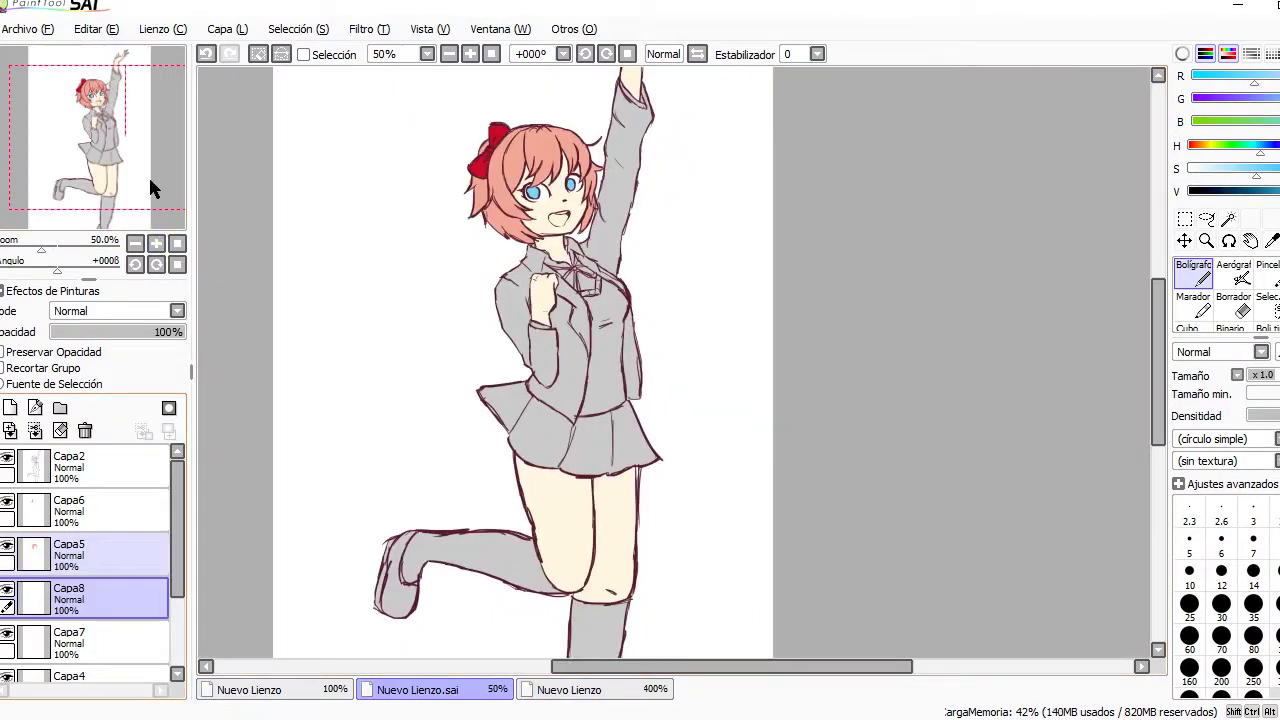
- Sample the blazer's mauve from the character reference and paint the blazer's body on a new layer
{"action": "left_click", "coordinate": [569, 689]}
{"action": "left_click", "coordinate": [417, 689]}
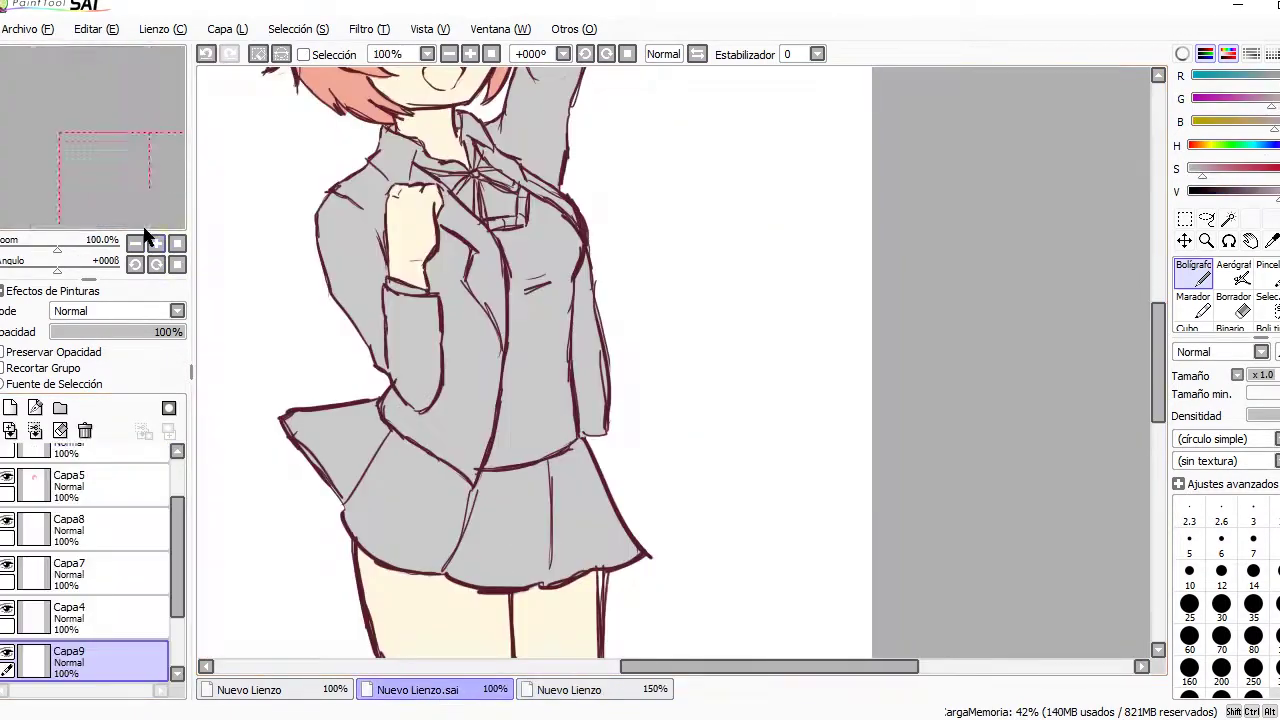
{"action": "left_click", "coordinate": [9, 407]}
{"action": "left_click_drag", "start_coordinate": [260, 300], "coordinate": [349, 282]}
{"action": "left_click", "coordinate": [84, 172]}
{"action": "left_click_drag", "start_coordinate": [420, 250], "coordinate": [500, 370]}
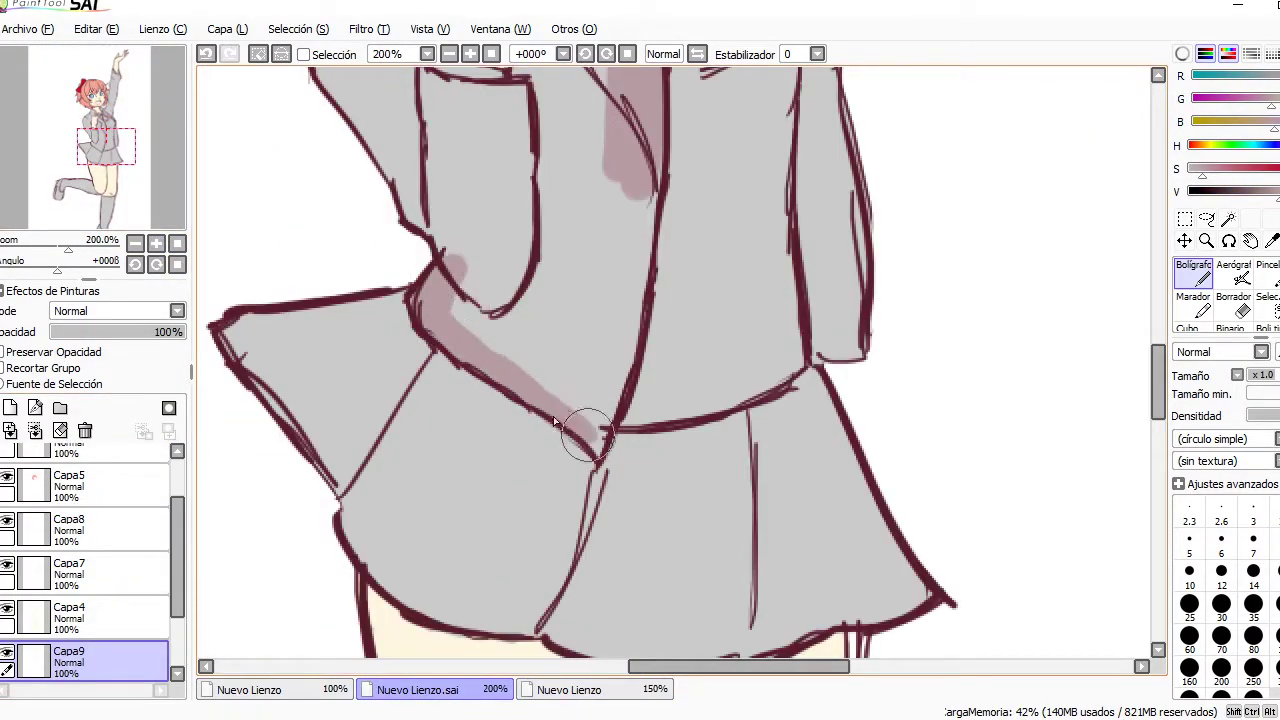
{"action": "left_click_drag", "start_coordinate": [550, 250], "coordinate": [640, 460]}
- Paint the remaining blazer areas and the sleeve of the raised arm in the same mauve
{"action": "left_click", "coordinate": [97, 124]}
{"action": "mouse_move", "coordinate": [440, 240]}
{"action": "left_mouse_down"}
{"action": "mouse_move", "coordinate": [578, 428]}
{"action": "mouse_move", "coordinate": [479, 251]}
{"action": "mouse_move", "coordinate": [516, 420]}
{"action": "mouse_move", "coordinate": [399, 364]}
{"action": "left_mouse_up"}
{"action": "left_click_drag", "start_coordinate": [400, 310], "coordinate": [399, 364]}
{"action": "left_click", "coordinate": [127, 152]}
{"action": "left_click_drag", "start_coordinate": [480, 300], "coordinate": [560, 520]}
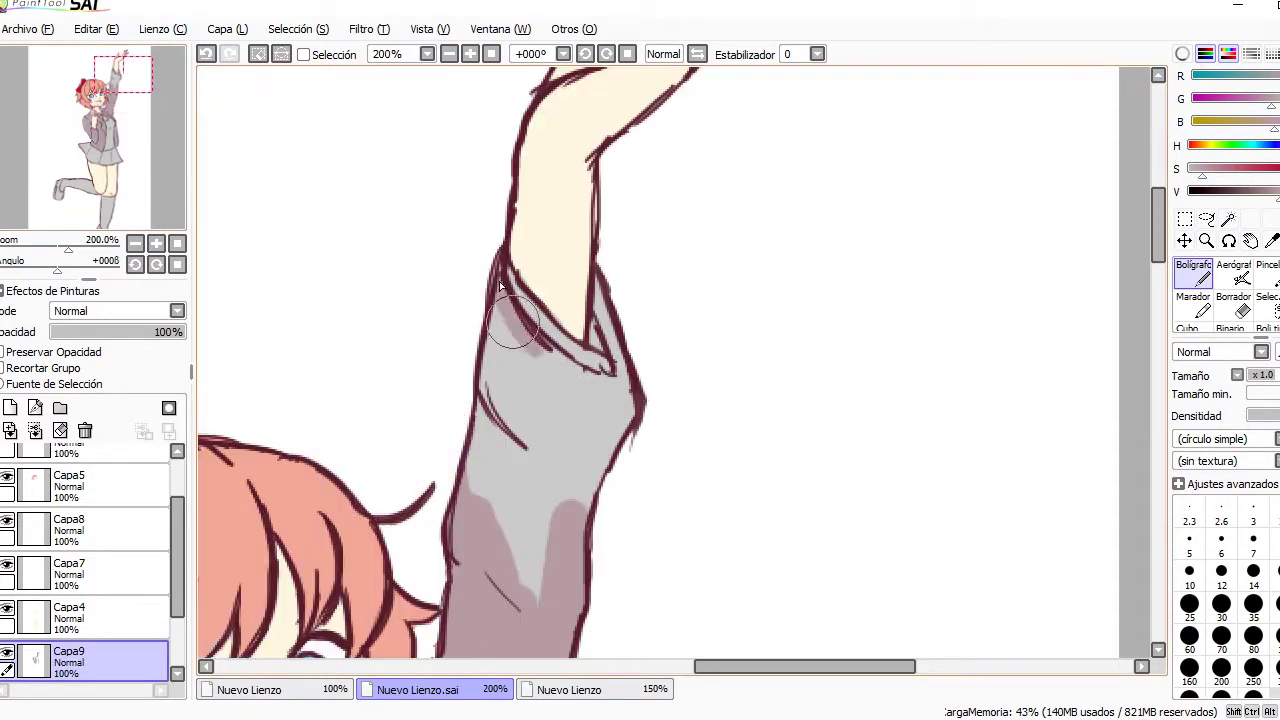
{"action": "left_click_drag", "start_coordinate": [500, 350], "coordinate": [580, 580]}
- Paint the shirt collar and the bent arm's cuff white on a new layer
{"action": "left_click", "coordinate": [119, 638]}
{"action": "left_click", "coordinate": [9, 407]}
{"action": "left_click_drag", "start_coordinate": [430, 250], "coordinate": [555, 145]}
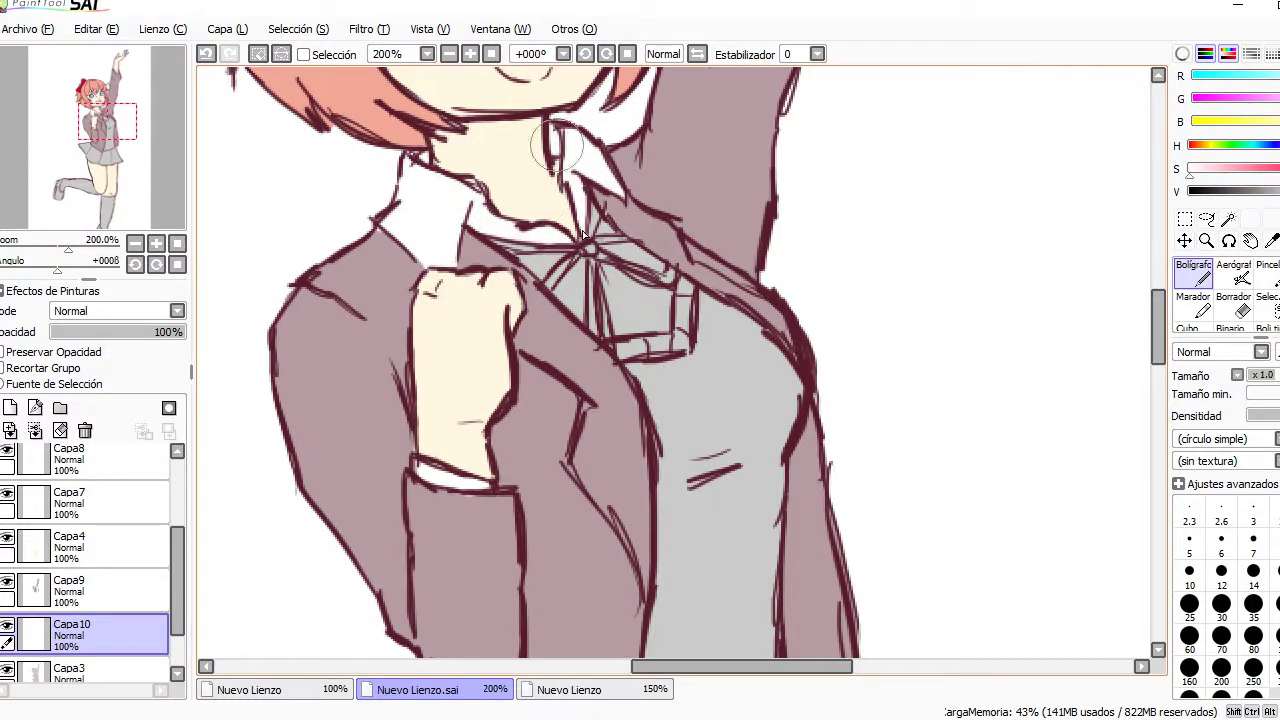
- Sample the ribbon's red from the character reference and paint the neck ribbon on a new layer
{"action": "left_click", "coordinate": [569, 689]}
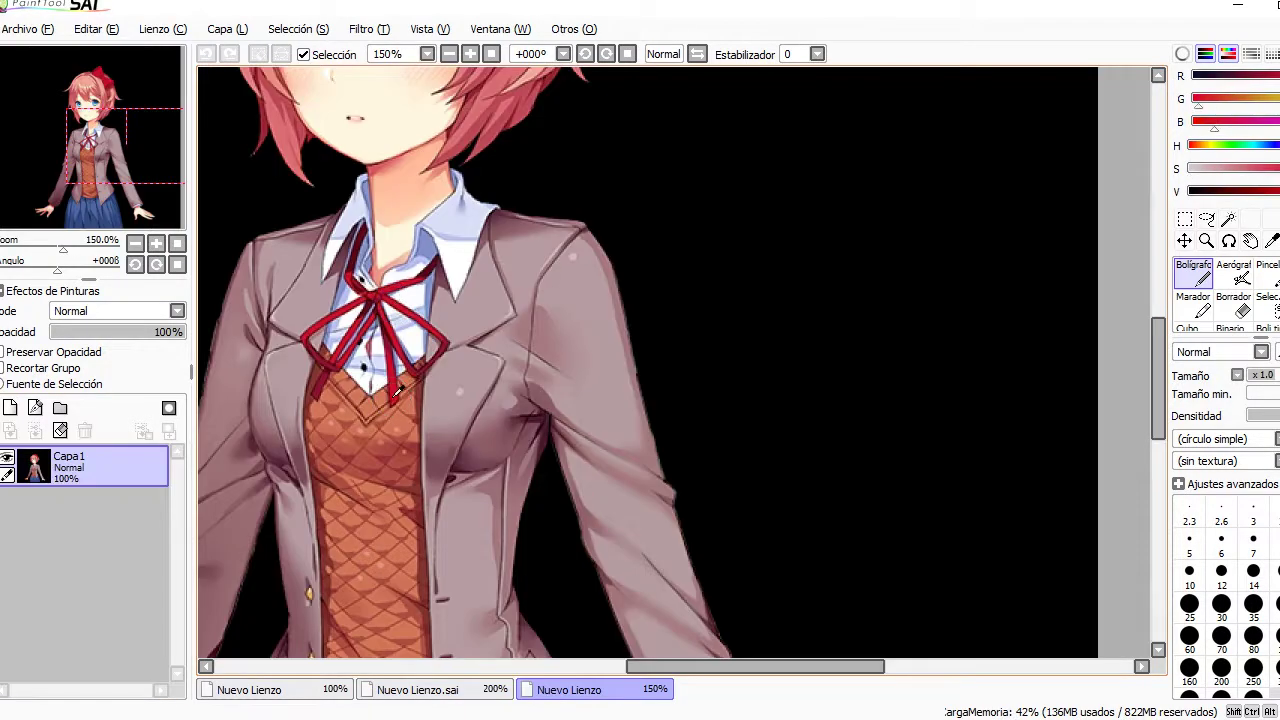
{"action": "left_click", "coordinate": [418, 689]}
{"action": "left_click", "coordinate": [9, 407]}
{"action": "left_click_drag", "start_coordinate": [590, 250], "coordinate": [640, 300]}
{"action": "left_click", "coordinate": [470, 53]}
{"action": "left_click_drag", "start_coordinate": [440, 200], "coordinate": [454, 229]}
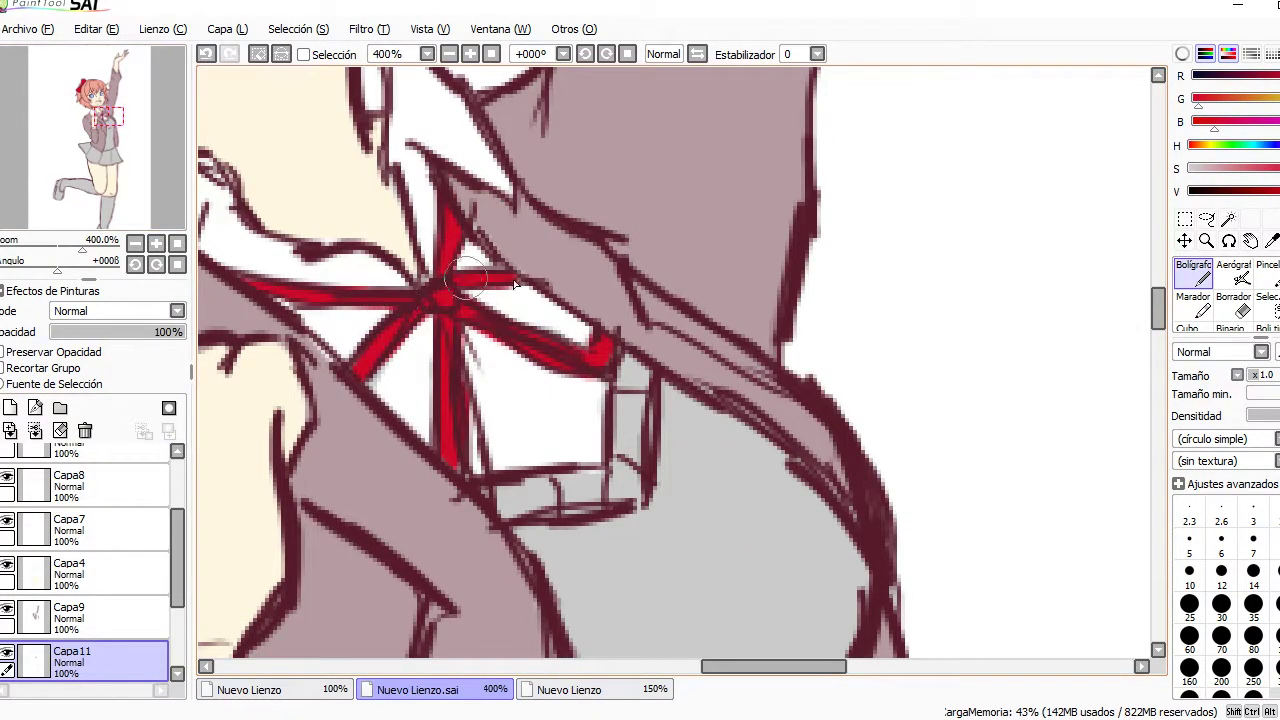
- Sample the vest's orange from the character reference and paint the vest on the ribbon's layer
{"action": "left_click", "coordinate": [569, 689]}
{"action": "left_click", "coordinate": [418, 689]}
{"action": "left_click", "coordinate": [569, 689]}
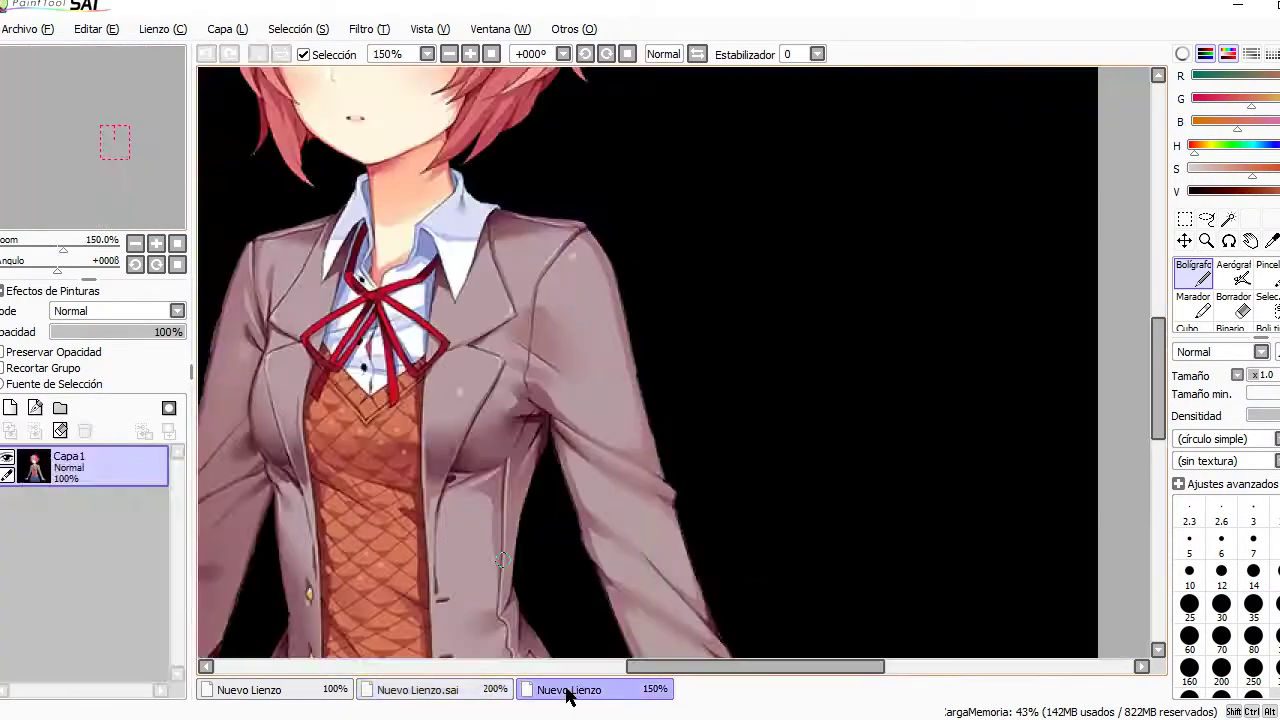
{"action": "left_click", "coordinate": [418, 689]}
{"action": "left_click_drag", "start_coordinate": [545, 185], "coordinate": [525, 488]}
{"action": "scroll", "coordinate": [561, 258], "scroll_direction": "up", "scroll_amount": 3}
{"action": "left_click_drag", "start_coordinate": [525, 160], "coordinate": [588, 335]}
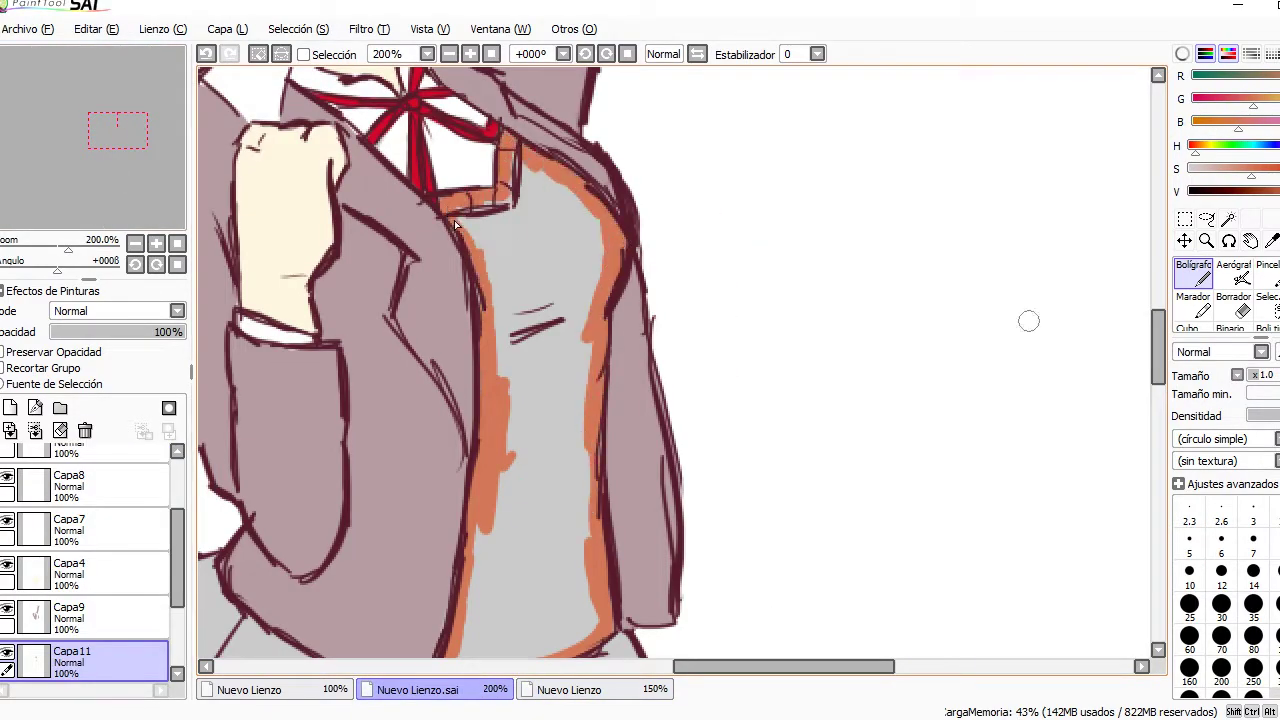
{"action": "left_click_drag", "start_coordinate": [455, 226], "coordinate": [520, 500]}
- Draw shirt folds and a small button beneath the ribbon on the line art layer, following the character reference
{"action": "left_click", "coordinate": [470, 53]}
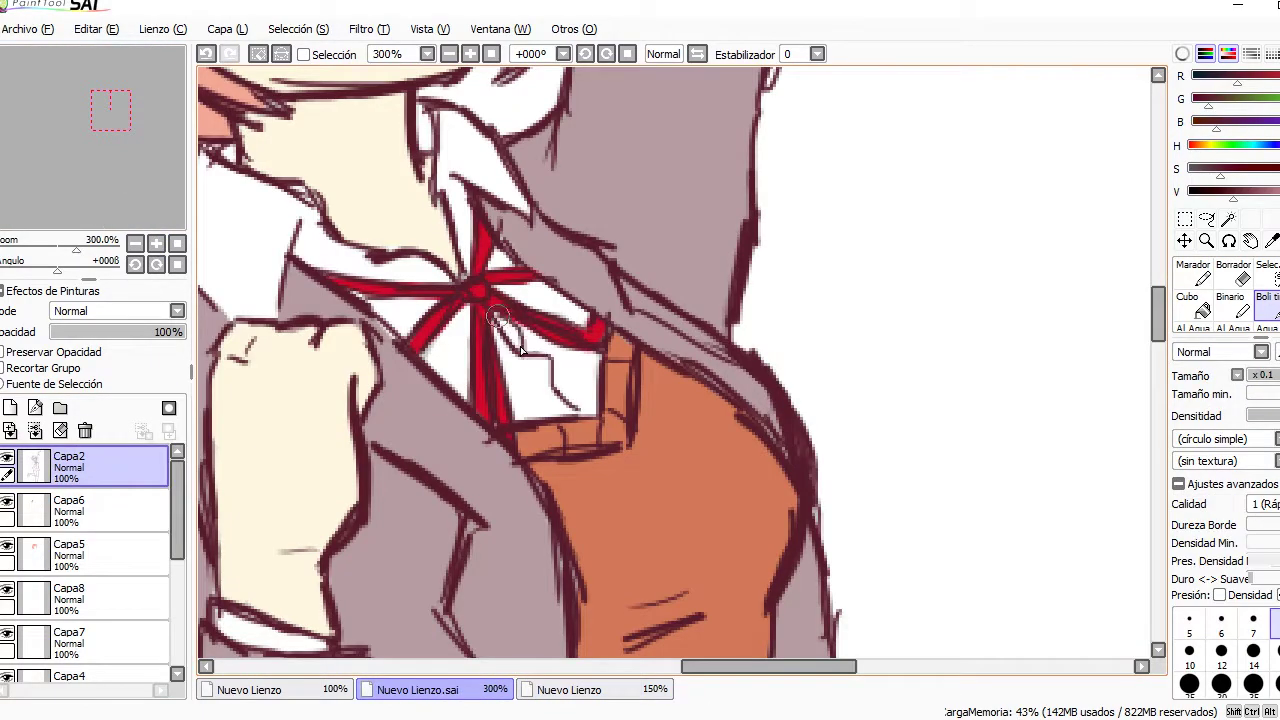
{"action": "left_click", "coordinate": [569, 689]}
{"action": "left_click", "coordinate": [418, 689]}
{"action": "left_click_drag", "start_coordinate": [575, 350], "coordinate": [520, 405]}
- Paint both stockings white with the pen on the shirt's white layer
{"action": "scroll", "coordinate": [90, 560], "scroll_direction": "down", "scroll_amount": 2}
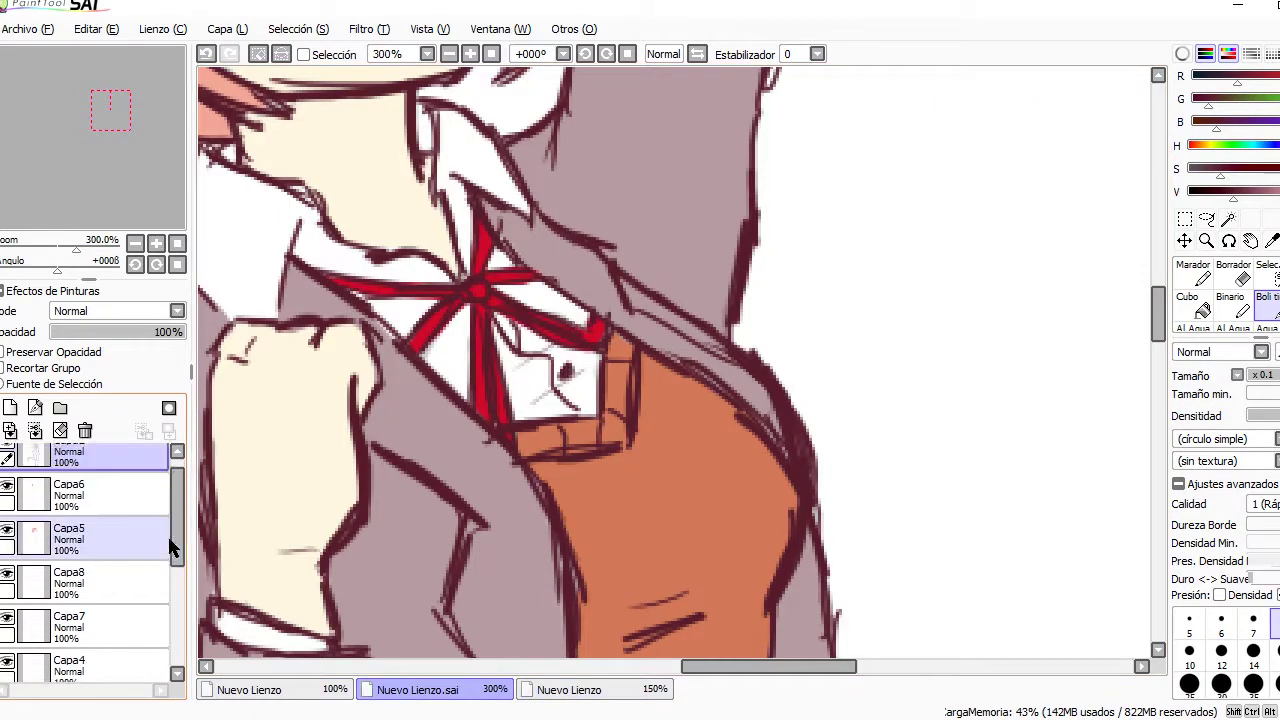
{"action": "left_click", "coordinate": [68, 648]}
{"action": "left_click", "coordinate": [1240, 305]}
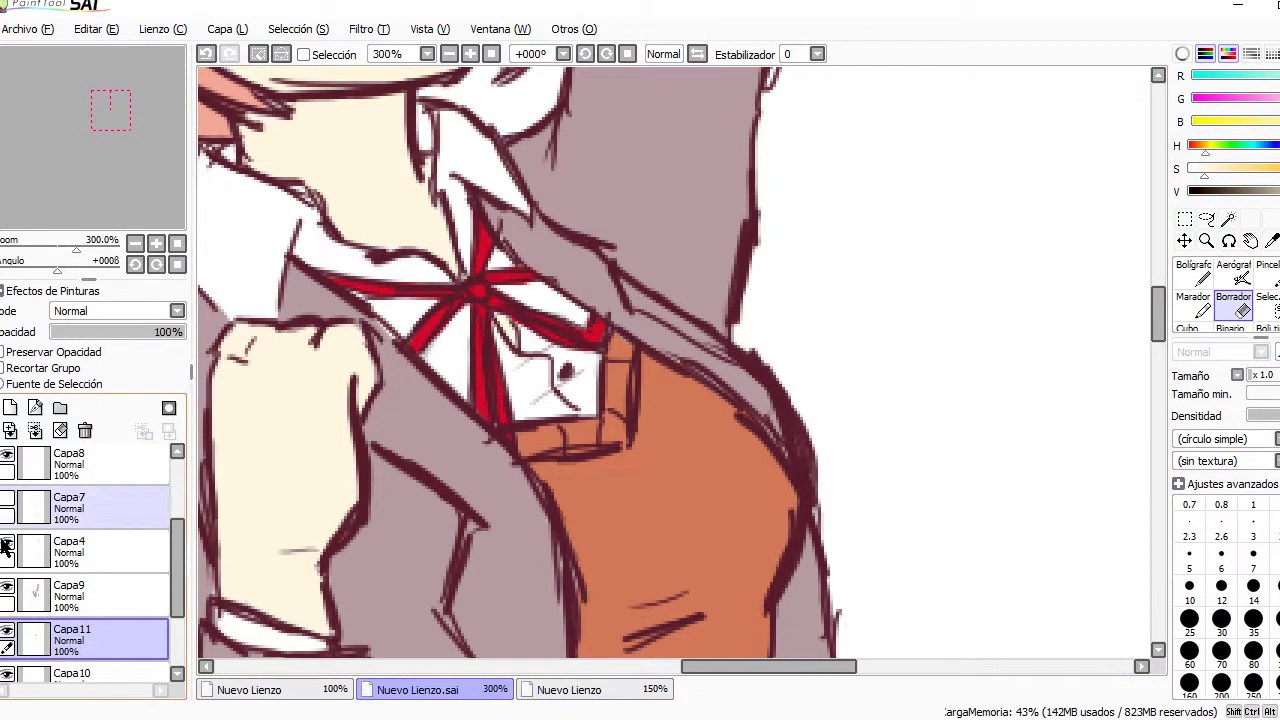
{"action": "scroll", "coordinate": [117, 158], "scroll_direction": "down", "scroll_amount": 3}
{"action": "left_click", "coordinate": [68, 570]}
{"action": "left_click", "coordinate": [1193, 275]}
{"action": "mouse_move", "coordinate": [590, 258]}
{"action": "left_mouse_down"}
{"action": "mouse_move", "coordinate": [617, 345]}
{"action": "mouse_move", "coordinate": [433, 224]}
{"action": "left_mouse_up"}
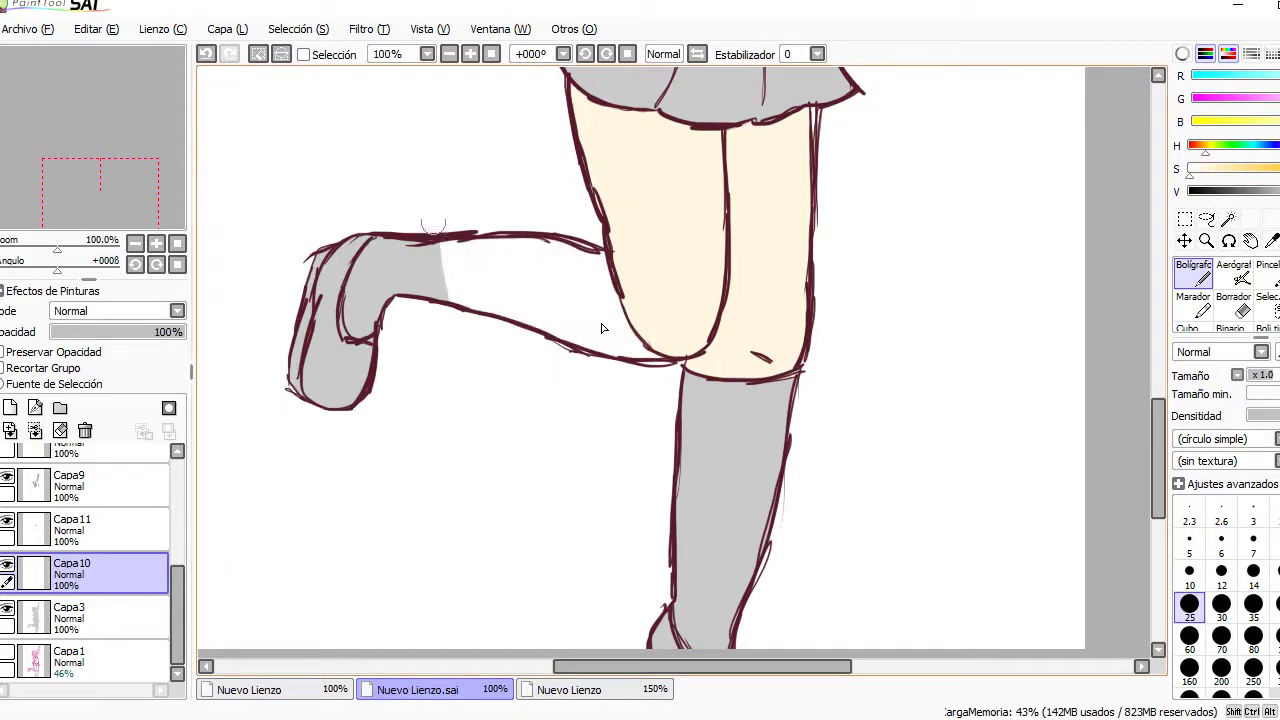
{"action": "scroll", "coordinate": [614, 258], "scroll_direction": "down", "scroll_amount": 3}
{"action": "scroll", "coordinate": [614, 258], "scroll_direction": "down", "scroll_amount": 2}
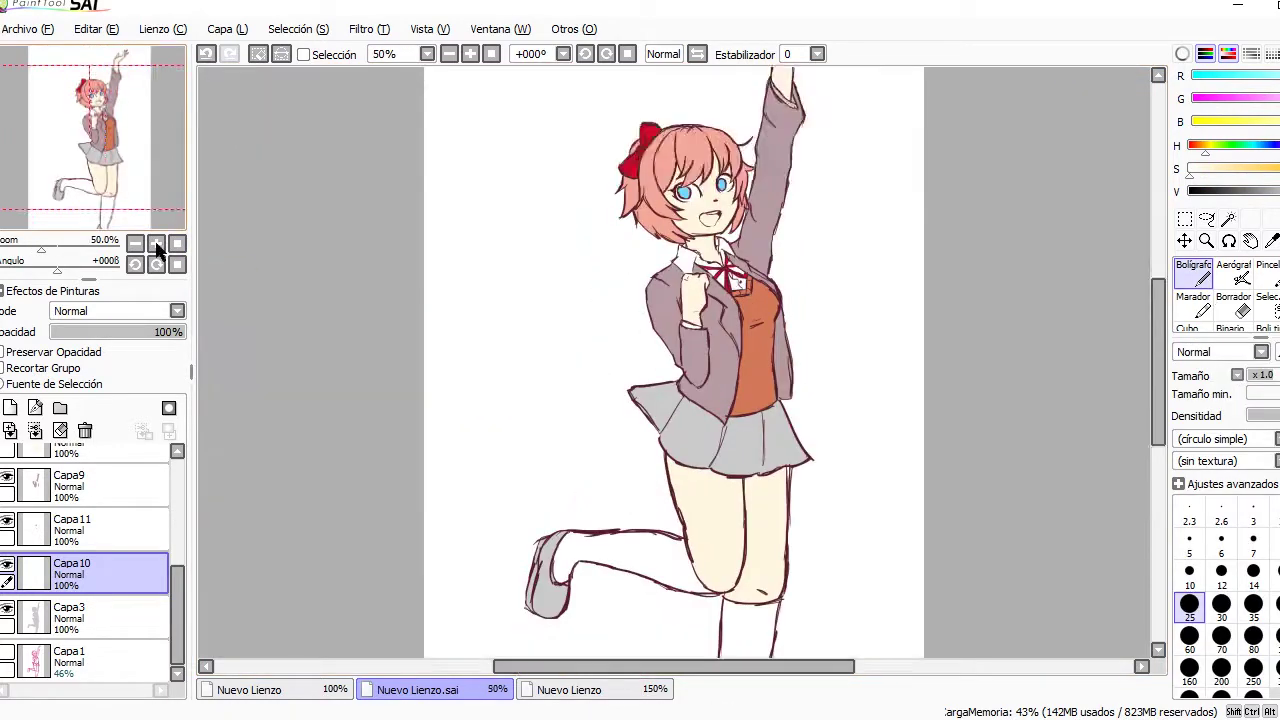
- Sample the skirt's blue from the character reference and paint the skirt on a new layer
{"action": "left_click", "coordinate": [569, 689]}
{"action": "scroll", "coordinate": [836, 208], "scroll_direction": "down", "scroll_amount": 2}
{"action": "left_click", "coordinate": [418, 689]}
{"action": "scroll", "coordinate": [600, 400], "scroll_direction": "up", "scroll_amount": 1}
{"action": "left_click_drag", "start_coordinate": [430, 285], "coordinate": [660, 415]}
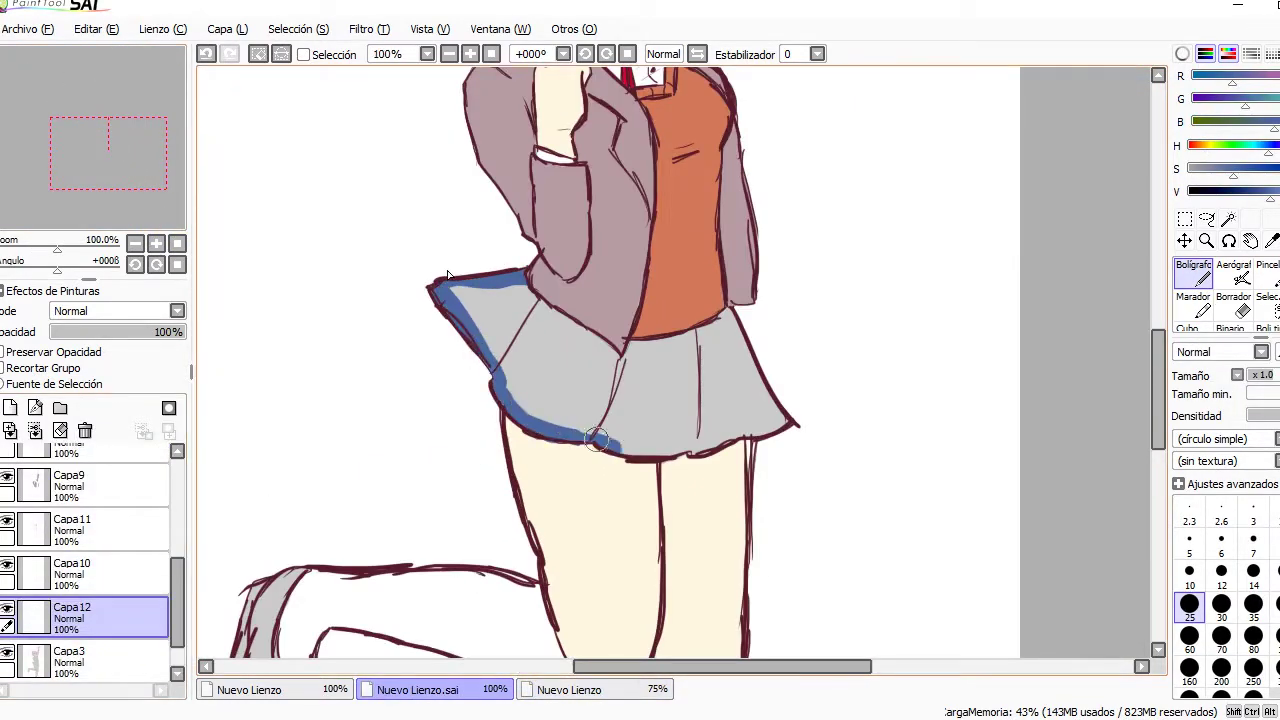
{"action": "left_click", "coordinate": [620, 390]}
- Paint the shirt cuff on the raised arm white on the shirt's white layer
{"action": "left_click", "coordinate": [1188, 318]}
{"action": "key", "text": "minus"}
{"action": "key", "text": "minus"}
{"action": "left_click", "coordinate": [72, 570]}
{"action": "left_click", "coordinate": [1193, 272]}
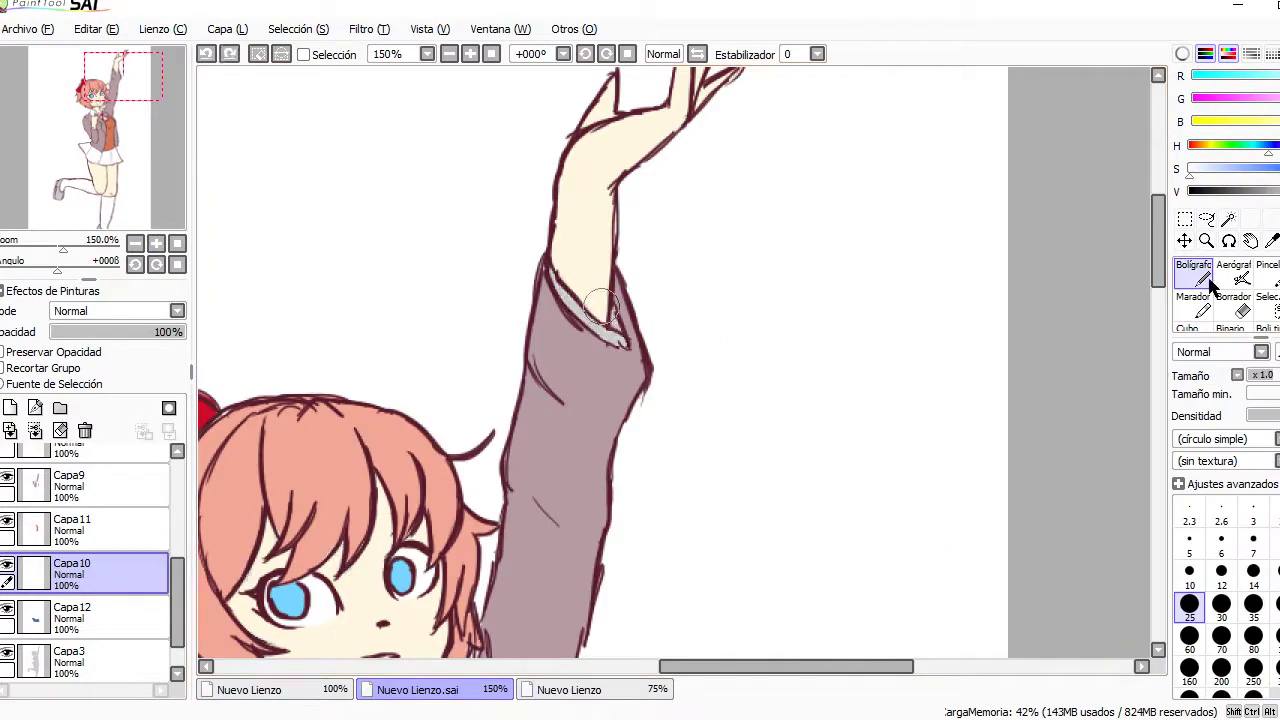
- Paint the front part of the raised foot's shoe light blue on the skirt's layer
{"action": "key", "text": "plus"}
{"action": "key", "text": "plus"}
{"action": "left_click", "coordinate": [72, 614]}
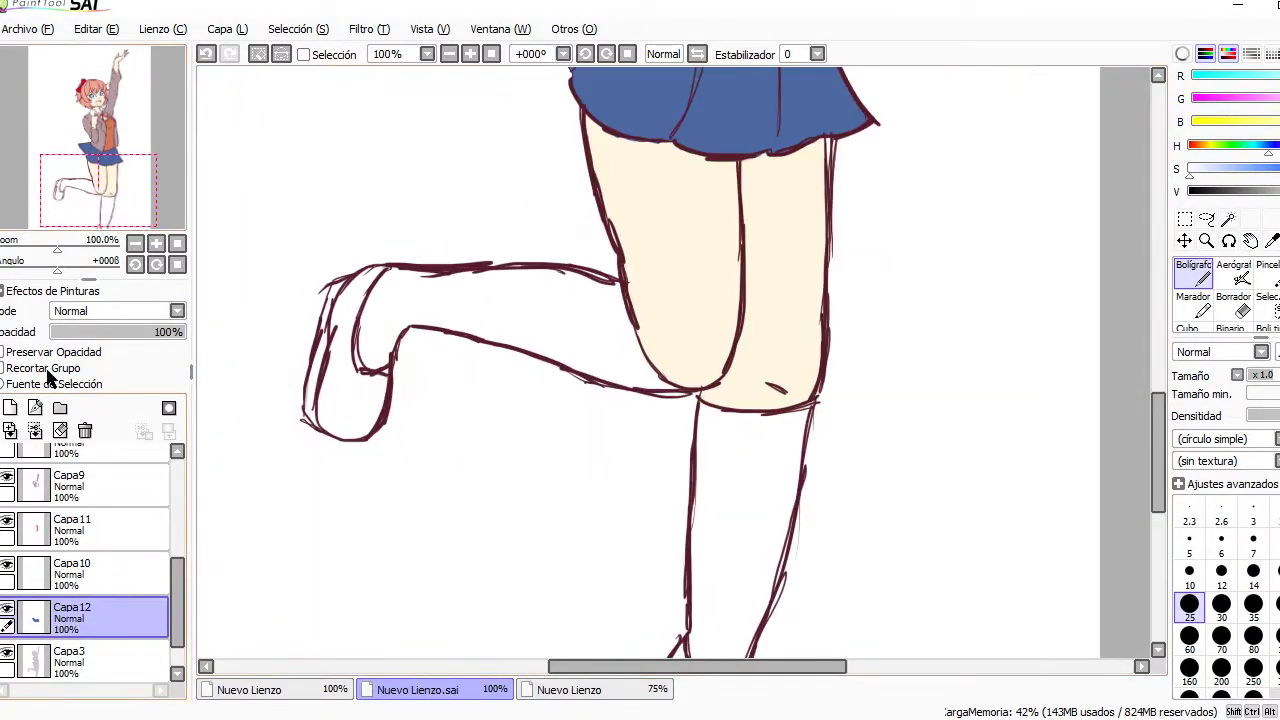
{"action": "left_click", "coordinate": [133, 104]}
{"action": "left_click", "coordinate": [96, 190]}
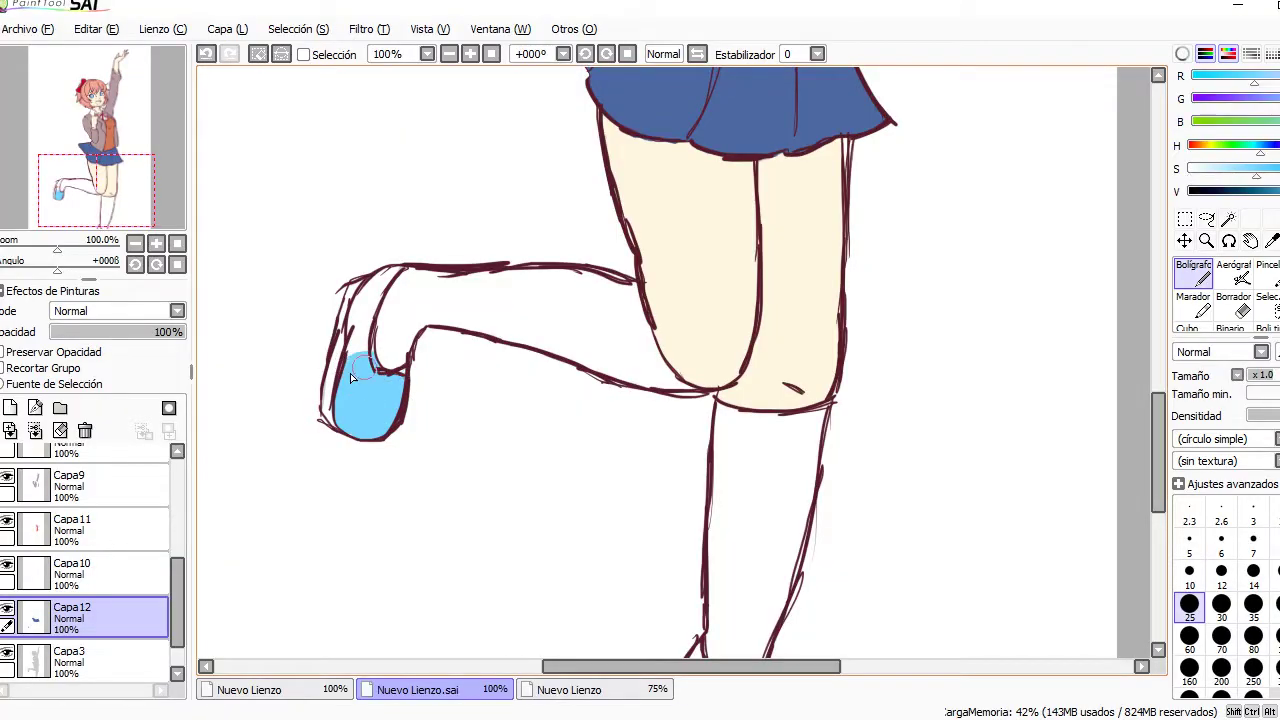
- Paint the inside of the open mouth pink on layer Capa7
{"action": "key", "text": "minus"}
{"action": "key", "text": "minus"}
{"action": "left_click", "coordinate": [72, 614]}
{"action": "key", "text": "plus"}
{"action": "key", "text": "plus"}
{"action": "key", "text": "plus"}
{"action": "key", "text": "plus"}
{"action": "left_click", "coordinate": [1203, 147]}
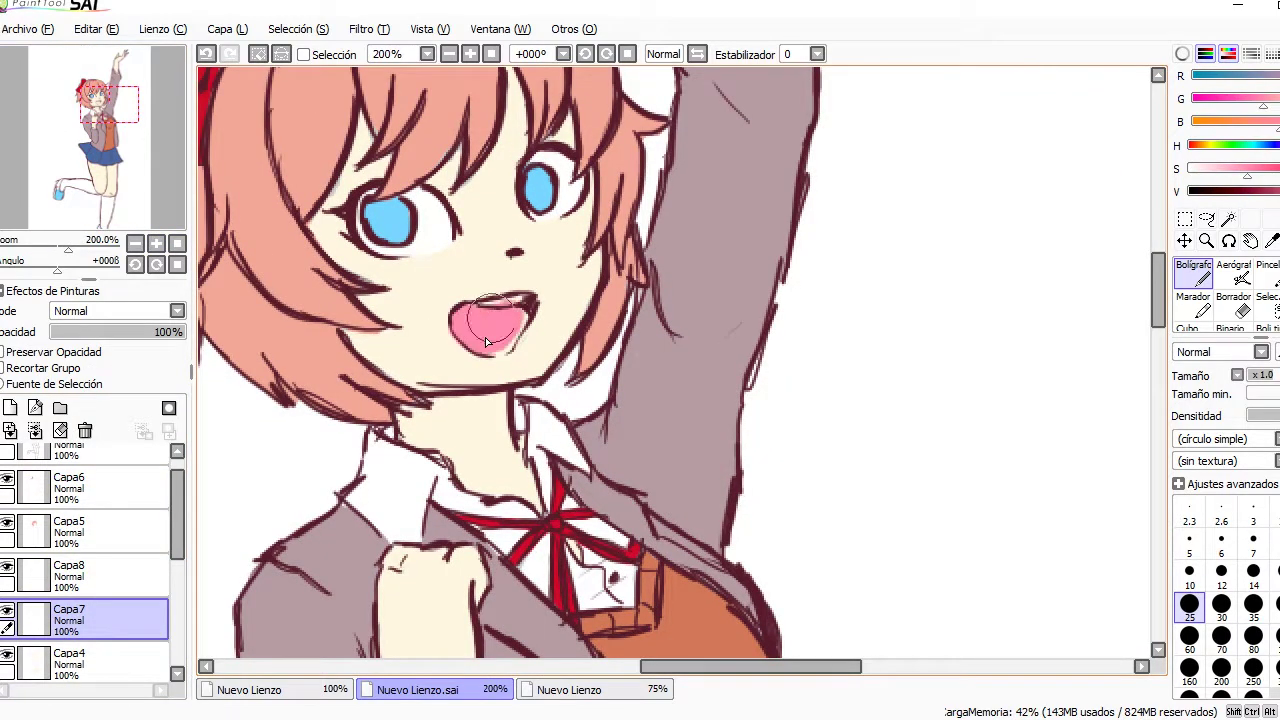
- Preserve the opacity of skin layer Capa4 and brush soft peach shading onto the neck and face
{"action": "key", "text": "minus"}
{"action": "key", "text": "minus"}
{"action": "key", "text": "minus"}
{"action": "left_click", "coordinate": [72, 660]}
{"action": "key", "text": "plus"}
{"action": "key", "text": "plus"}
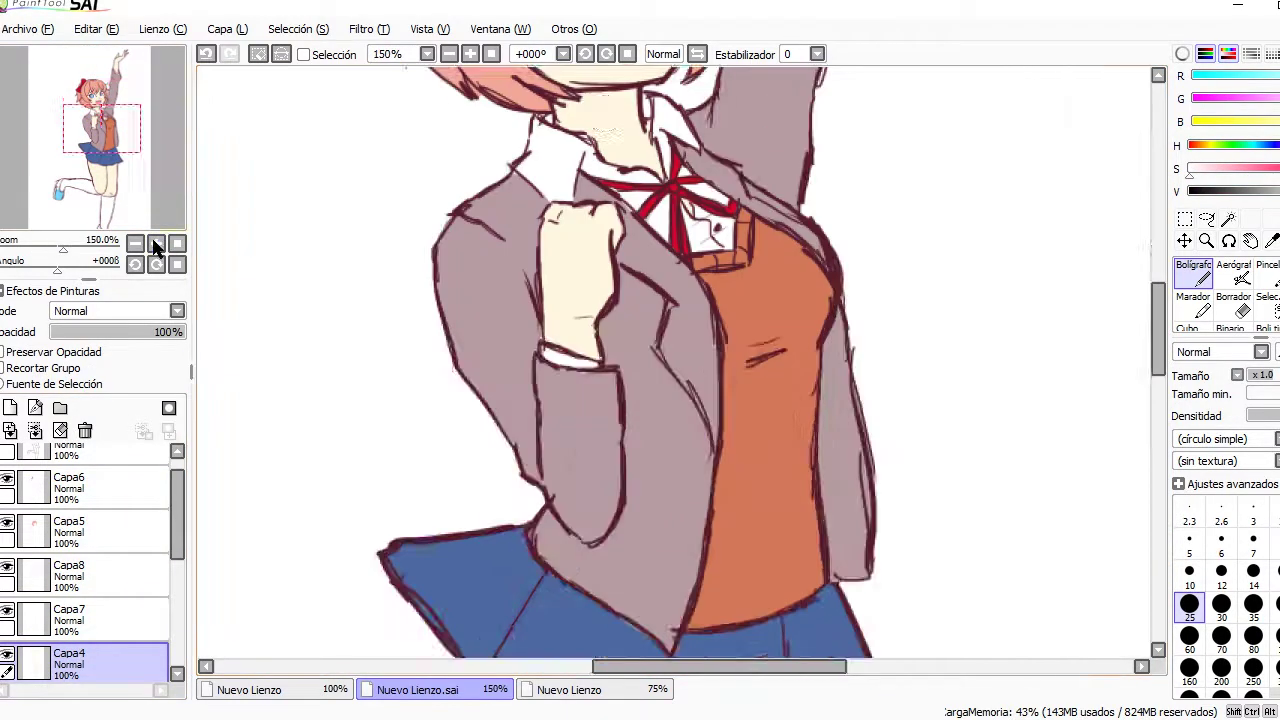
{"action": "key", "text": "plus"}
{"action": "key", "text": "b"}
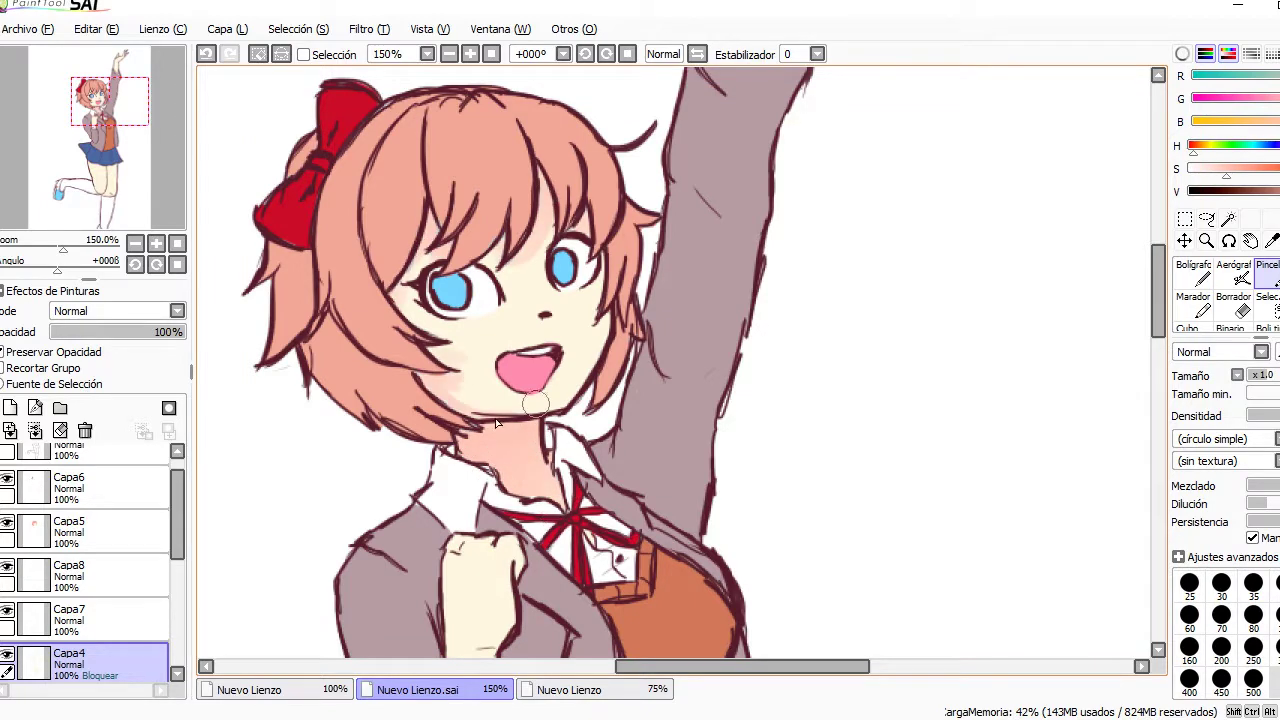
- Brush the soft peach shading onto the raised forearm, the fist and the thighs
{"action": "scroll", "coordinate": [495, 424], "scroll_direction": "down", "scroll_amount": 4}
{"action": "scroll", "coordinate": [494, 369], "scroll_direction": "up", "scroll_amount": 10}
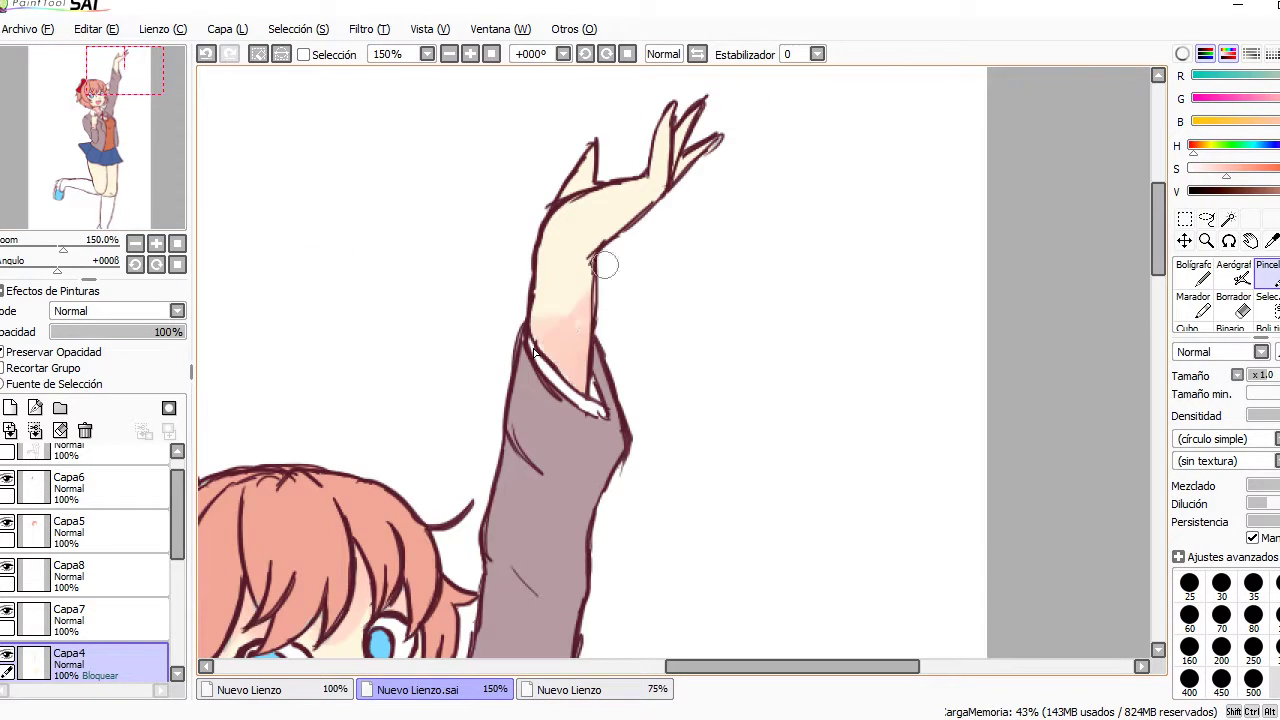
{"action": "key", "text": "minus"}
{"action": "key", "text": "minus"}
{"action": "key", "text": "minus"}
{"action": "key", "text": "plus"}
{"action": "key", "text": "plus"}
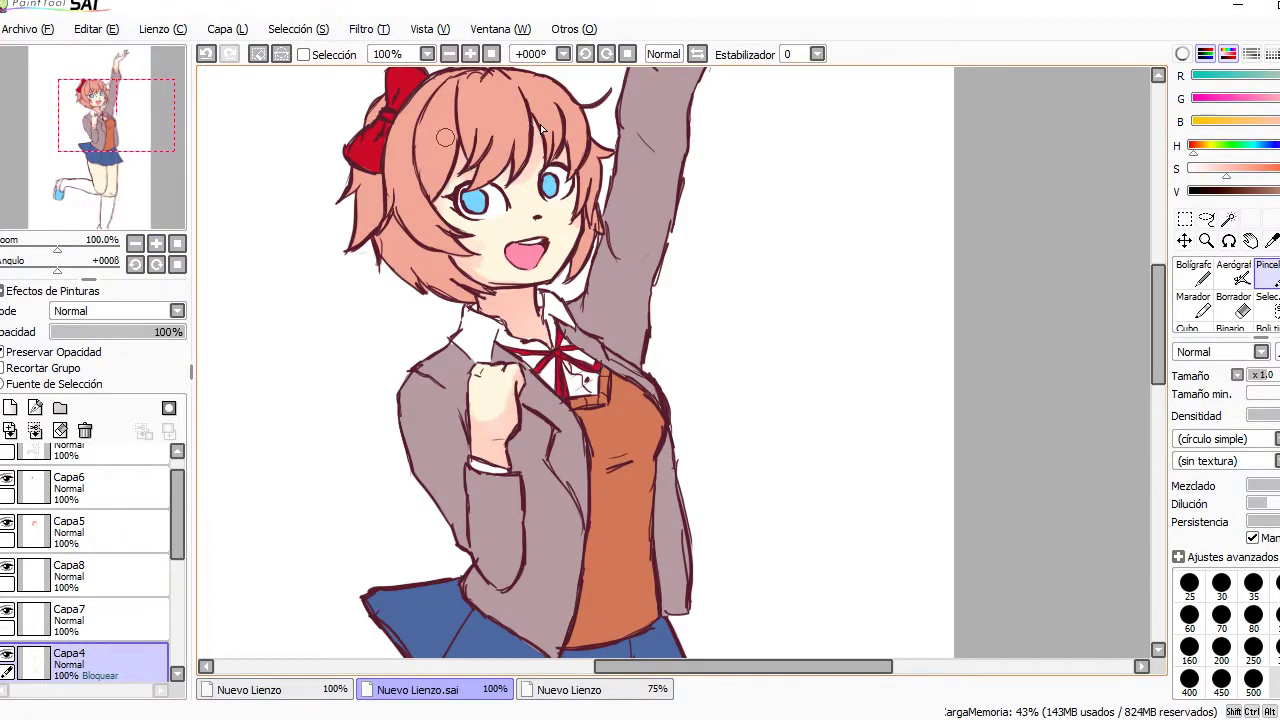
{"action": "scroll", "coordinate": [560, 250], "scroll_direction": "down", "scroll_amount": 5}
{"action": "mouse_move", "coordinate": [555, 523]}
{"action": "left_mouse_down"}
{"action": "mouse_move", "coordinate": [514, 271]}
{"action": "mouse_move", "coordinate": [491, 514]}
{"action": "mouse_move", "coordinate": [620, 400]}
{"action": "left_mouse_up"}
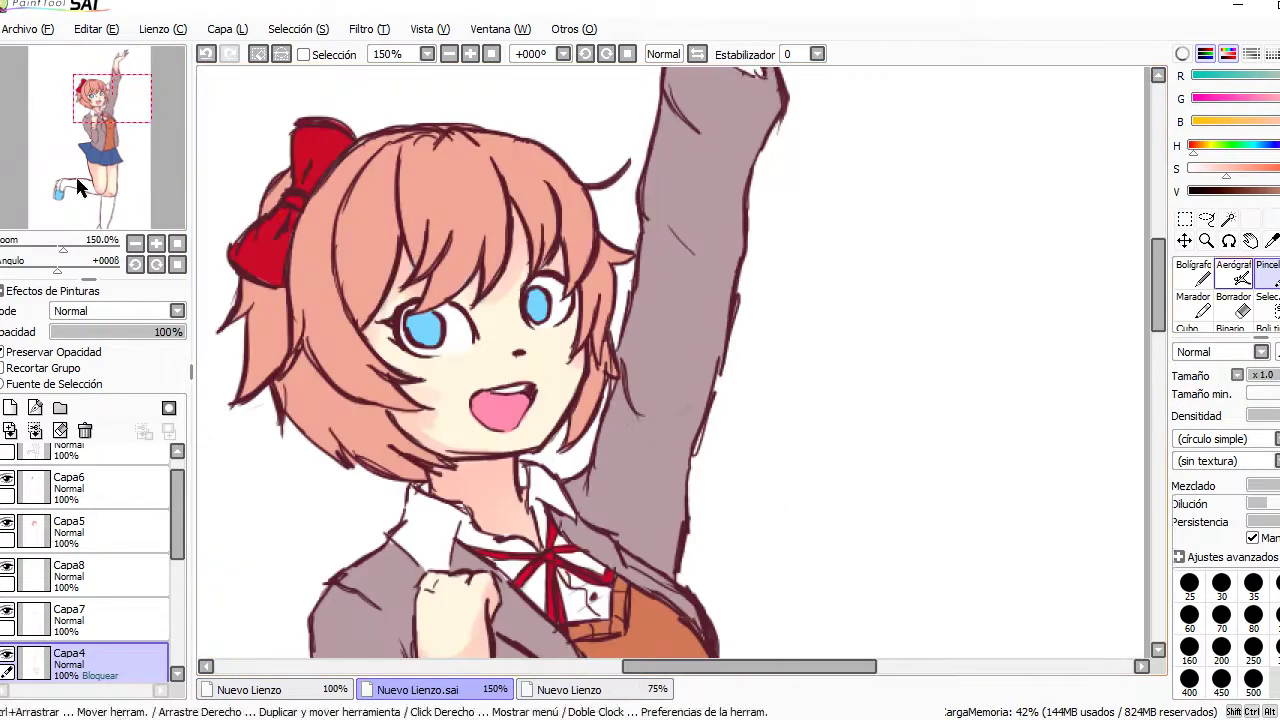
- Airbrush blush onto the cheeks and deepen the neck shading with a more saturated peach
{"action": "key", "text": "v"}
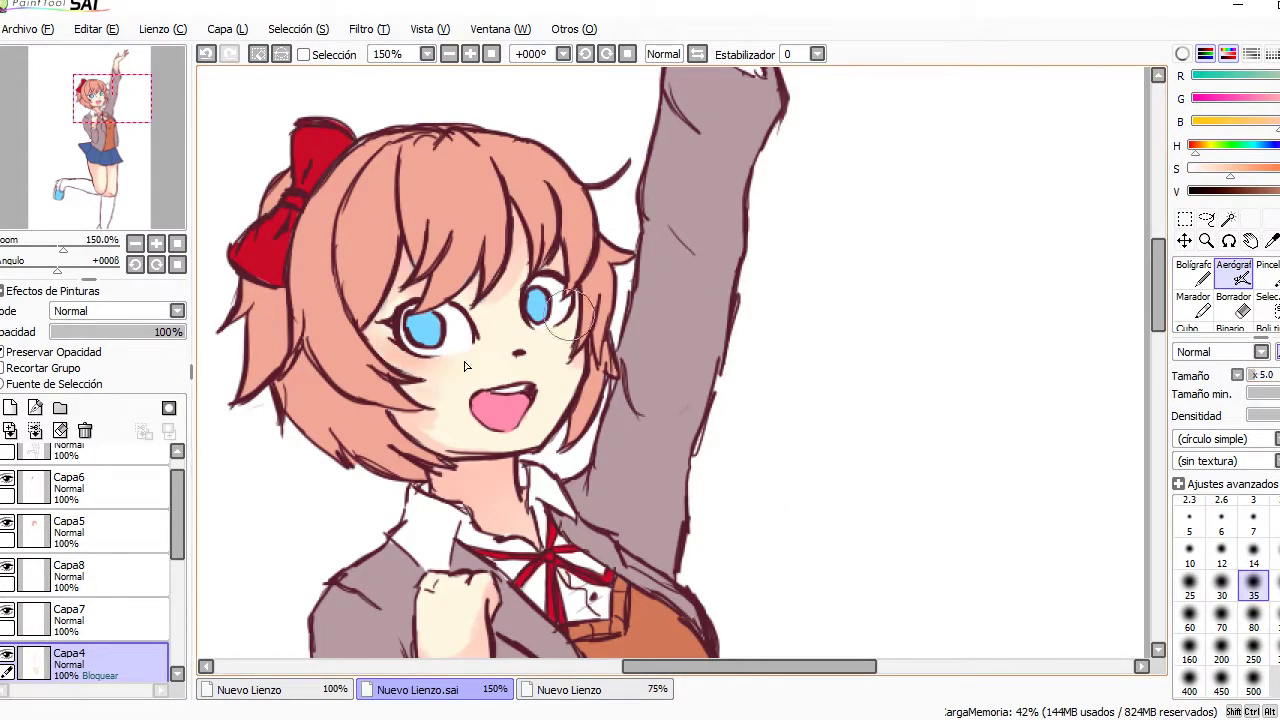
{"action": "scroll", "coordinate": [488, 407], "scroll_direction": "down", "scroll_amount": 3}
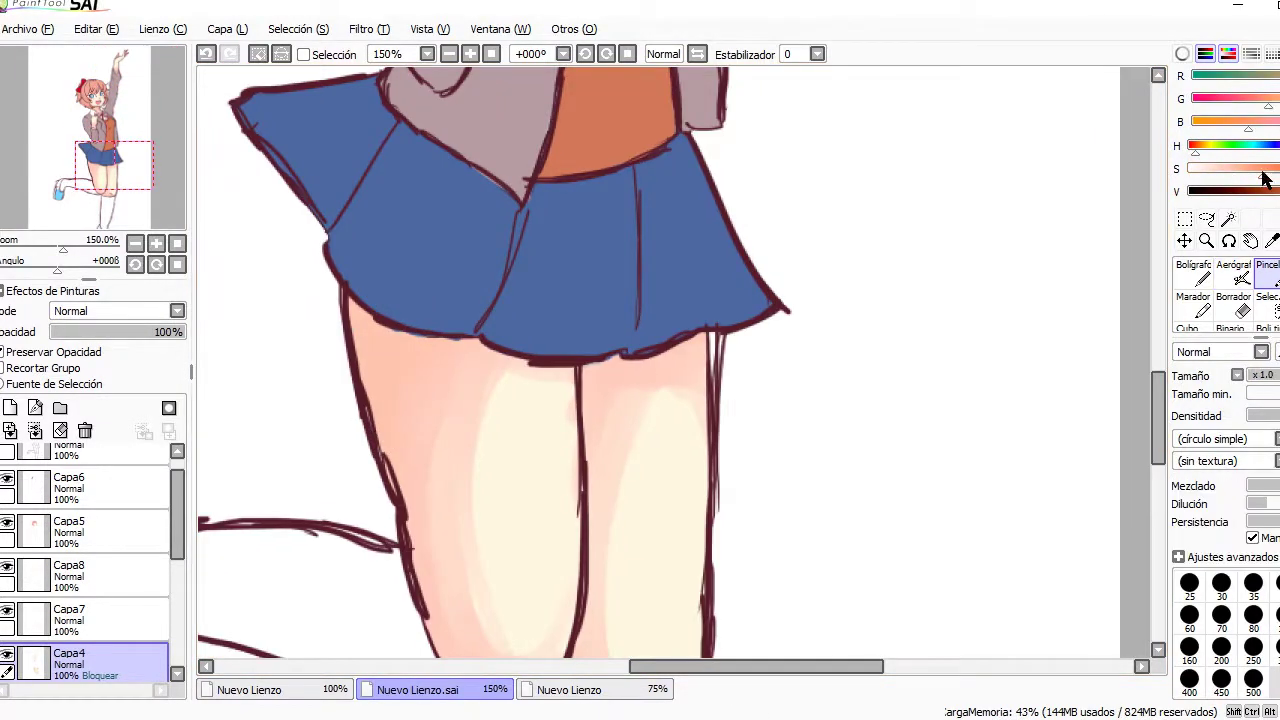
{"action": "left_click_drag", "start_coordinate": [358, 320], "coordinate": [364, 440]}
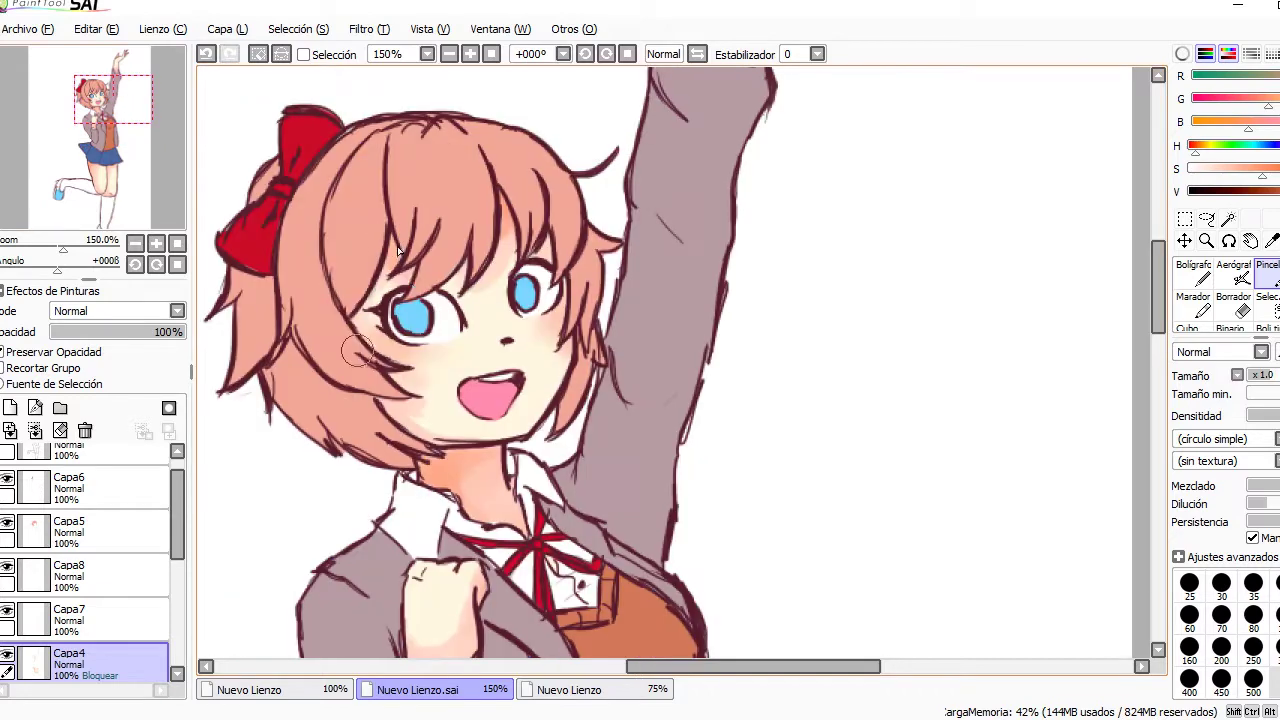
- Airbrush a purple shadow onto the skin beneath the chin and hair
{"action": "left_click", "coordinate": [1240, 280]}
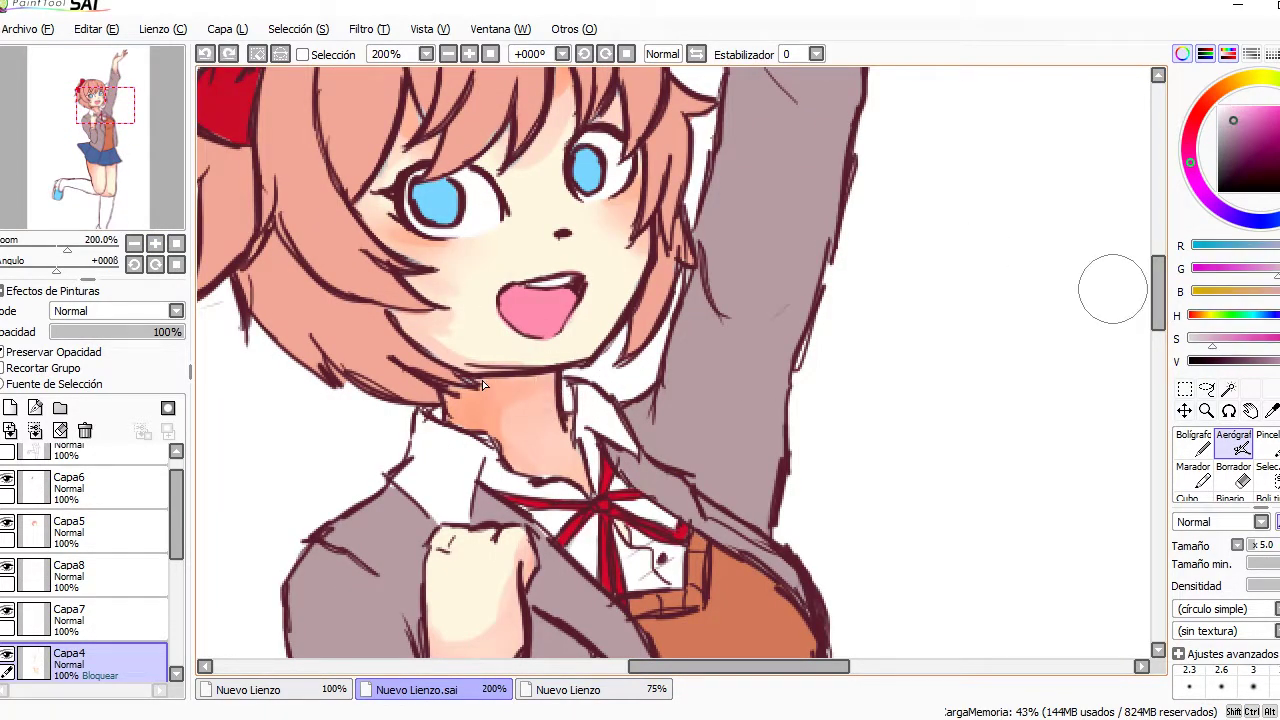
{"action": "left_click_drag", "start_coordinate": [545, 380], "coordinate": [527, 414]}
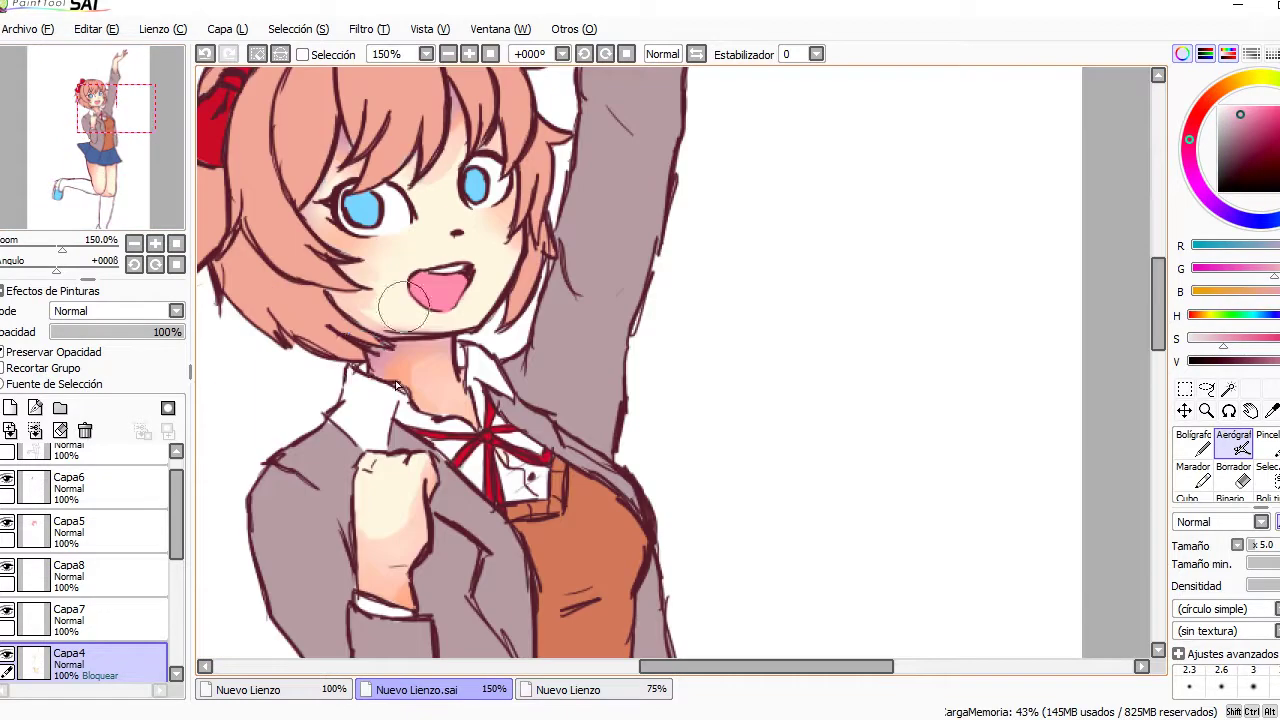
{"action": "left_click", "coordinate": [176, 244]}
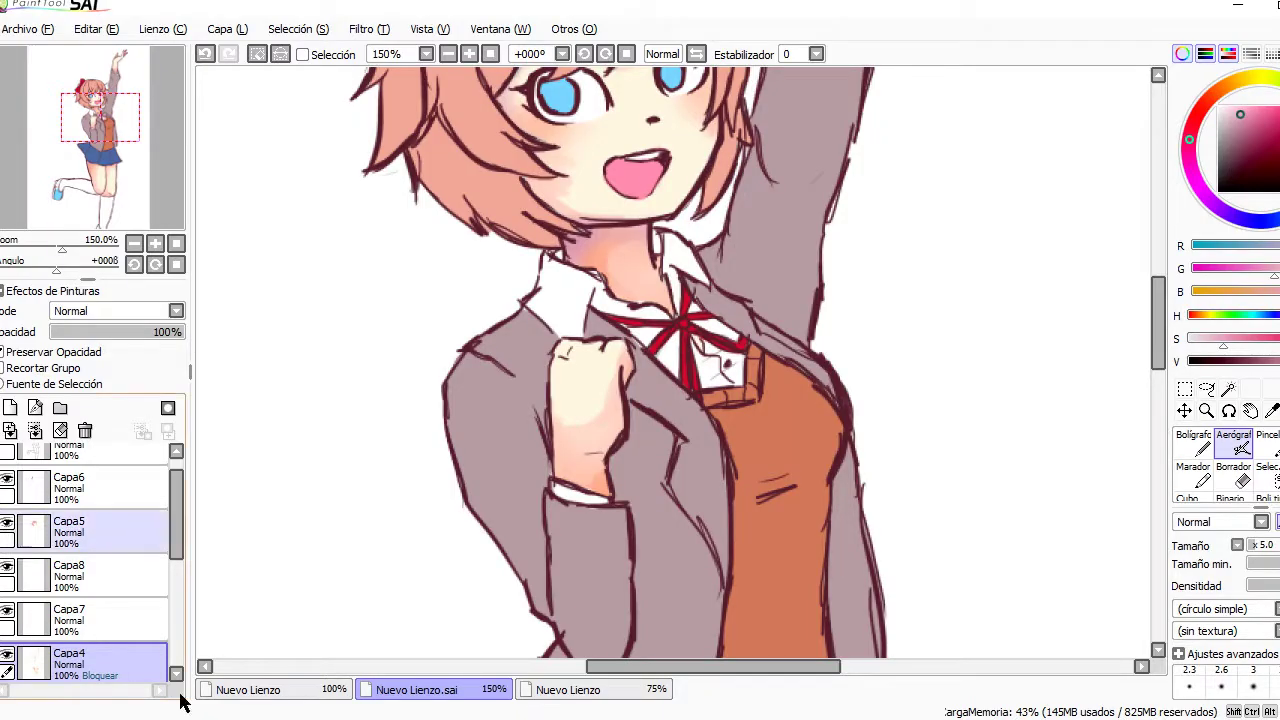
- Sample a peach tone from the bent forearm and blend the skin shading on the face and thighs
{"action": "left_click", "coordinate": [597, 426], "text": "alt"}
{"action": "key", "text": "b"}
{"action": "scroll", "coordinate": [611, 251], "scroll_direction": "up", "scroll_amount": 3}
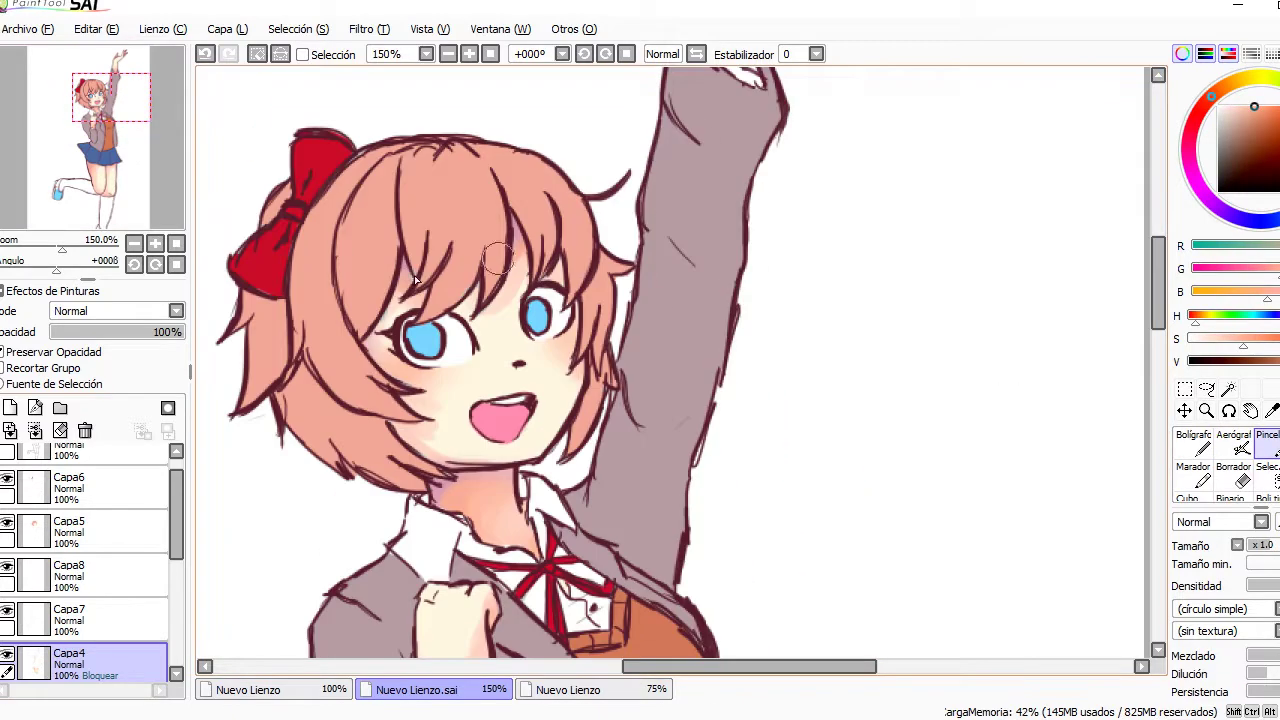
{"action": "left_click", "coordinate": [124, 115]}
{"action": "left_click", "coordinate": [175, 246]}
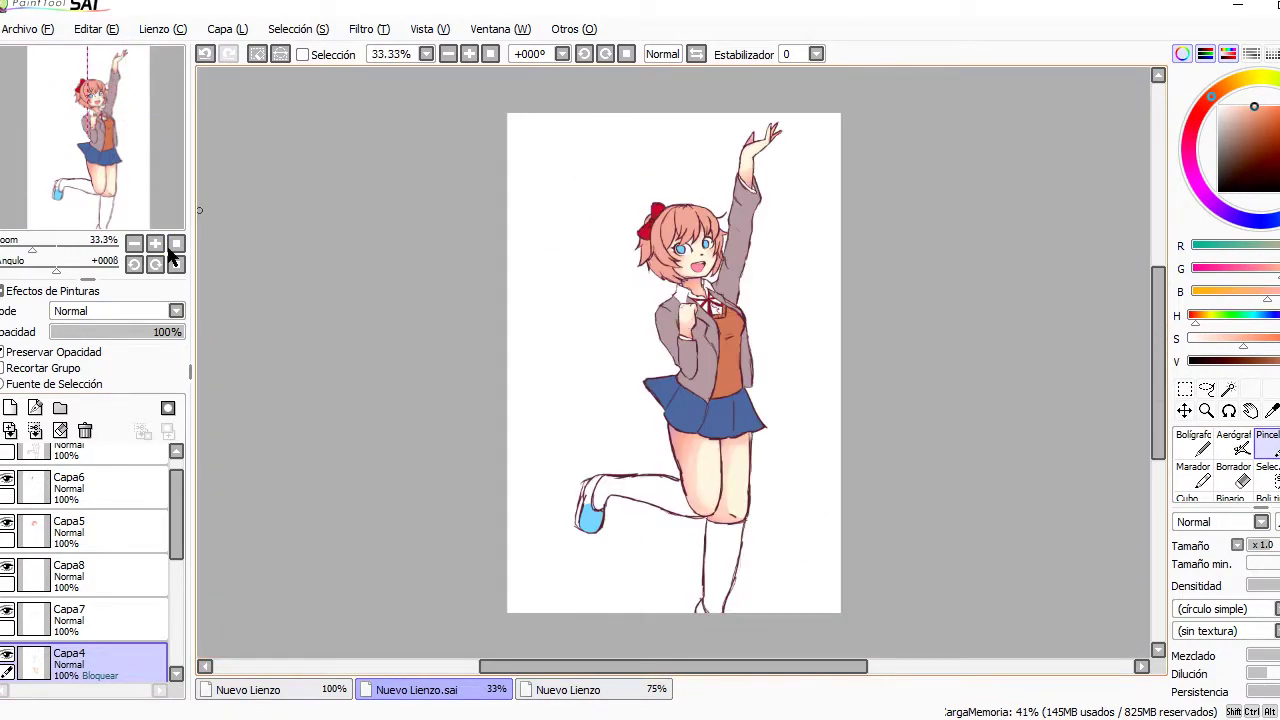
{"action": "scroll", "coordinate": [600, 320], "scroll_direction": "up", "scroll_amount": 2}
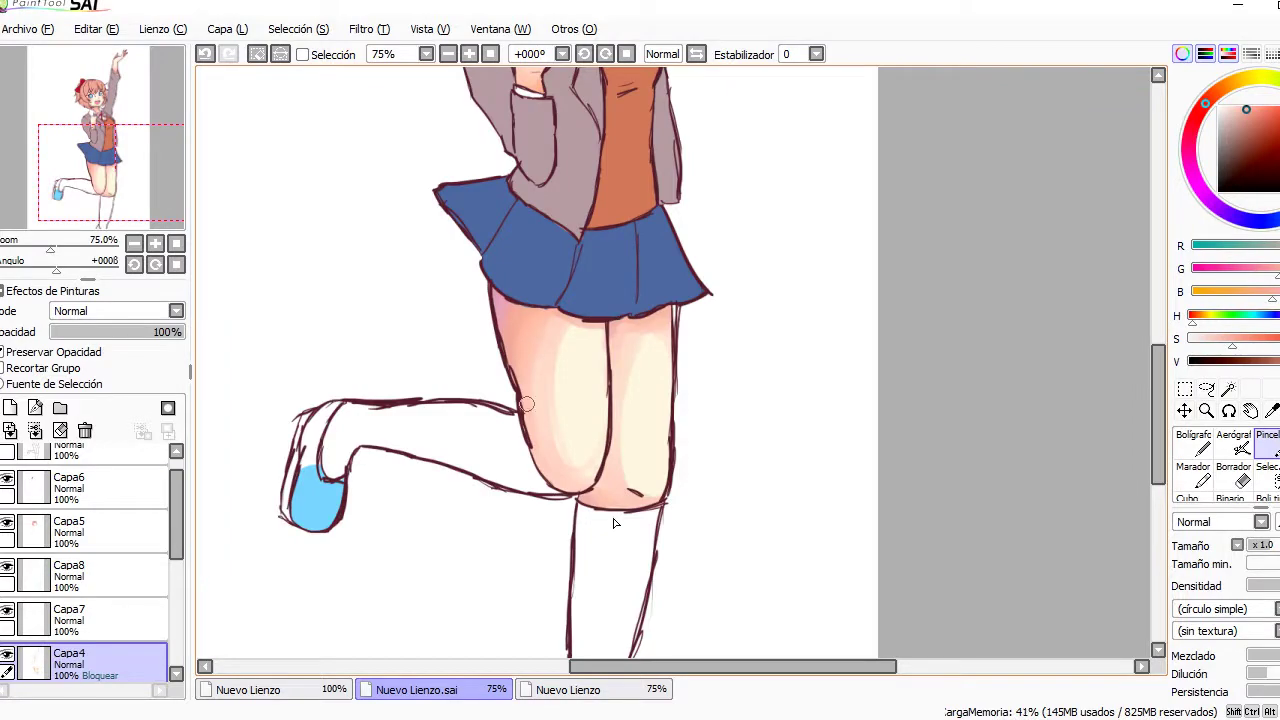
- Erase the stray line art around the neck, collar and raised fist on layer Capa2
{"action": "scroll", "coordinate": [615, 522], "scroll_direction": "up", "scroll_amount": 5}
{"action": "scroll", "coordinate": [314, 251], "scroll_direction": "up", "scroll_amount": 2}
{"action": "key", "text": "e"}
{"action": "scroll", "coordinate": [513, 293], "scroll_direction": "up", "scroll_amount": 2}
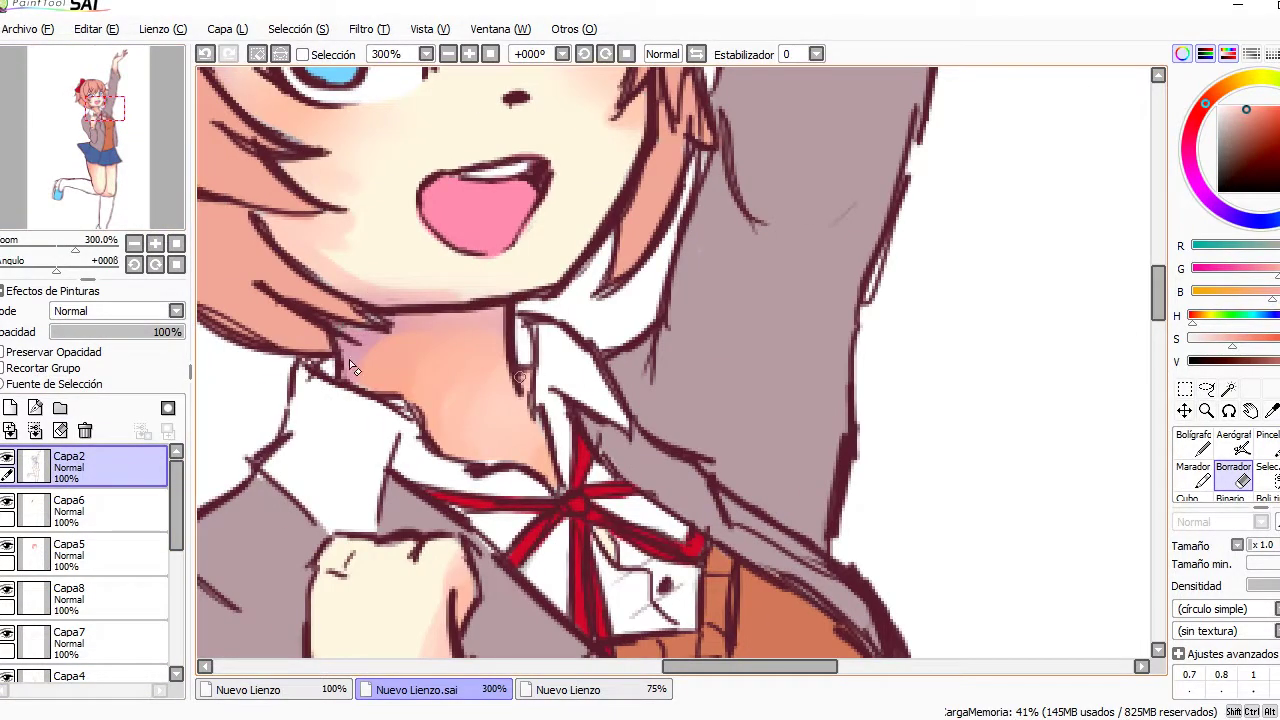
{"action": "left_click", "coordinate": [1184, 388]}
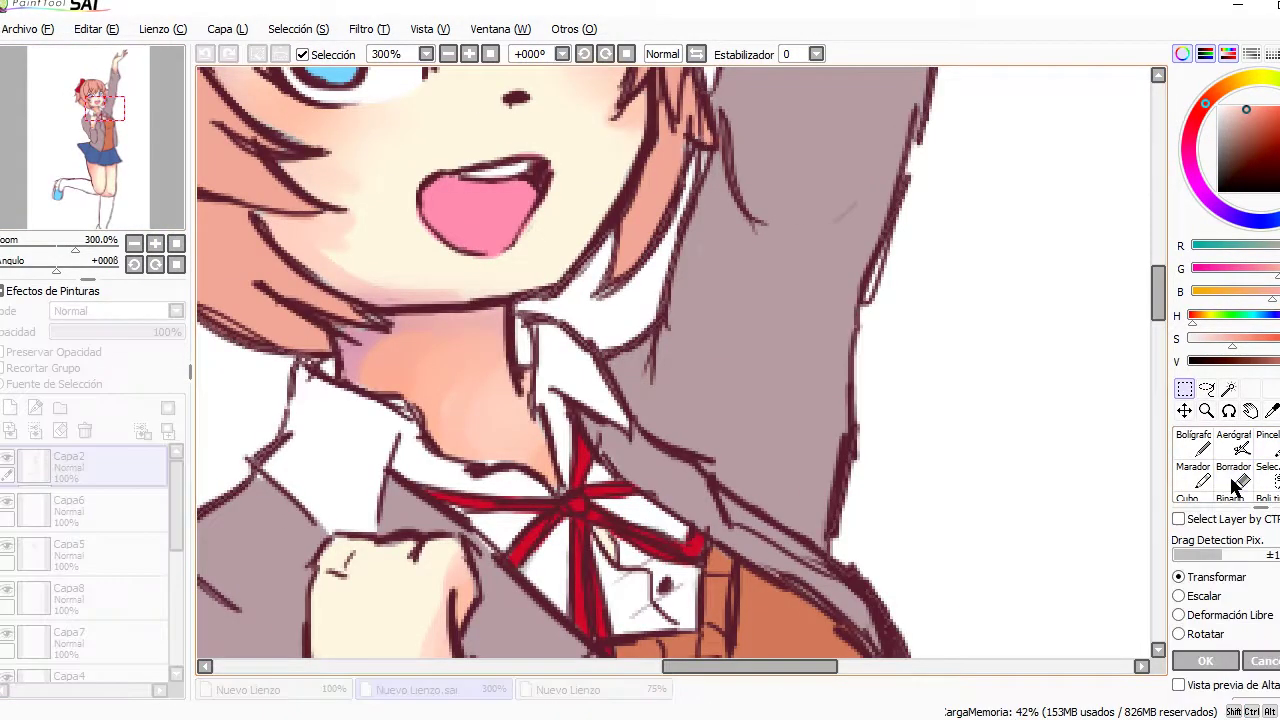
{"action": "key", "text": "e"}
{"action": "scroll", "coordinate": [310, 200], "scroll_direction": "down", "scroll_amount": 3}
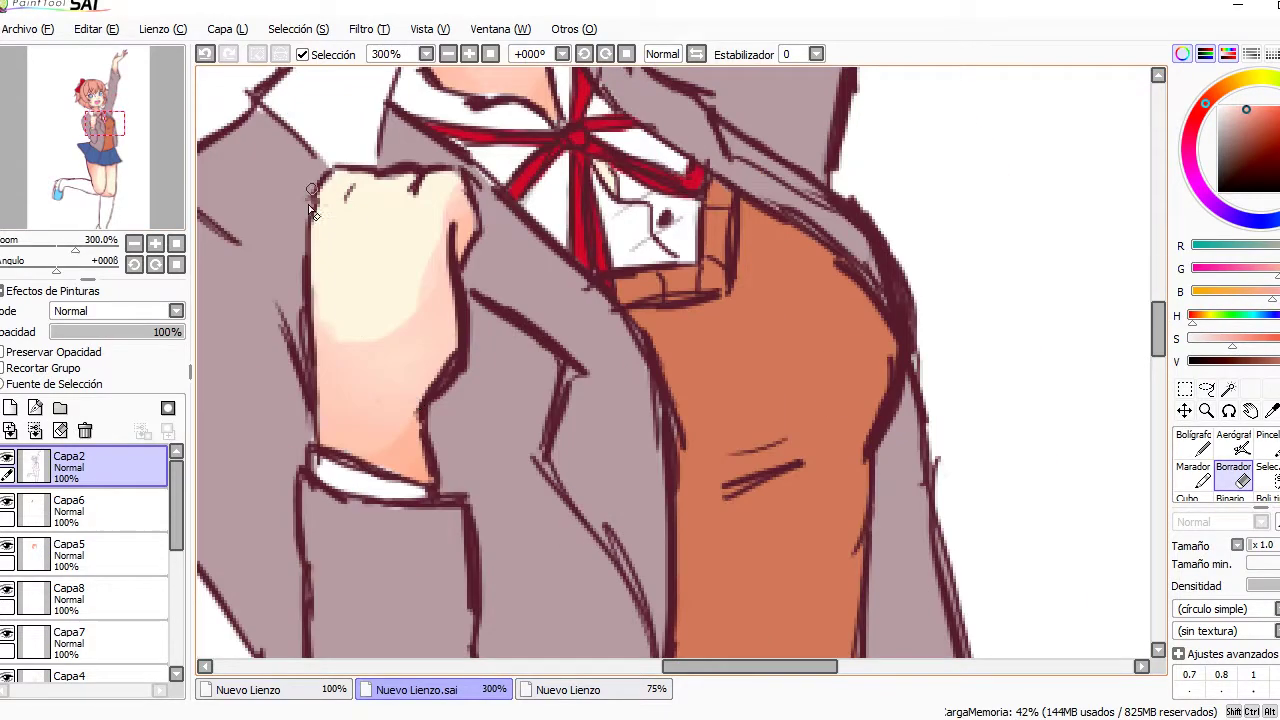
{"action": "scroll", "coordinate": [430, 471], "scroll_direction": "down", "scroll_amount": 2}
- Add a clipped layer above the line art and recolour the face, neck, fist and thigh outlines in muted magenta
{"action": "left_click", "coordinate": [130, 92]}
{"action": "left_click", "coordinate": [10, 407]}
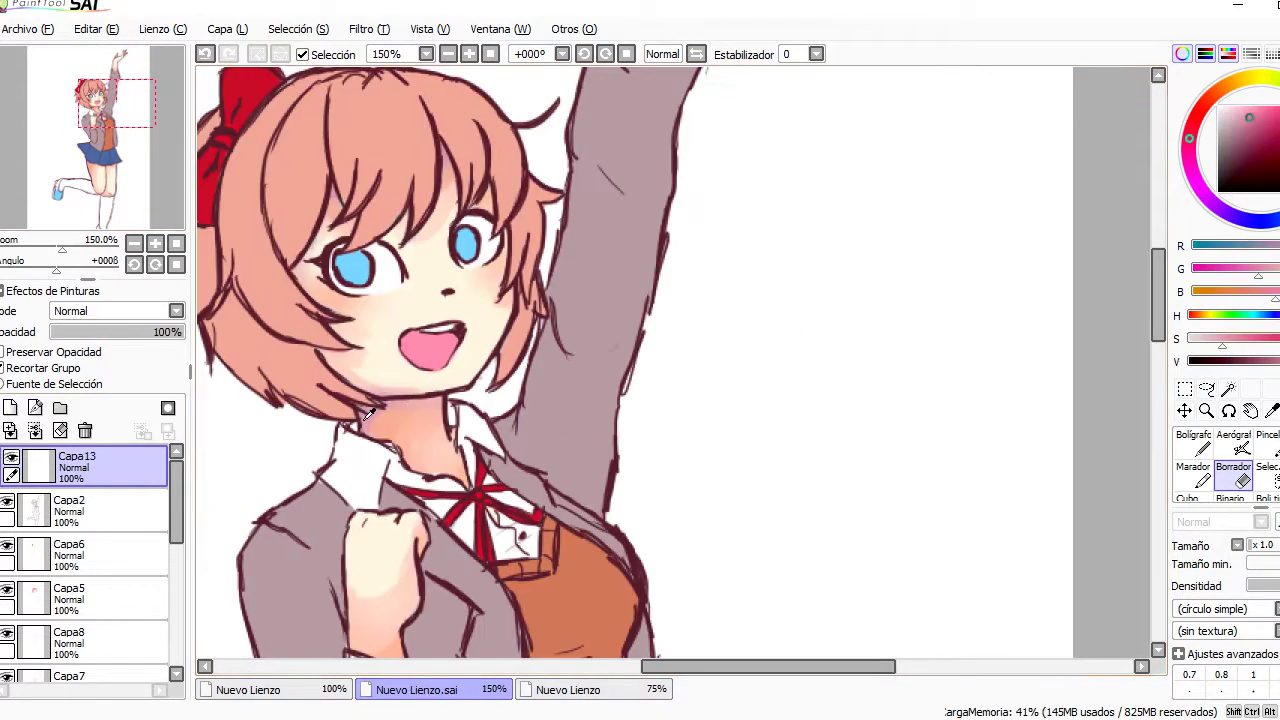
{"action": "key", "text": "n"}
{"action": "key", "text": "ctrl+z"}
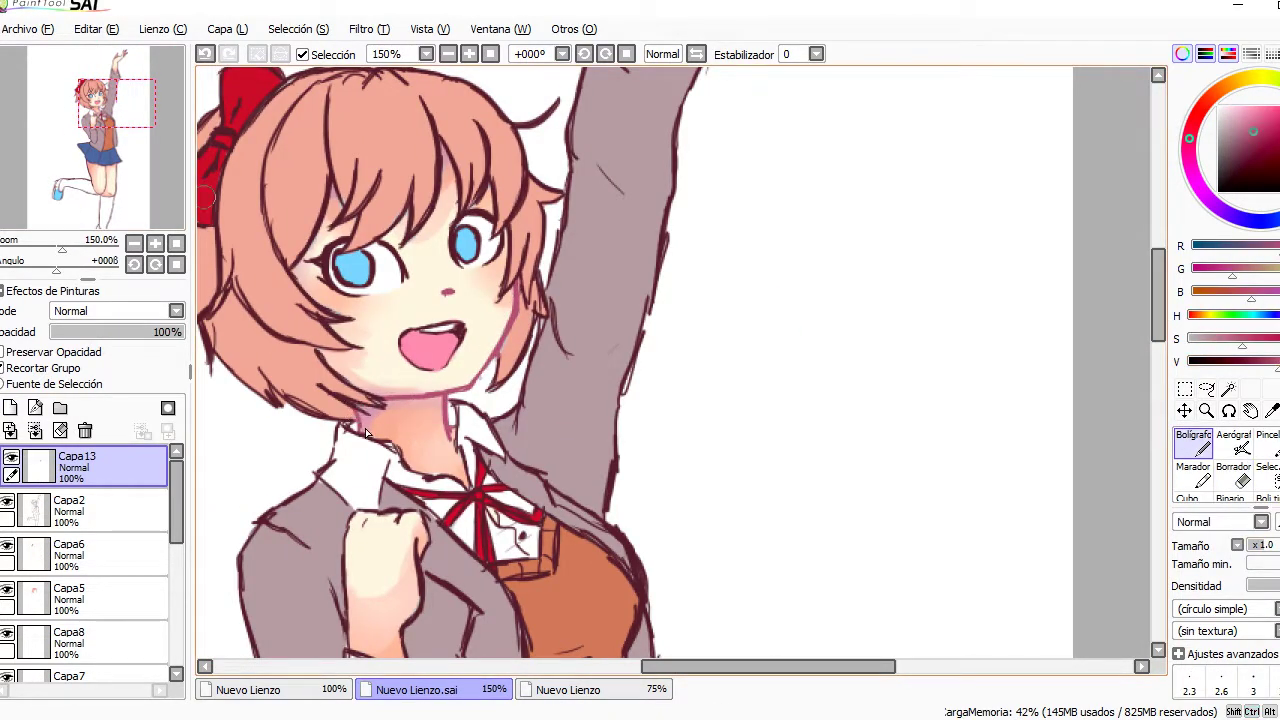
{"action": "scroll", "coordinate": [367, 333], "scroll_direction": "up", "scroll_amount": 5}
{"action": "scroll", "coordinate": [414, 362], "scroll_direction": "down", "scroll_amount": 7}
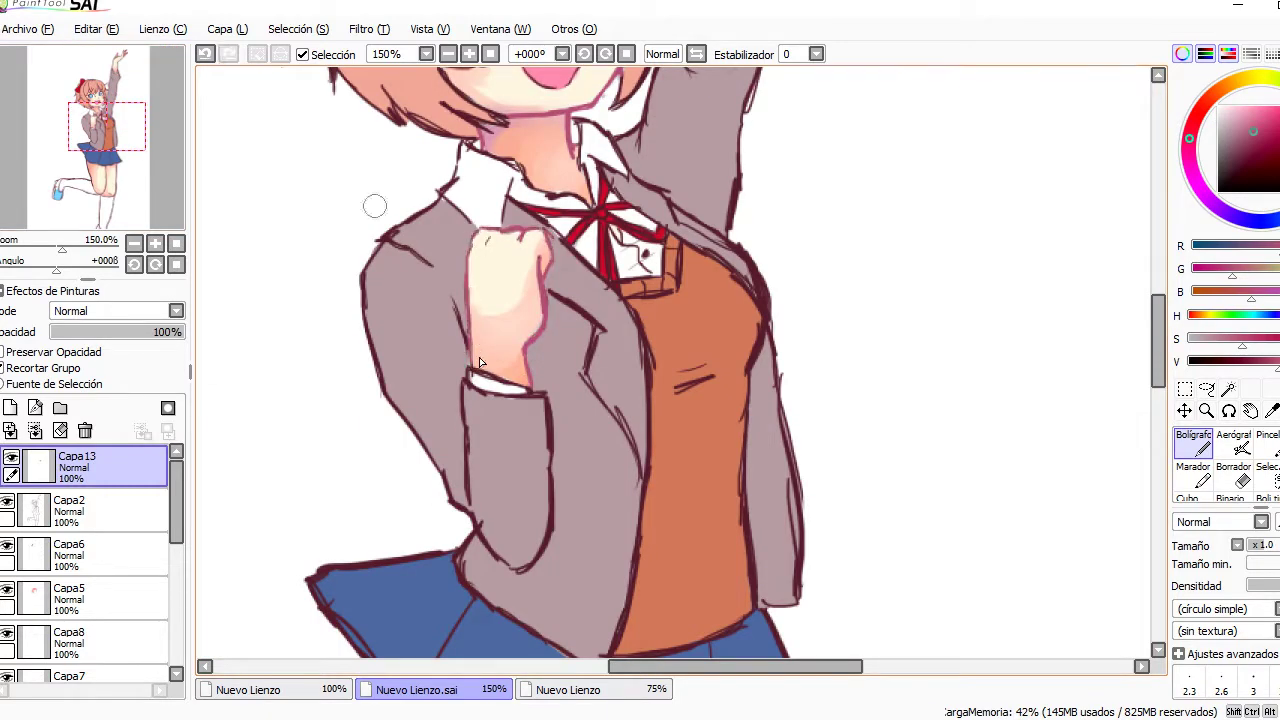
{"action": "scroll", "coordinate": [479, 357], "scroll_direction": "down", "scroll_amount": 5}
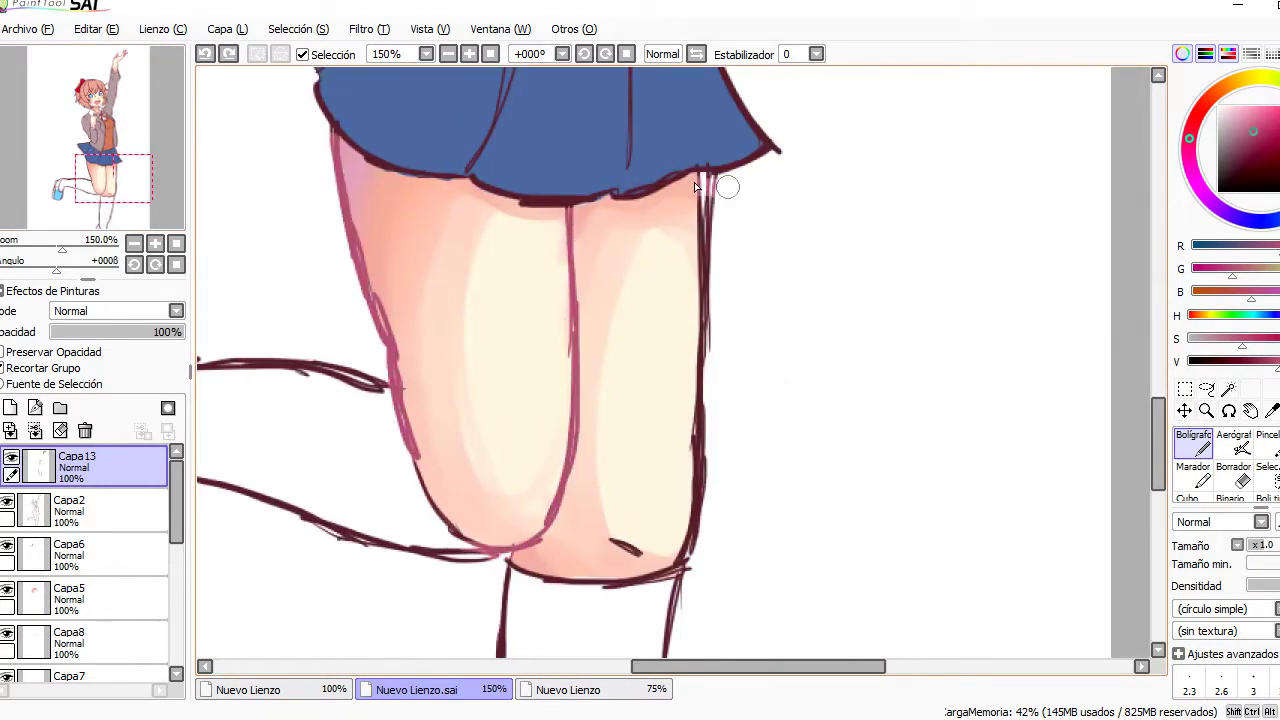
{"action": "key", "text": "ctrl+z"}
{"action": "key", "text": "ctrl+z"}
- Erase the rough, doubled outline edges along the thighs and the raised hand on layer Capa2
{"action": "left_click", "coordinate": [100, 510]}
{"action": "key", "text": "e"}
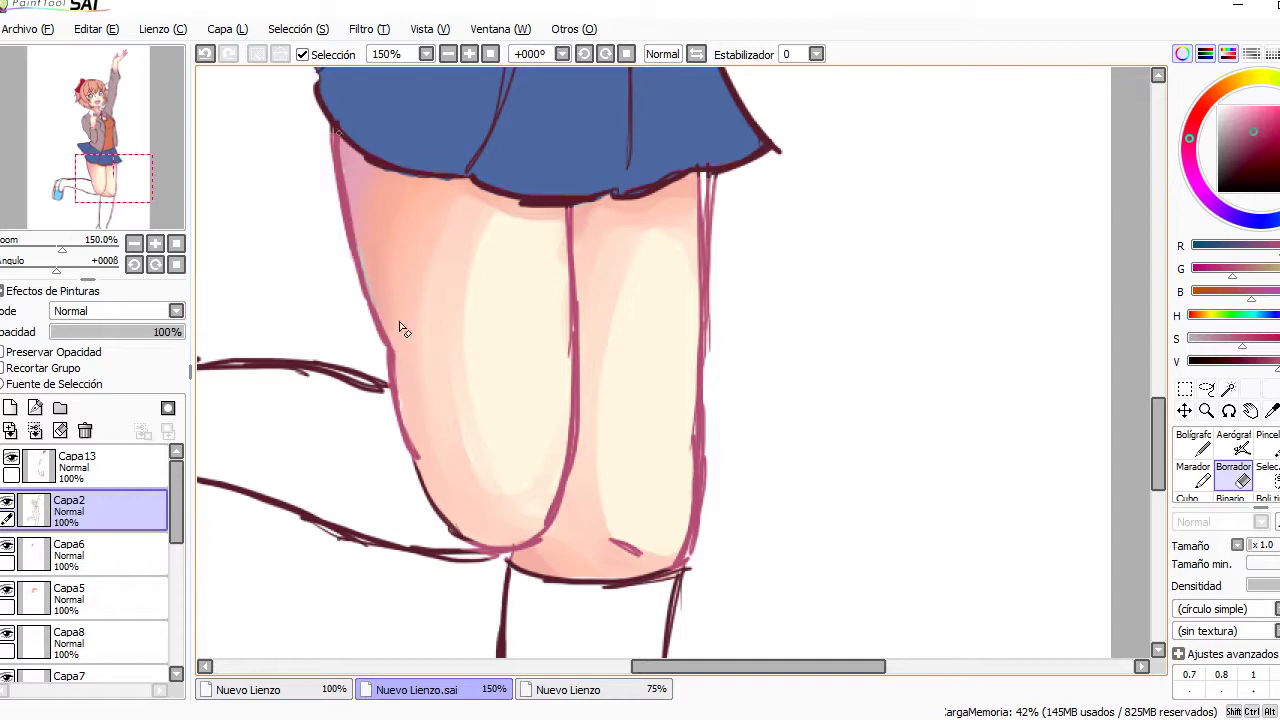
{"action": "key", "text": "ctrl+z"}
{"action": "left_click_drag", "start_coordinate": [578, 436], "coordinate": [576, 304]}
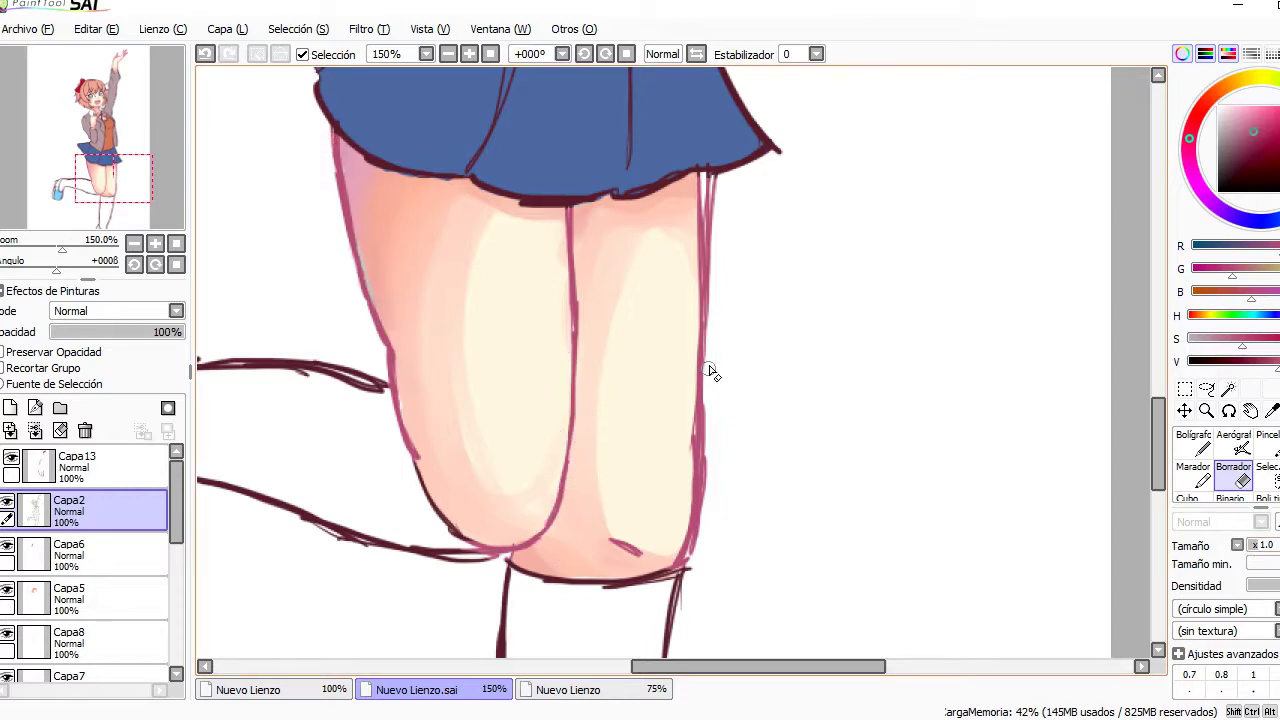
{"action": "left_click_drag", "start_coordinate": [711, 366], "coordinate": [712, 185]}
{"action": "scroll", "coordinate": [700, 300], "scroll_direction": "down", "scroll_amount": 3}
{"action": "left_click_drag", "start_coordinate": [660, 405], "coordinate": [661, 272]}
{"action": "scroll", "coordinate": [651, 425], "scroll_direction": "up", "scroll_amount": 3}
{"action": "left_click", "coordinate": [113, 108]}
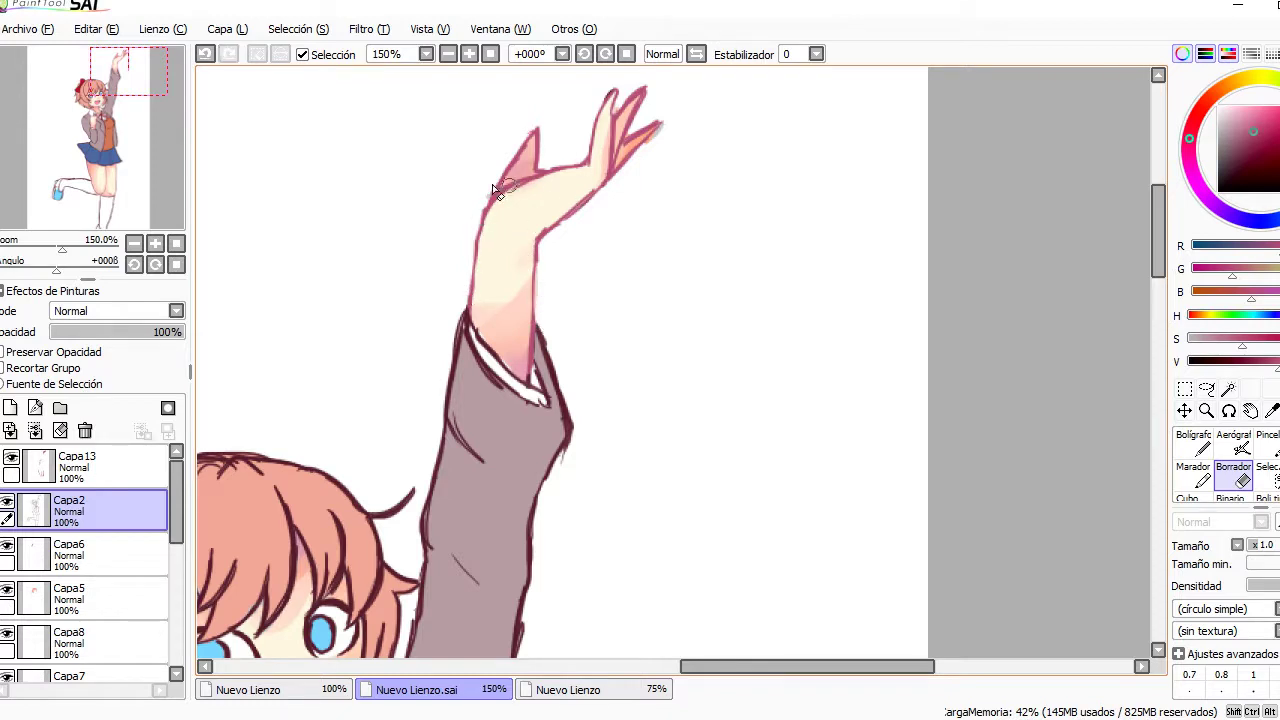
{"action": "left_click", "coordinate": [176, 245]}
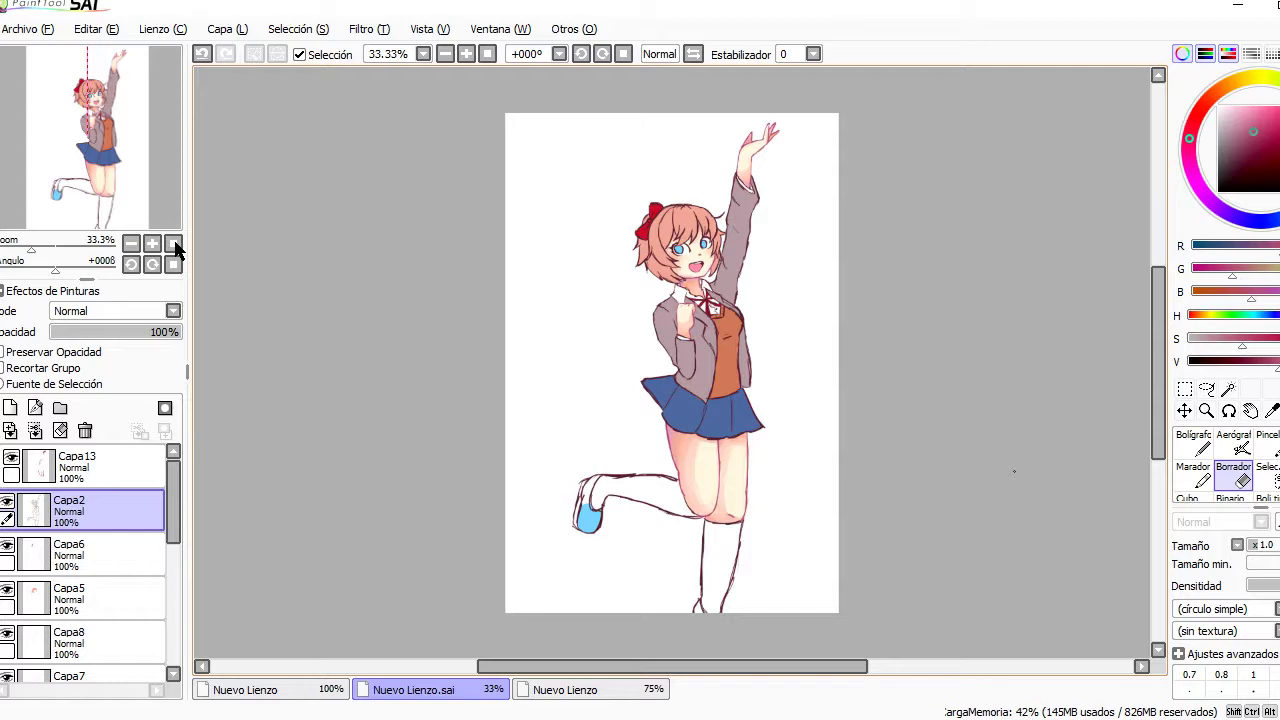
- Add a clipped layer above hair layer Capa5 and brush dusty pink shading onto the hair near the neck
{"action": "left_click", "coordinate": [174, 245]}
{"action": "left_click", "coordinate": [112, 102]}
{"action": "left_click", "coordinate": [40, 598]}
{"action": "left_click", "coordinate": [10, 407]}
{"action": "left_click", "coordinate": [1266, 440]}
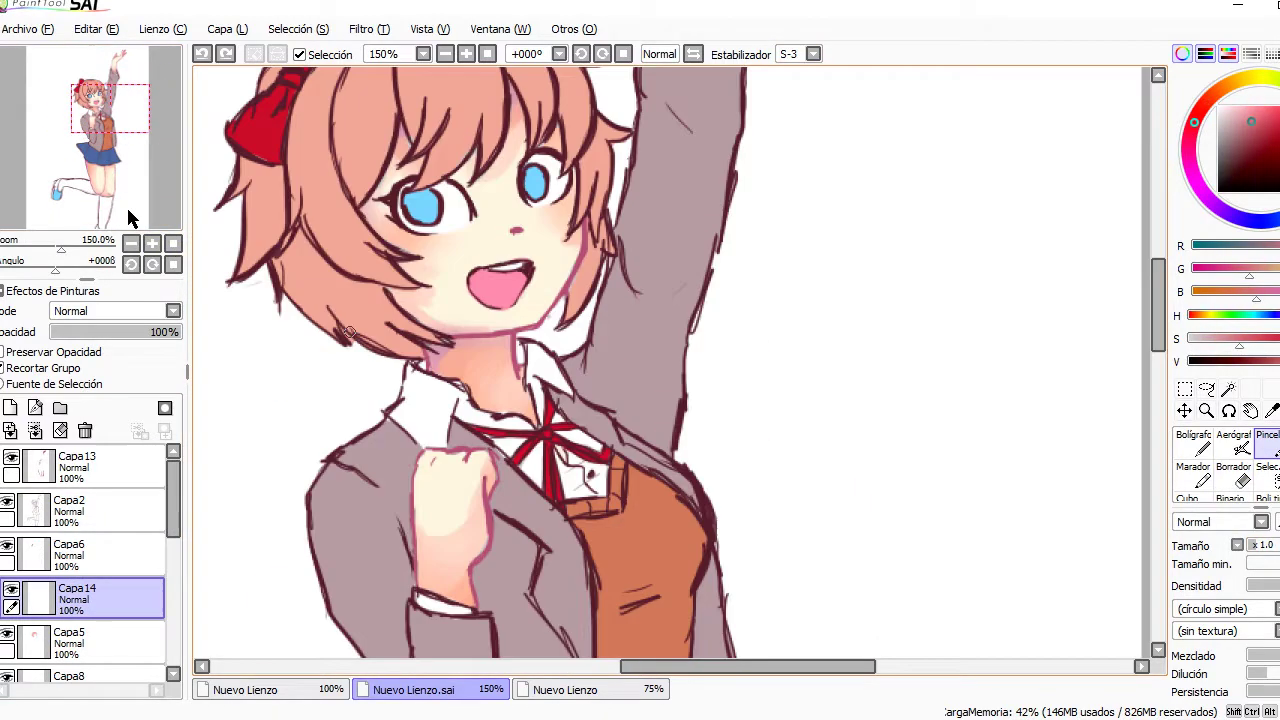
{"action": "left_click", "coordinate": [152, 243]}
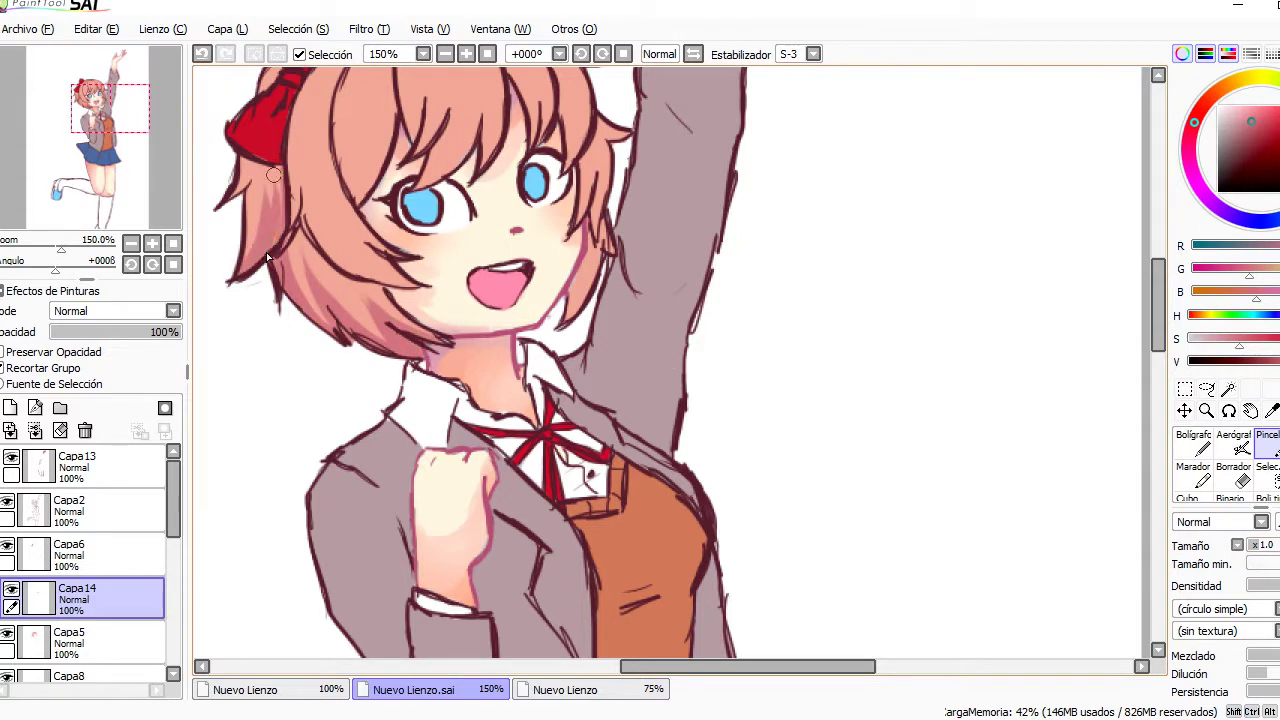
{"action": "left_click_drag", "start_coordinate": [103, 156], "coordinate": [93, 148]}
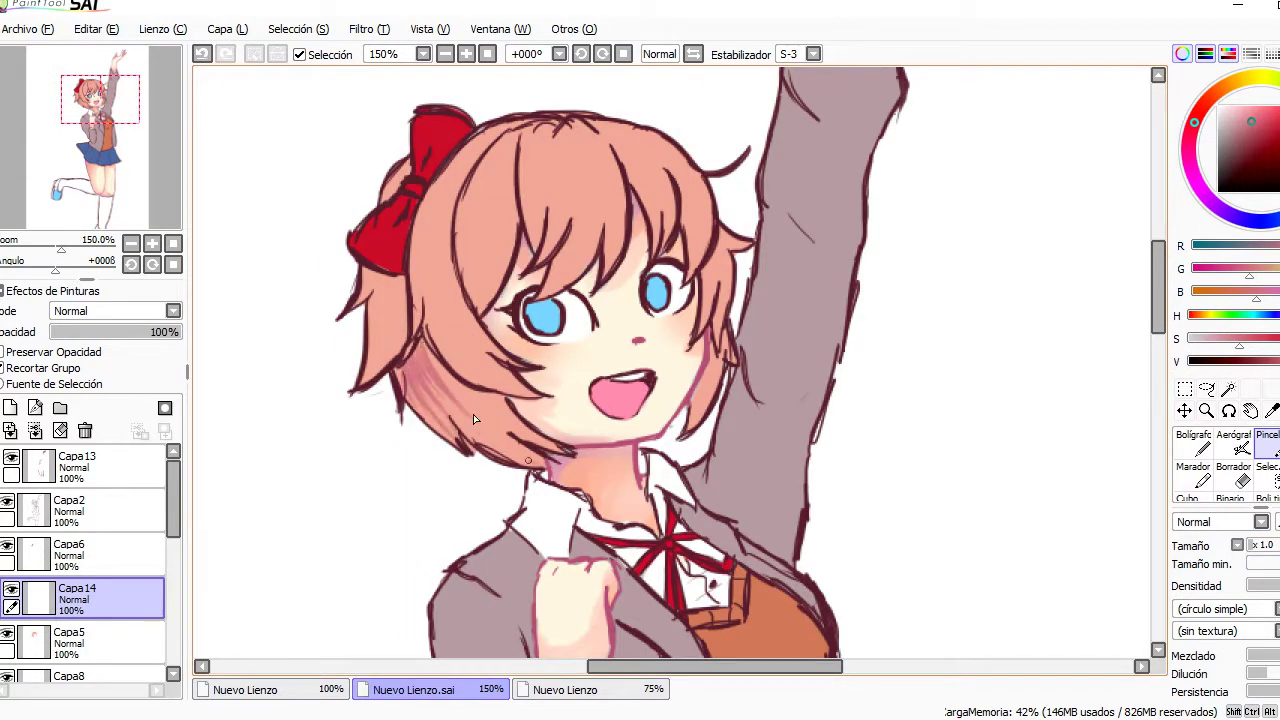
{"action": "left_click", "coordinate": [172, 243]}
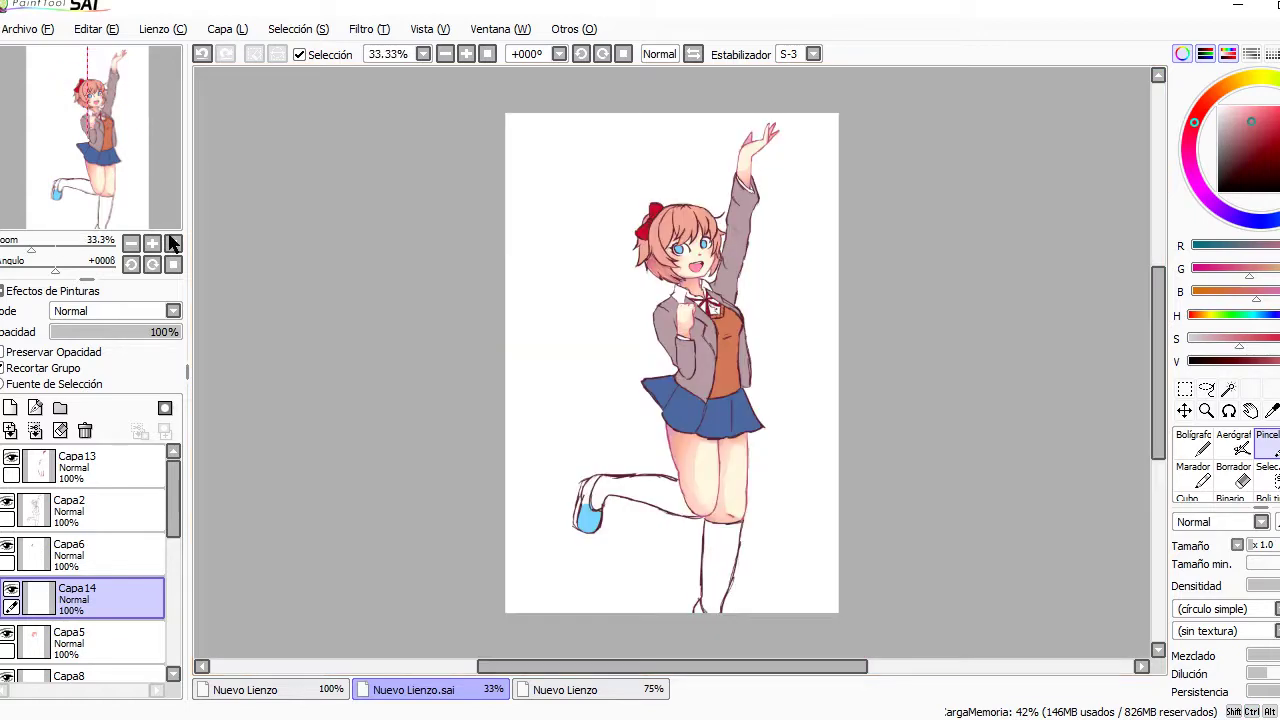
{"action": "left_click", "coordinate": [172, 243]}
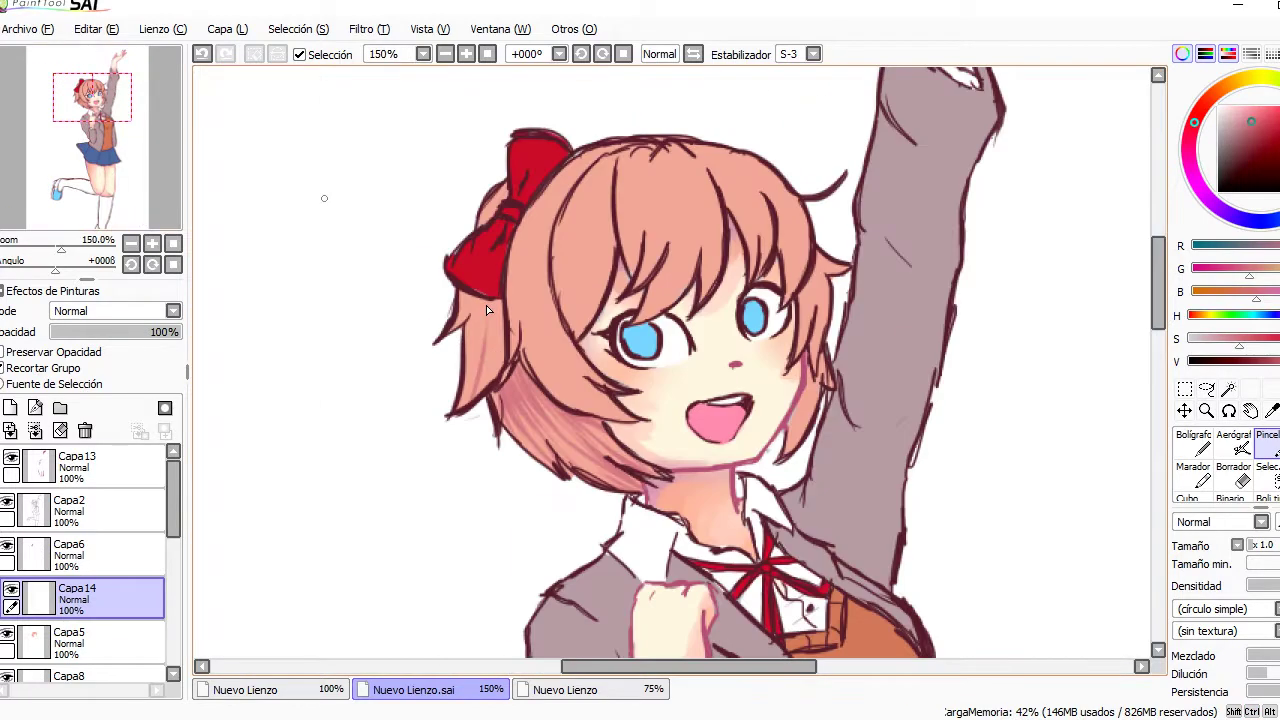
- Brush dusty pink strands into the hair below the bow, beside the fringe and along the far cheek
{"action": "mouse_move", "coordinate": [545, 165]}
{"action": "left_mouse_down"}
{"action": "mouse_move", "coordinate": [530, 320]}
{"action": "mouse_move", "coordinate": [548, 352]}
{"action": "left_mouse_up"}
{"action": "left_click_drag", "start_coordinate": [578, 220], "coordinate": [588, 336]}
{"action": "mouse_move", "coordinate": [572, 256]}
{"action": "left_mouse_down"}
{"action": "mouse_move", "coordinate": [555, 332]}
{"action": "mouse_move", "coordinate": [606, 338]}
{"action": "left_mouse_up"}
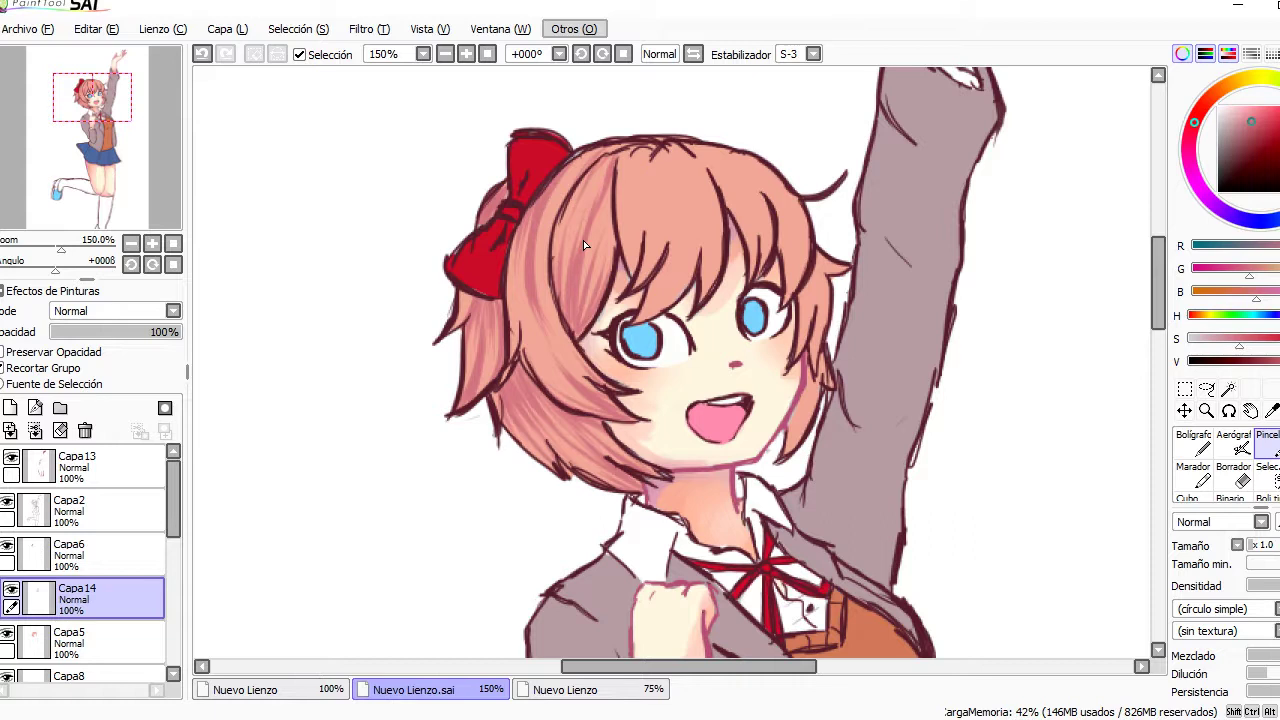
{"action": "left_click_drag", "start_coordinate": [791, 455], "coordinate": [816, 360]}
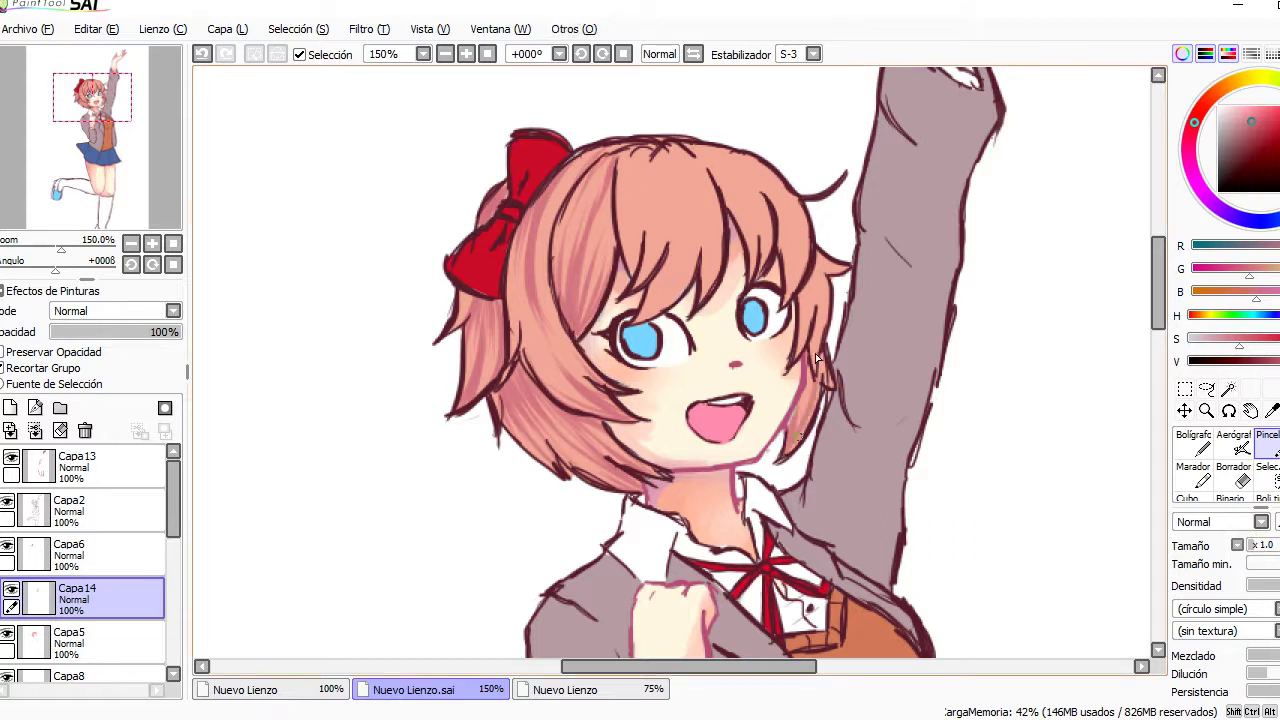
- Brush thin dusty pink strands through the fringe and the crown, redoing the unsatisfactory strokes
{"action": "left_click_drag", "start_coordinate": [780, 205], "coordinate": [792, 305]}
{"action": "left_click_drag", "start_coordinate": [692, 262], "coordinate": [640, 320]}
{"action": "key", "text": "ctrl+z"}
{"action": "left_click_drag", "start_coordinate": [720, 200], "coordinate": [704, 296]}
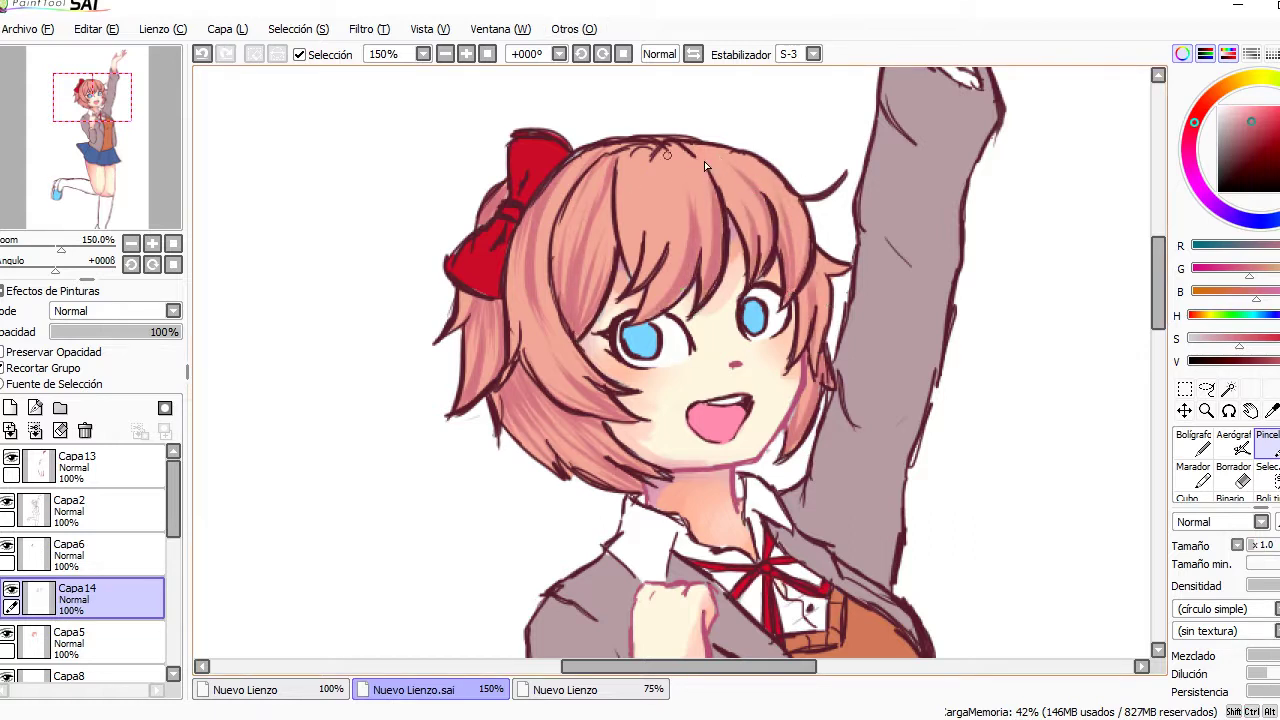
{"action": "key", "text": "ctrl+z"}
{"action": "left_click_drag", "start_coordinate": [672, 188], "coordinate": [638, 292]}
{"action": "key", "text": "ctrl+z"}
{"action": "left_click_drag", "start_coordinate": [642, 226], "coordinate": [620, 272]}
{"action": "key", "text": "ctrl+z"}
{"action": "left_click_drag", "start_coordinate": [692, 145], "coordinate": [670, 208]}
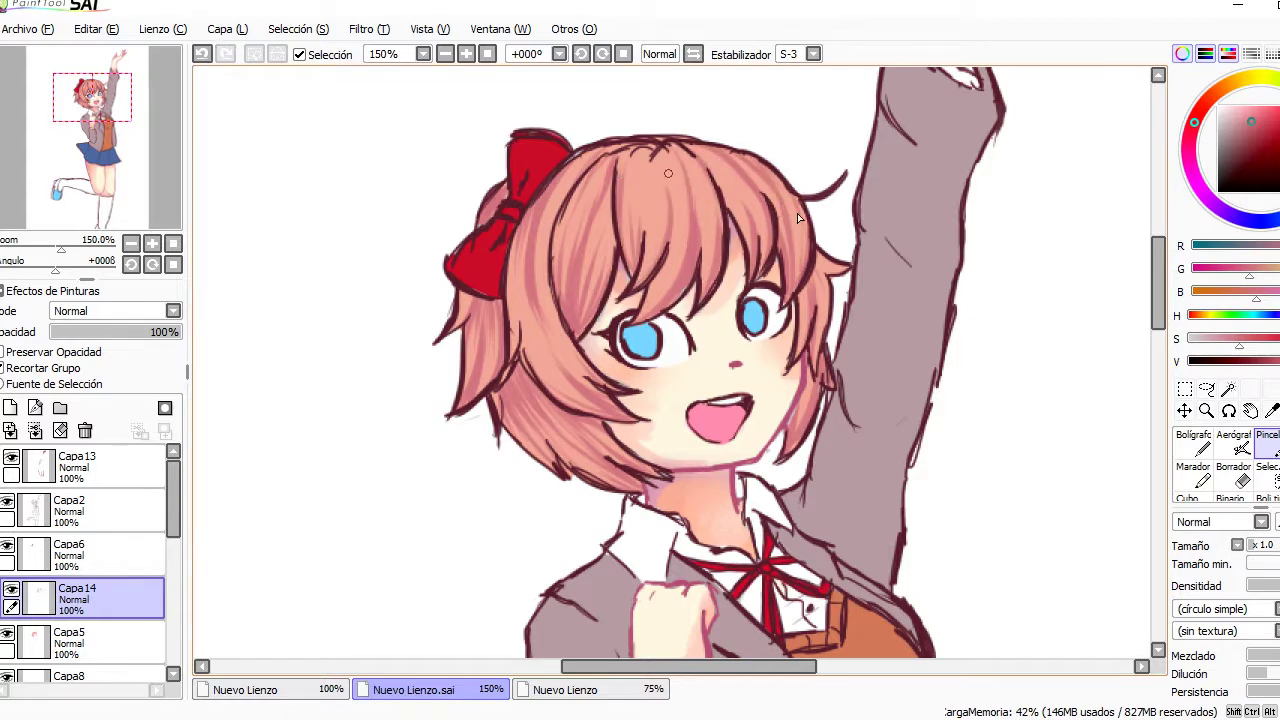
- Airbrush a soft pink shadow over the hair and blend peach back into the fringe with the watercolour brush
{"action": "key", "text": "ctrl+minus"}
{"action": "key", "text": "ctrl+0"}
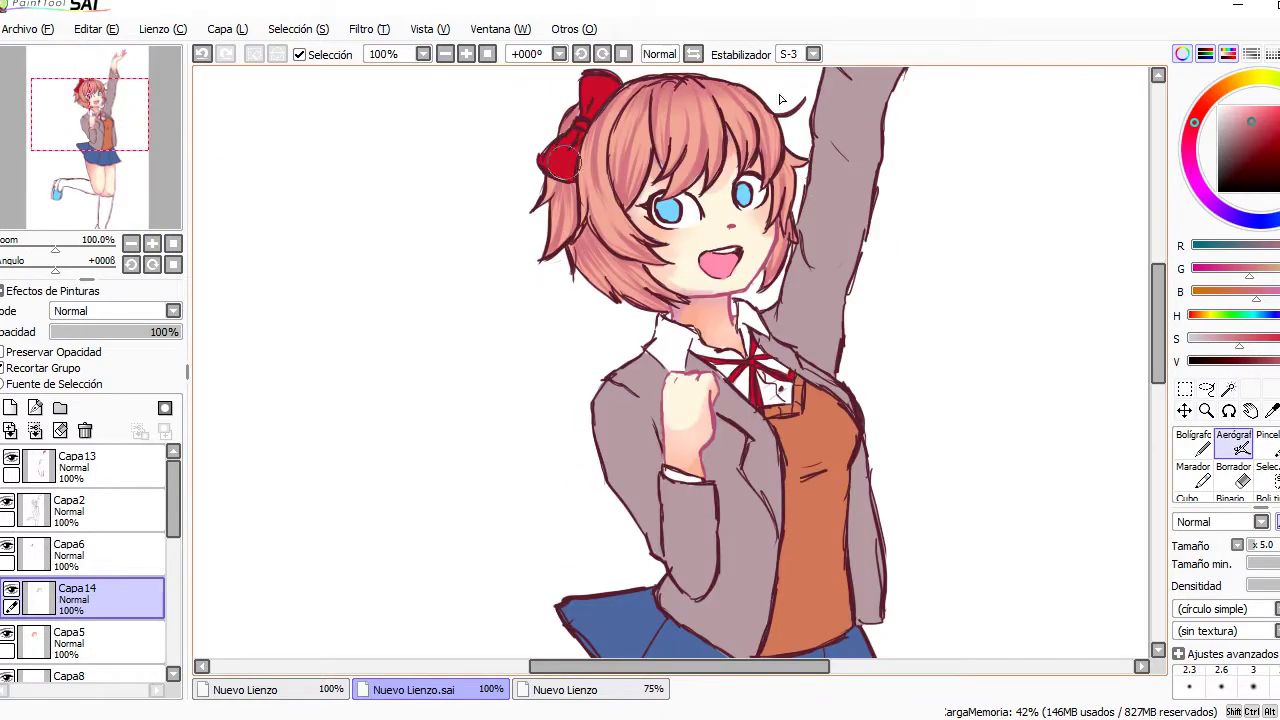
{"action": "key", "text": "c"}
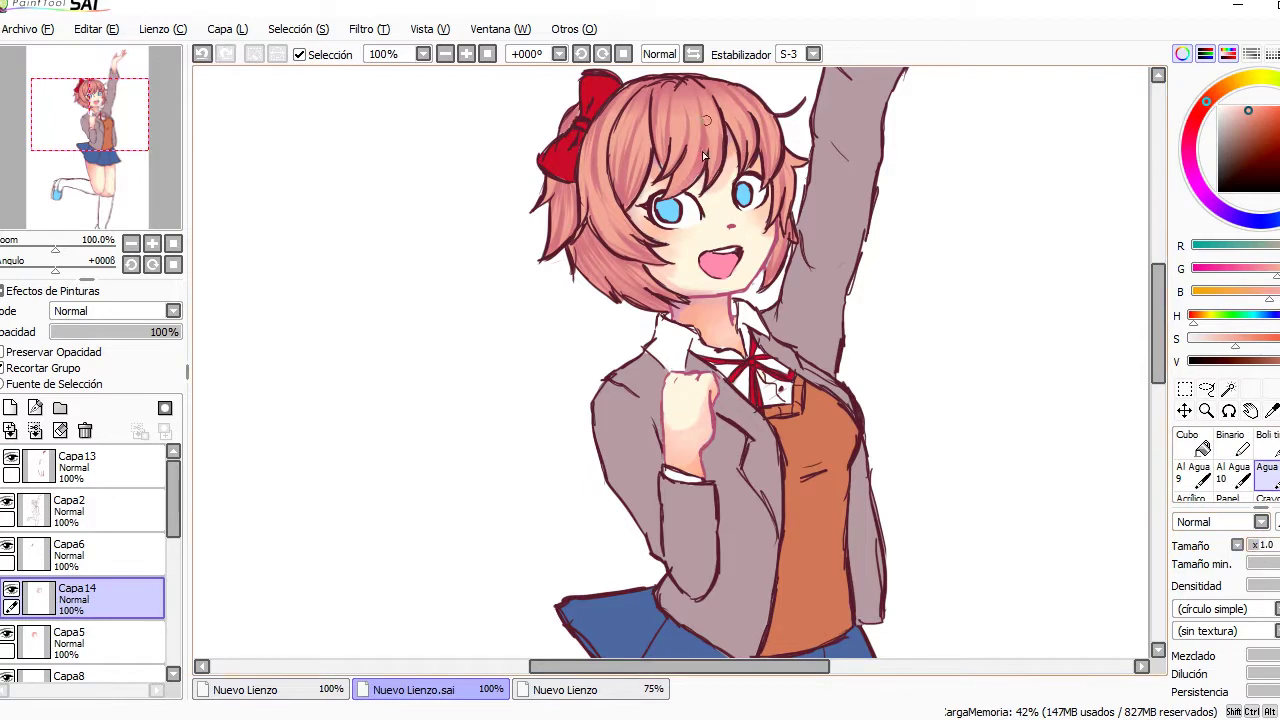
{"action": "key", "text": "ctrl+plus"}
{"action": "key", "text": "b"}
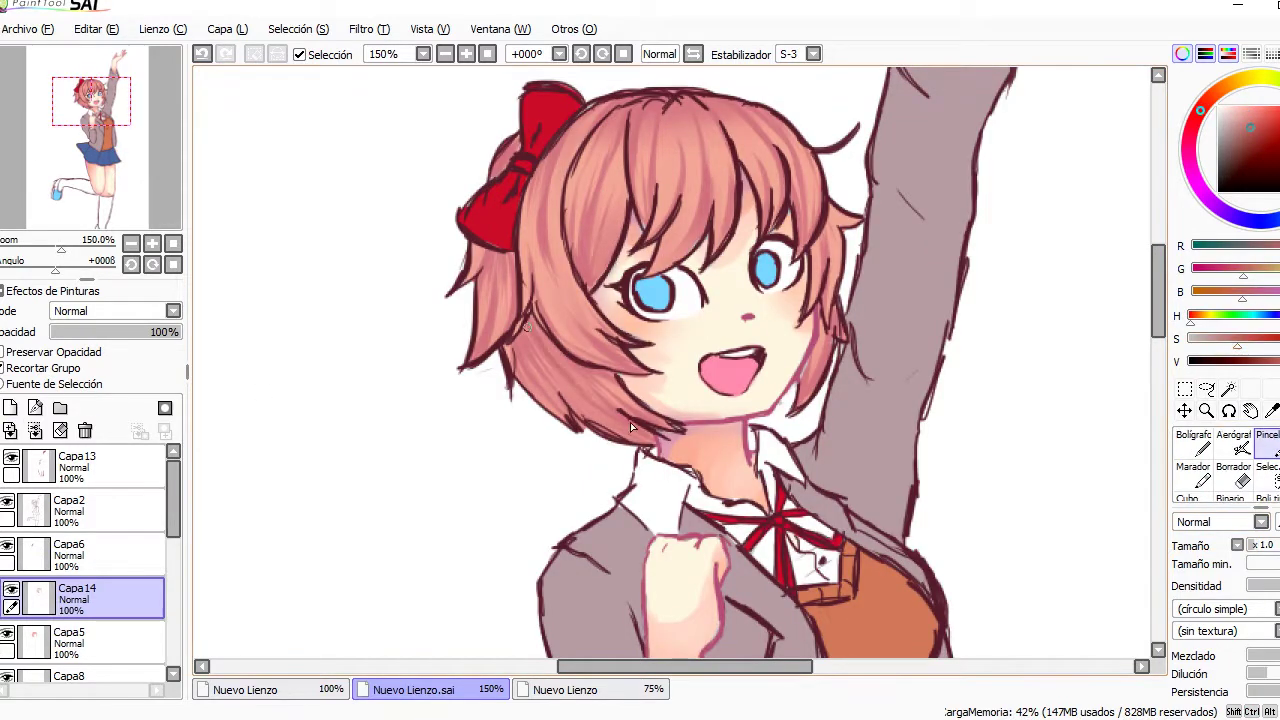
- Brush deeper crimson shadow strands into the back hair, the side locks and the fringe
{"action": "left_click", "coordinate": [522, 339], "text": "alt"}
{"action": "left_click_drag", "start_coordinate": [522, 339], "coordinate": [541, 349]}
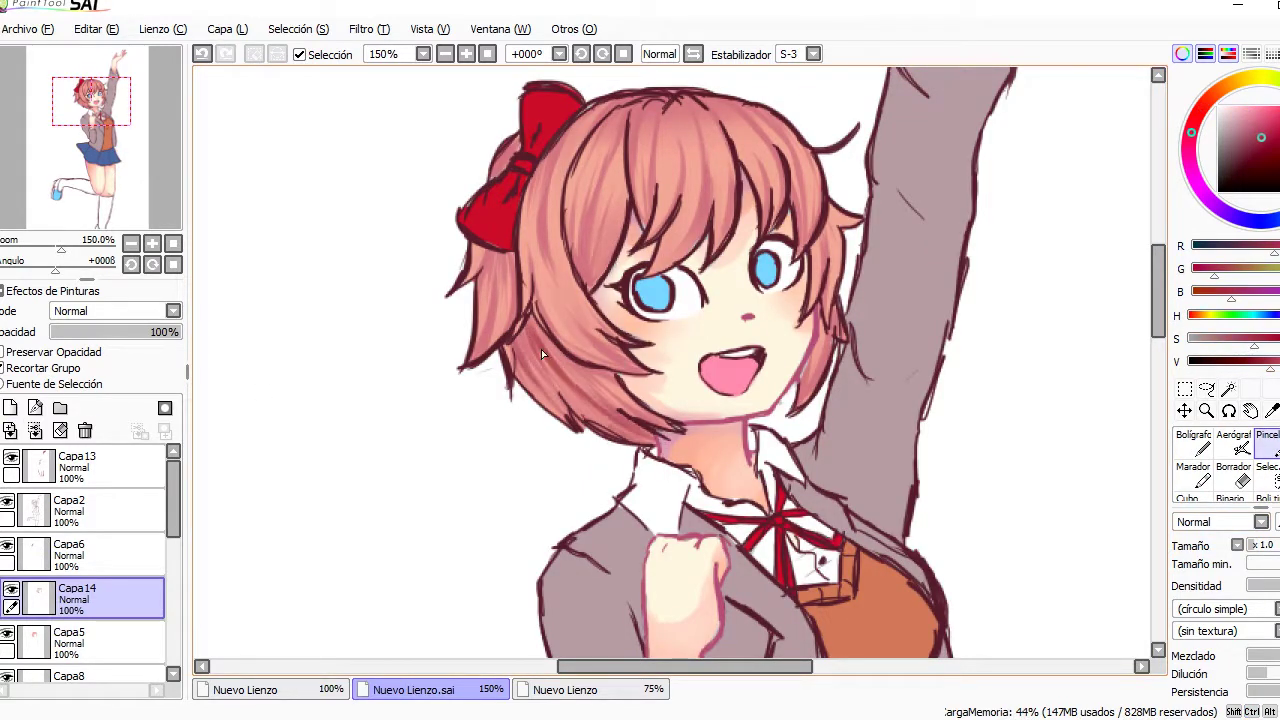
{"action": "left_click_drag", "start_coordinate": [608, 174], "coordinate": [580, 278]}
{"action": "left_click_drag", "start_coordinate": [714, 178], "coordinate": [700, 240]}
{"action": "left_click_drag", "start_coordinate": [804, 164], "coordinate": [796, 234]}
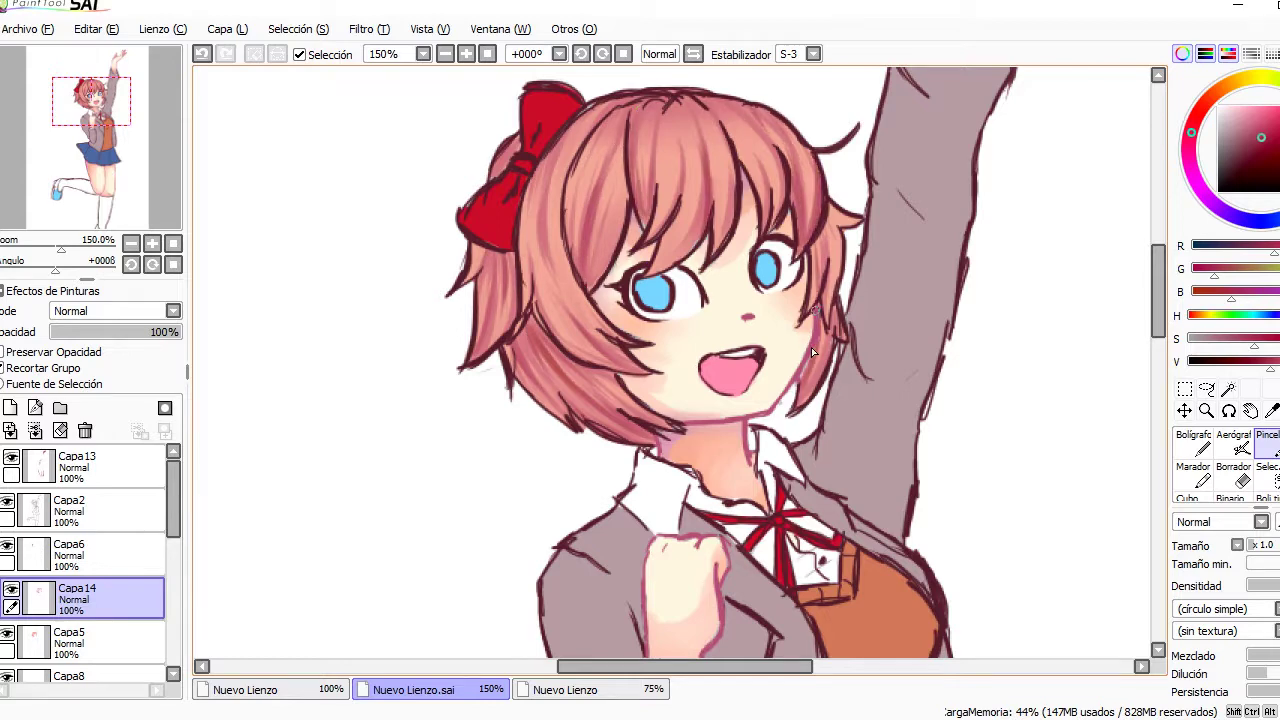
{"action": "left_click", "coordinate": [173, 245]}
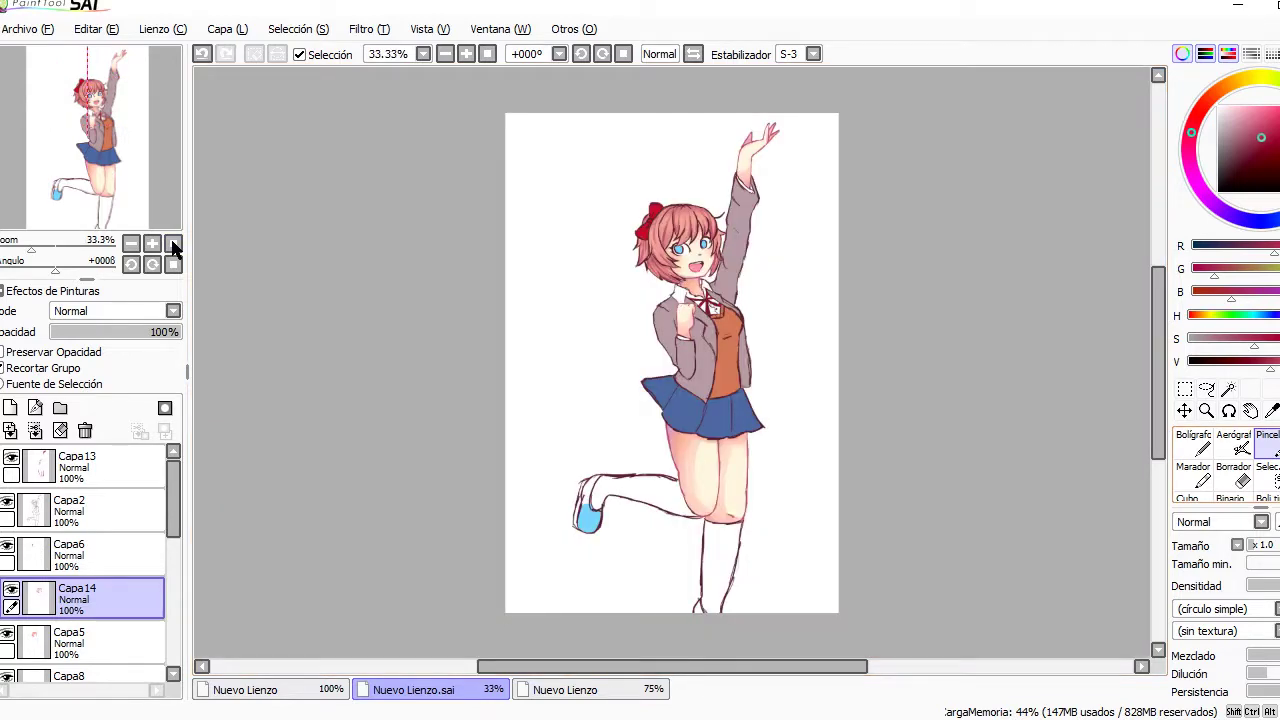
- Add a clipped layer above Capa2 and recolour the hair outlines in dark crimson with the pen
{"action": "key", "text": "ctrl+shift+n"}
{"action": "scroll", "coordinate": [690, 250], "scroll_direction": "up", "scroll_amount": 3}
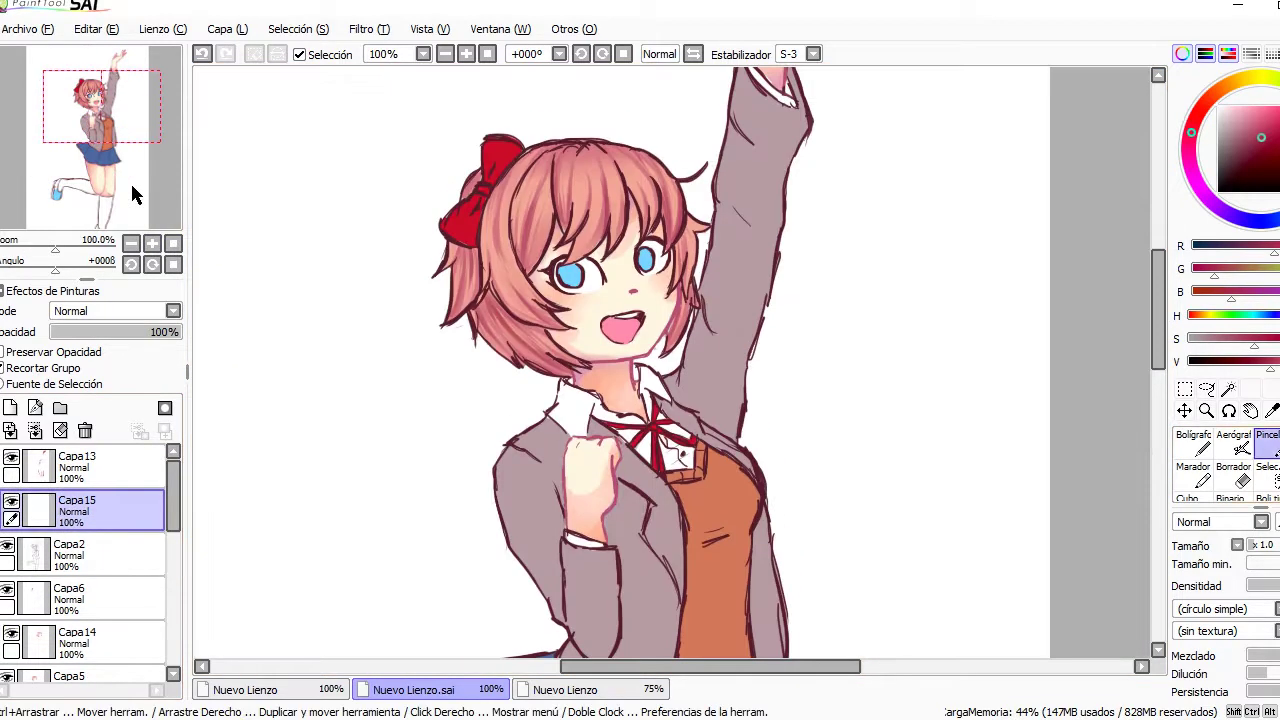
{"action": "key", "text": "n"}
{"action": "left_click_drag", "start_coordinate": [665, 158], "coordinate": [688, 252]}
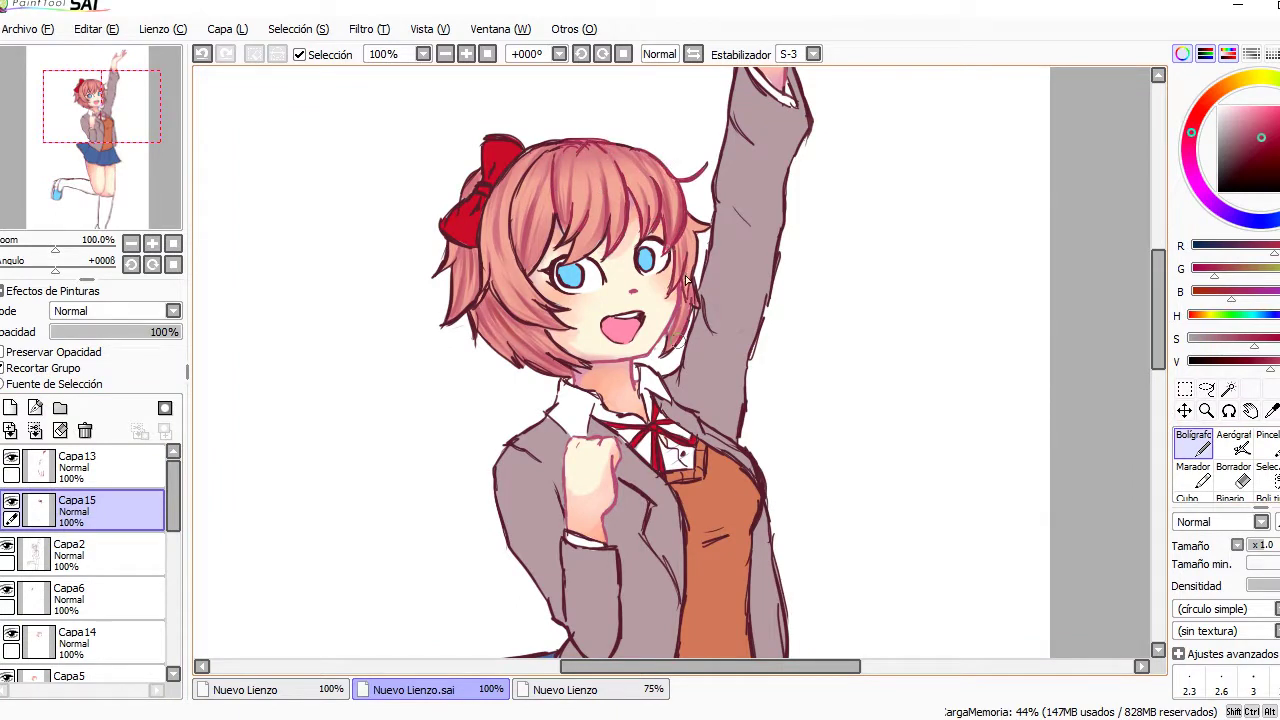
{"action": "left_click_drag", "start_coordinate": [530, 152], "coordinate": [545, 262]}
{"action": "left_click_drag", "start_coordinate": [600, 190], "coordinate": [550, 262]}
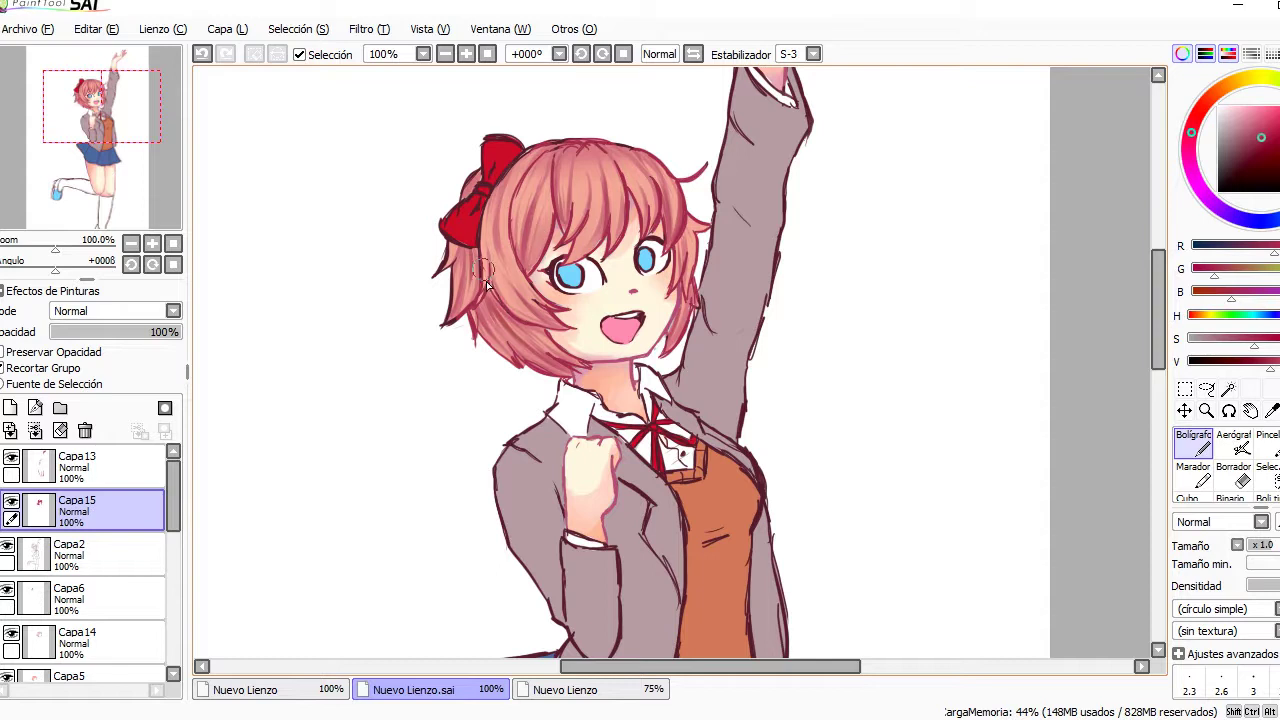
- Erase the loose curl sticking out beside the head from the line art and the layers beneath it
{"action": "key", "text": "e"}
{"action": "key", "text": "ctrl+plus"}
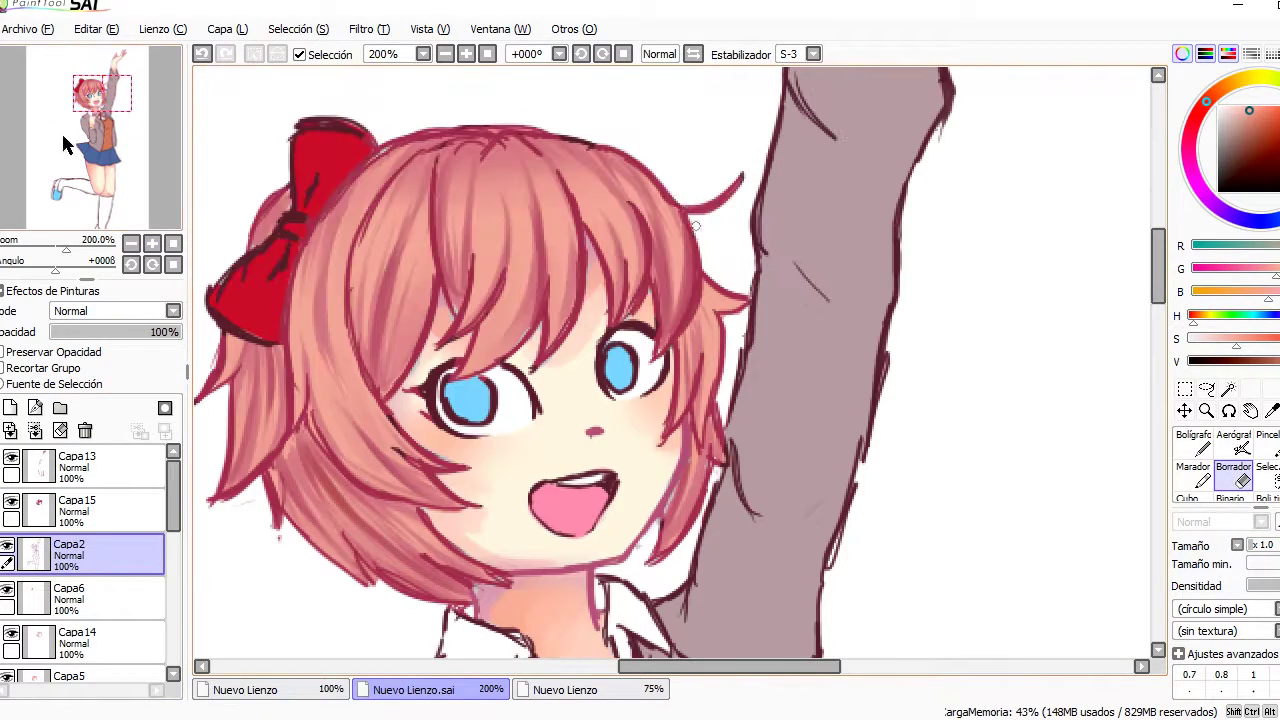
{"action": "scroll", "coordinate": [445, 258], "scroll_direction": "up", "scroll_amount": 3}
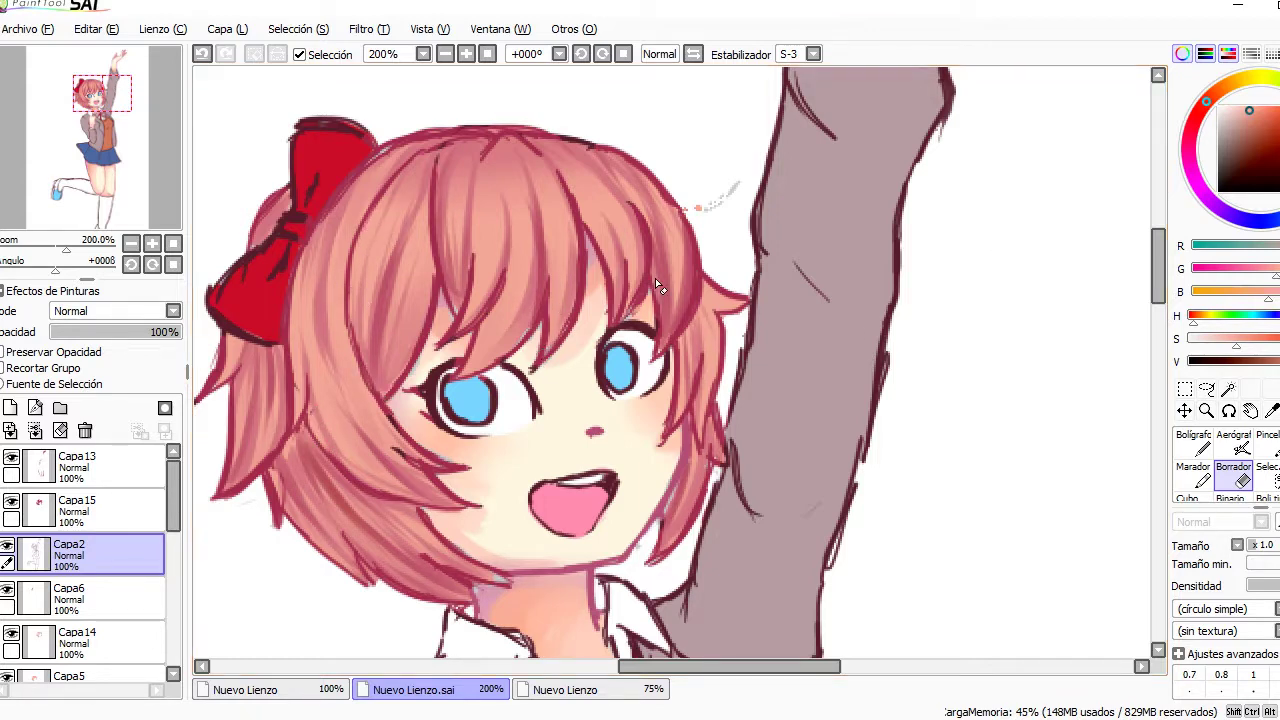
{"action": "scroll", "coordinate": [100, 560], "scroll_direction": "down", "scroll_amount": 5}
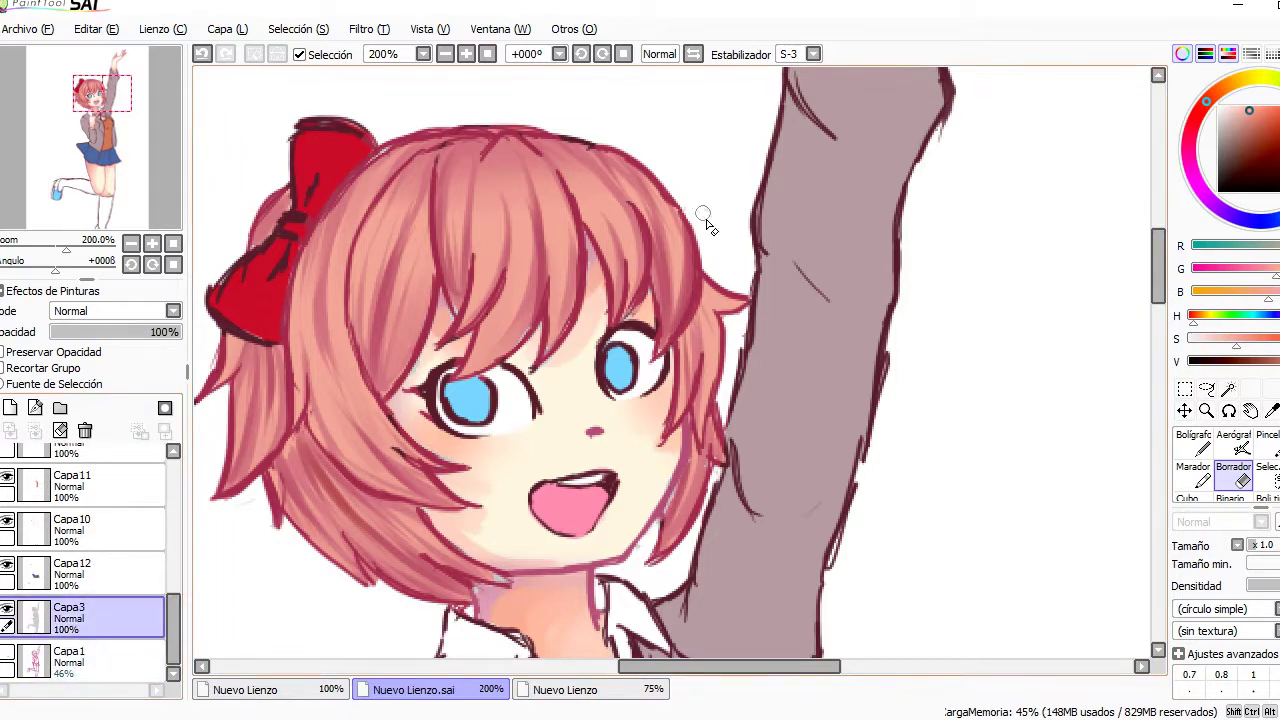
{"action": "key", "text": "minus"}
{"action": "scroll", "coordinate": [170, 628], "scroll_direction": "up", "scroll_amount": 3}
- Refine the crimson outlines of the fringe and crown, and erase stray hair colour on layer Capa5
{"action": "left_click", "coordinate": [120, 610]}
{"action": "key", "text": "plus"}
{"action": "key", "text": "plus"}
{"action": "key", "text": "n"}
{"action": "mouse_move", "coordinate": [92, 100]}
{"action": "left_mouse_down"}
{"action": "mouse_move", "coordinate": [95, 122]}
{"action": "mouse_move", "coordinate": [147, 100]}
{"action": "mouse_move", "coordinate": [96, 88]}
{"action": "left_mouse_up"}
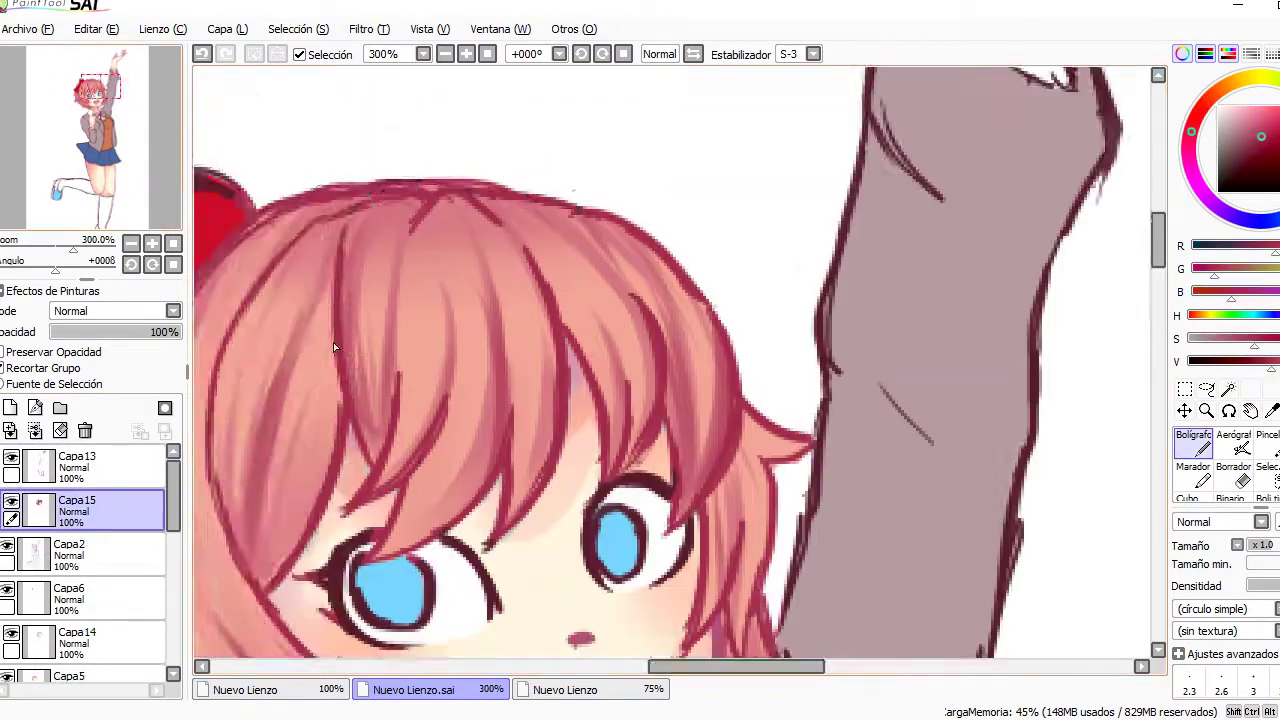
{"action": "key", "text": "minus"}
{"action": "key", "text": "e"}
{"action": "left_click", "coordinate": [173, 244]}
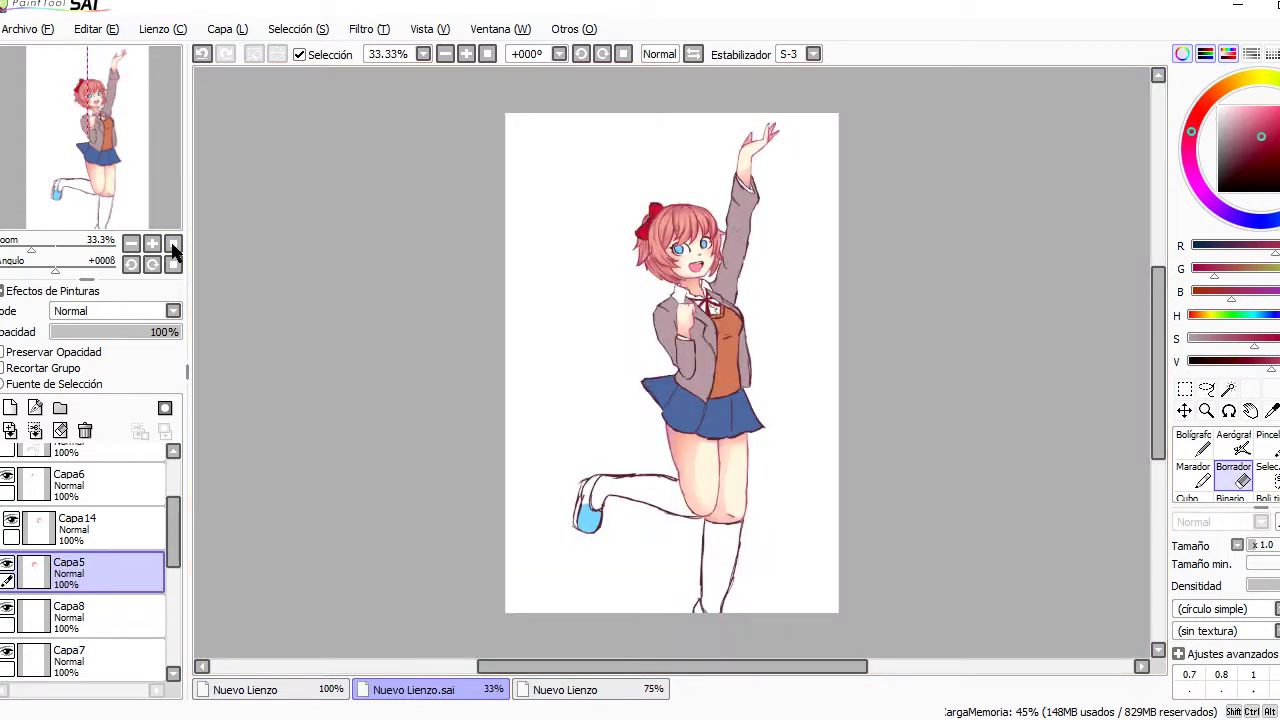
- Touch up the dark crimson strands in the hair beside and below the face on clipped layer Capa14
{"action": "scroll", "coordinate": [697, 206], "scroll_direction": "up", "scroll_amount": 4}
{"action": "key", "text": "b"}
{"action": "left_click", "coordinate": [100, 527]}
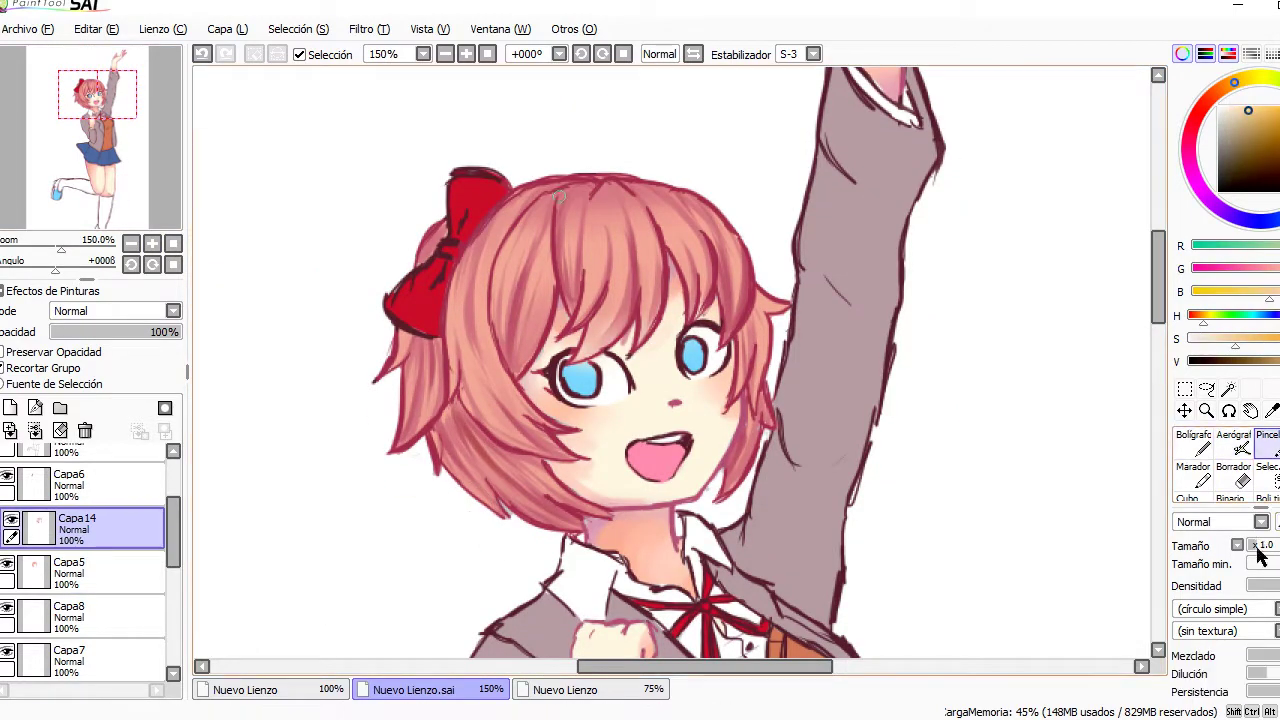
{"action": "key", "text": "n"}
{"action": "left_click", "coordinate": [577, 316], "text": "alt"}
{"action": "scroll", "coordinate": [740, 255], "scroll_direction": "up", "scroll_amount": 2}
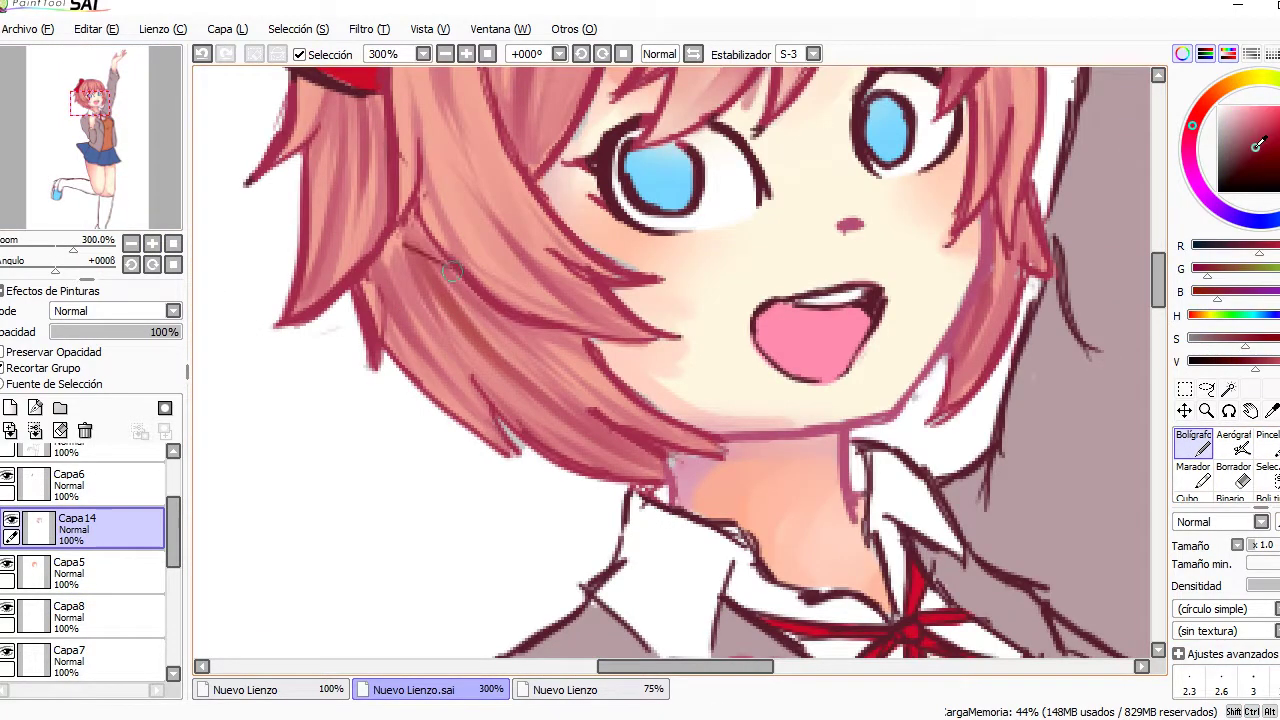
{"action": "scroll", "coordinate": [452, 271], "scroll_direction": "down", "scroll_amount": 6}
- Shade the hair bow on layer Capa6 with opacity preserved, adding darker red folds and light red highlights, and clean up its edges
{"action": "left_click", "coordinate": [80, 525]}
{"action": "scroll", "coordinate": [614, 286], "scroll_direction": "up", "scroll_amount": 5}
{"action": "left_click", "coordinate": [1266, 450]}
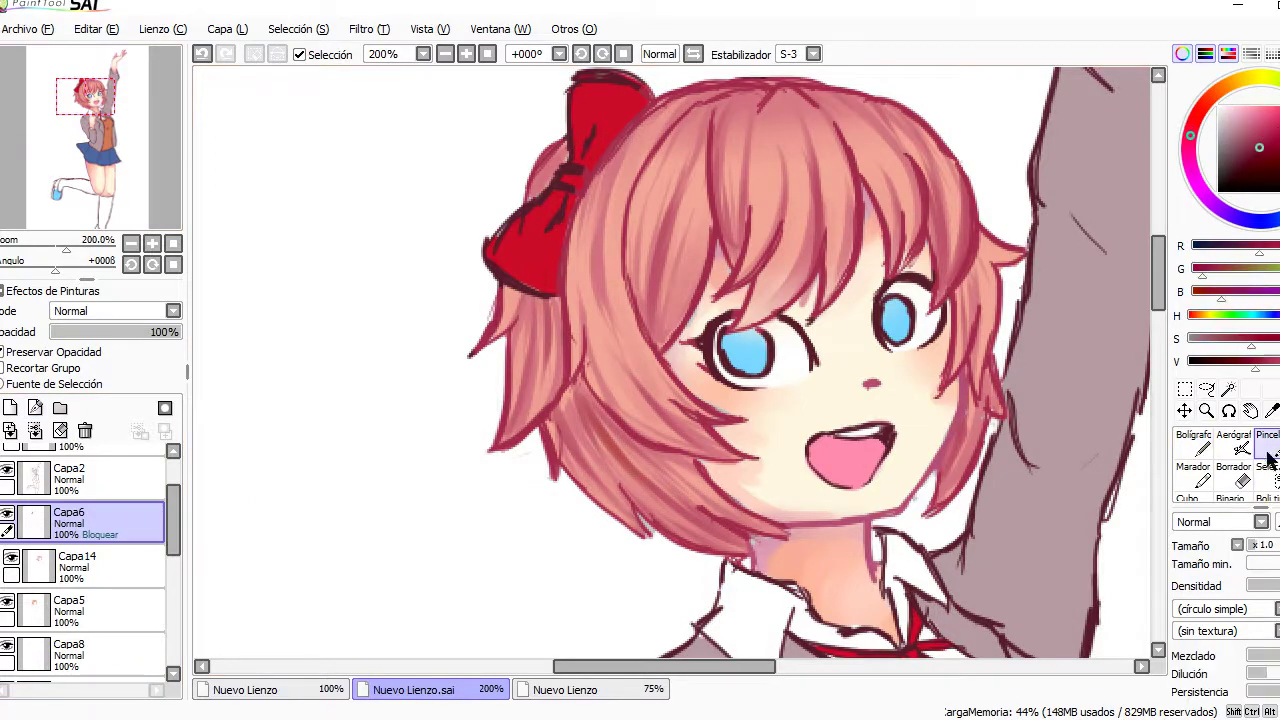
{"action": "left_click", "coordinate": [575, 155], "text": "alt"}
{"action": "key", "text": "n"}
{"action": "scroll", "coordinate": [530, 111], "scroll_direction": "down", "scroll_amount": 1}
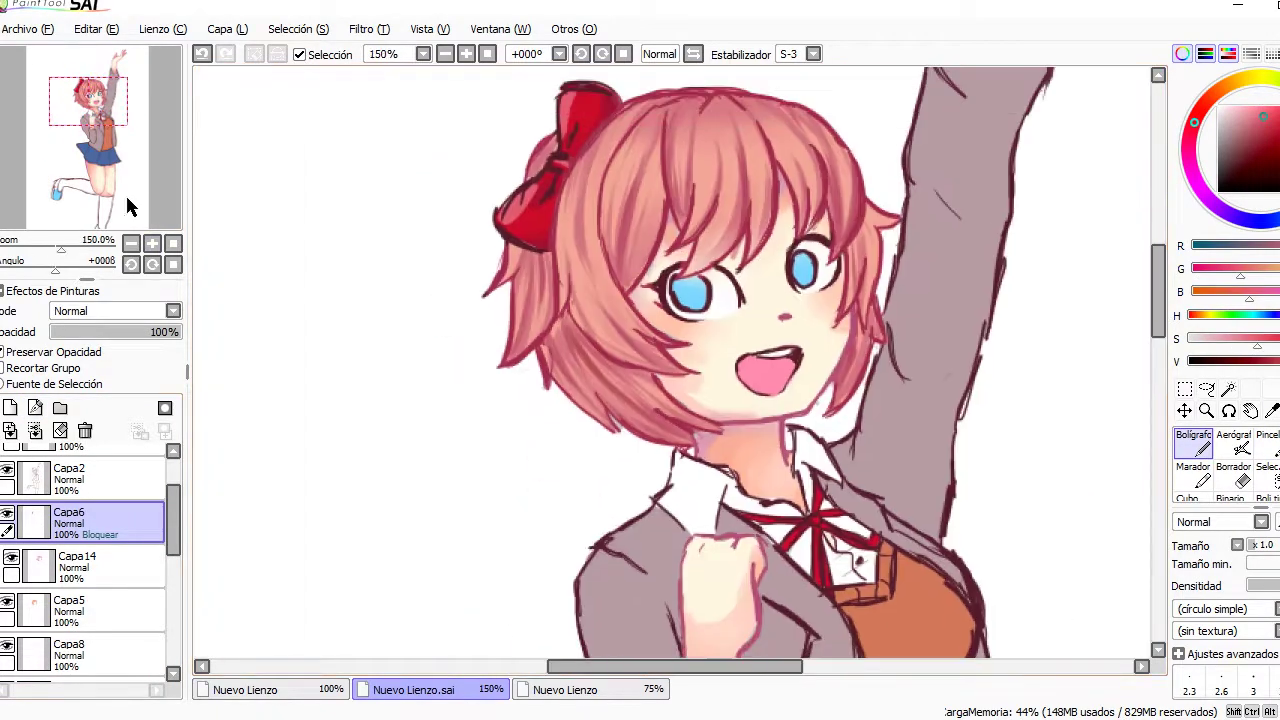
{"action": "key", "text": "e"}
{"action": "scroll", "coordinate": [277, 343], "scroll_direction": "up", "scroll_amount": 2}
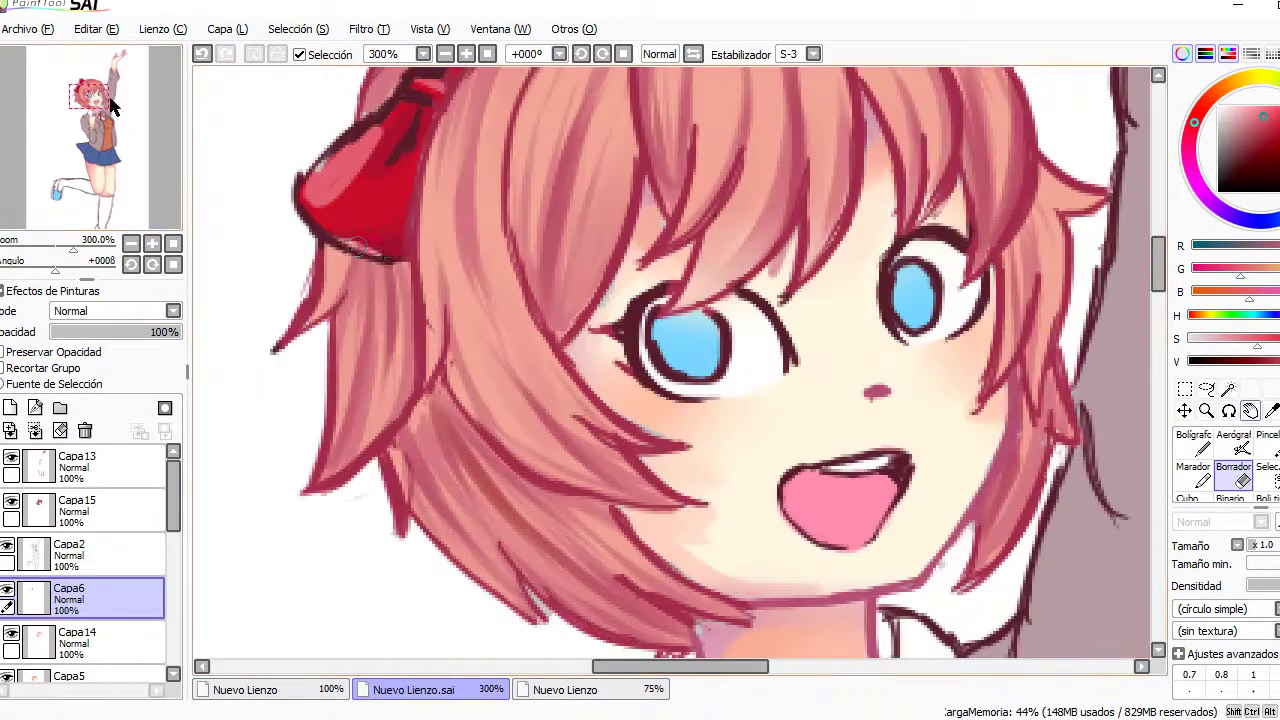
- Add a clipped layer above Capa2, recolour the bow's outlines in dark red, and clean up the hair outlines on Capa15
{"action": "key", "text": "n"}
{"action": "key", "text": "ctrl+shift+n"}
{"action": "scroll", "coordinate": [112, 200], "scroll_direction": "down", "scroll_amount": 2}
{"action": "left_click", "coordinate": [77, 510]}
{"action": "key", "text": "e"}
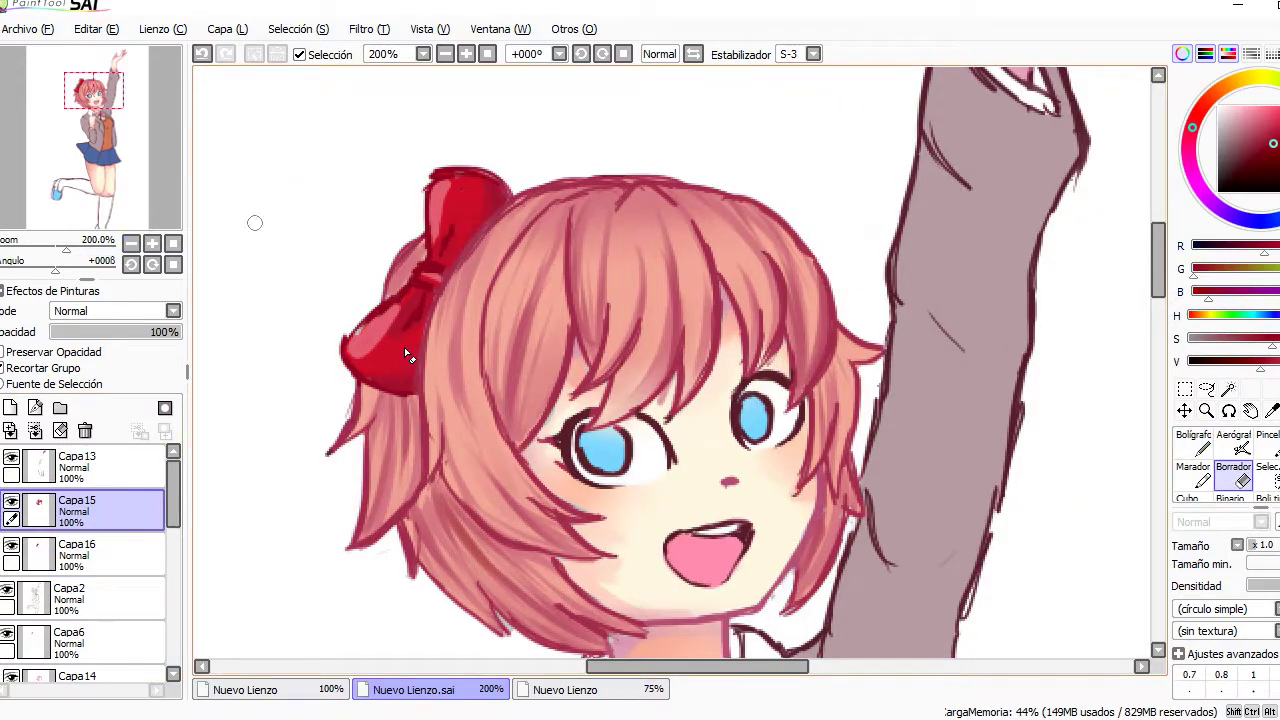
{"action": "left_click", "coordinate": [173, 243]}
{"action": "scroll", "coordinate": [124, 159], "scroll_direction": "up", "scroll_amount": 5}
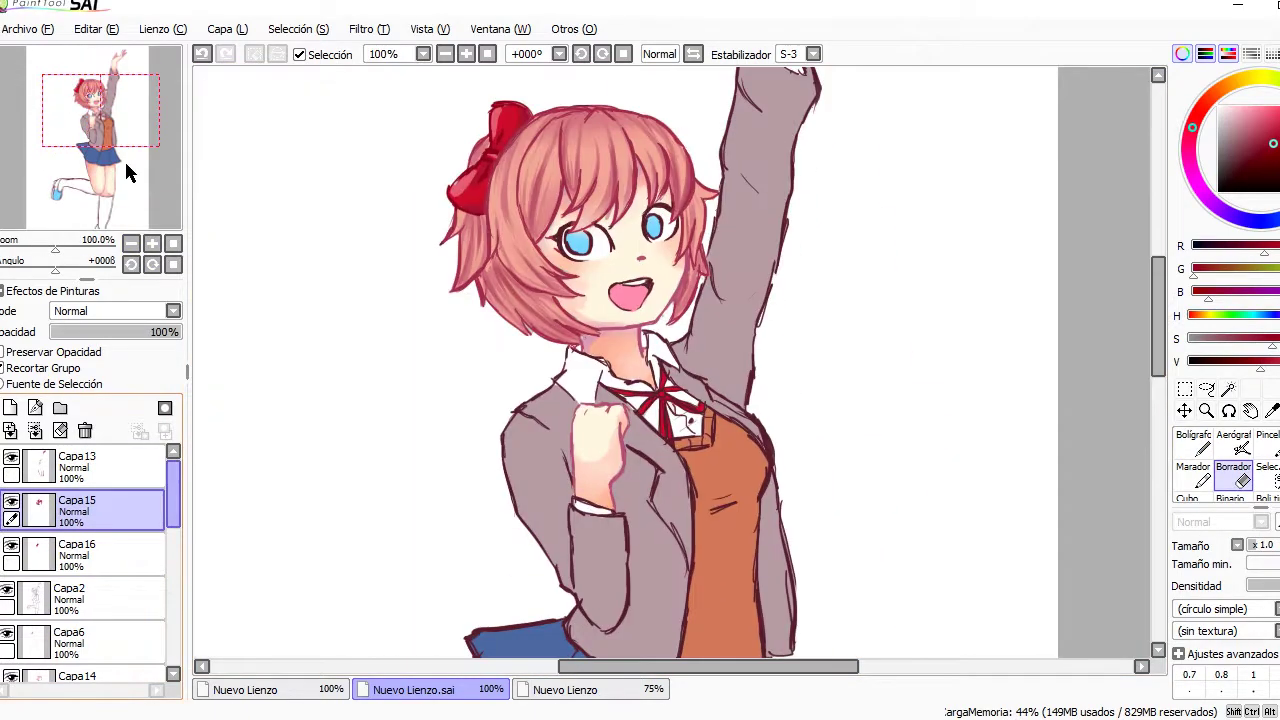
- Add a clipped layer over the iris colour and paint darker blue shadows across the upper part of both irises
{"action": "scroll", "coordinate": [478, 265], "scroll_direction": "up", "scroll_amount": 1}
{"action": "left_click", "coordinate": [478, 265], "text": "ctrl"}
{"action": "scroll", "coordinate": [171, 520], "scroll_direction": "down", "scroll_amount": 2}
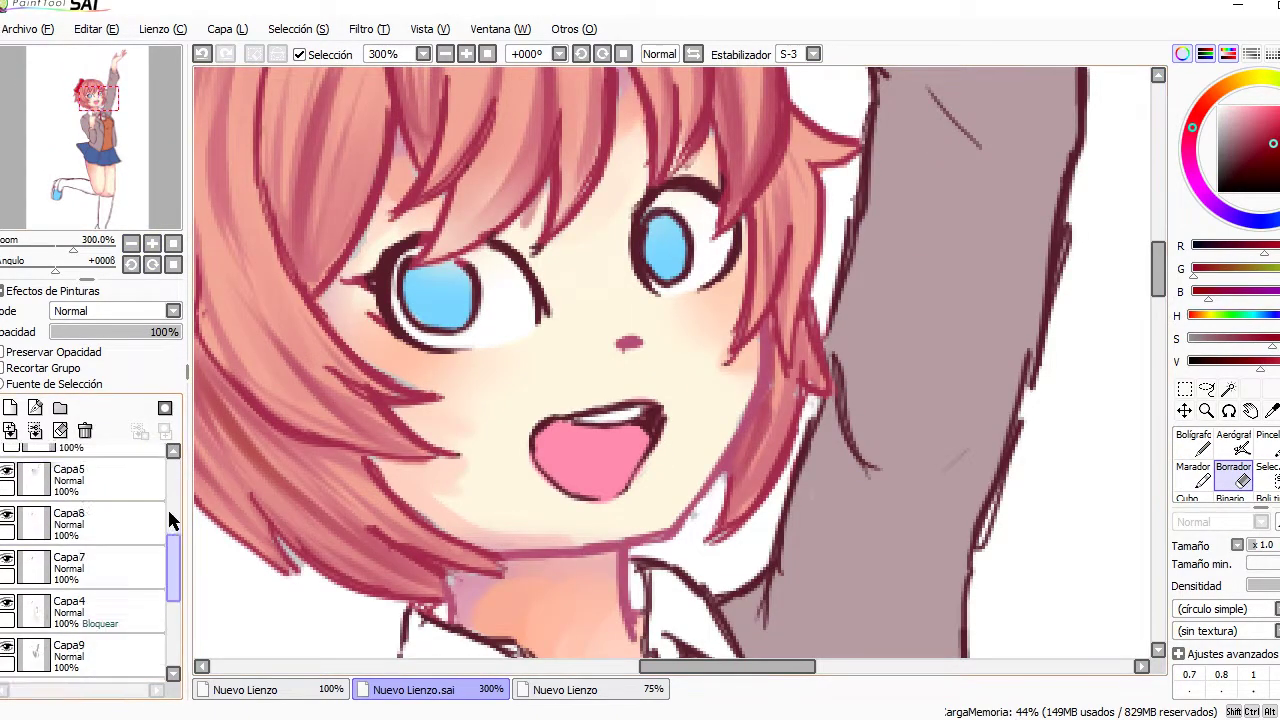
{"action": "scroll", "coordinate": [177, 571], "scroll_direction": "up", "scroll_amount": 1}
{"action": "left_click", "coordinate": [80, 662]}
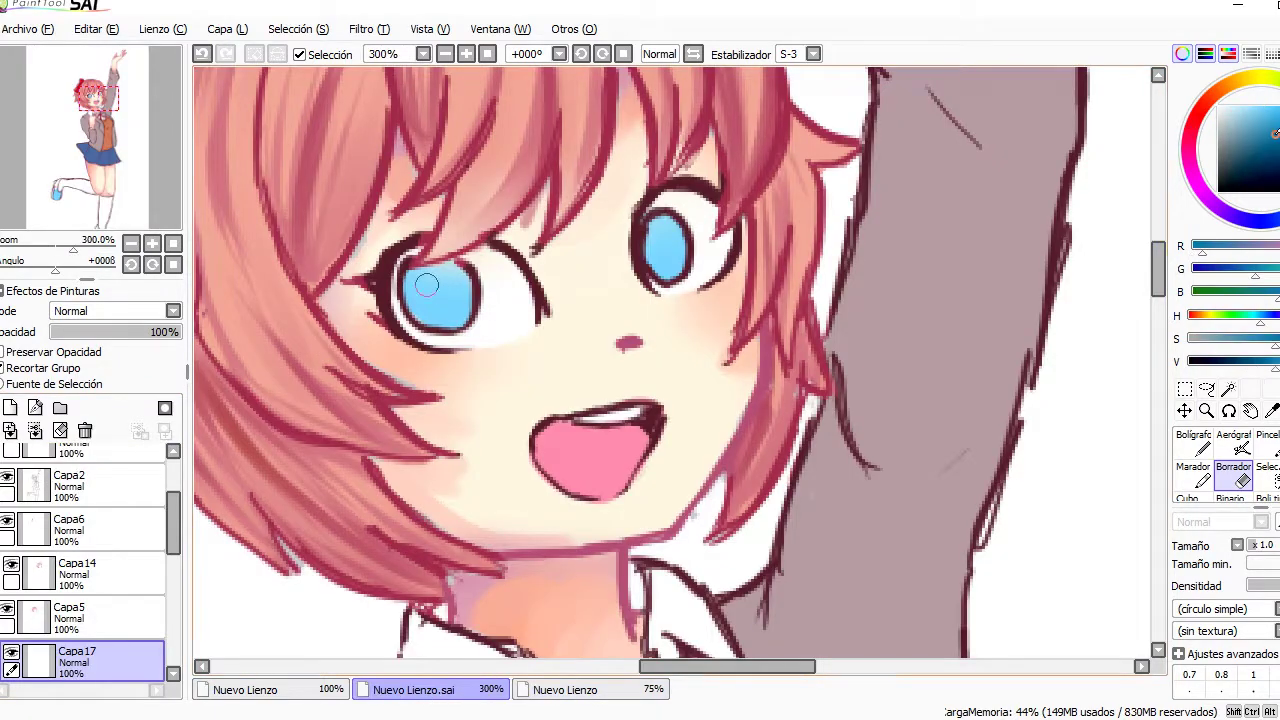
{"action": "key", "text": "n"}
{"action": "left_click_drag", "start_coordinate": [418, 285], "coordinate": [465, 300]}
{"action": "mouse_move", "coordinate": [650, 225]}
{"action": "left_mouse_down"}
{"action": "mouse_move", "coordinate": [690, 255]}
{"action": "mouse_move", "coordinate": [654, 231]}
{"action": "left_mouse_up"}
- Add another layer over the irises and paint dark blue pupils in both eyes
{"action": "left_click", "coordinate": [10, 407]}
{"action": "left_click", "coordinate": [1270, 165]}
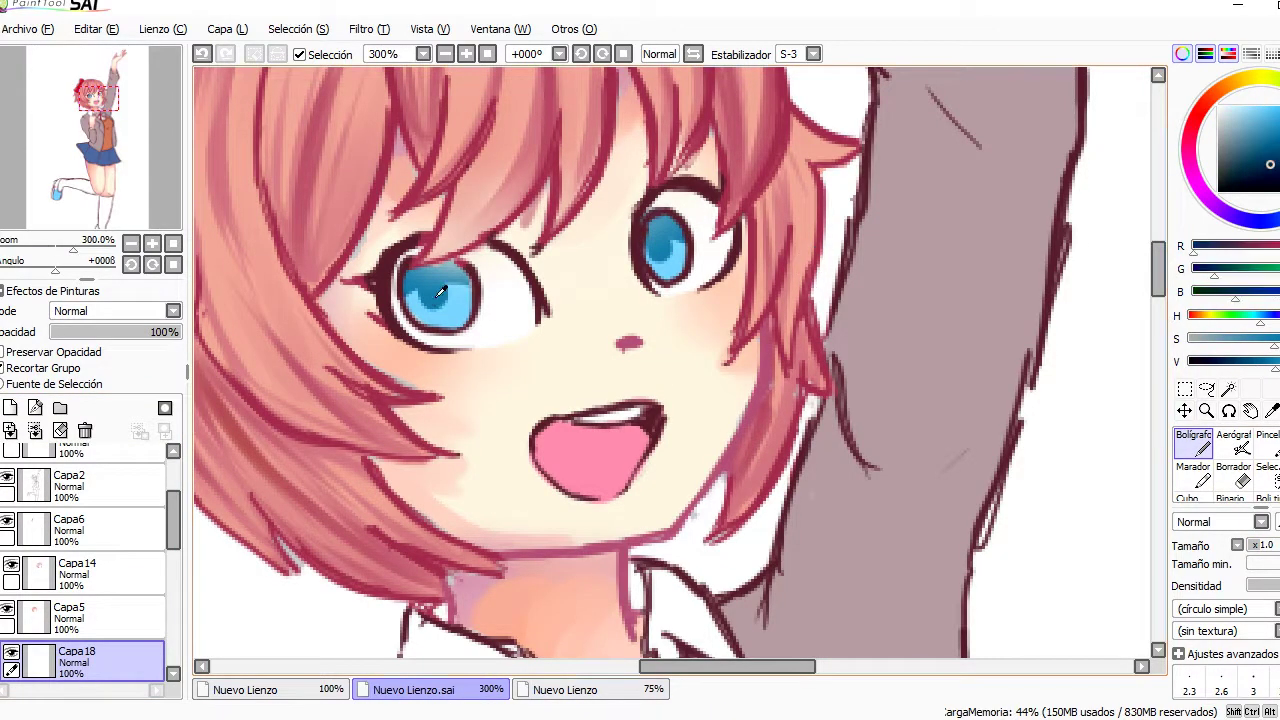
{"action": "left_click_drag", "start_coordinate": [440, 282], "coordinate": [425, 300]}
{"action": "left_click_drag", "start_coordinate": [665, 232], "coordinate": [655, 255]}
{"action": "left_click_drag", "start_coordinate": [460, 352], "coordinate": [436, 355]}
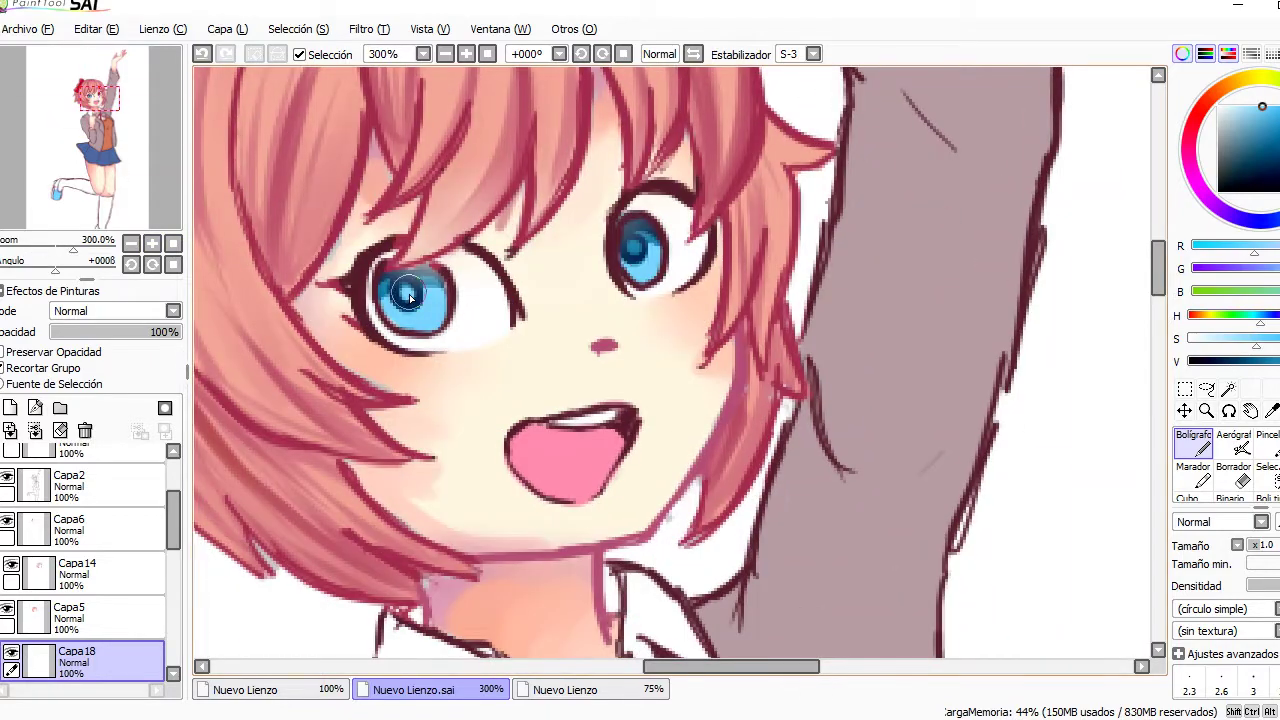
- Paint light blue and yellow-green reflections around the pupils in the lower part of both irises
{"action": "left_click", "coordinate": [418, 327], "text": "alt"}
{"action": "left_click", "coordinate": [422, 316], "text": "alt"}
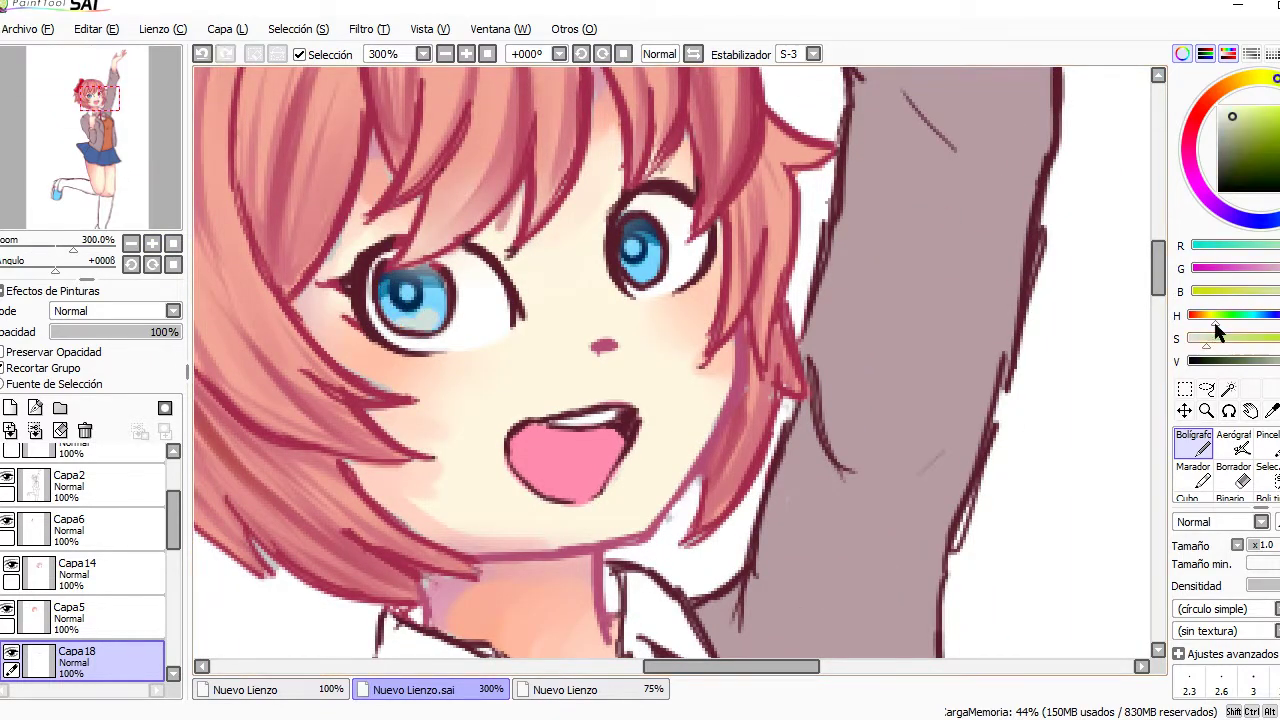
{"action": "left_click_drag", "start_coordinate": [400, 300], "coordinate": [440, 312]}
{"action": "mouse_move", "coordinate": [635, 262]}
{"action": "left_mouse_down"}
{"action": "mouse_move", "coordinate": [650, 272]}
{"action": "mouse_move", "coordinate": [579, 250]}
{"action": "left_mouse_up"}
- Add new layers to paint white catchlights in the eyes and recolour the eye outlines and lashes in dark blue
{"action": "key", "text": "ctrl+shift+n"}
{"action": "key", "text": "ctrl+shift+n"}
{"action": "left_click", "coordinate": [90, 556]}
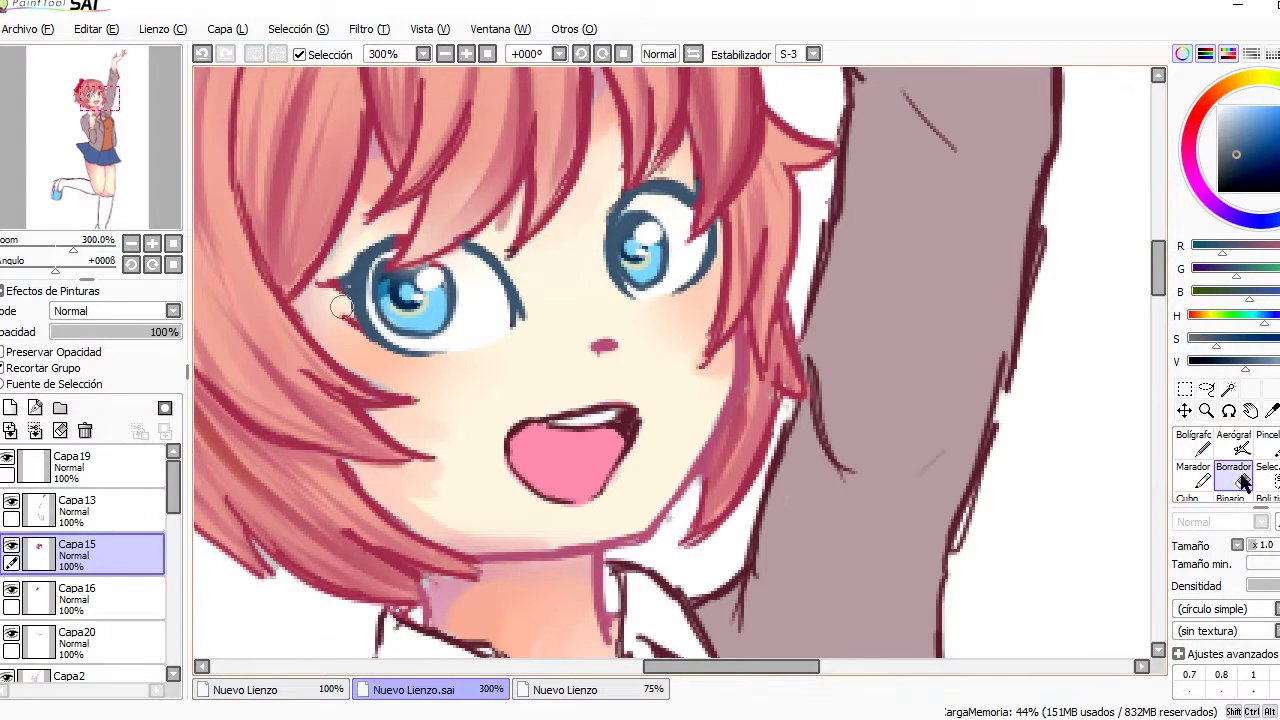
{"action": "left_click", "coordinate": [90, 600]}
{"action": "left_click", "coordinate": [3, 352]}
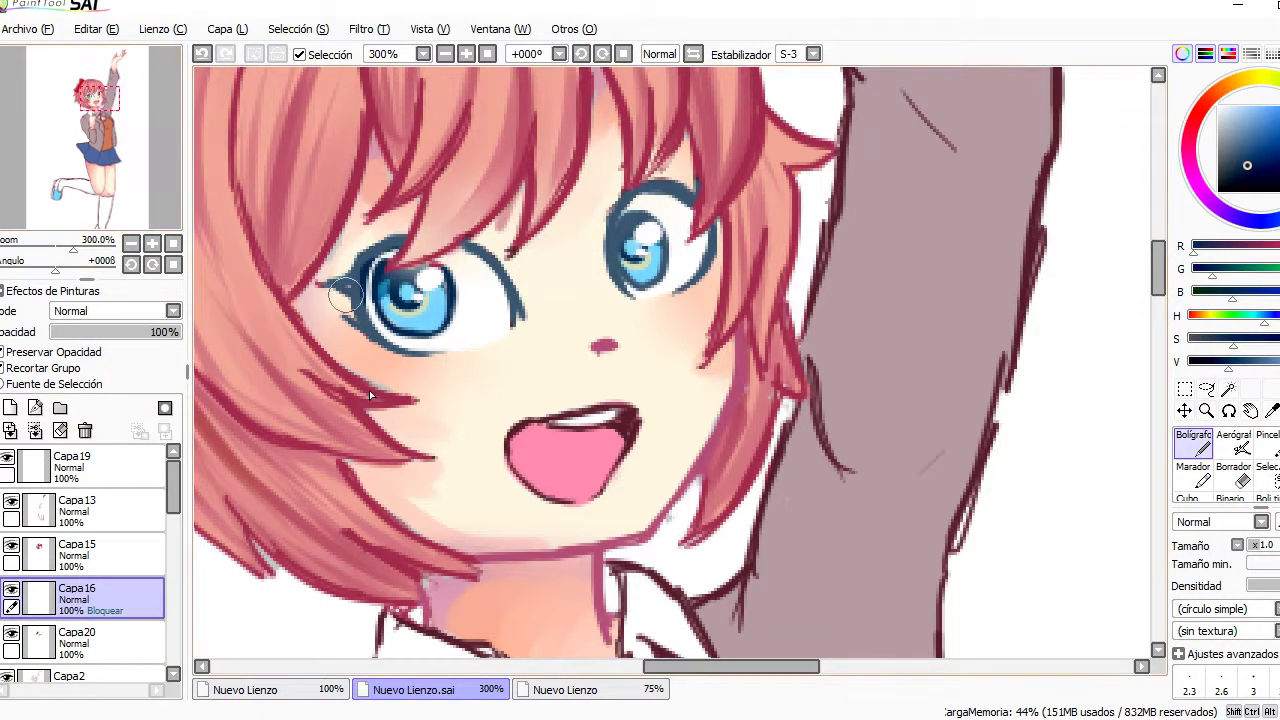
{"action": "key", "text": "ctrl+e"}
{"action": "left_click", "coordinate": [60, 356]}
{"action": "left_click", "coordinate": [172, 245]}
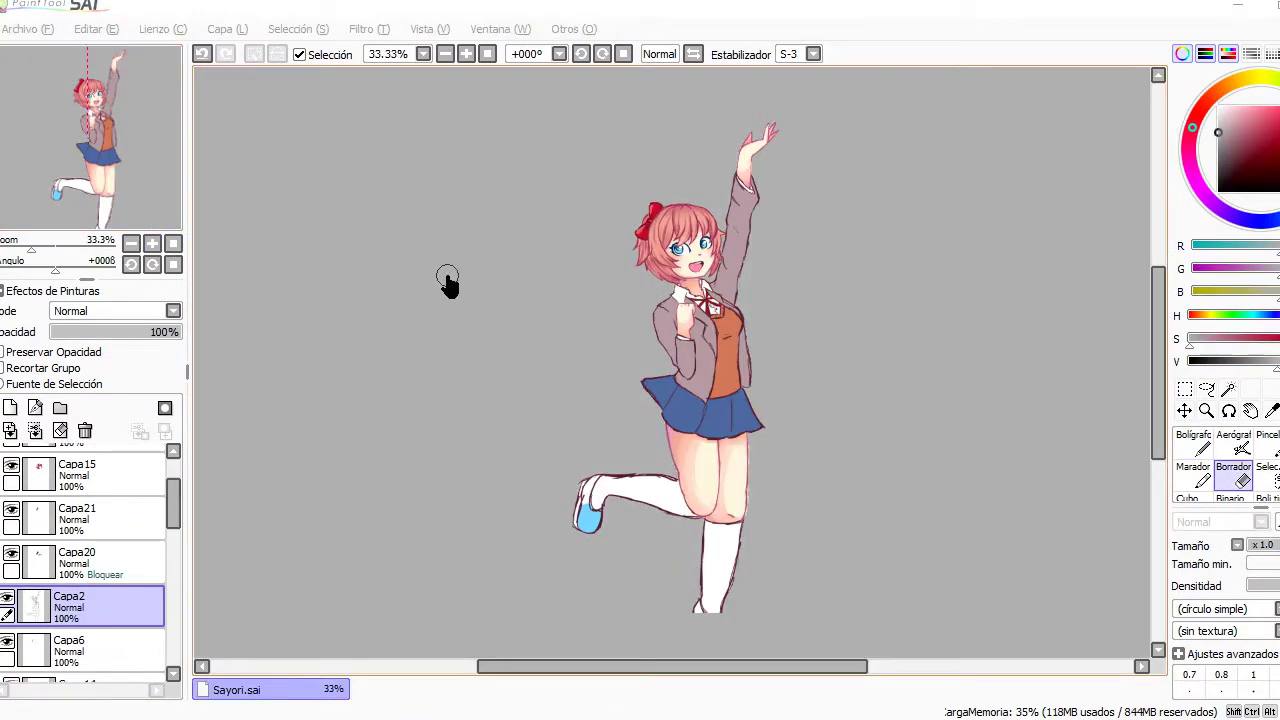
- Brush mauve shadows onto the jacket's shoulder, bent sleeve, hem and far side on layer Capa9 with opacity preserved
{"action": "scroll", "coordinate": [173, 567], "scroll_direction": "down", "scroll_amount": 1}
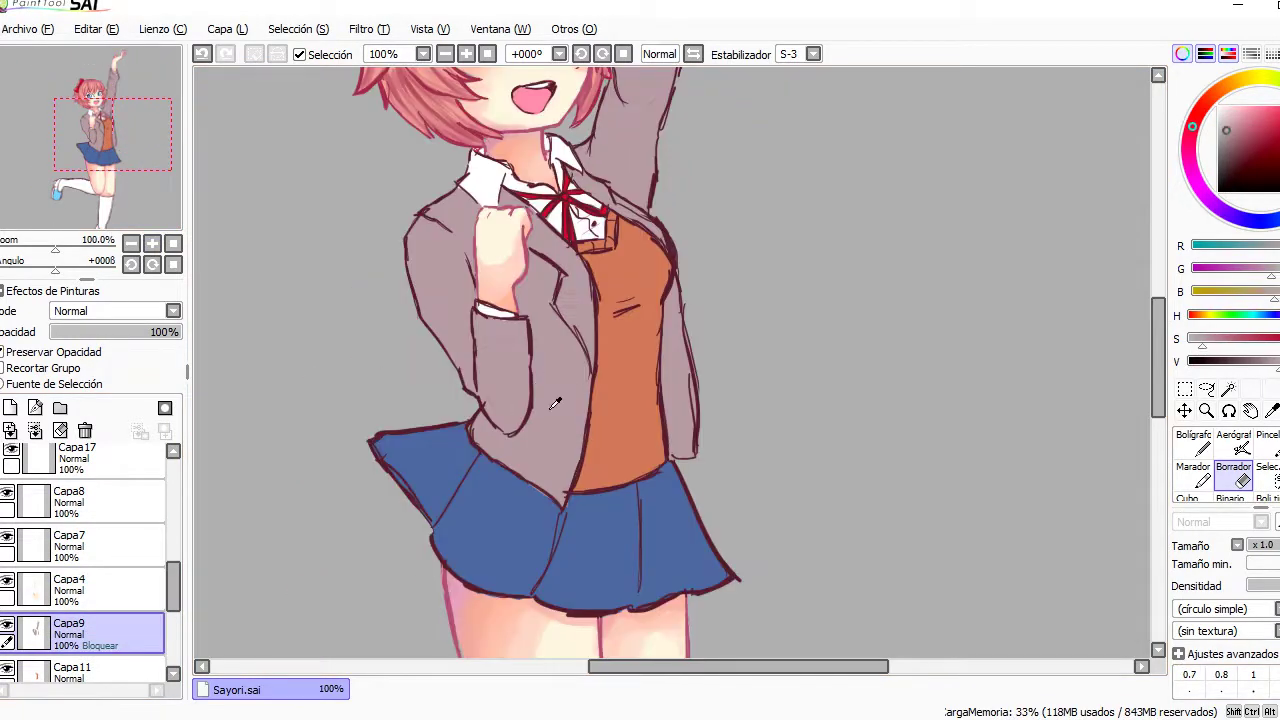
{"action": "key", "text": "b"}
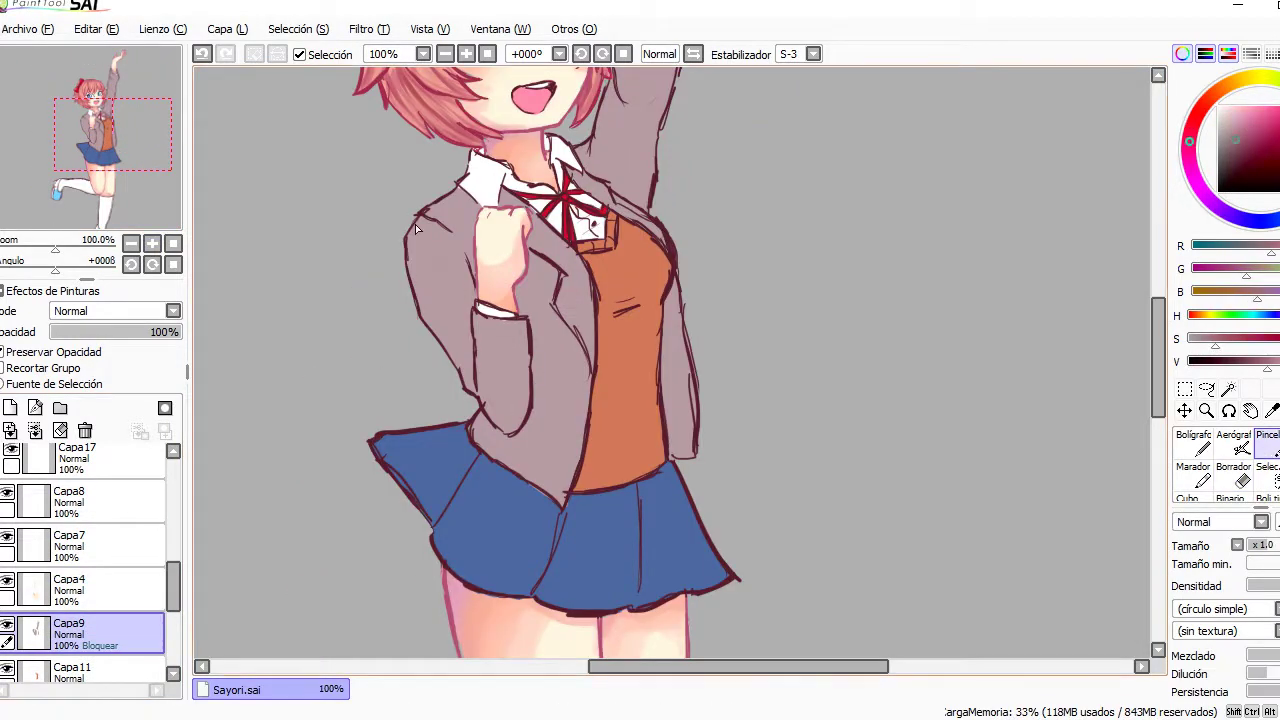
{"action": "left_click_drag", "start_coordinate": [410, 205], "coordinate": [470, 375]}
{"action": "left_click_drag", "start_coordinate": [425, 280], "coordinate": [472, 286]}
{"action": "mouse_move", "coordinate": [560, 440]}
{"action": "left_mouse_down"}
{"action": "mouse_move", "coordinate": [535, 500]}
{"action": "mouse_move", "coordinate": [475, 500]}
{"action": "mouse_move", "coordinate": [480, 410]}
{"action": "left_mouse_up"}
{"action": "left_click_drag", "start_coordinate": [425, 185], "coordinate": [470, 230]}
{"action": "mouse_move", "coordinate": [680, 280]}
{"action": "left_mouse_down"}
{"action": "mouse_move", "coordinate": [664, 325]}
{"action": "mouse_move", "coordinate": [690, 455]}
{"action": "left_mouse_up"}
{"action": "left_click_drag", "start_coordinate": [660, 340], "coordinate": [525, 630]}
{"action": "left_click_drag", "start_coordinate": [555, 245], "coordinate": [490, 300]}
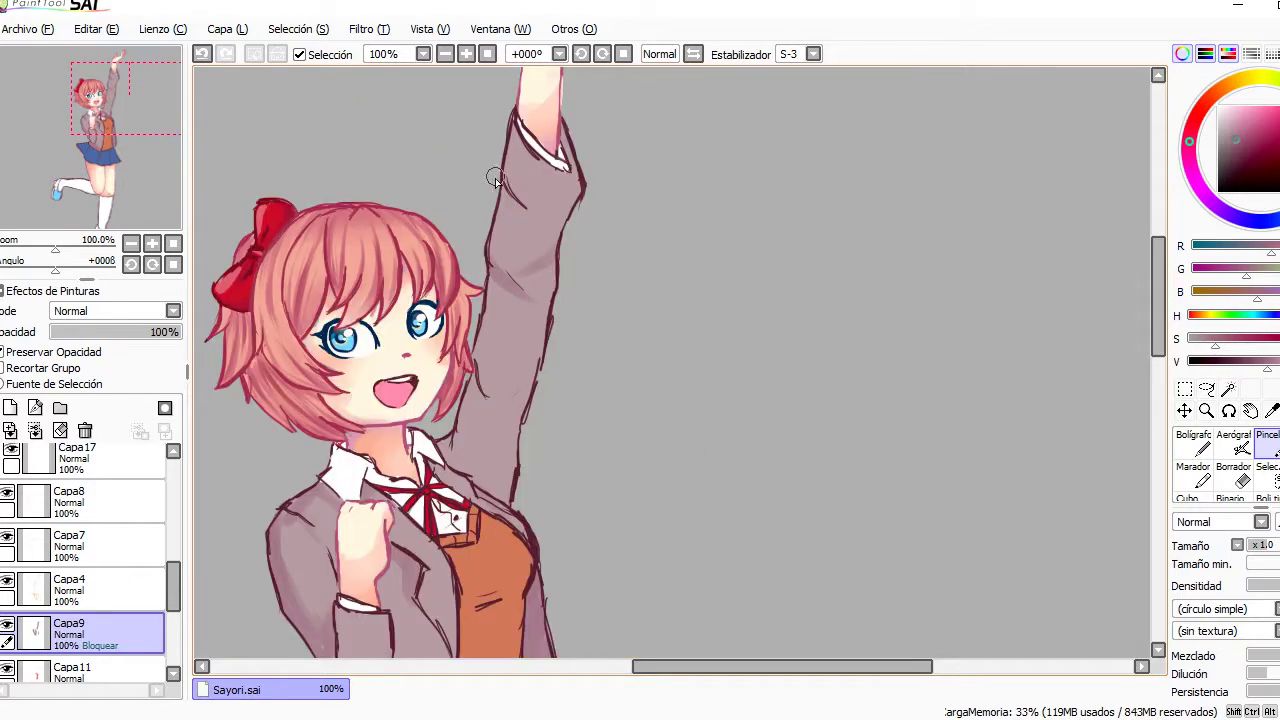
- Brush mauve fold shadows along the raised jacket sleeve and blend them with the base colour
{"action": "left_click_drag", "start_coordinate": [560, 190], "coordinate": [500, 235]}
{"action": "left_click_drag", "start_coordinate": [578, 130], "coordinate": [558, 182]}
{"action": "left_click_drag", "start_coordinate": [495, 378], "coordinate": [470, 410]}
{"action": "mouse_move", "coordinate": [515, 455]}
{"action": "left_mouse_down"}
{"action": "mouse_move", "coordinate": [462, 500]}
{"action": "mouse_move", "coordinate": [470, 390]}
{"action": "left_mouse_up"}
{"action": "left_click", "coordinate": [545, 255], "text": "alt"}
{"action": "left_click_drag", "start_coordinate": [525, 205], "coordinate": [500, 290]}
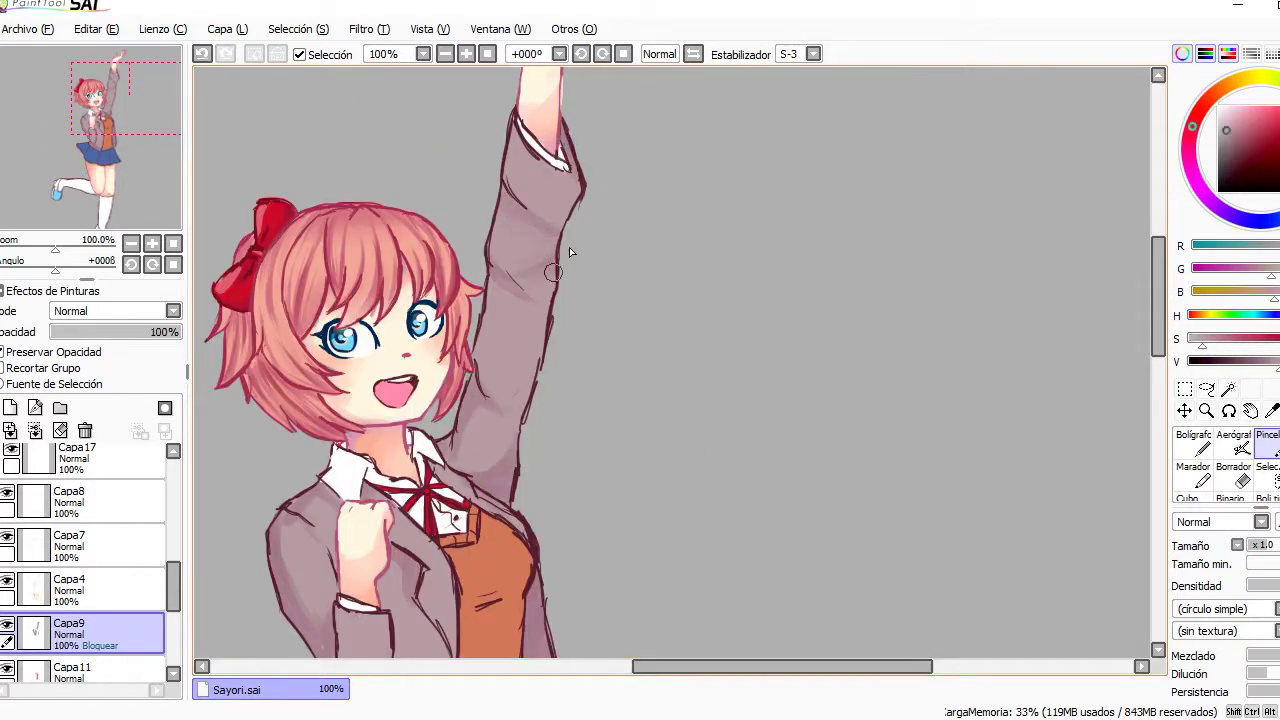
- Deepen and blend the jacket's shadows around the lapel, beneath the bent elbow and along the hem
{"action": "scroll", "coordinate": [481, 401], "scroll_direction": "down", "scroll_amount": 5}
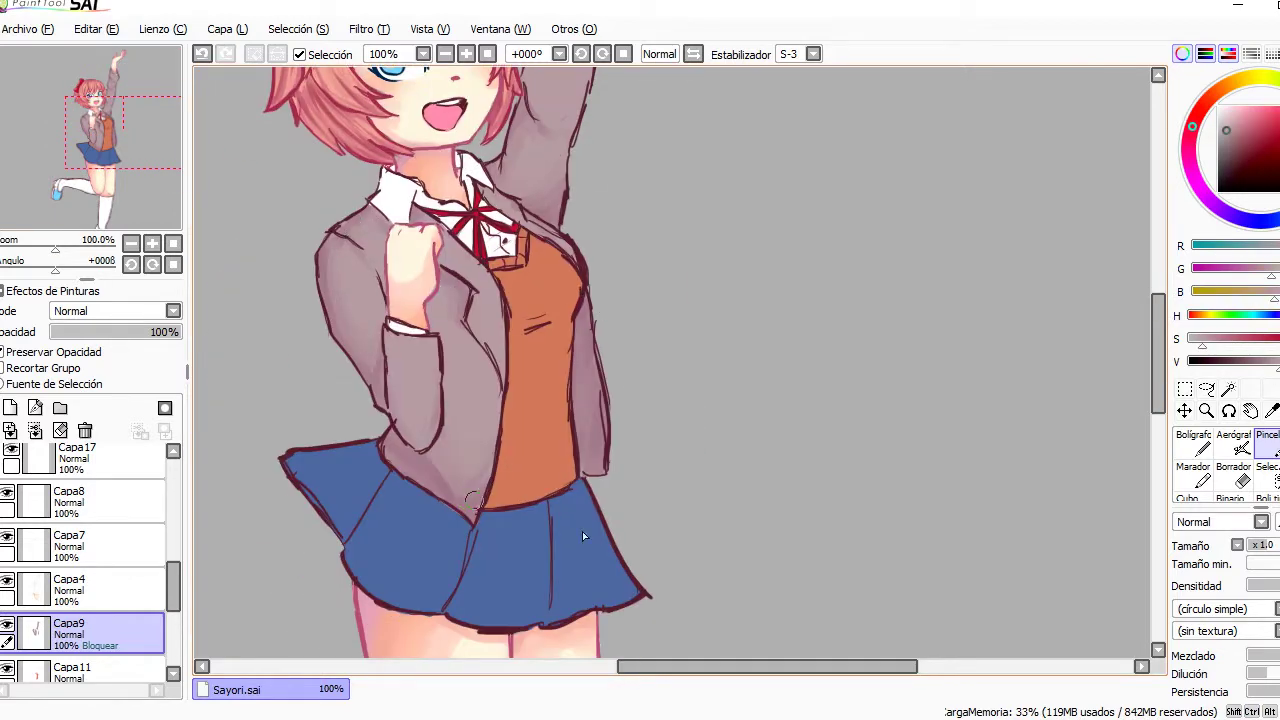
{"action": "left_click", "coordinate": [388, 310], "text": "alt"}
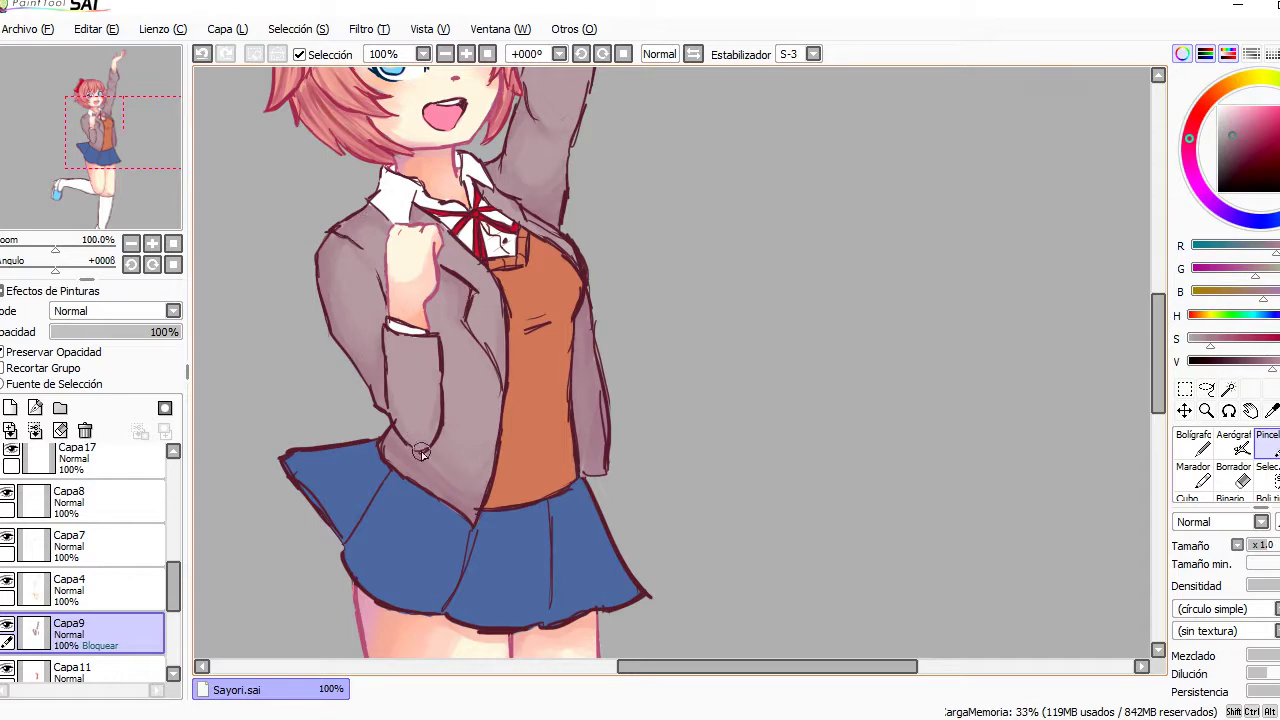
{"action": "scroll", "coordinate": [422, 453], "scroll_direction": "up", "scroll_amount": 5}
{"action": "left_click", "coordinate": [536, 376], "text": "alt"}
{"action": "left_click", "coordinate": [581, 202], "text": "alt"}
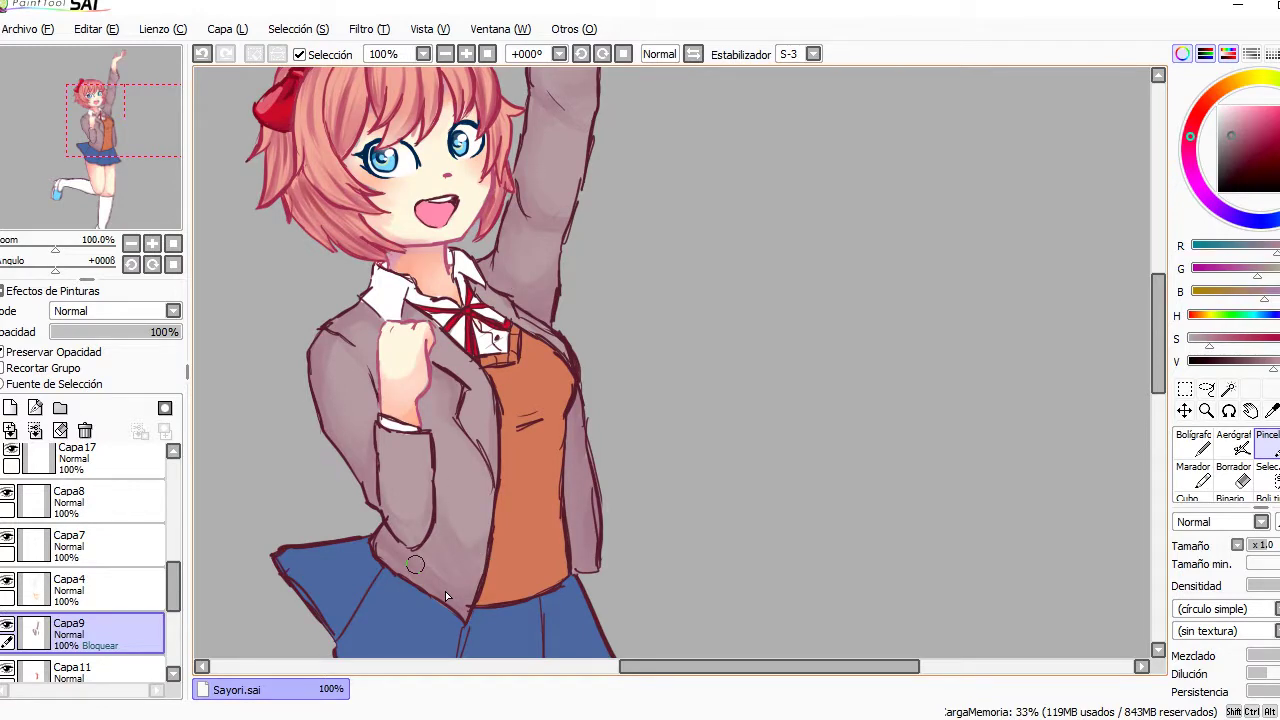
{"action": "left_click_drag", "start_coordinate": [333, 344], "coordinate": [405, 342]}
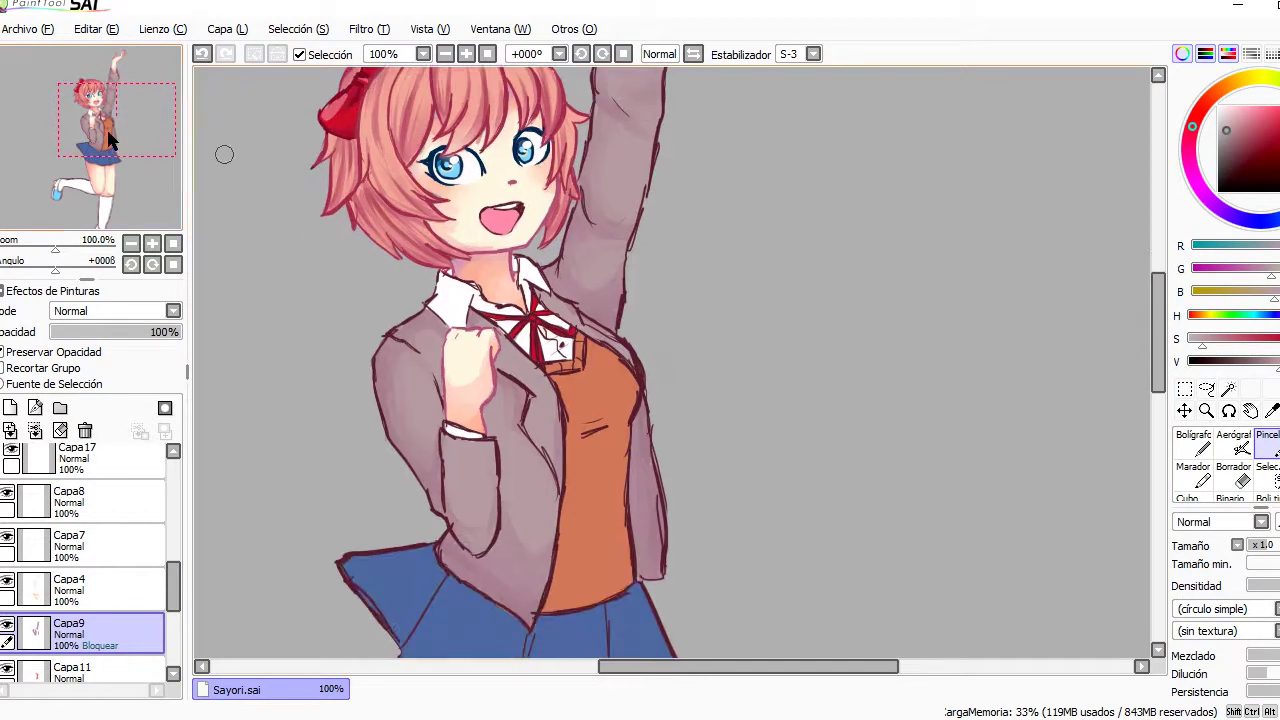
{"action": "left_click_drag", "start_coordinate": [524, 378], "coordinate": [506, 422]}
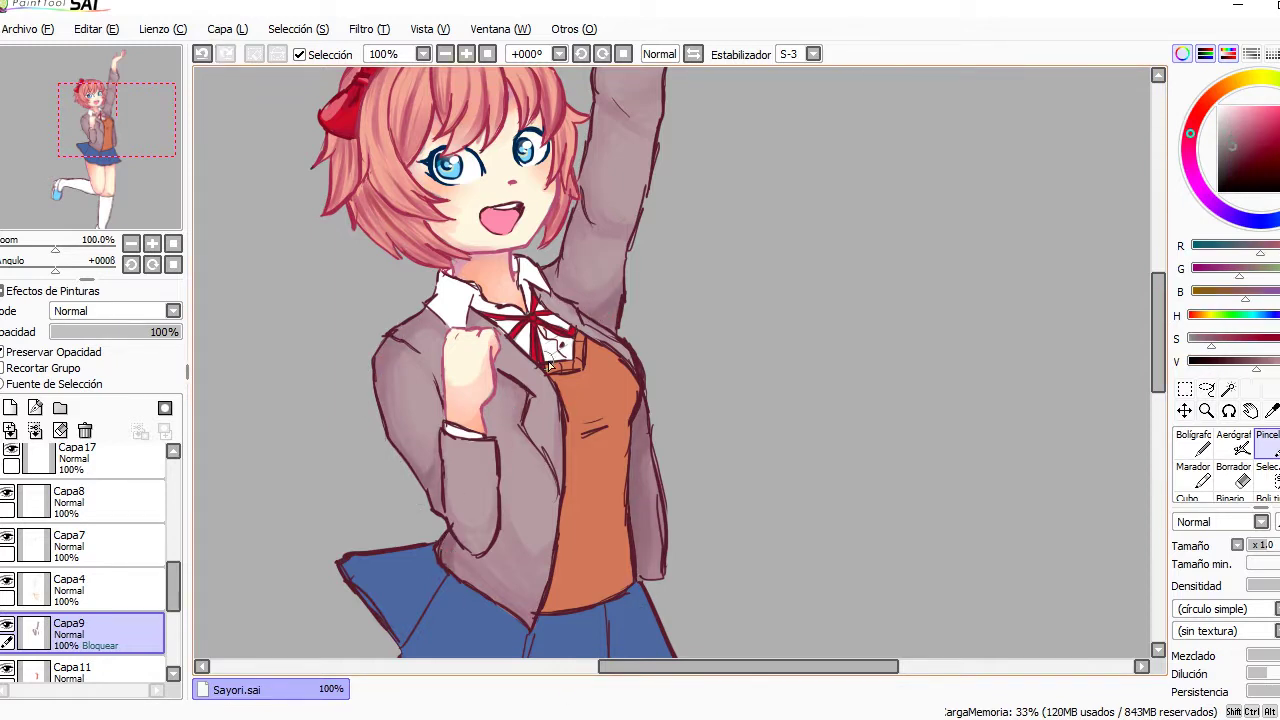
{"action": "left_click_drag", "start_coordinate": [548, 366], "coordinate": [425, 462]}
{"action": "left_click", "coordinate": [173, 244]}
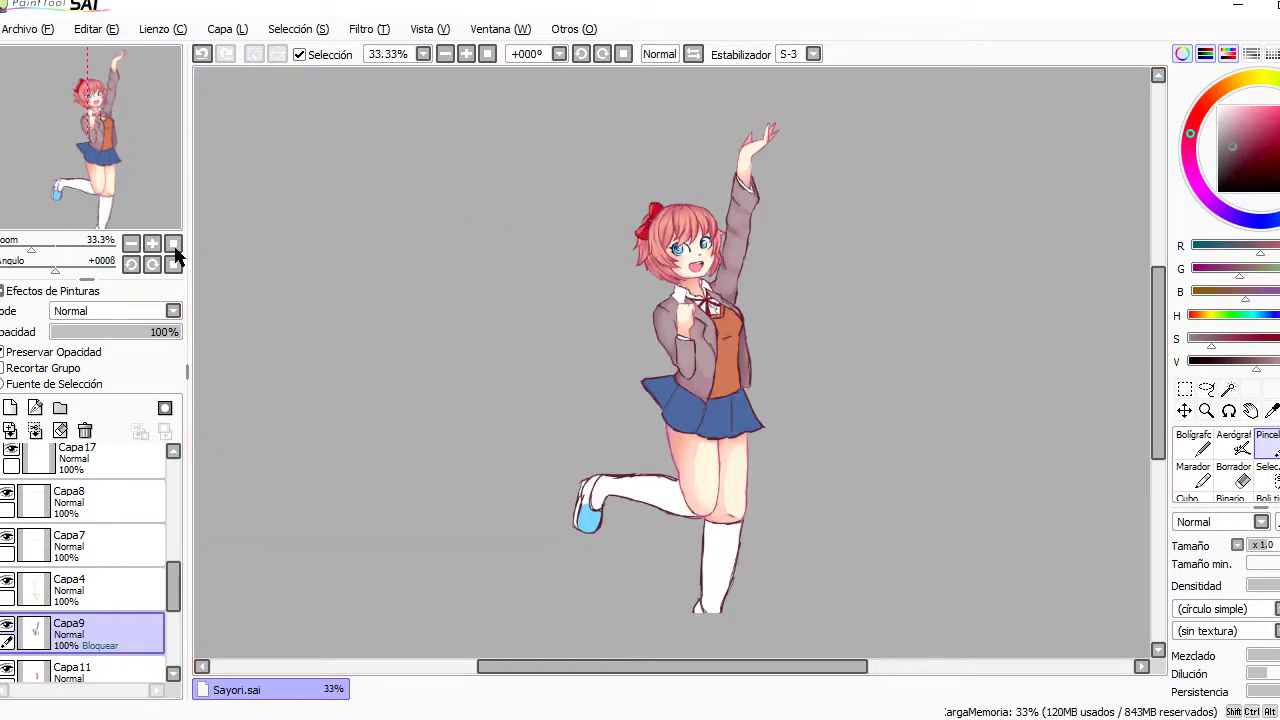
- Draw a slit pocket and three oval buttons on the jacket front with the pen on line-art layer Capa2
{"action": "left_click", "coordinate": [152, 243]}
{"action": "left_click", "coordinate": [152, 243]}
{"action": "left_click", "coordinate": [1193, 441]}
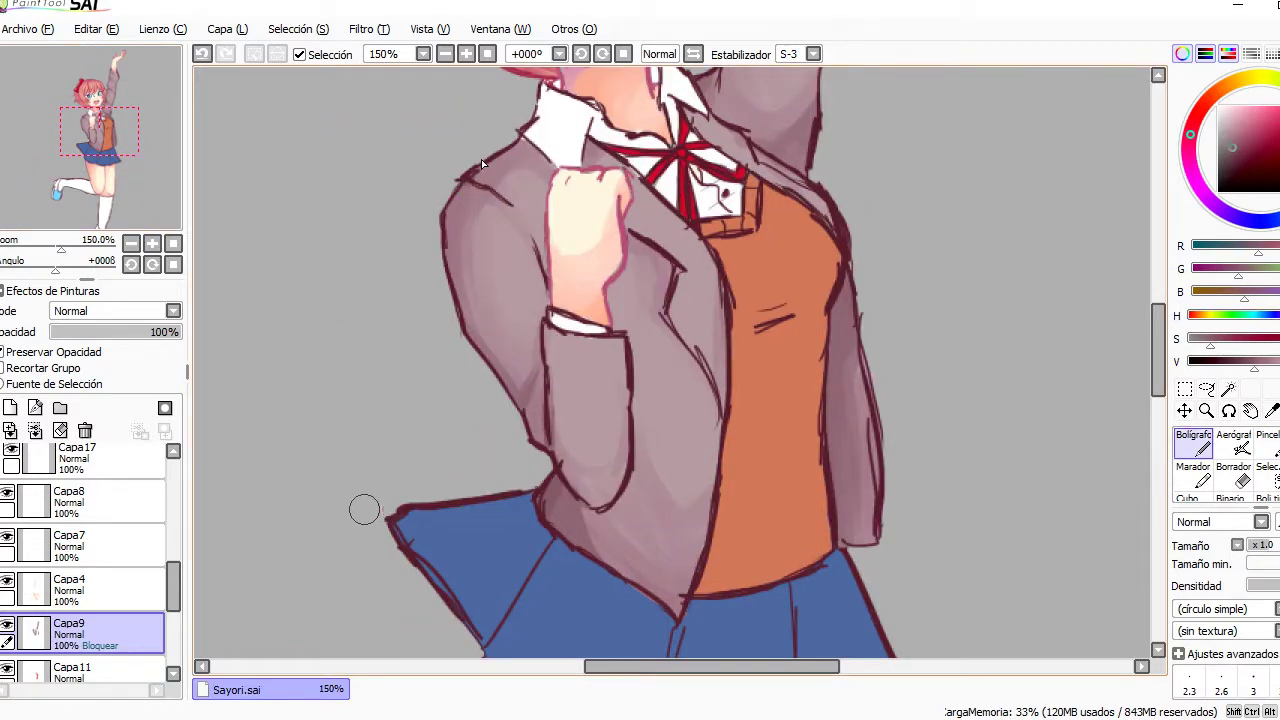
{"action": "left_click", "coordinate": [623, 457], "text": "ctrl"}
{"action": "scroll", "coordinate": [110, 140], "scroll_direction": "up", "scroll_amount": 1}
{"action": "left_click_drag", "start_coordinate": [110, 140], "coordinate": [103, 153]}
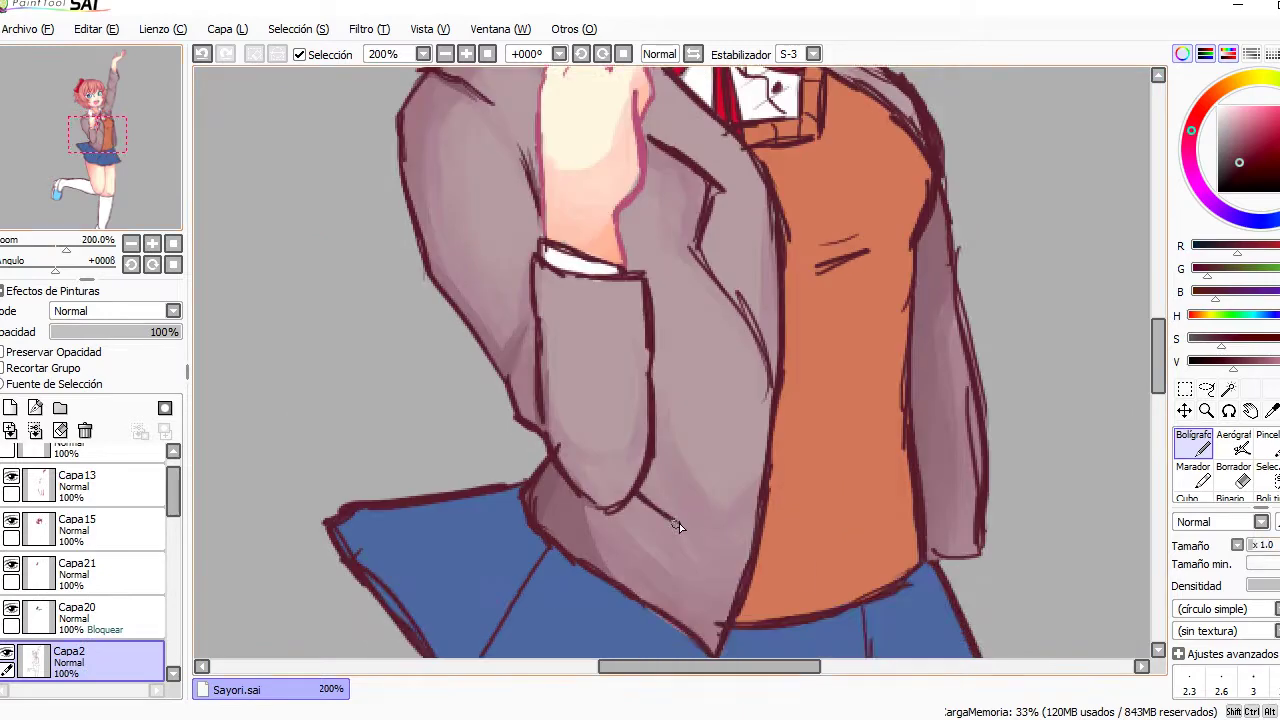
- Colour the three jacket buttons yellow on layer Capa9
{"action": "scroll", "coordinate": [171, 600], "scroll_direction": "down", "scroll_amount": 3}
{"action": "left_click", "coordinate": [100, 600]}
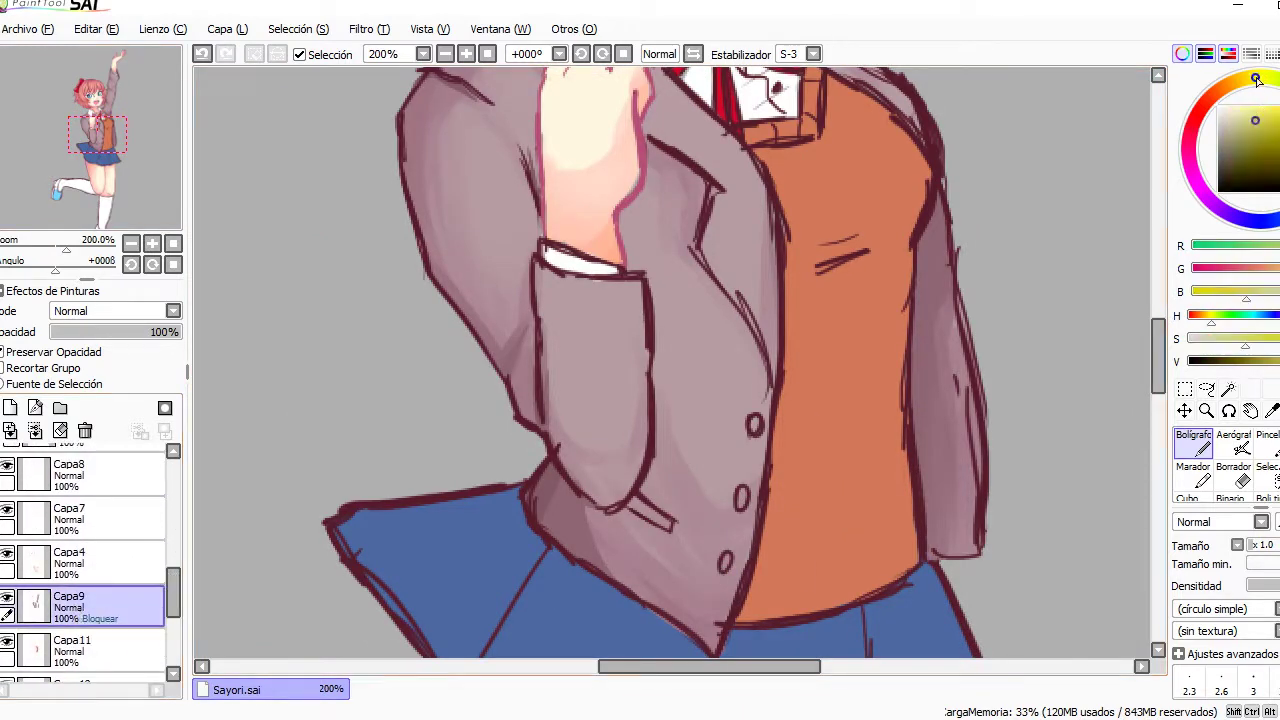
{"action": "scroll", "coordinate": [602, 516], "scroll_direction": "down", "scroll_amount": 2}
- Airbrush soft pinkish tones over the jacket and its lower far edge on layer Capa9
{"action": "key", "text": "v"}
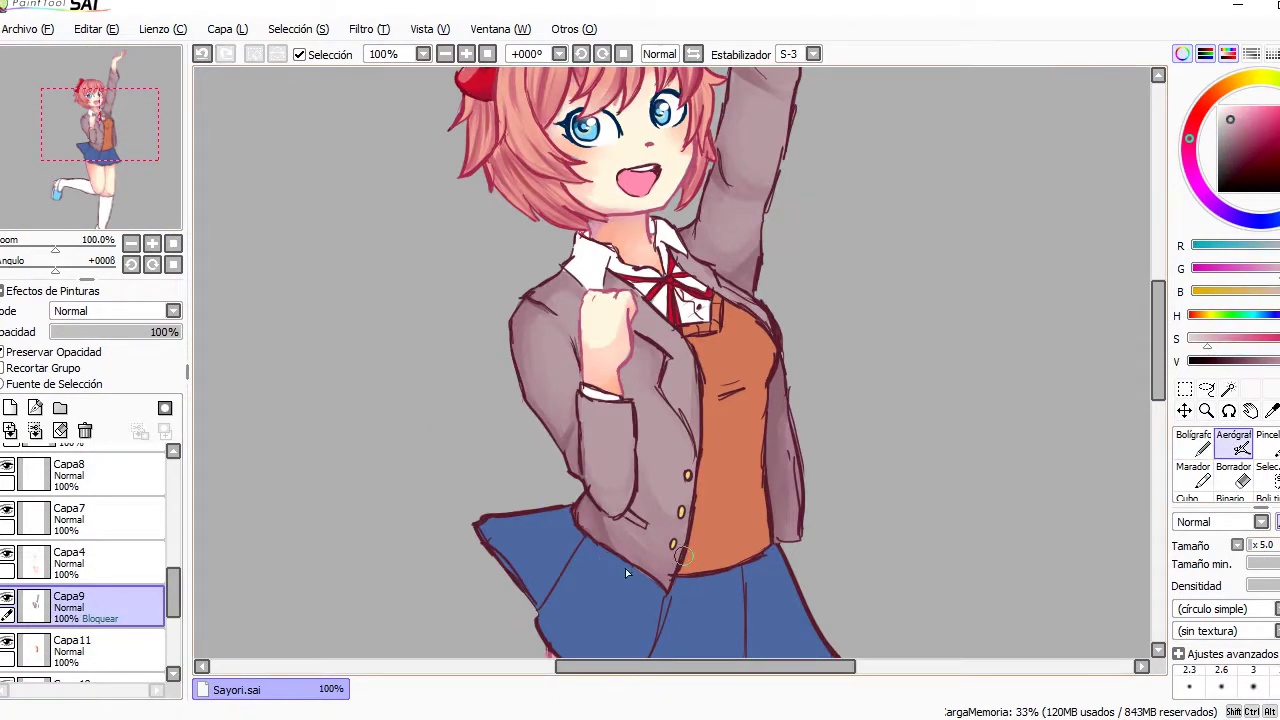
{"action": "left_click", "coordinate": [760, 293], "text": "alt"}
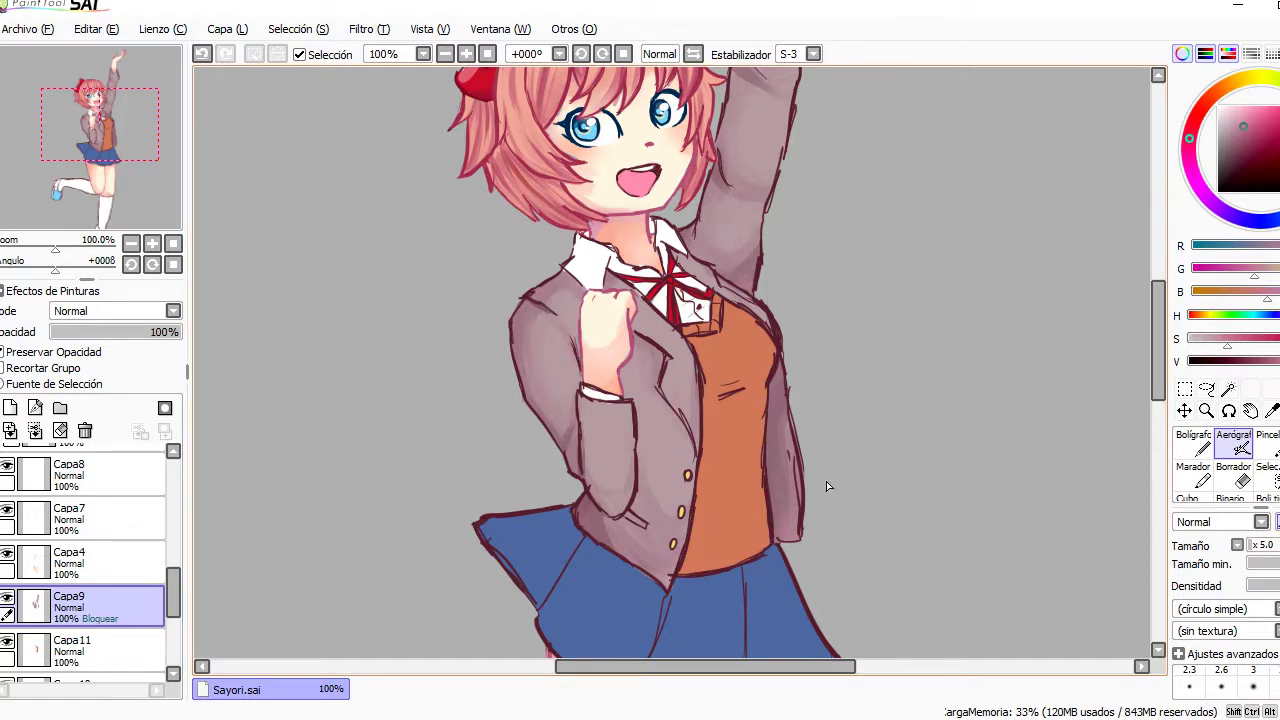
{"action": "scroll", "coordinate": [306, 263], "scroll_direction": "up", "scroll_amount": 3}
{"action": "scroll", "coordinate": [629, 494], "scroll_direction": "down", "scroll_amount": 3}
{"action": "scroll", "coordinate": [629, 494], "scroll_direction": "up", "scroll_amount": 3}
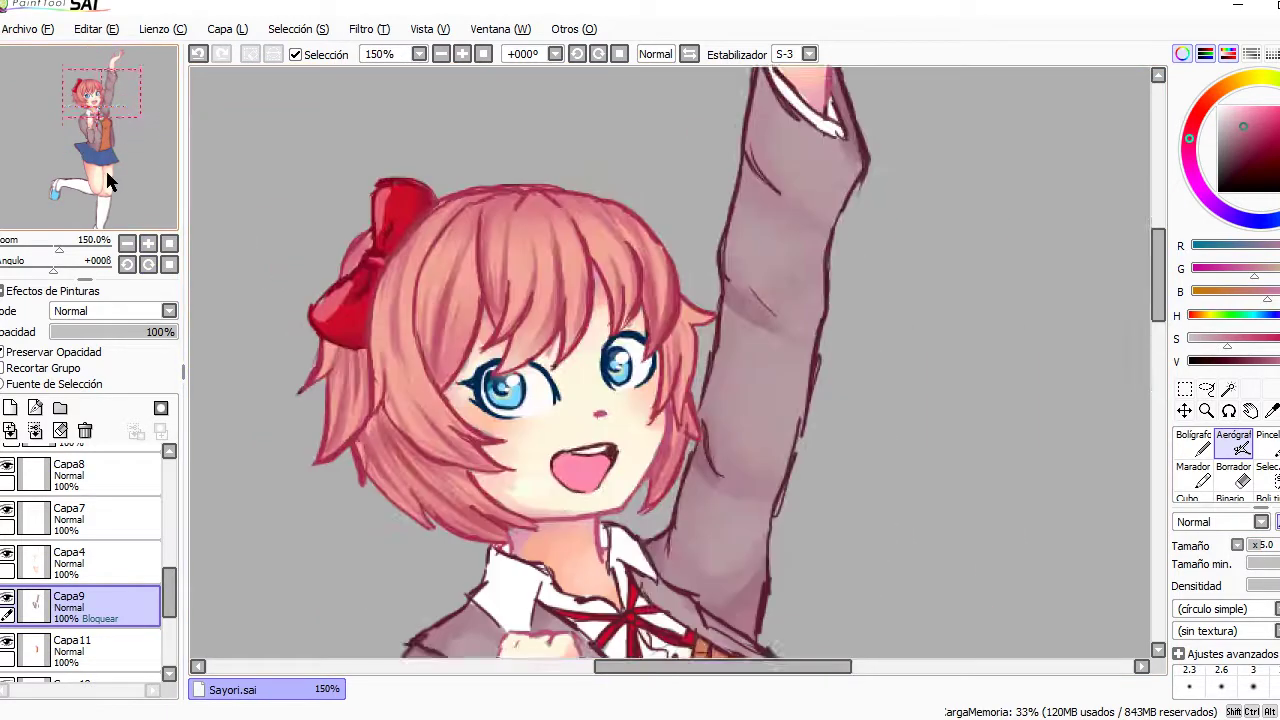
{"action": "scroll", "coordinate": [629, 494], "scroll_direction": "down", "scroll_amount": 3}
{"action": "scroll", "coordinate": [160, 458], "scroll_direction": "up", "scroll_amount": 5}
{"action": "scroll", "coordinate": [160, 458], "scroll_direction": "down", "scroll_amount": 3}
- Add a clipped layer above Capa2 and recolour the jacket's body and sleeve outlines in muted plum with the pen
{"action": "left_click", "coordinate": [100, 560]}
{"action": "left_click", "coordinate": [1193, 445]}
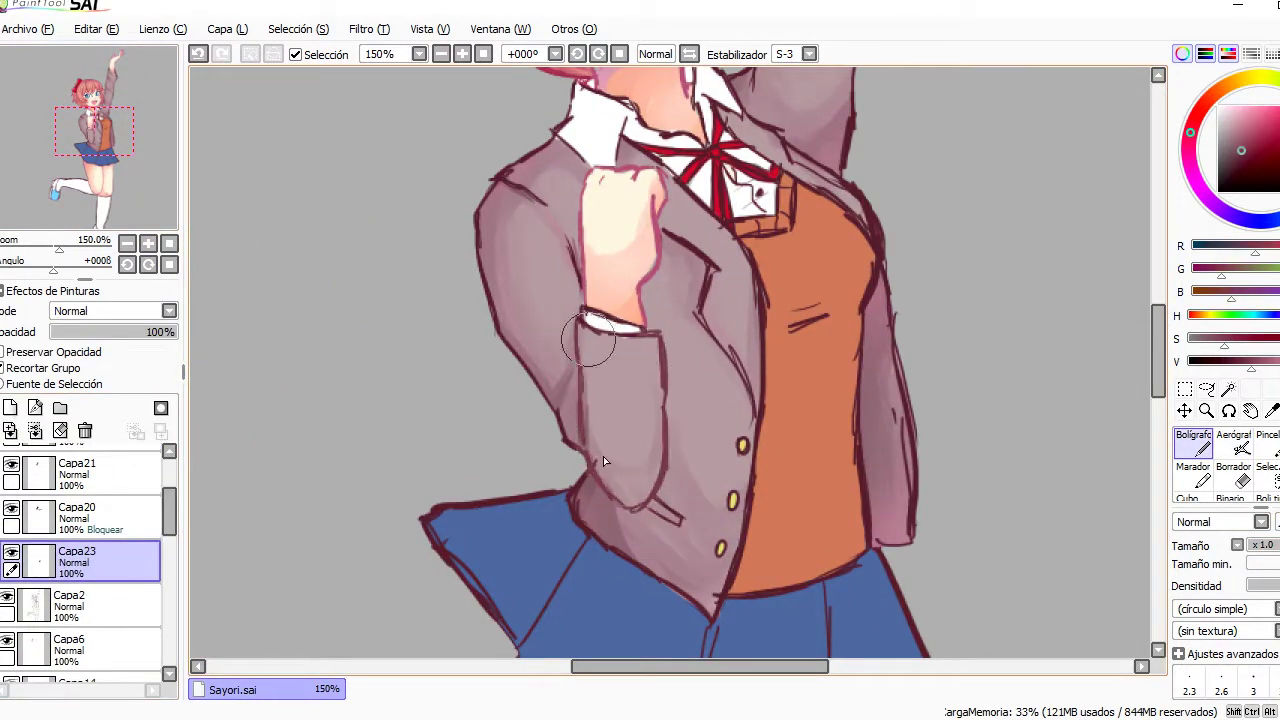
{"action": "left_click_drag", "start_coordinate": [598, 484], "coordinate": [729, 259]}
{"action": "scroll", "coordinate": [690, 220], "scroll_direction": "right", "scroll_amount": 3}
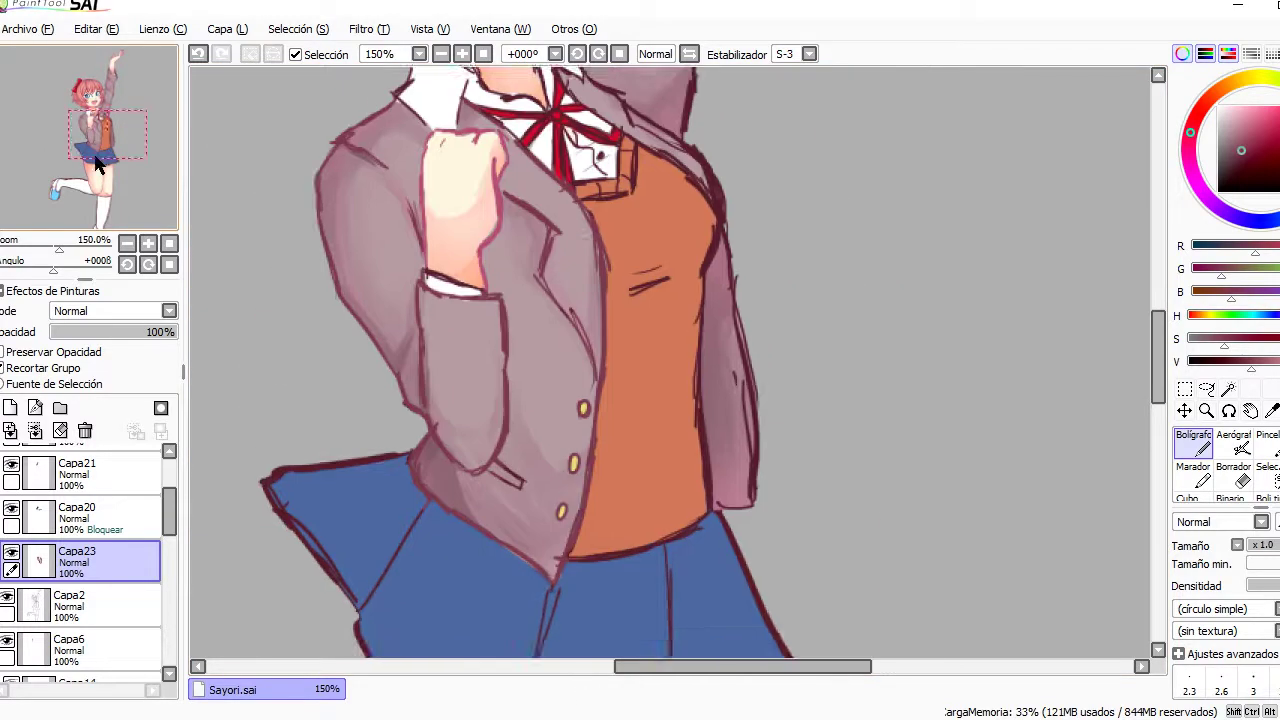
{"action": "scroll", "coordinate": [660, 200], "scroll_direction": "up", "scroll_amount": 2}
{"action": "scroll", "coordinate": [640, 180], "scroll_direction": "down", "scroll_amount": 3}
{"action": "scroll", "coordinate": [628, 157], "scroll_direction": "up", "scroll_amount": 4}
{"action": "scroll", "coordinate": [628, 157], "scroll_direction": "up", "scroll_amount": 3}
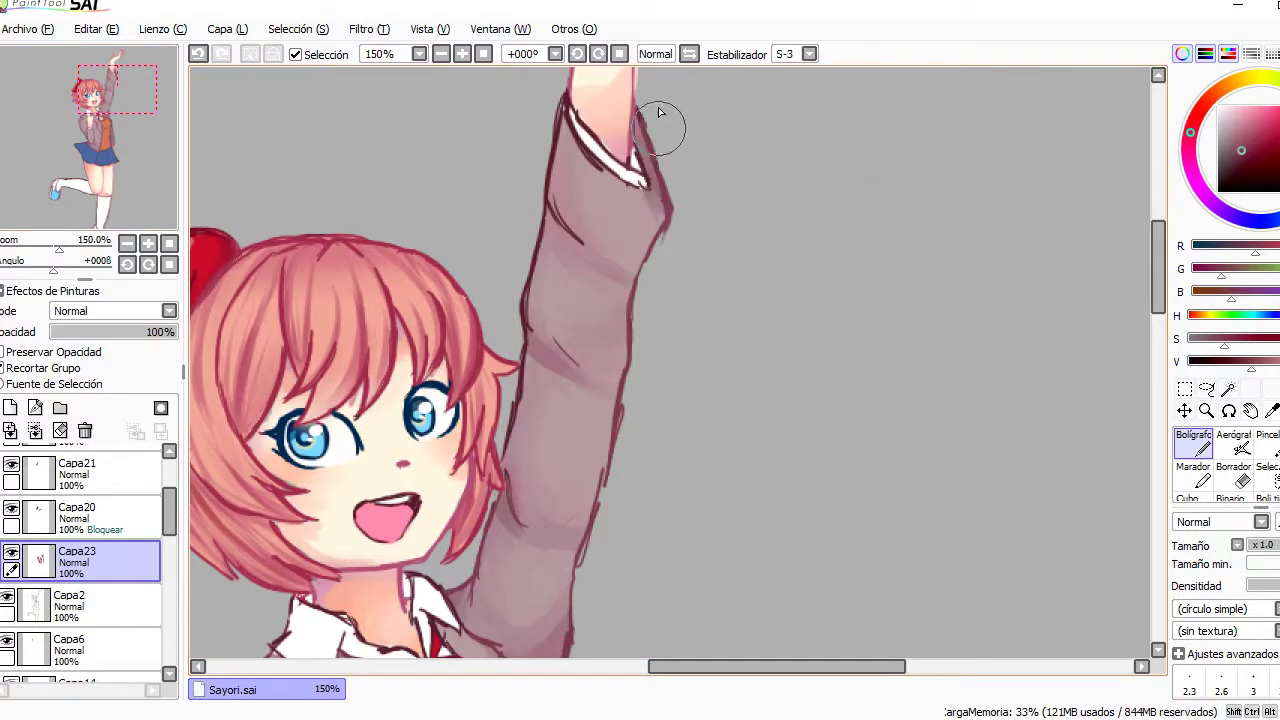
- Erase stray and doubled line-art edges around the jacket's raised sleeve and front opening on layer Capa2
{"action": "scroll", "coordinate": [536, 132], "scroll_direction": "down", "scroll_amount": 3}
{"action": "key", "text": "e"}
{"action": "left_click_drag", "start_coordinate": [116, 141], "coordinate": [116, 151]}
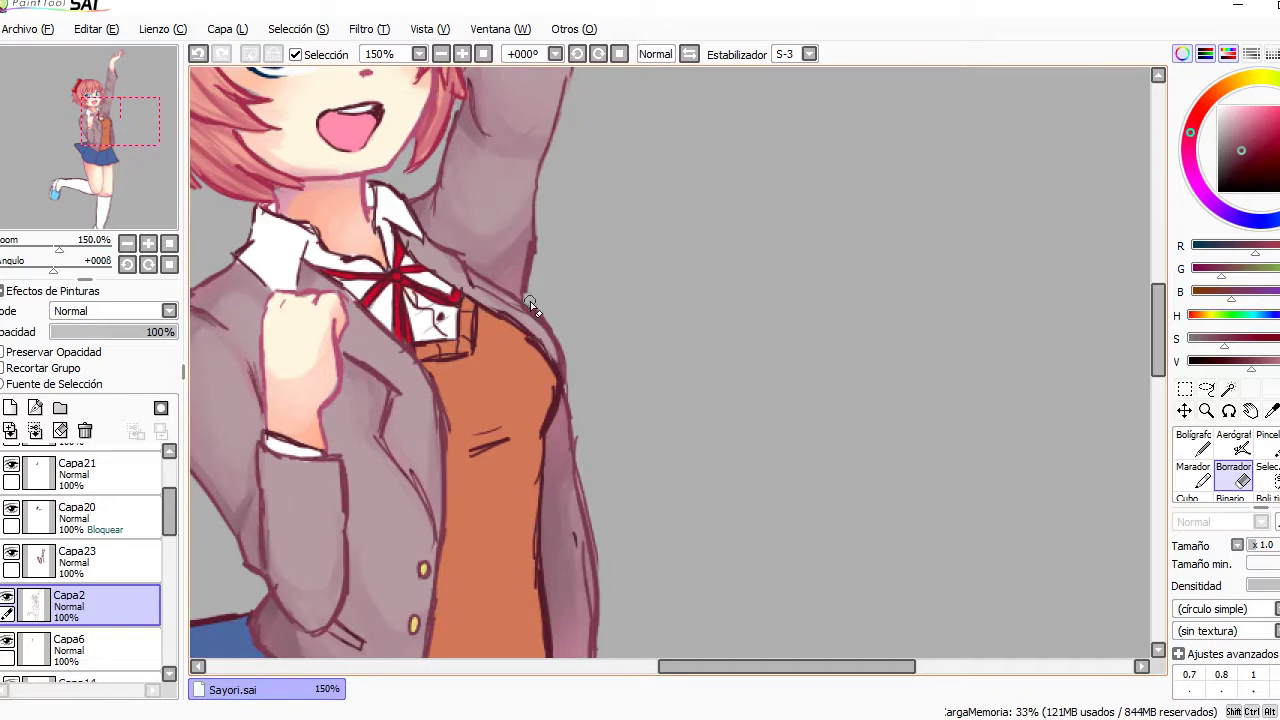
{"action": "scroll", "coordinate": [580, 345], "scroll_direction": "down", "scroll_amount": 2}
{"action": "left_click", "coordinate": [1197, 447]}
{"action": "left_click", "coordinate": [1243, 480]}
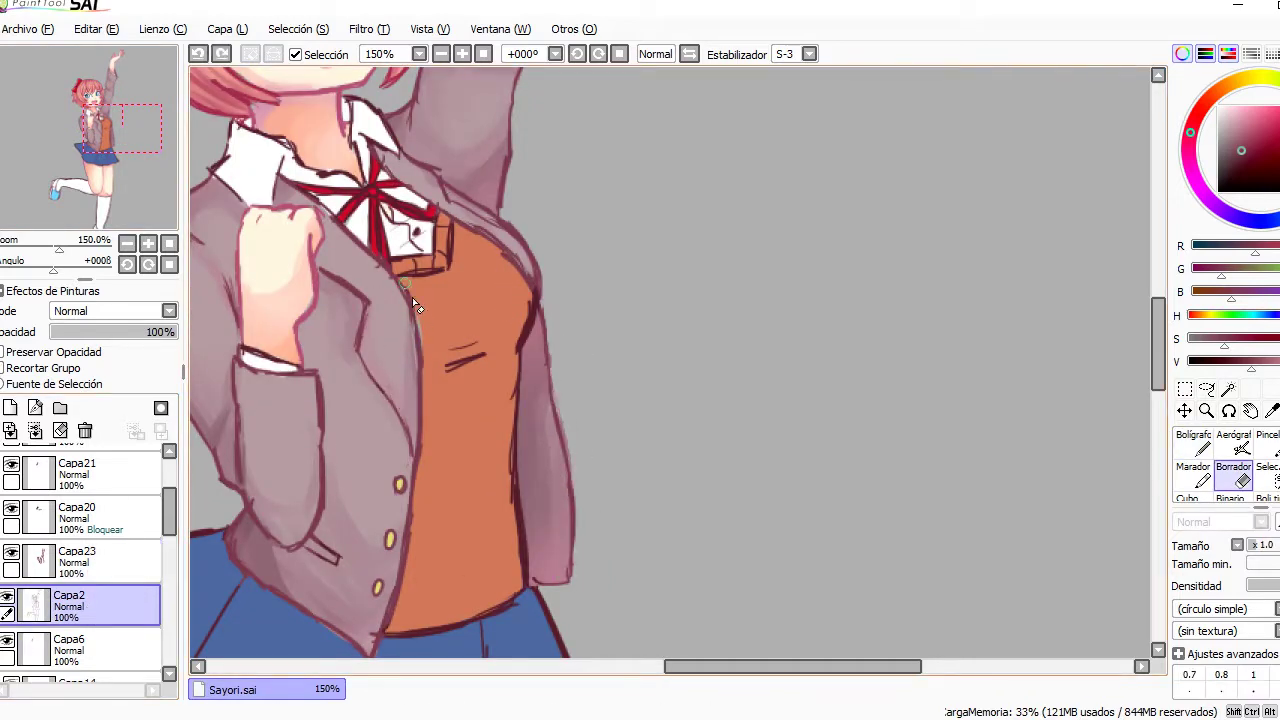
{"action": "scroll", "coordinate": [412, 297], "scroll_direction": "down", "scroll_amount": 2}
{"action": "left_click_drag", "start_coordinate": [398, 492], "coordinate": [326, 430]}
- Examine the cleaned jacket outlines on the whole figure and close up around the raised sleeve
{"action": "key", "text": "ctrl+minus"}
{"action": "key", "text": "ctrl+minus"}
{"action": "key", "text": "ctrl+minus"}
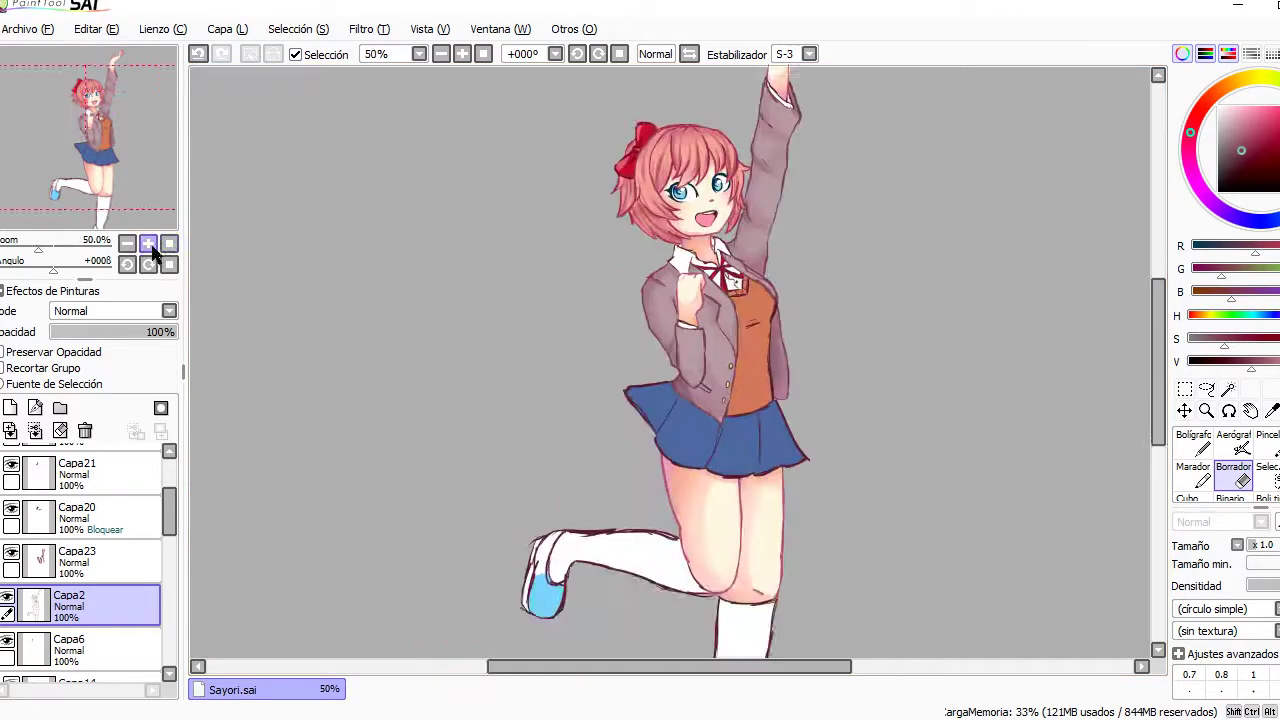
{"action": "key", "text": "ctrl+plus"}
{"action": "key", "text": "ctrl+plus"}
{"action": "key", "text": "ctrl+plus"}
{"action": "key", "text": "b"}
{"action": "scroll", "coordinate": [512, 303], "scroll_direction": "up", "scroll_amount": 3}
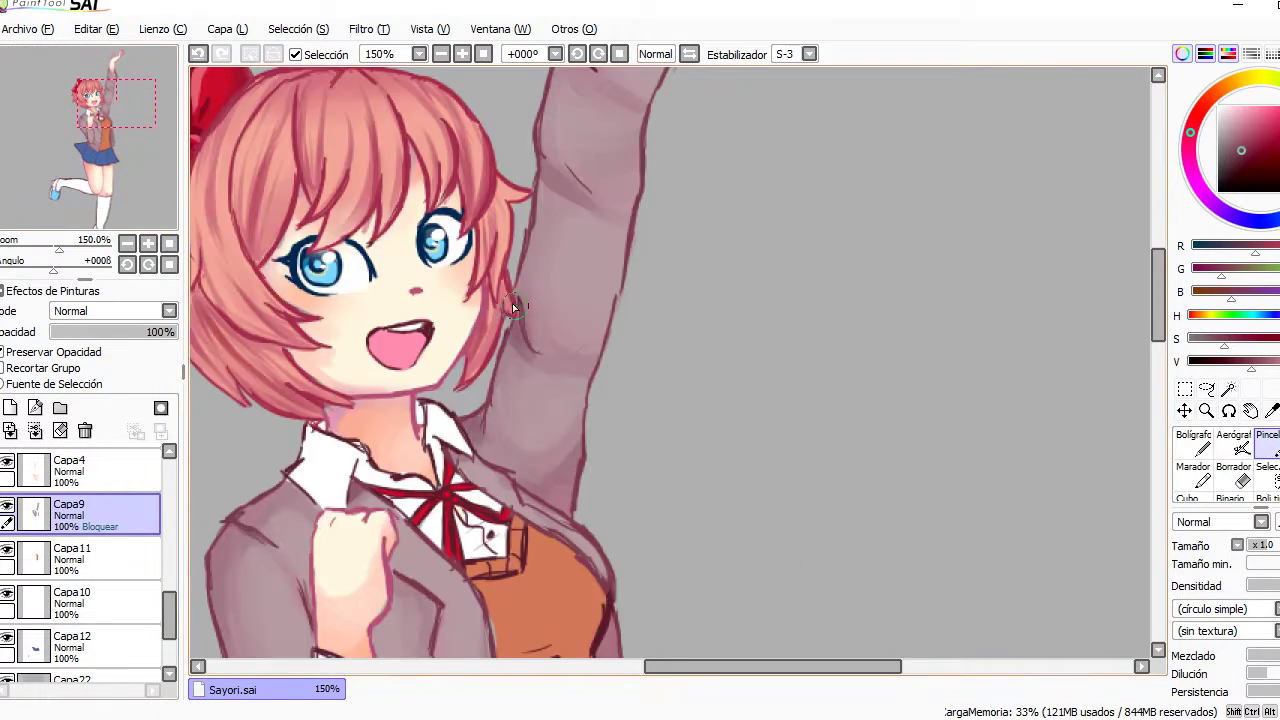
{"action": "key", "text": "ctrl+minus"}
{"action": "key", "text": "ctrl+minus"}
{"action": "key", "text": "ctrl+minus"}
{"action": "key", "text": "ctrl+minus"}
- Shade the skirt's rear flared pleat in blue-violet with the brush on opacity-locked layer Capa12
{"action": "key", "text": "ctrl+plus"}
{"action": "key", "text": "ctrl+plus"}
{"action": "key", "text": "ctrl+plus"}
{"action": "left_click", "coordinate": [85, 165]}
{"action": "left_click_drag", "start_coordinate": [85, 165], "coordinate": [79, 149]}
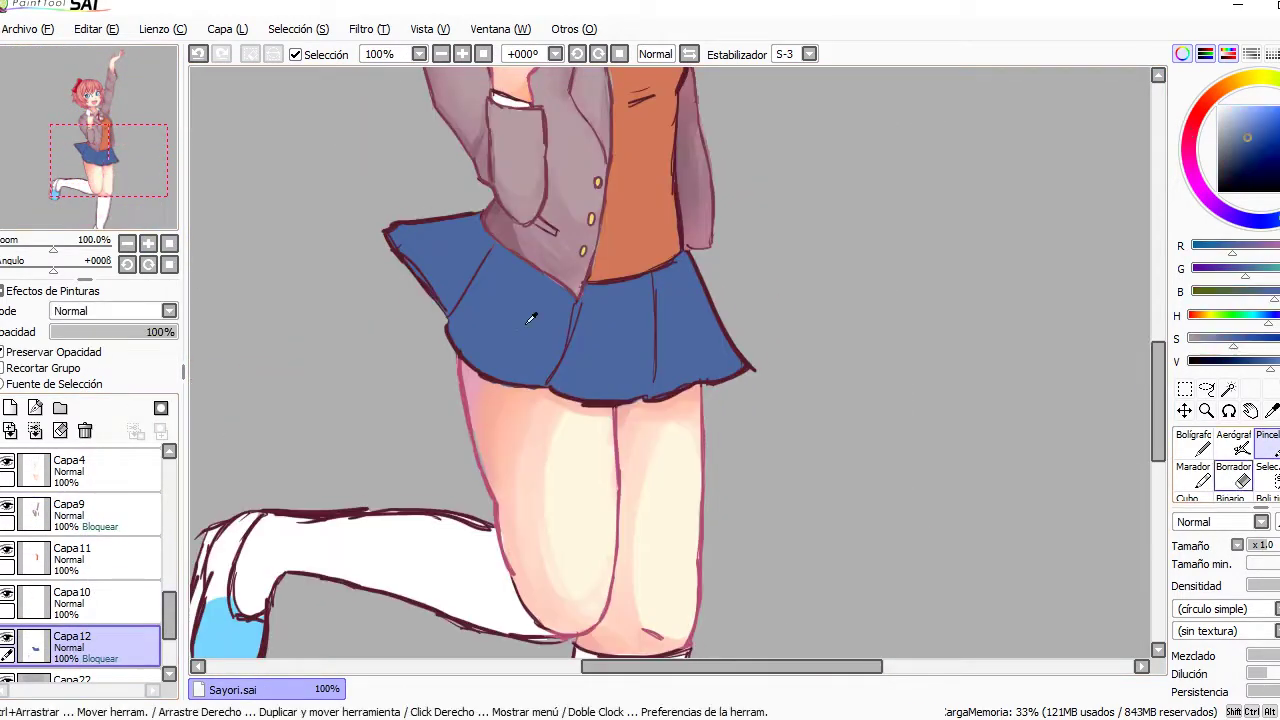
{"action": "left_click", "coordinate": [1226, 211]}
{"action": "left_click", "coordinate": [1259, 143]}
{"action": "mouse_move", "coordinate": [480, 225]}
{"action": "left_mouse_down"}
{"action": "mouse_move", "coordinate": [371, 220]}
{"action": "mouse_move", "coordinate": [438, 307]}
{"action": "left_mouse_up"}
{"action": "left_click_drag", "start_coordinate": [440, 240], "coordinate": [470, 340]}
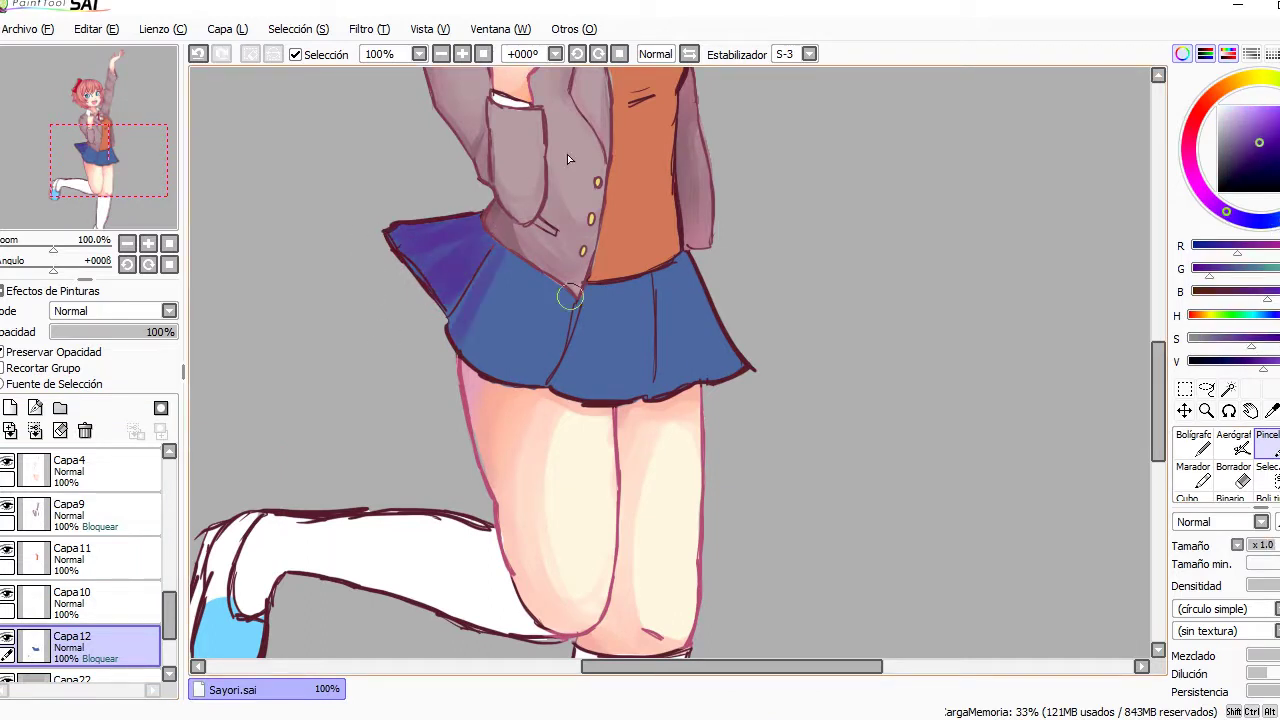
- Brush violet fold shadows along the skirt's front pleats on layer Capa12
{"action": "left_click_drag", "start_coordinate": [555, 290], "coordinate": [545, 380]}
{"action": "left_click_drag", "start_coordinate": [640, 315], "coordinate": [640, 395]}
{"action": "left_click_drag", "start_coordinate": [720, 345], "coordinate": [705, 378]}
{"action": "left_click_drag", "start_coordinate": [692, 325], "coordinate": [690, 380]}
{"action": "left_click_drag", "start_coordinate": [490, 250], "coordinate": [460, 335]}
{"action": "mouse_move", "coordinate": [620, 285]}
{"action": "left_mouse_down"}
{"action": "mouse_move", "coordinate": [536, 286]}
{"action": "mouse_move", "coordinate": [560, 380]}
{"action": "mouse_move", "coordinate": [645, 390]}
{"action": "left_mouse_up"}
- Blend the skirt's front pleats with blue tones sampled from the existing skirt shading
{"action": "left_click", "coordinate": [540, 300], "text": "alt"}
{"action": "left_click_drag", "start_coordinate": [500, 265], "coordinate": [480, 345]}
{"action": "mouse_move", "coordinate": [580, 350]}
{"action": "left_mouse_down"}
{"action": "mouse_move", "coordinate": [554, 289]}
{"action": "mouse_move", "coordinate": [469, 305]}
{"action": "left_mouse_up"}
{"action": "left_click", "coordinate": [469, 305], "text": "alt"}
{"action": "left_click_drag", "start_coordinate": [700, 318], "coordinate": [698, 370]}
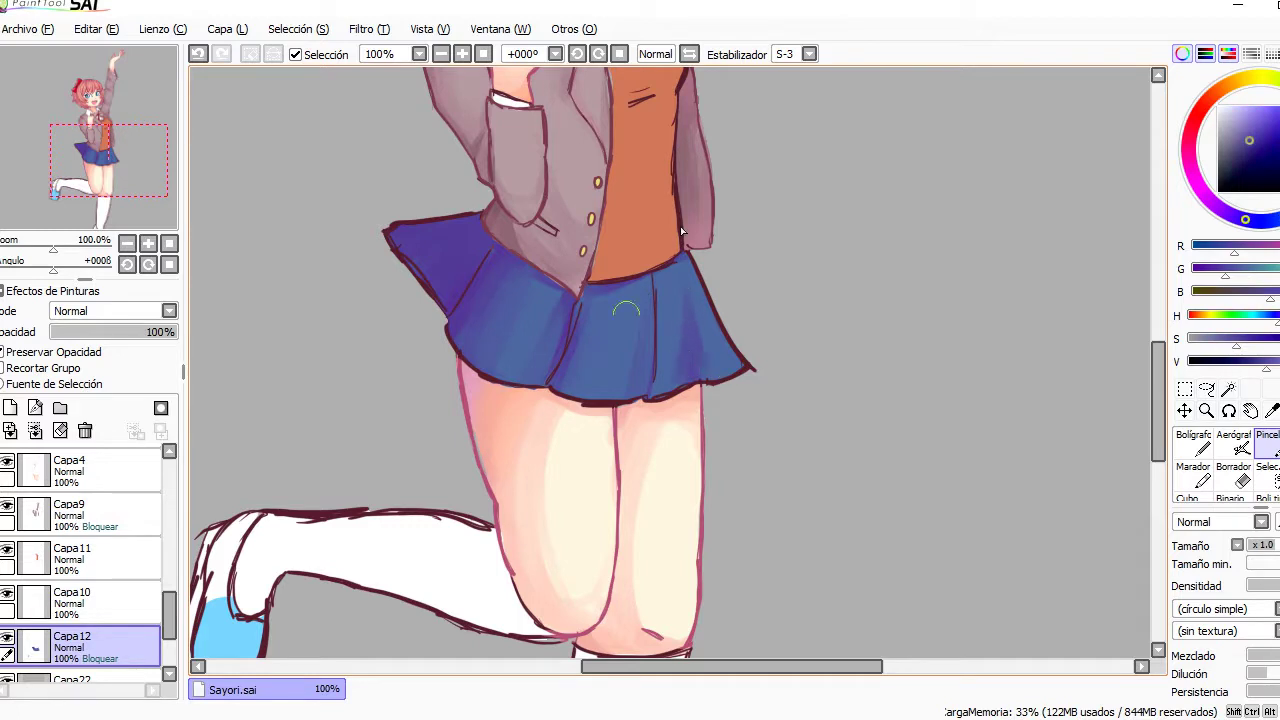
{"action": "left_click_drag", "start_coordinate": [640, 302], "coordinate": [614, 314]}
- Deepen the skirt's rear edge and pleat creases with dark violet brush strokes
{"action": "mouse_move", "coordinate": [392, 228]}
{"action": "left_mouse_down"}
{"action": "mouse_move", "coordinate": [494, 208]}
{"action": "mouse_move", "coordinate": [455, 330]}
{"action": "left_mouse_up"}
{"action": "left_click_drag", "start_coordinate": [575, 300], "coordinate": [545, 385]}
{"action": "left_click_drag", "start_coordinate": [660, 275], "coordinate": [640, 405]}
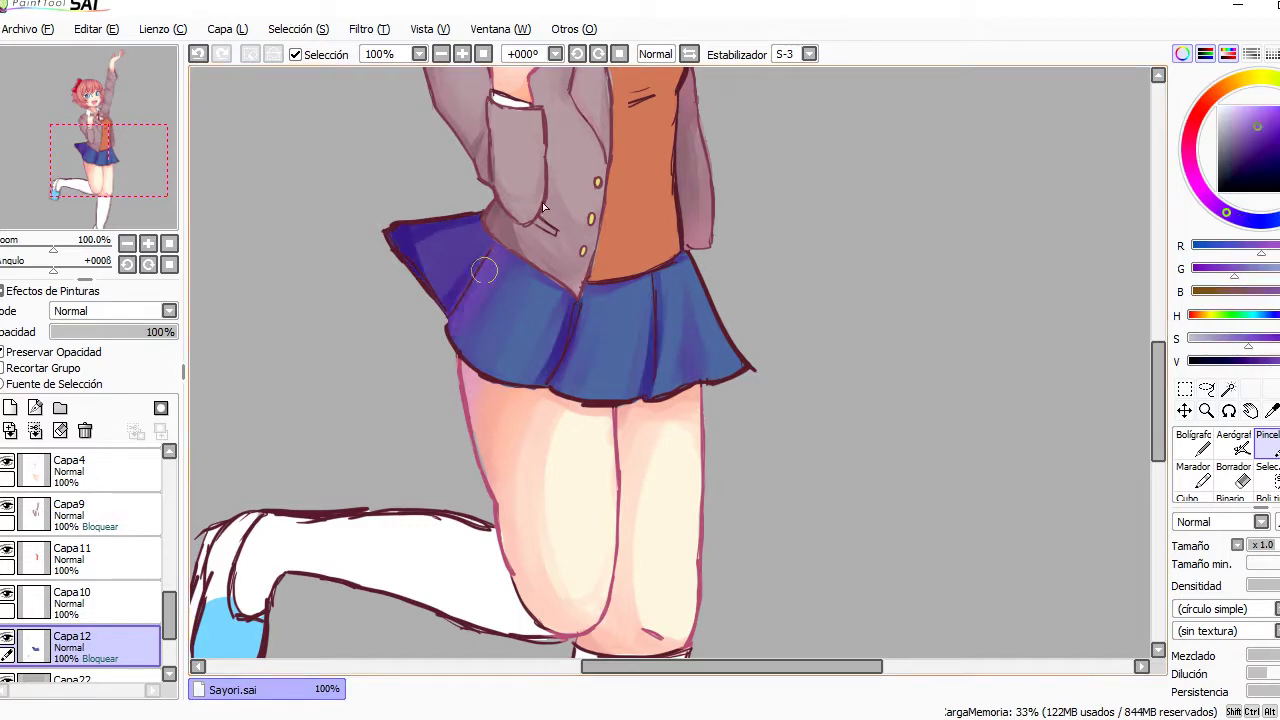
- Airbrush a soft lighter violet over the skirt's hem and outer edges on layer Capa12
{"action": "left_click", "coordinate": [1233, 445]}
{"action": "left_click", "coordinate": [1271, 129]}
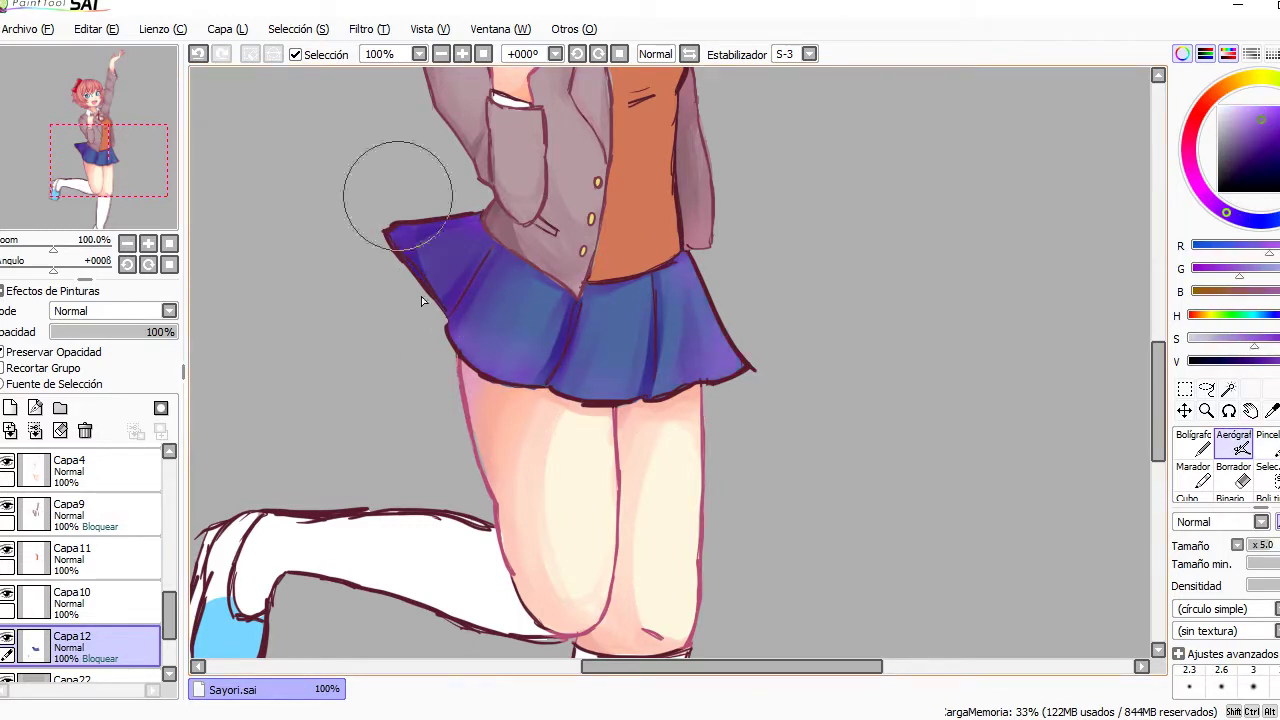
{"action": "left_click", "coordinate": [168, 246]}
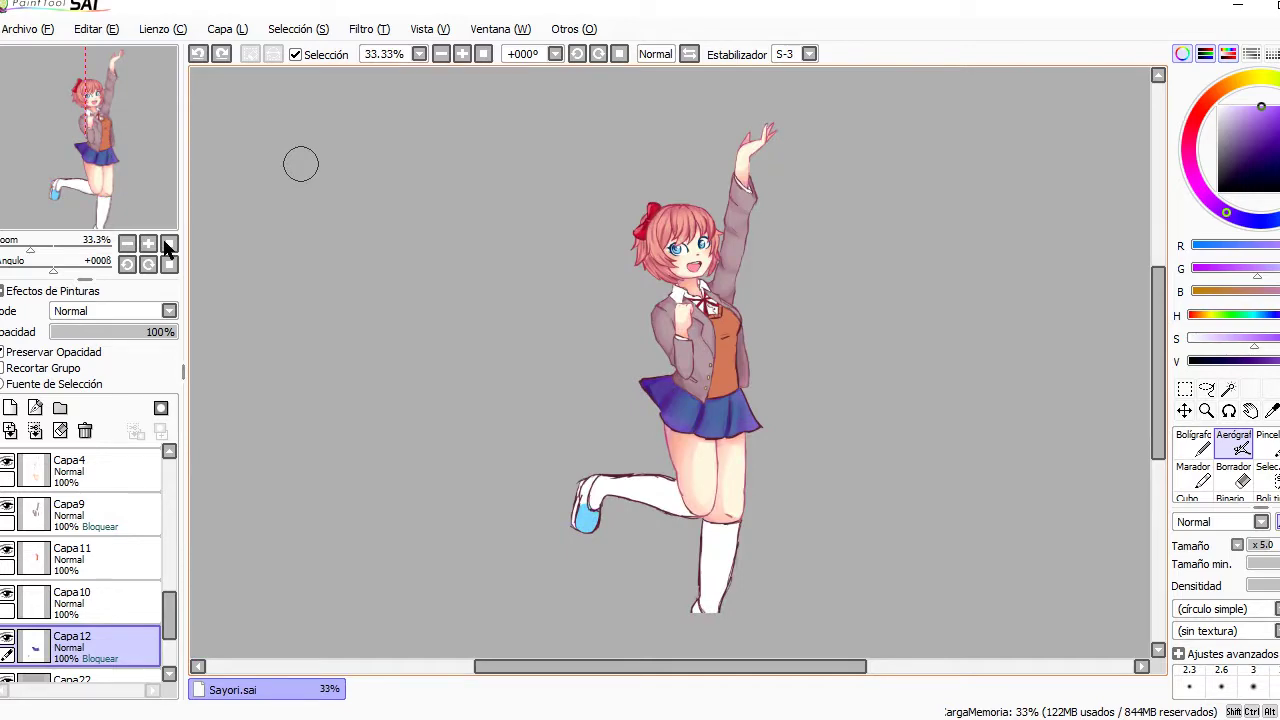
{"action": "left_click", "coordinate": [168, 246]}
- Draw bright purple pen highlights along the skirt's rear upper edge and pleat lines on layer Capa12
{"action": "left_click", "coordinate": [1193, 440]}
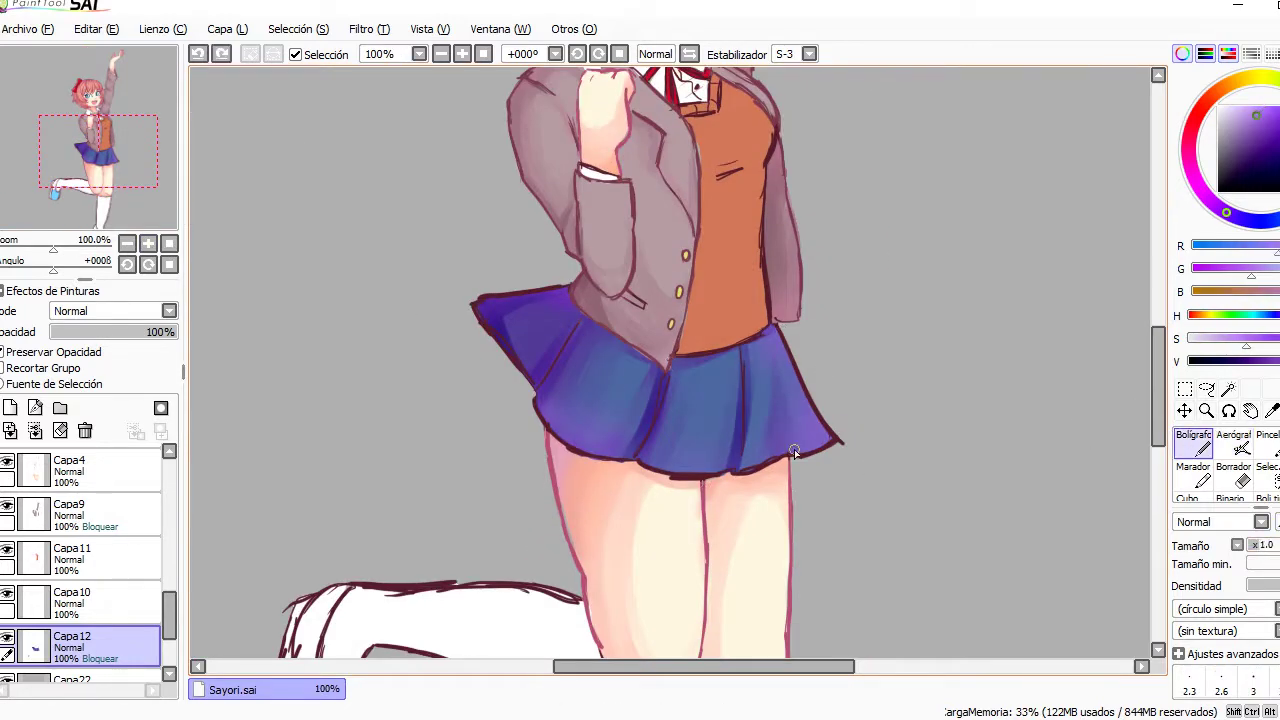
{"action": "scroll", "coordinate": [520, 300], "scroll_direction": "up", "scroll_amount": 2}
{"action": "scroll", "coordinate": [550, 259], "scroll_direction": "down", "scroll_amount": 2}
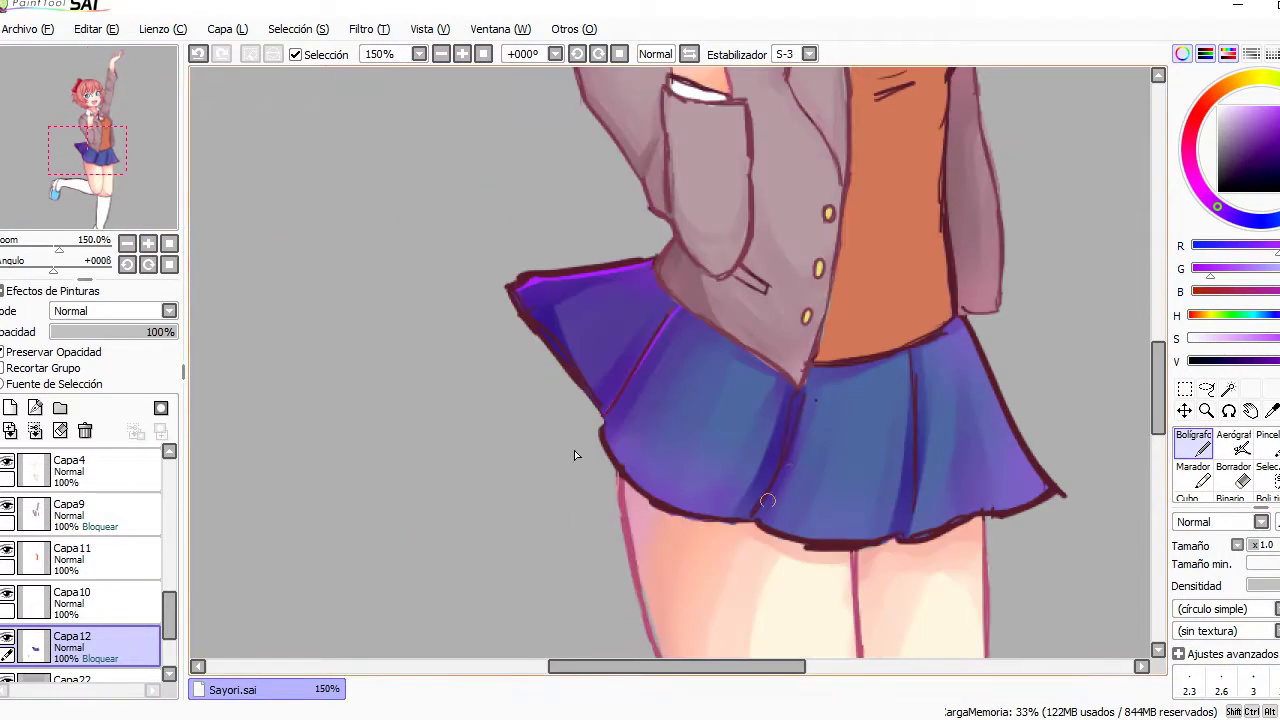
{"action": "left_click_drag", "start_coordinate": [784, 390], "coordinate": [766, 505]}
- Add a clipped layer above Capa2 and recolour the skirt's outlines in dark indigo with the pen
{"action": "left_click", "coordinate": [168, 246]}
{"action": "scroll", "coordinate": [670, 362], "scroll_direction": "up", "scroll_amount": 1}
{"action": "scroll", "coordinate": [670, 362], "scroll_direction": "up", "scroll_amount": 3}
{"action": "left_click", "coordinate": [551, 214], "text": "alt"}
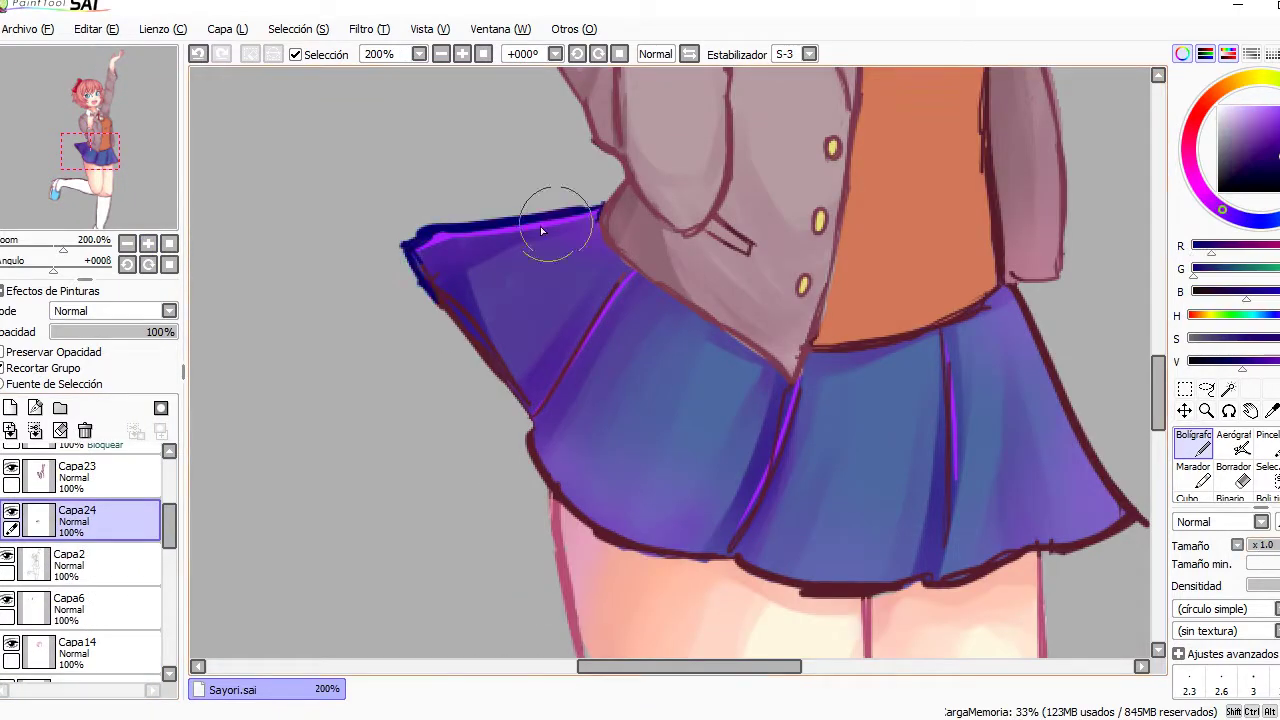
- Erase rough line-art edges around the skirt's outline and hem on layer Capa2
{"action": "left_click", "coordinate": [100, 562]}
{"action": "key", "text": "e"}
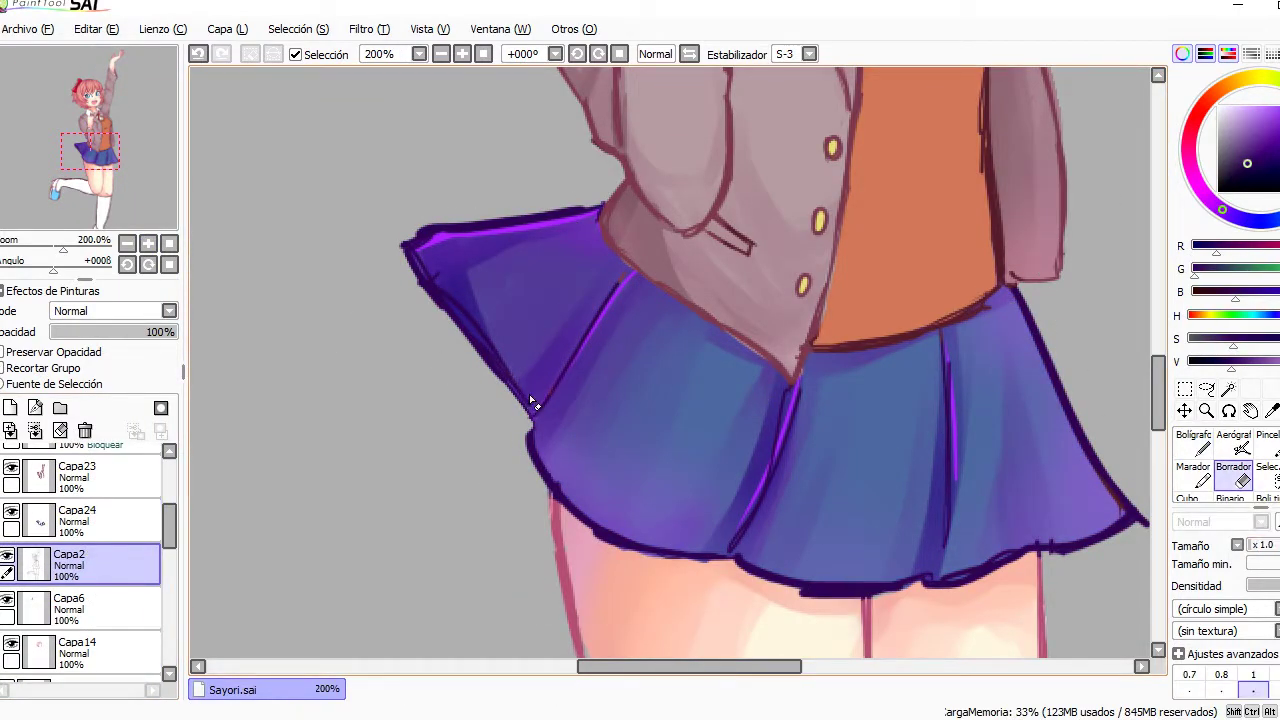
{"action": "left_click", "coordinate": [104, 163]}
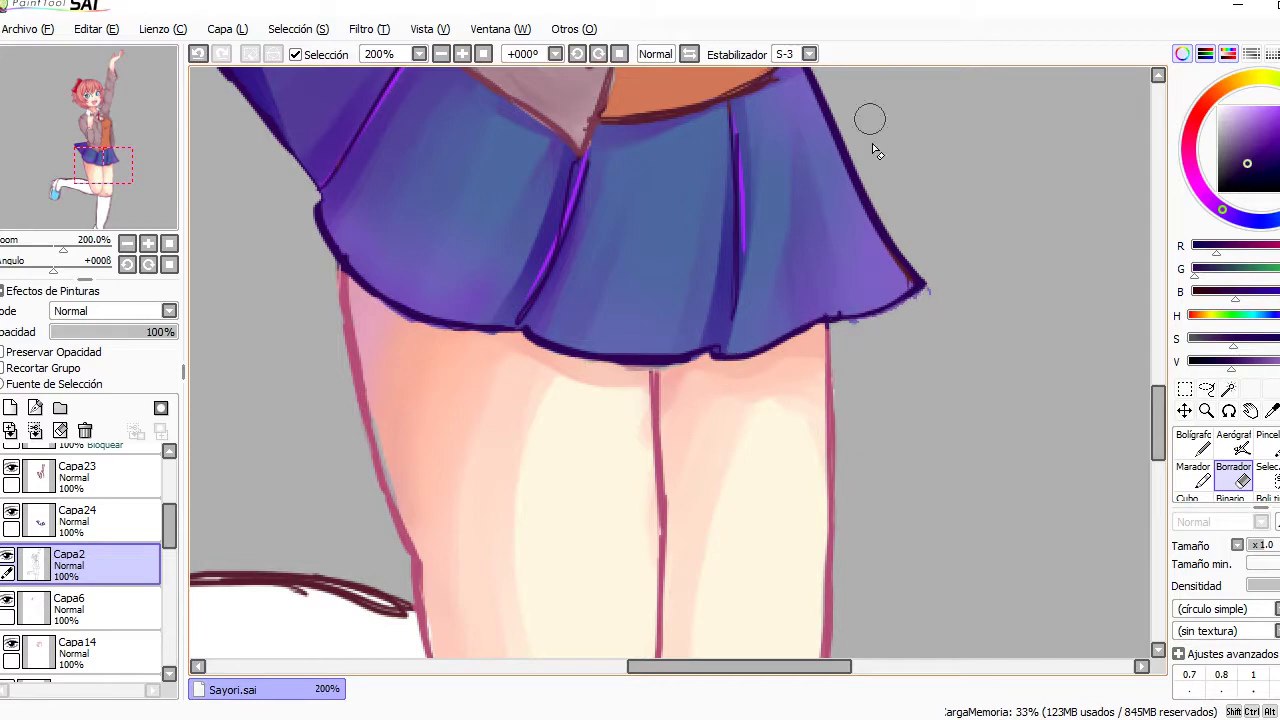
{"action": "scroll", "coordinate": [363, 460], "scroll_direction": "up", "scroll_amount": 3}
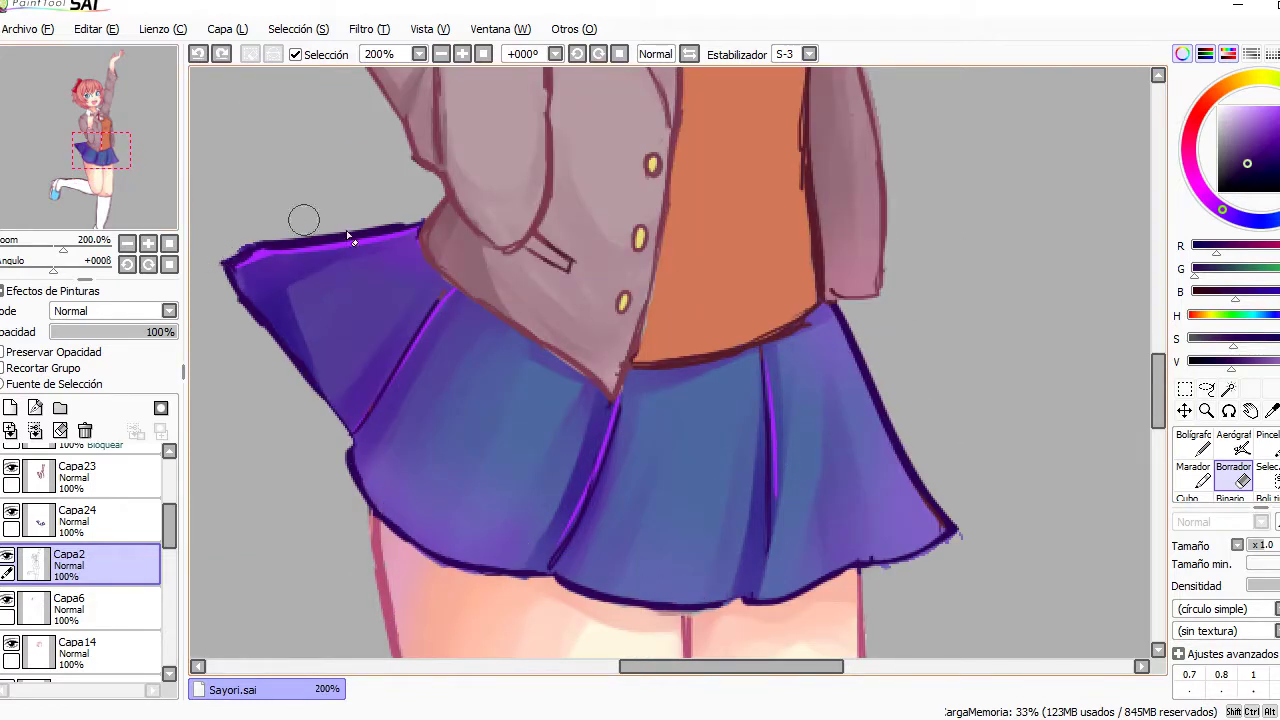
- Add a clipped Multiply layer above Capa12 and shade the raised shoe in pale teal
{"action": "key", "text": "minus"}
{"action": "key", "text": "minus"}
{"action": "key", "text": "minus"}
{"action": "key", "text": "minus"}
{"action": "key", "text": "minus"}
{"action": "key", "text": "plus"}
{"action": "key", "text": "plus"}
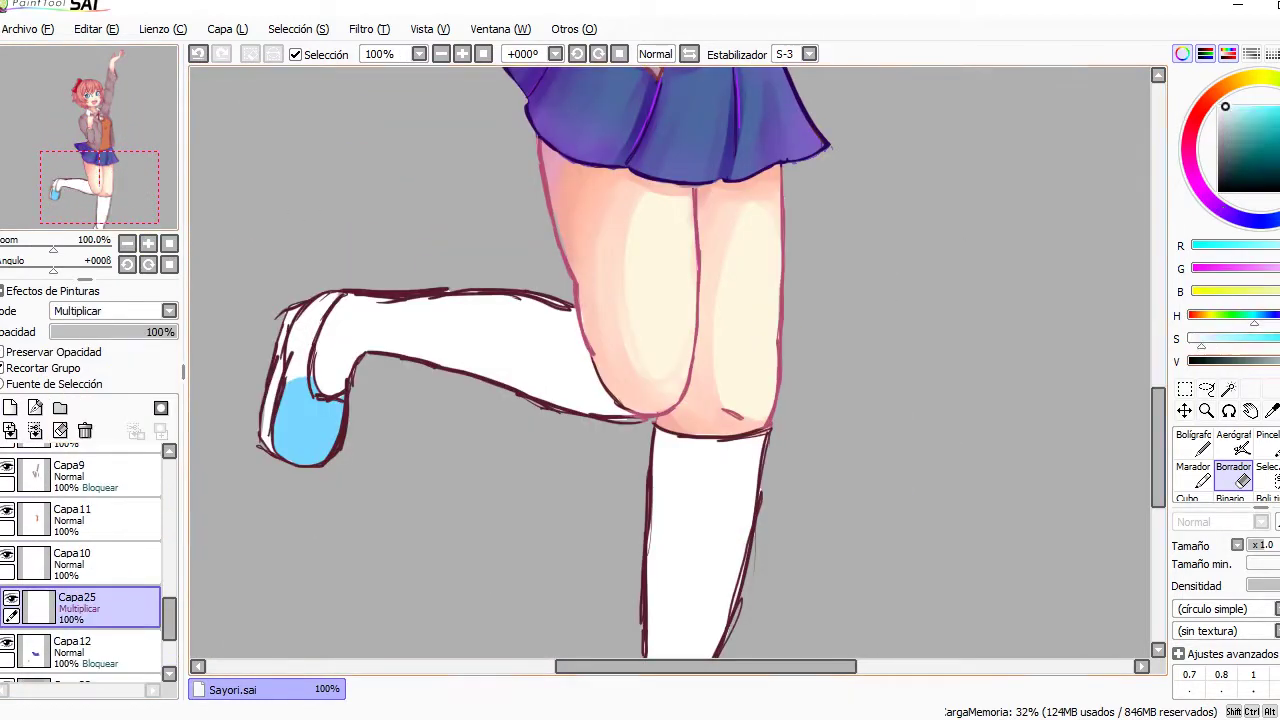
{"action": "key", "text": "n"}
{"action": "left_click_drag", "start_coordinate": [300, 308], "coordinate": [278, 420]}
{"action": "key", "text": "b"}
{"action": "left_click_drag", "start_coordinate": [300, 330], "coordinate": [290, 440]}
- Deepen the shading along the raised shoe's sole and outer edge on the Multiply layer Capa25
{"action": "left_click", "coordinate": [257, 351], "text": "alt"}
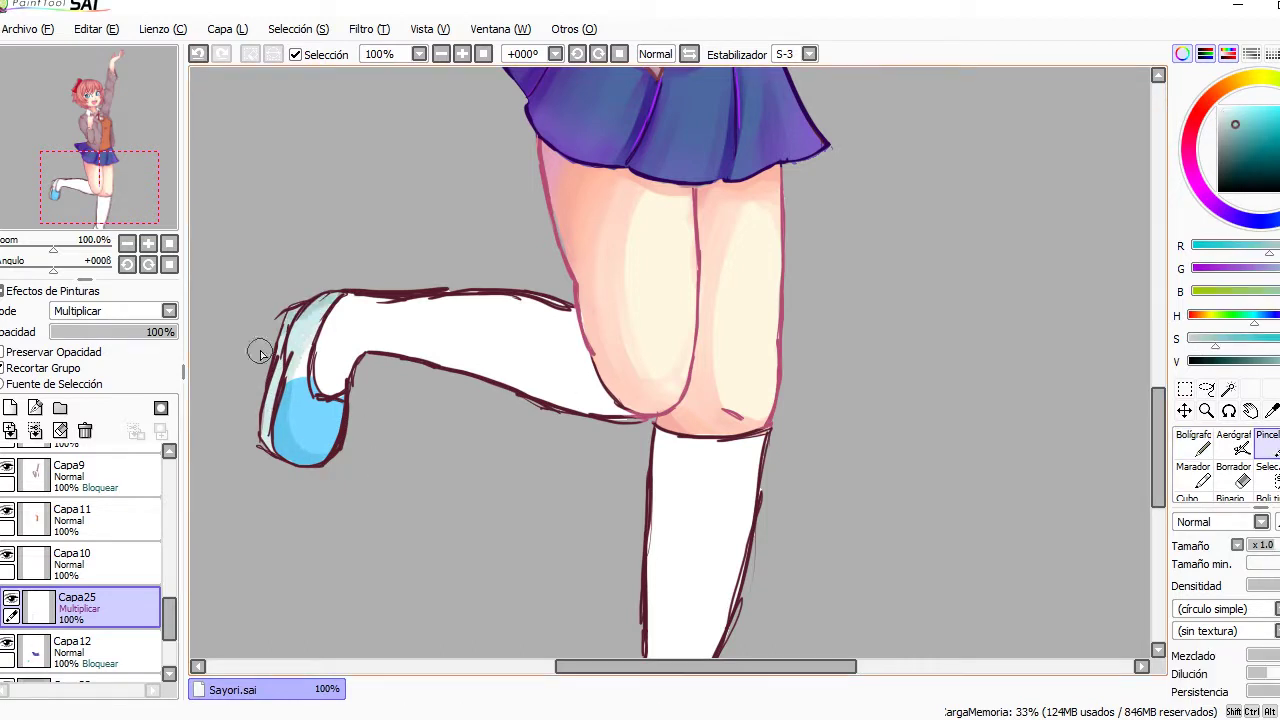
{"action": "mouse_move", "coordinate": [257, 351]}
{"action": "left_mouse_down"}
{"action": "mouse_move", "coordinate": [300, 300]}
{"action": "mouse_move", "coordinate": [296, 449]}
{"action": "mouse_move", "coordinate": [268, 378]}
{"action": "left_mouse_up"}
{"action": "left_click_drag", "start_coordinate": [290, 312], "coordinate": [266, 445]}
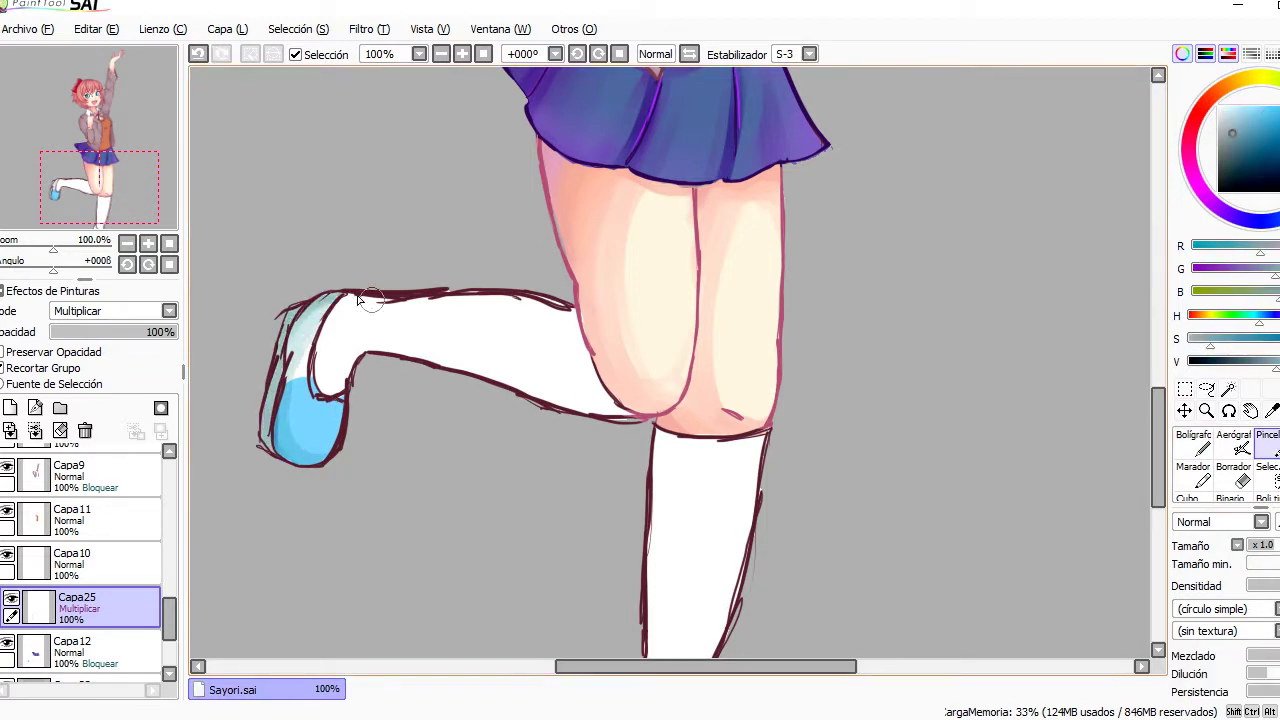
- Add a clipped layer above Capa25 and paint a pale curved highlight on the raised shoe's blue toe
{"action": "key", "text": "ctrl+shift+n"}
{"action": "key", "text": "plus"}
{"action": "key", "text": "n"}
{"action": "left_click_drag", "start_coordinate": [478, 388], "coordinate": [538, 400]}
- Erase doubled and rough lines around the raised shoe, both socks and lower legs on layer Capa2
{"action": "key", "text": "e"}
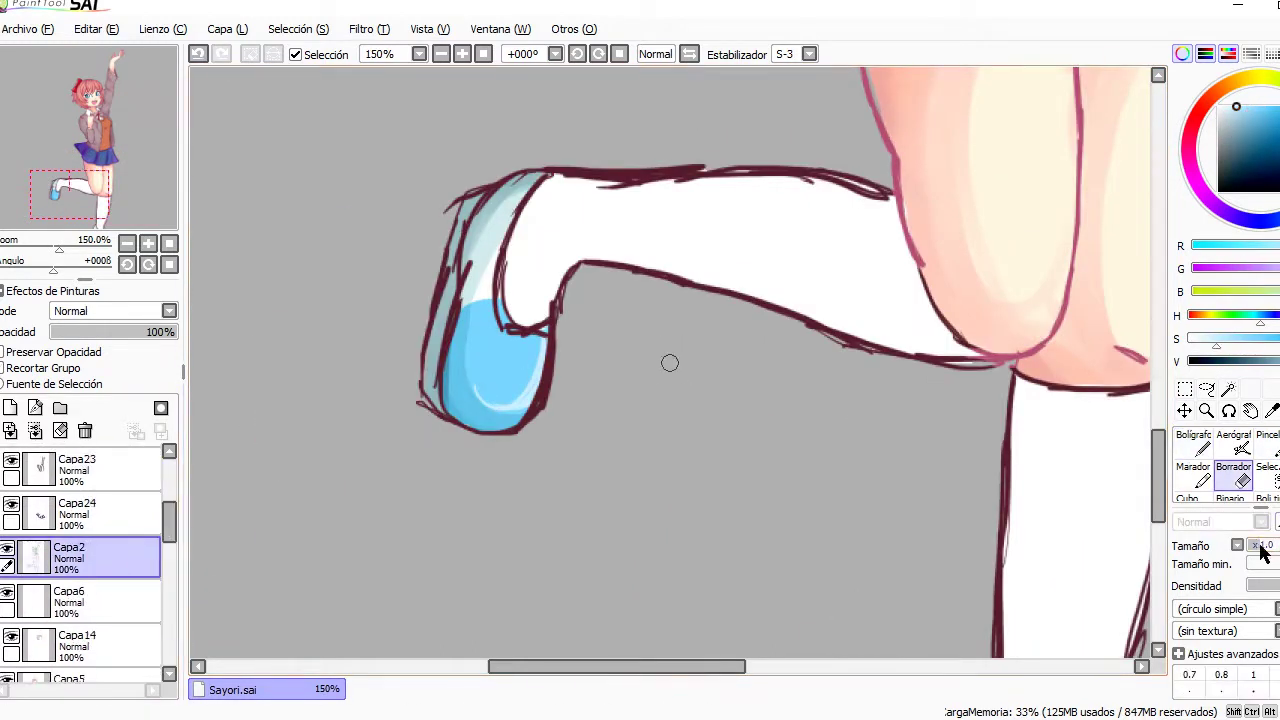
{"action": "left_click_drag", "start_coordinate": [494, 250], "coordinate": [500, 318]}
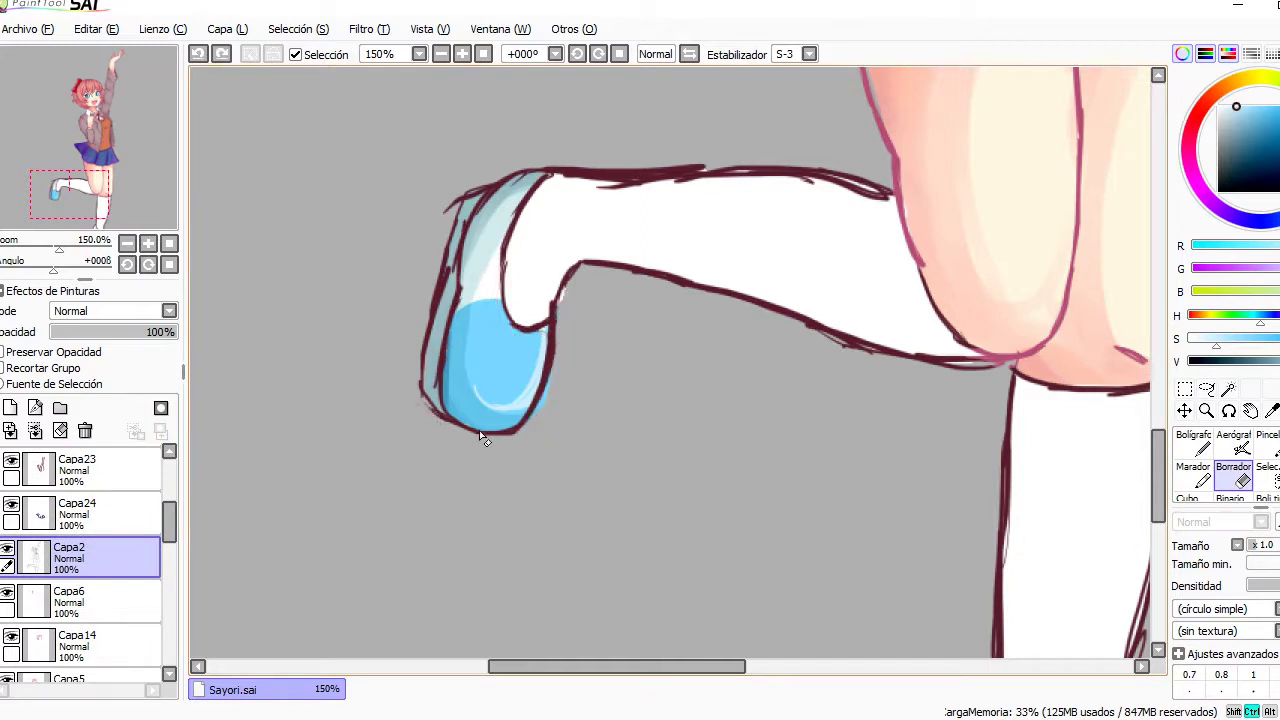
{"action": "left_click_drag", "start_coordinate": [434, 395], "coordinate": [470, 215]}
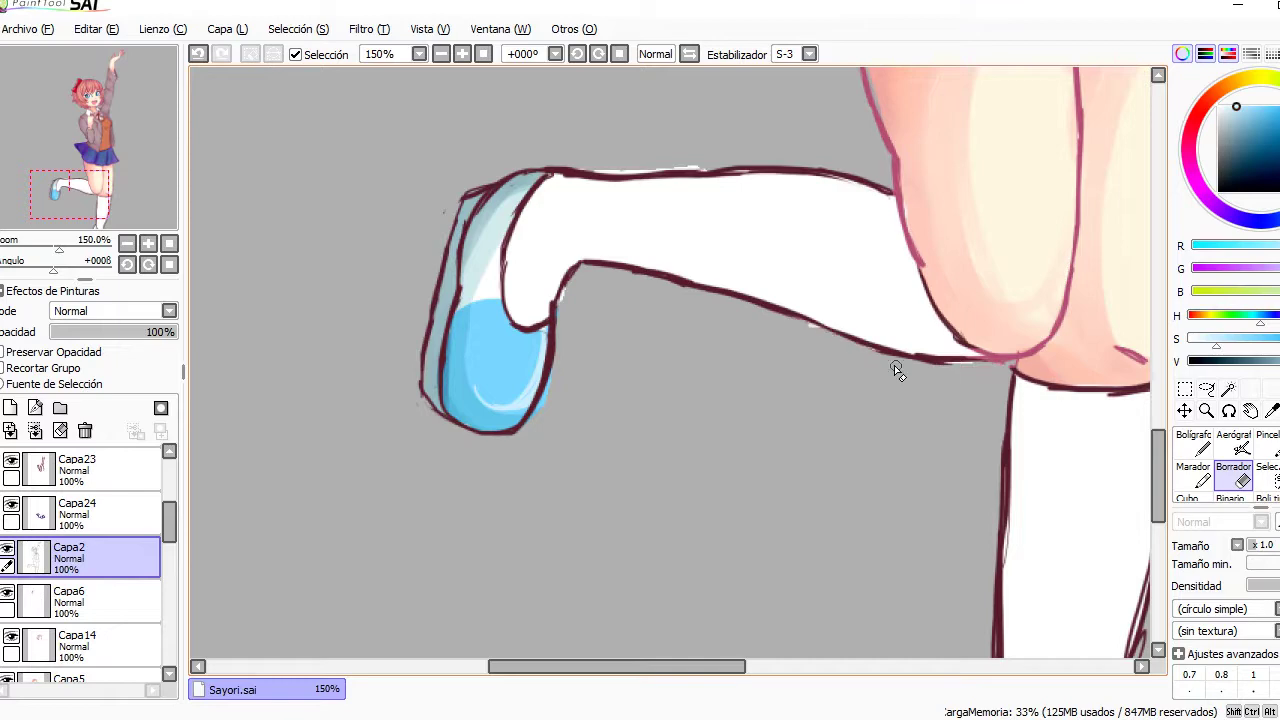
{"action": "left_click_drag", "start_coordinate": [741, 313], "coordinate": [261, 33]}
{"action": "mouse_move", "coordinate": [713, 192]}
{"action": "left_mouse_down"}
{"action": "mouse_move", "coordinate": [591, 514]}
{"action": "mouse_move", "coordinate": [509, 397]}
{"action": "left_mouse_up"}
- Paint the standing foot's shoe in blended teal tones on layer Capa12
{"action": "left_click_drag", "start_coordinate": [169, 520], "coordinate": [169, 628]}
{"action": "left_click", "coordinate": [72, 605]}
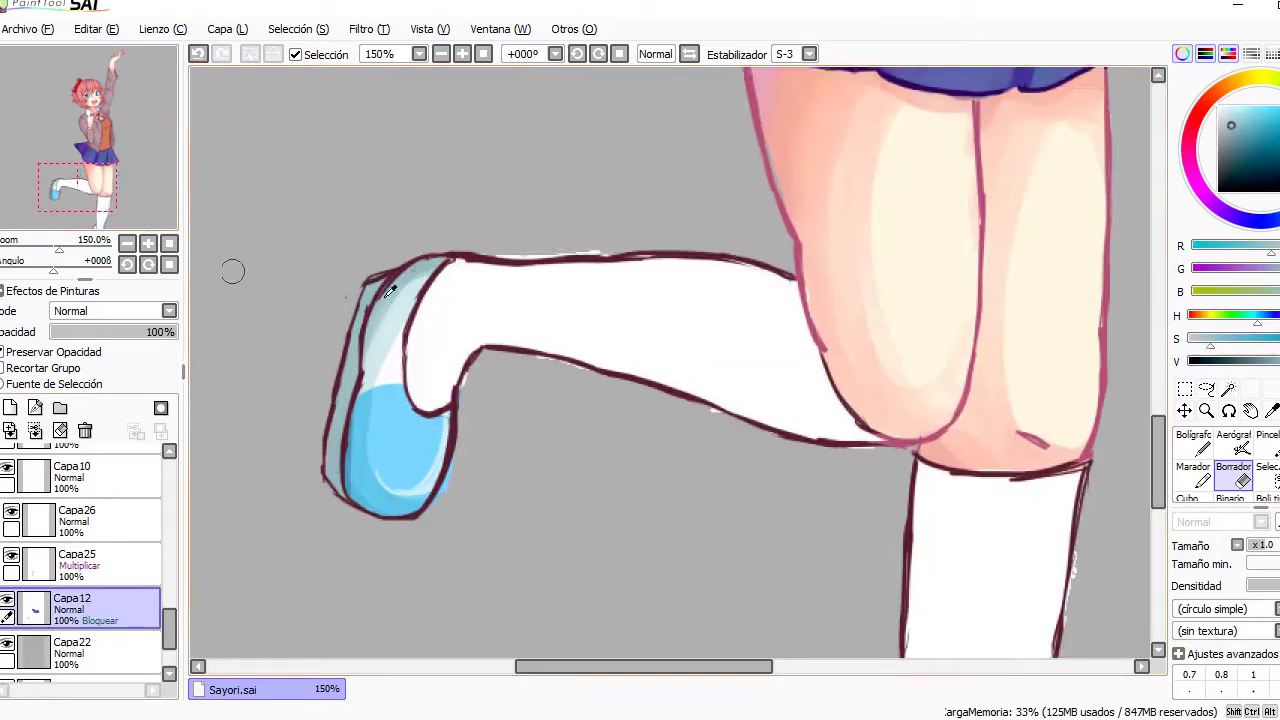
{"action": "key", "text": "n"}
{"action": "left_click_drag", "start_coordinate": [480, 480], "coordinate": [500, 505]}
{"action": "left_click", "coordinate": [583, 340], "text": "alt"}
{"action": "key", "text": "b"}
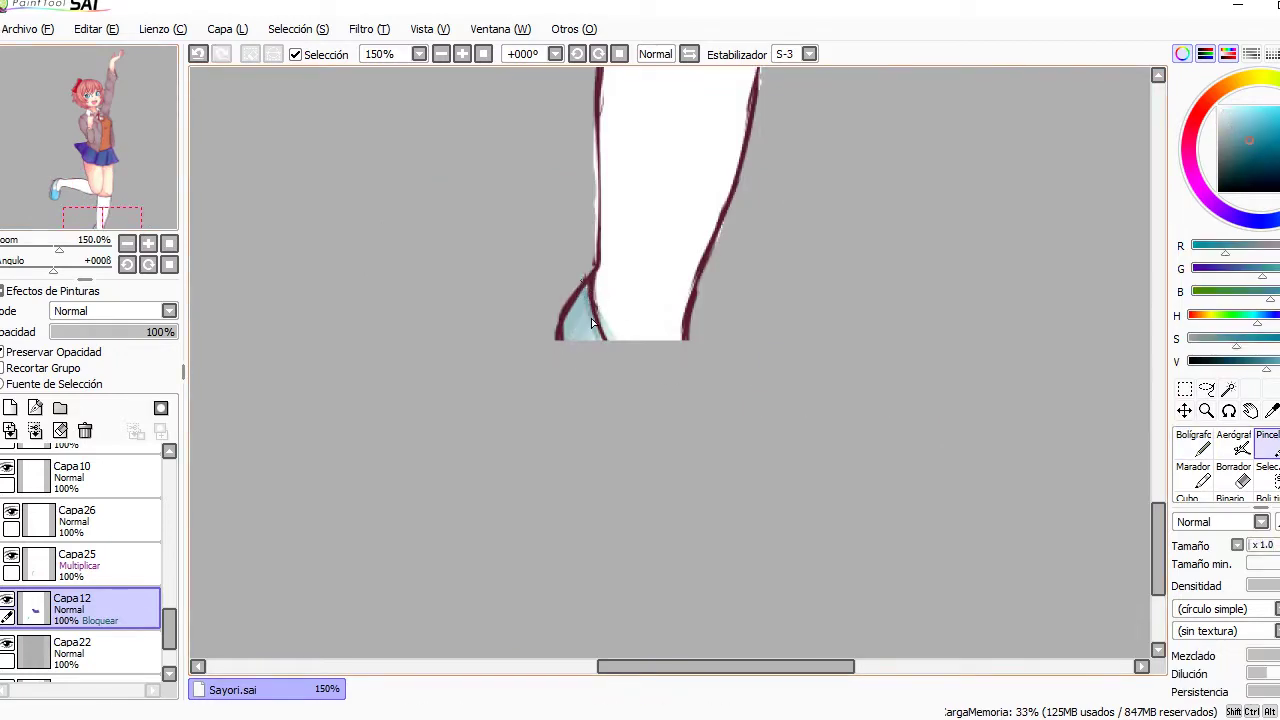
- Unlock the opacity of layer Capa12 and erase the blue spilling past the raised shoe's outline
{"action": "left_click", "coordinate": [111, 186]}
{"action": "left_click_drag", "start_coordinate": [111, 186], "coordinate": [97, 218]}
{"action": "key", "text": "e"}
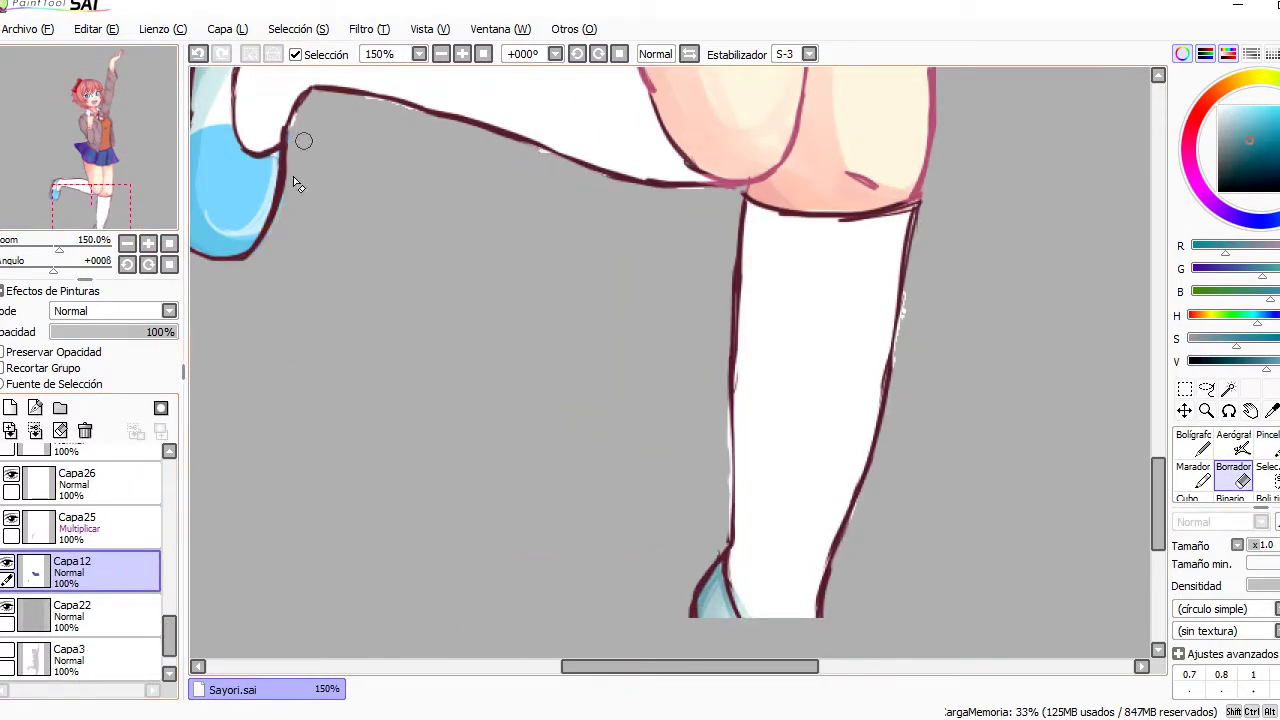
{"action": "left_click", "coordinate": [83, 180]}
{"action": "left_click_drag", "start_coordinate": [83, 180], "coordinate": [71, 199]}
- Recolour the raised shoe's outlines in muted teal and its toe outline in blue on layer Capa24
{"action": "key", "text": "n"}
{"action": "left_click_drag", "start_coordinate": [490, 110], "coordinate": [470, 220]}
{"action": "left_click_drag", "start_coordinate": [440, 130], "coordinate": [395, 340]}
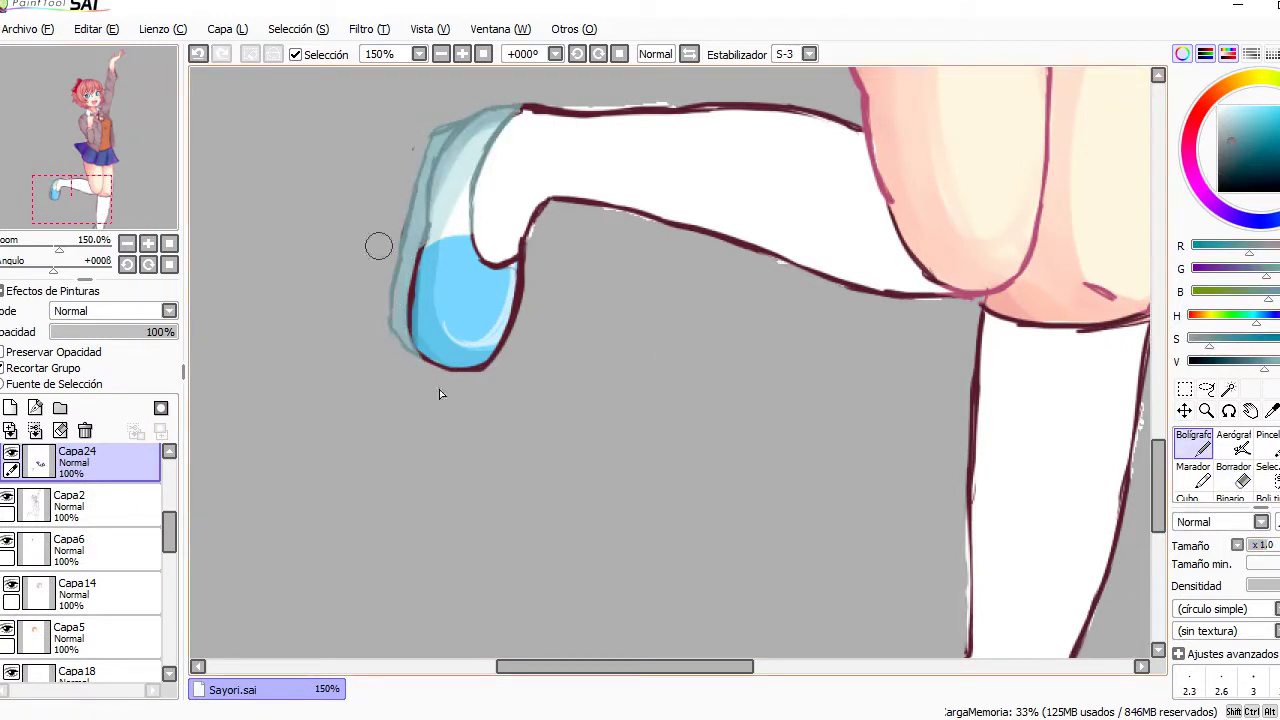
{"action": "left_click_drag", "start_coordinate": [72, 200], "coordinate": [100, 190]}
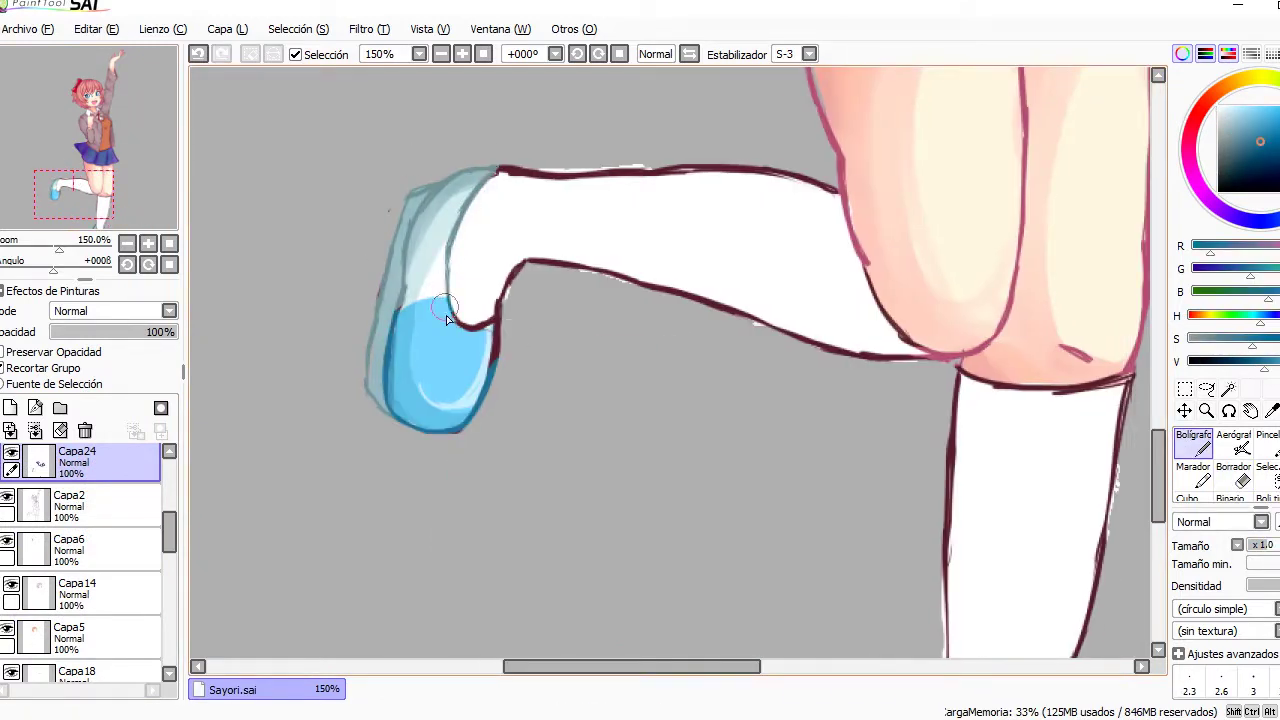
- Lock the opacity of layer Capa10 and brush pale teal shading over both socks
{"action": "scroll", "coordinate": [252, 428], "scroll_direction": "down", "scroll_amount": 4}
{"action": "scroll", "coordinate": [80, 560], "scroll_direction": "down", "scroll_amount": 3}
{"action": "left_click", "coordinate": [70, 550]}
{"action": "scroll", "coordinate": [670, 363], "scroll_direction": "up", "scroll_amount": 3}
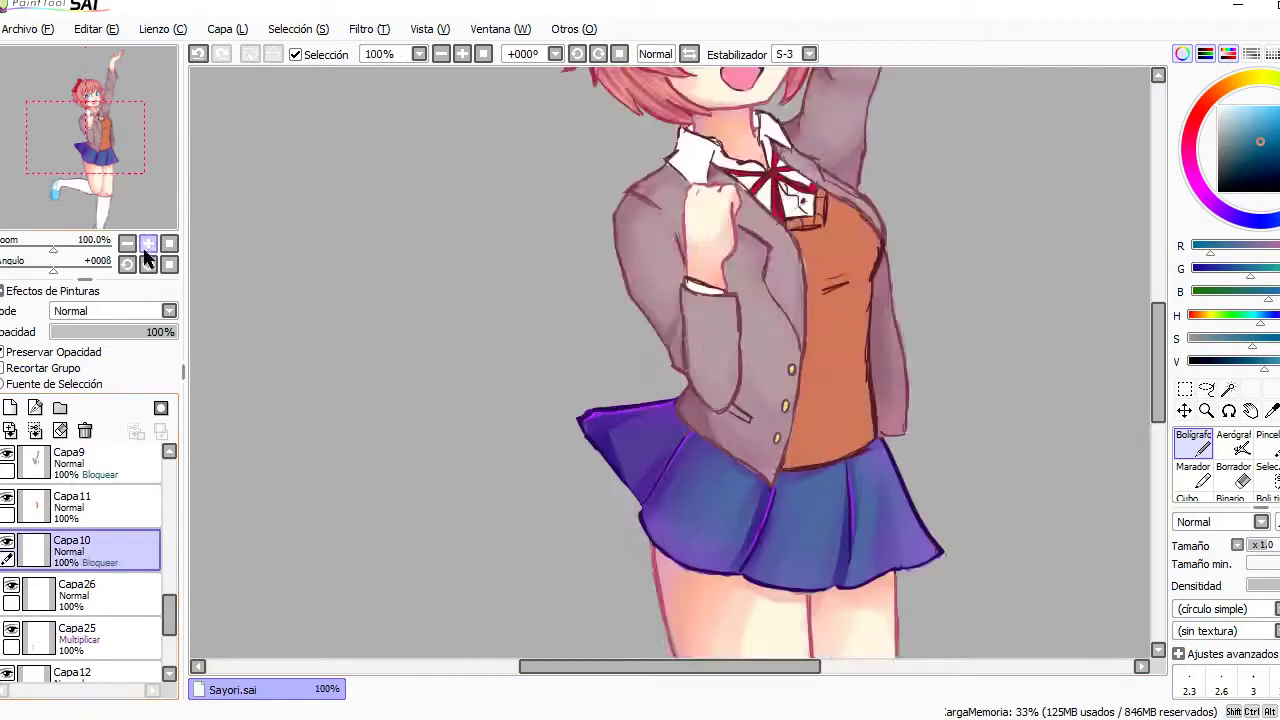
{"action": "left_click", "coordinate": [1266, 440]}
{"action": "scroll", "coordinate": [430, 380], "scroll_direction": "down", "scroll_amount": 3}
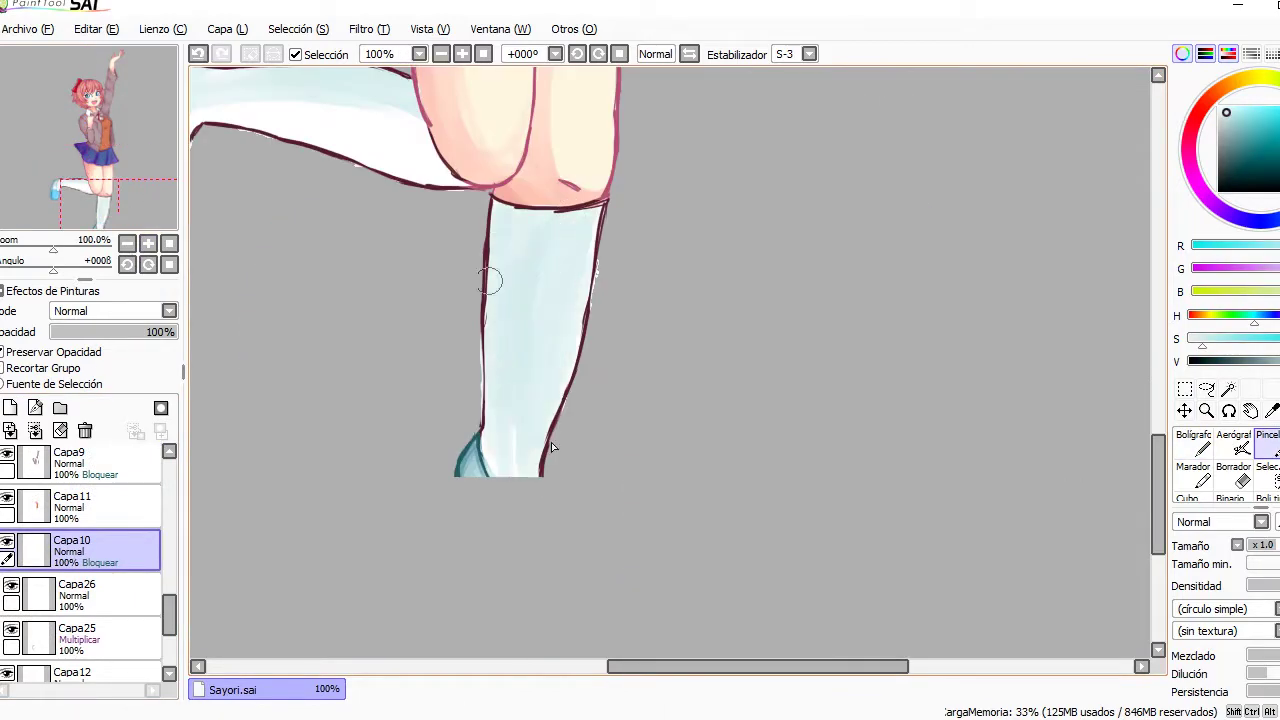
- Brush pale teal shading onto the raised arm's shirt cuff and the shirt front on layer Capa10
{"action": "scroll", "coordinate": [551, 442], "scroll_direction": "up", "scroll_amount": 7}
{"action": "scroll", "coordinate": [525, 284], "scroll_direction": "up", "scroll_amount": 3}
{"action": "scroll", "coordinate": [595, 335], "scroll_direction": "up", "scroll_amount": 3}
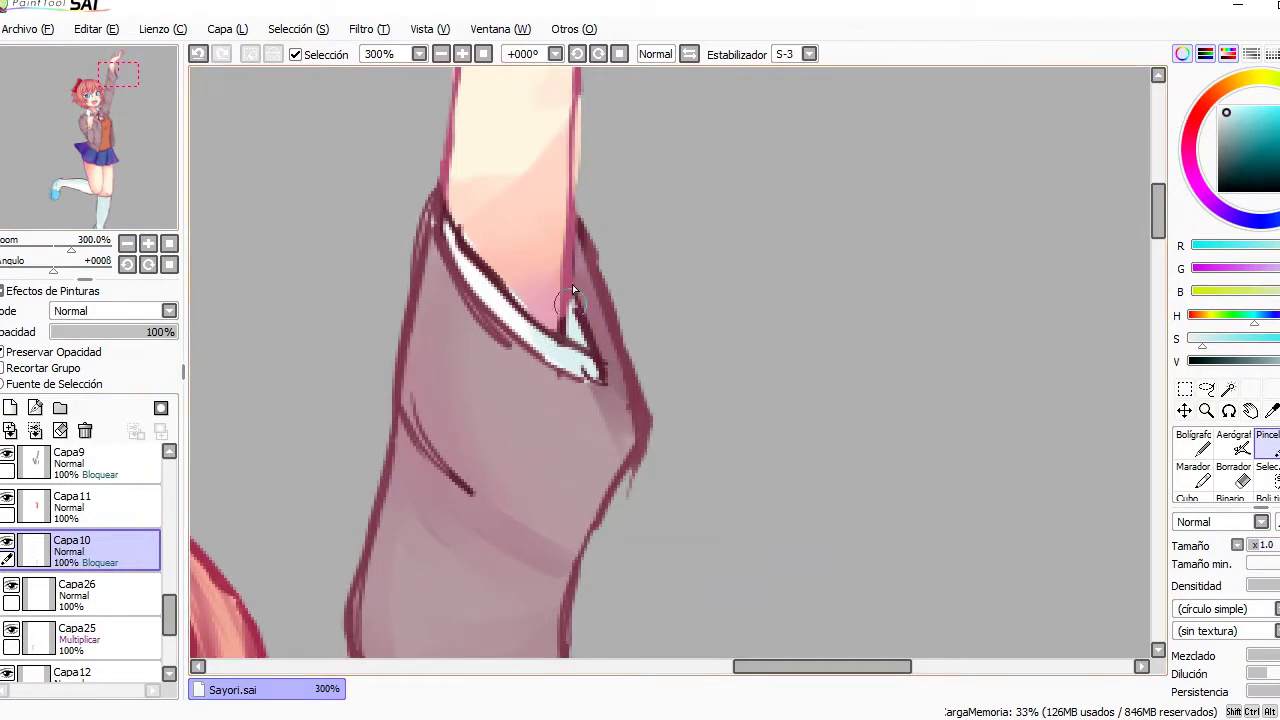
{"action": "scroll", "coordinate": [572, 284], "scroll_direction": "down", "scroll_amount": 5}
{"action": "scroll", "coordinate": [700, 450], "scroll_direction": "down", "scroll_amount": 3}
{"action": "scroll", "coordinate": [750, 571], "scroll_direction": "up", "scroll_amount": 5}
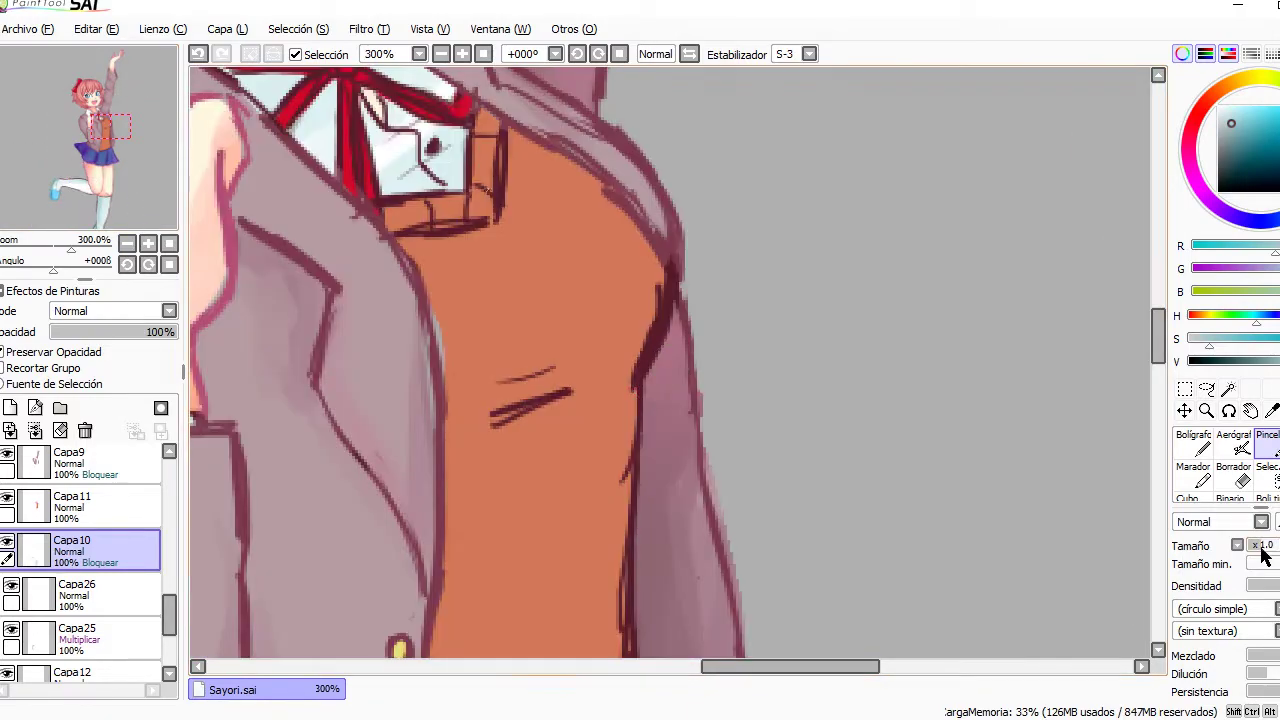
{"action": "scroll", "coordinate": [286, 286], "scroll_direction": "up", "scroll_amount": 2}
- Deepen the socks' shading with a darker teal on layer Capa10 and check the whole figure
{"action": "left_click", "coordinate": [126, 137]}
{"action": "left_click", "coordinate": [97, 166]}
{"action": "left_click", "coordinate": [169, 243]}
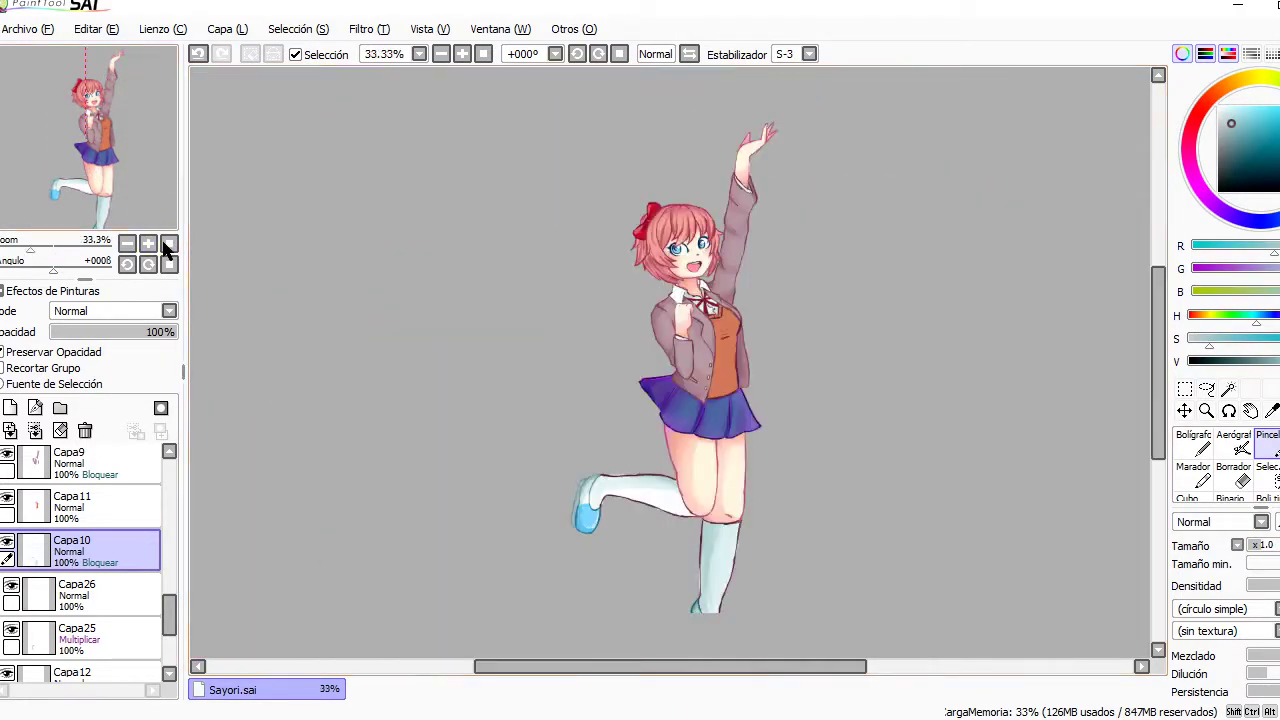
{"action": "left_click", "coordinate": [168, 246]}
- Recolour the outlines of both socks in muted teal with the pen on clipped layer Capa27
{"action": "key", "text": "n"}
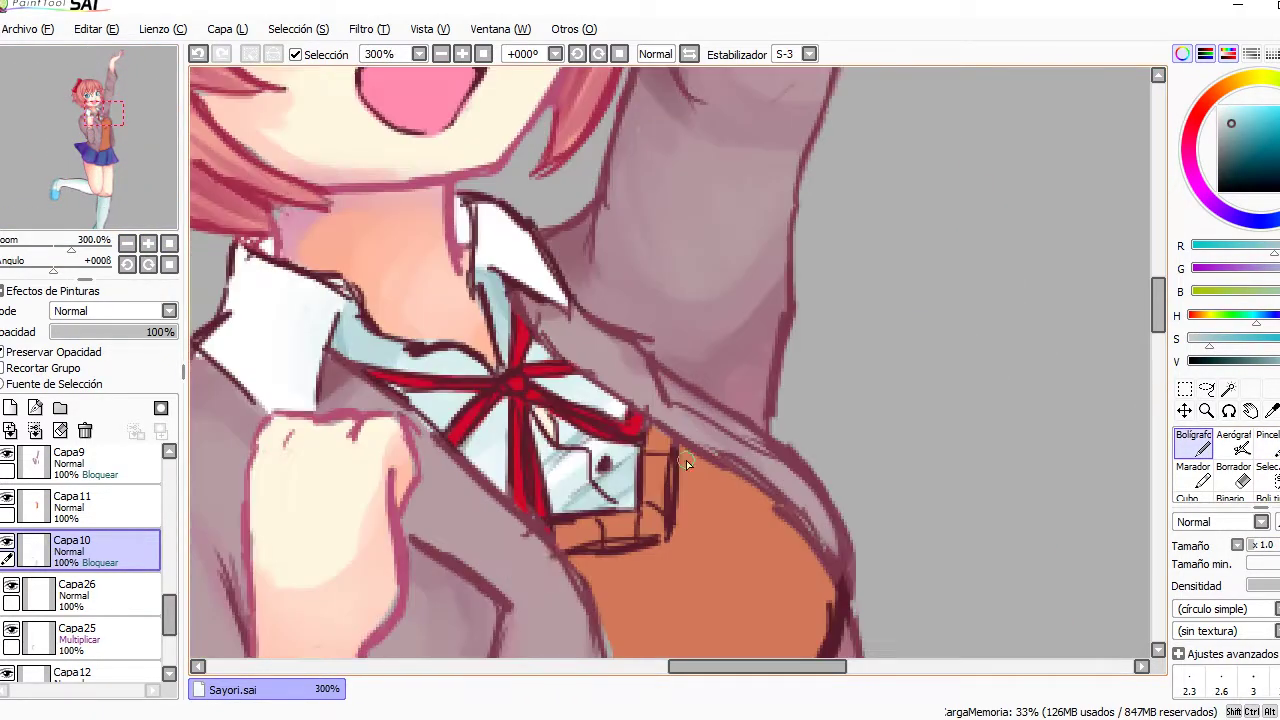
{"action": "scroll", "coordinate": [686, 460], "scroll_direction": "down", "scroll_amount": 4}
{"action": "scroll", "coordinate": [80, 560], "scroll_direction": "down", "scroll_amount": 2}
{"action": "left_click", "coordinate": [80, 565]}
{"action": "scroll", "coordinate": [600, 380], "scroll_direction": "up", "scroll_amount": 2}
{"action": "left_click_drag", "start_coordinate": [440, 360], "coordinate": [650, 352]}
{"action": "left_click_drag", "start_coordinate": [545, 352], "coordinate": [650, 350]}
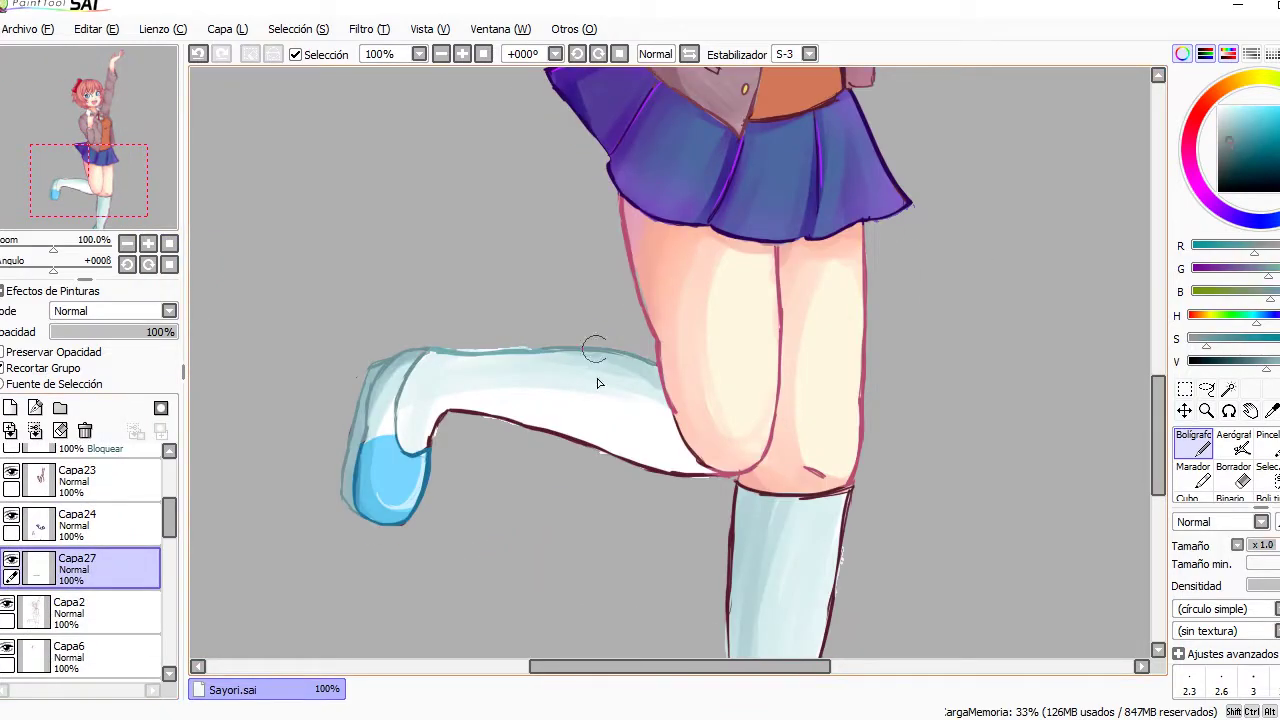
- Recolour the outlines of the shirt collar, shirt front and the fist's cuff in muted teal on layer Capa27
{"action": "scroll", "coordinate": [747, 492], "scroll_direction": "up", "scroll_amount": 8}
{"action": "scroll", "coordinate": [559, 407], "scroll_direction": "up", "scroll_amount": 2}
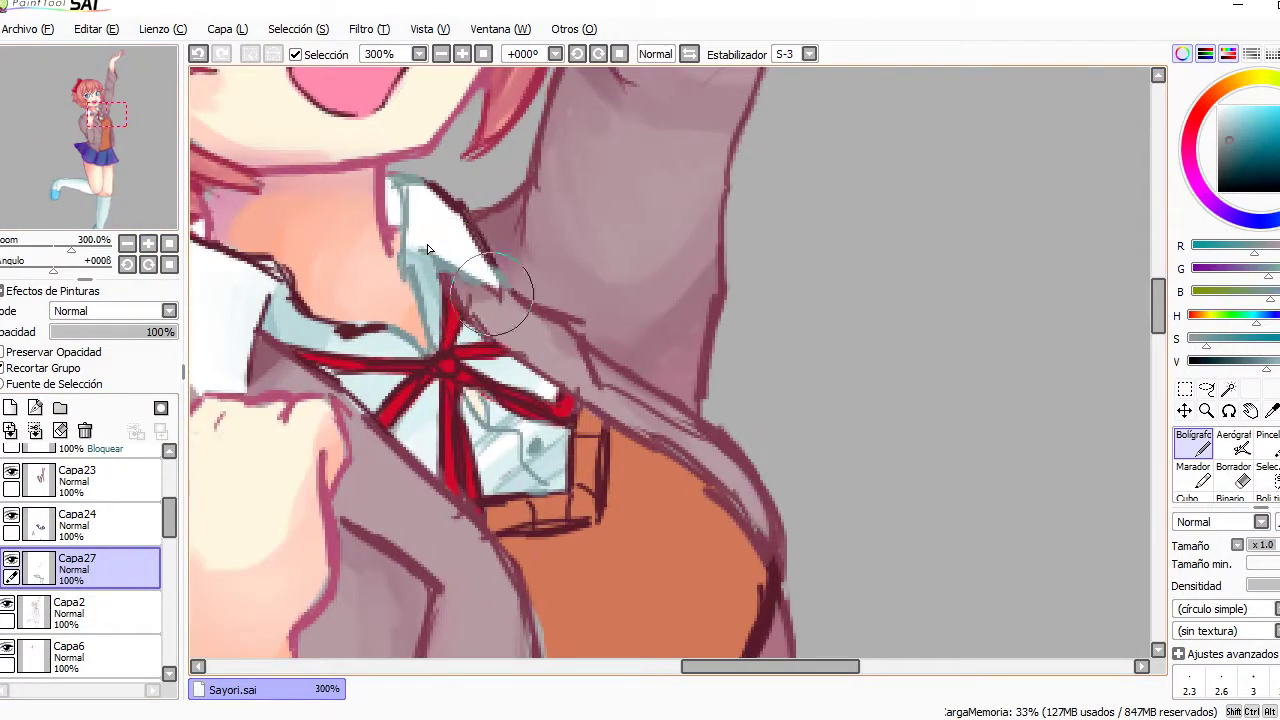
{"action": "scroll", "coordinate": [449, 286], "scroll_direction": "left", "scroll_amount": 3}
{"action": "scroll", "coordinate": [449, 286], "scroll_direction": "down", "scroll_amount": 5}
{"action": "scroll", "coordinate": [460, 330], "scroll_direction": "up", "scroll_amount": 5}
{"action": "scroll", "coordinate": [161, 527], "scroll_direction": "down", "scroll_amount": 3}
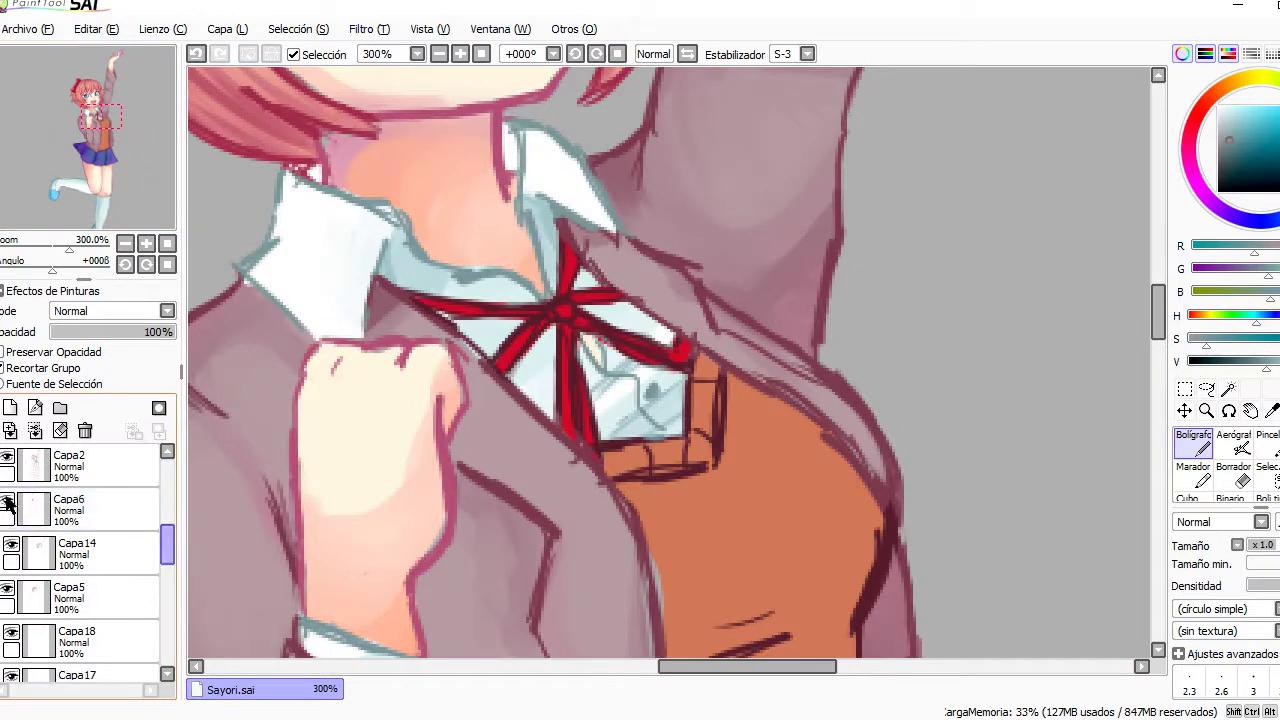
- Create layer Capa28 above Capa7 and brush a pale lavender-grey shadow onto the whites of both eyes
{"action": "scroll", "coordinate": [80, 560], "scroll_direction": "down", "scroll_amount": 4}
{"action": "left_click", "coordinate": [80, 634]}
{"action": "left_click", "coordinate": [167, 244]}
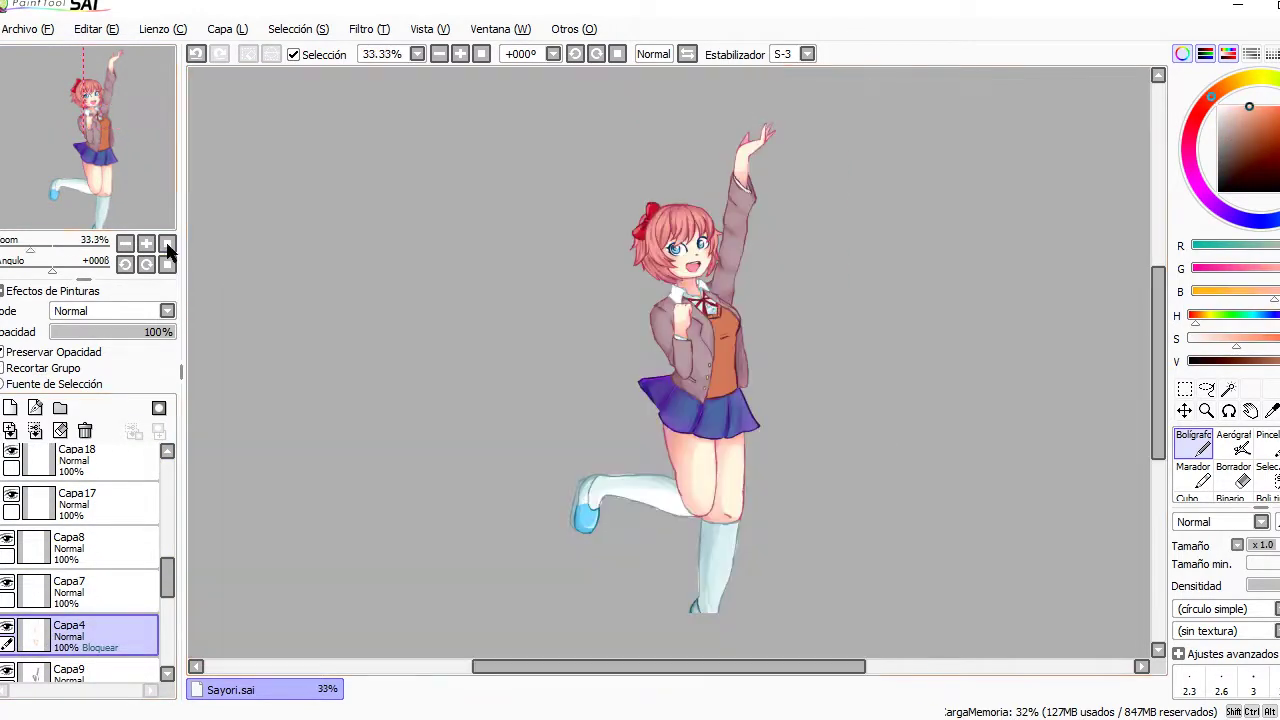
{"action": "scroll", "coordinate": [101, 164], "scroll_direction": "up", "scroll_amount": 5}
{"action": "left_click", "coordinate": [10, 407]}
{"action": "scroll", "coordinate": [560, 330], "scroll_direction": "up", "scroll_amount": 1}
{"action": "key", "text": "b"}
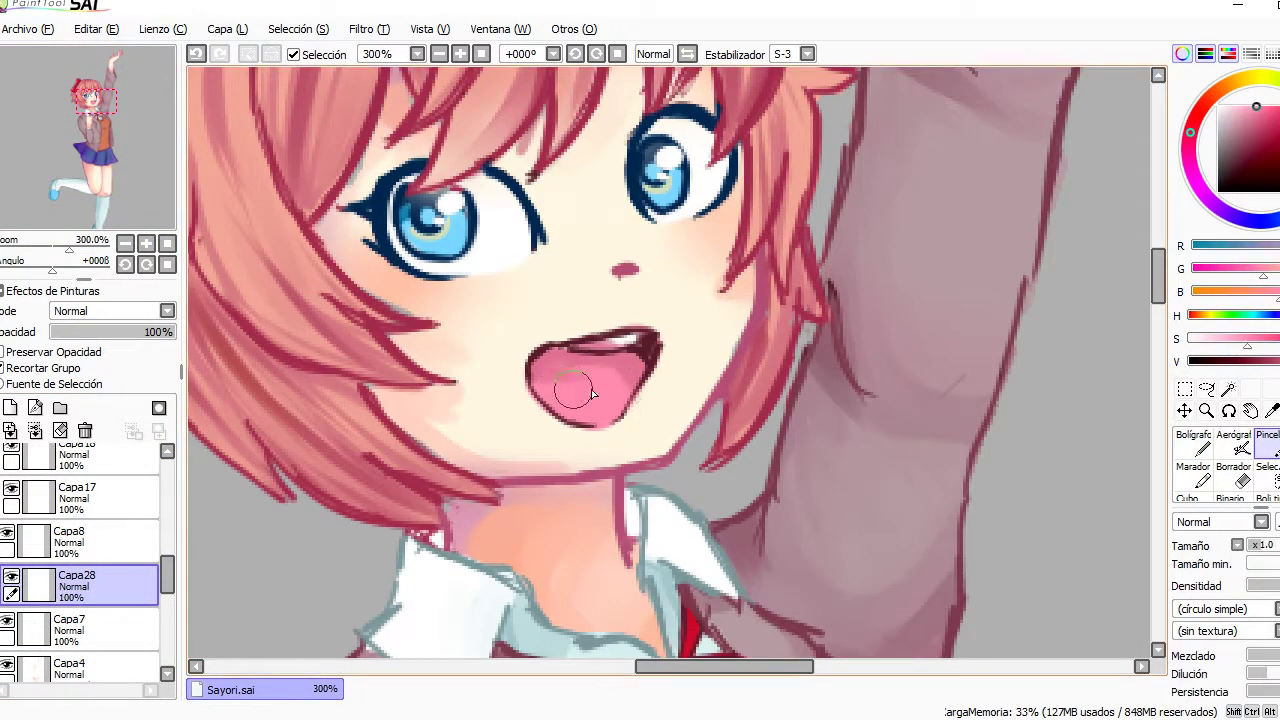
{"action": "left_click", "coordinate": [494, 206], "text": "alt"}
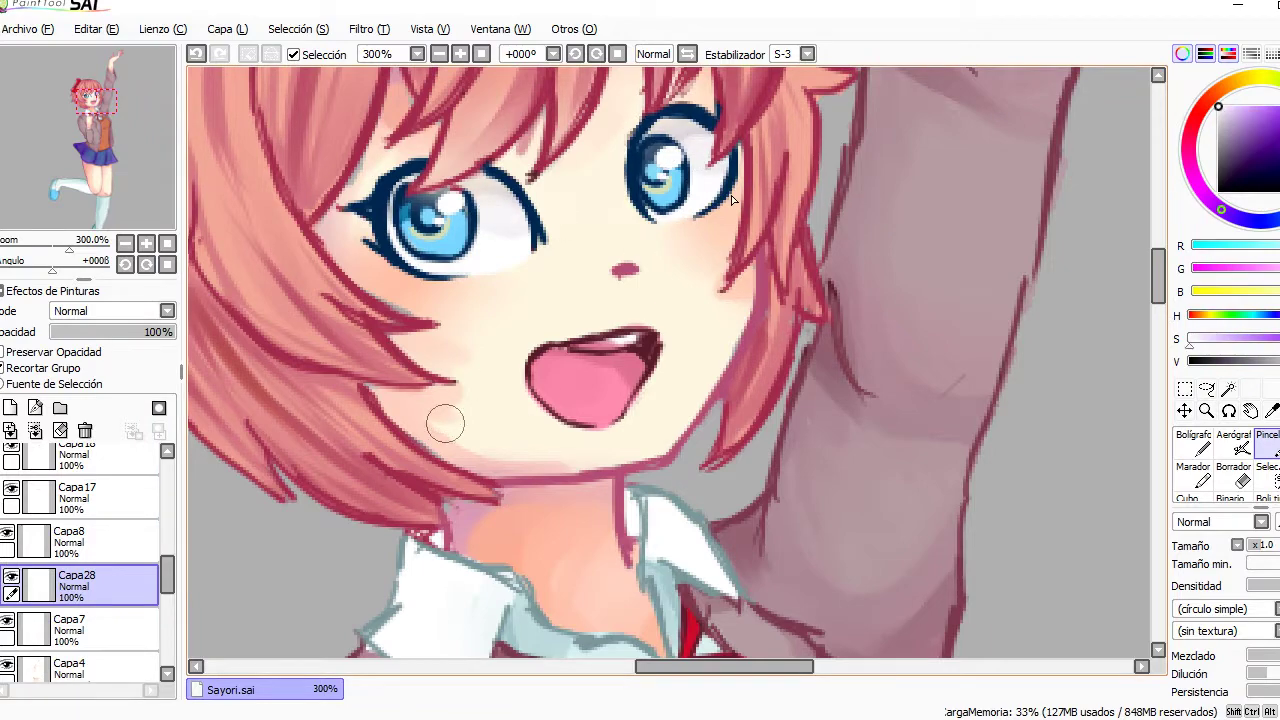
- Erase stray line art along the jacket and raised sleeve on layer Capa2
{"action": "key", "text": "e"}
{"action": "scroll", "coordinate": [108, 169], "scroll_direction": "down", "scroll_amount": 3}
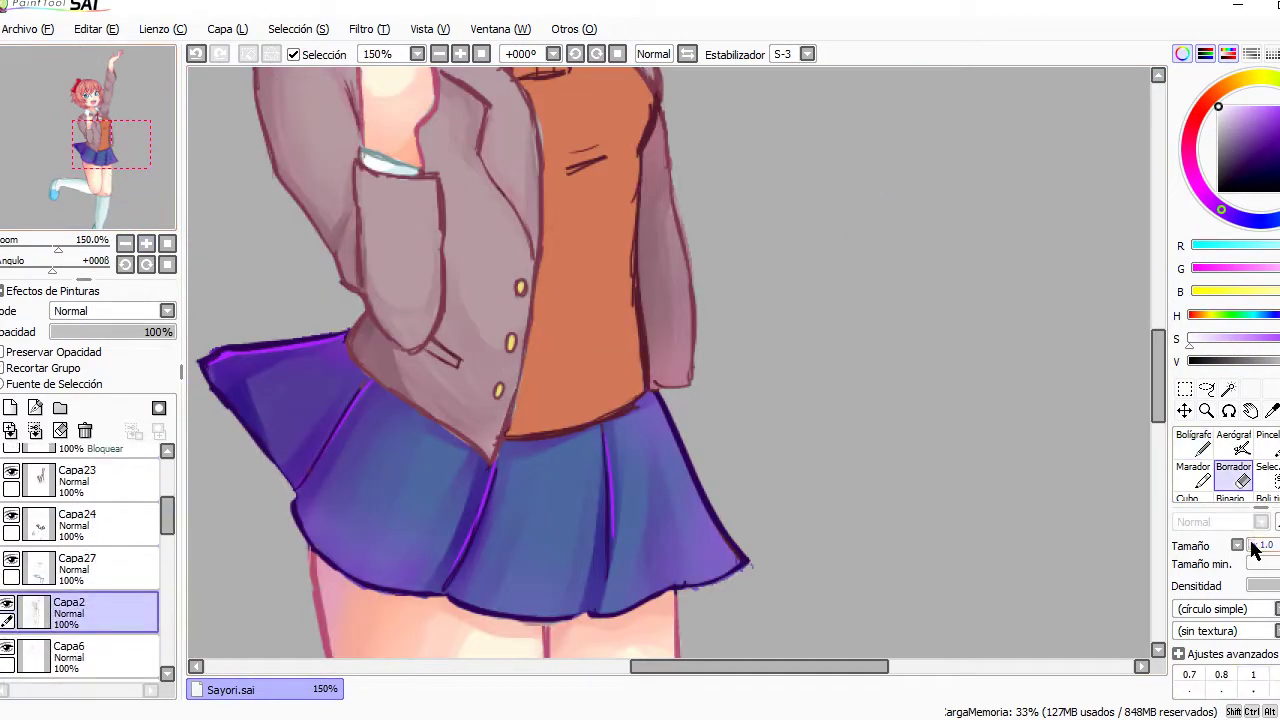
{"action": "scroll", "coordinate": [572, 419], "scroll_direction": "up", "scroll_amount": 3}
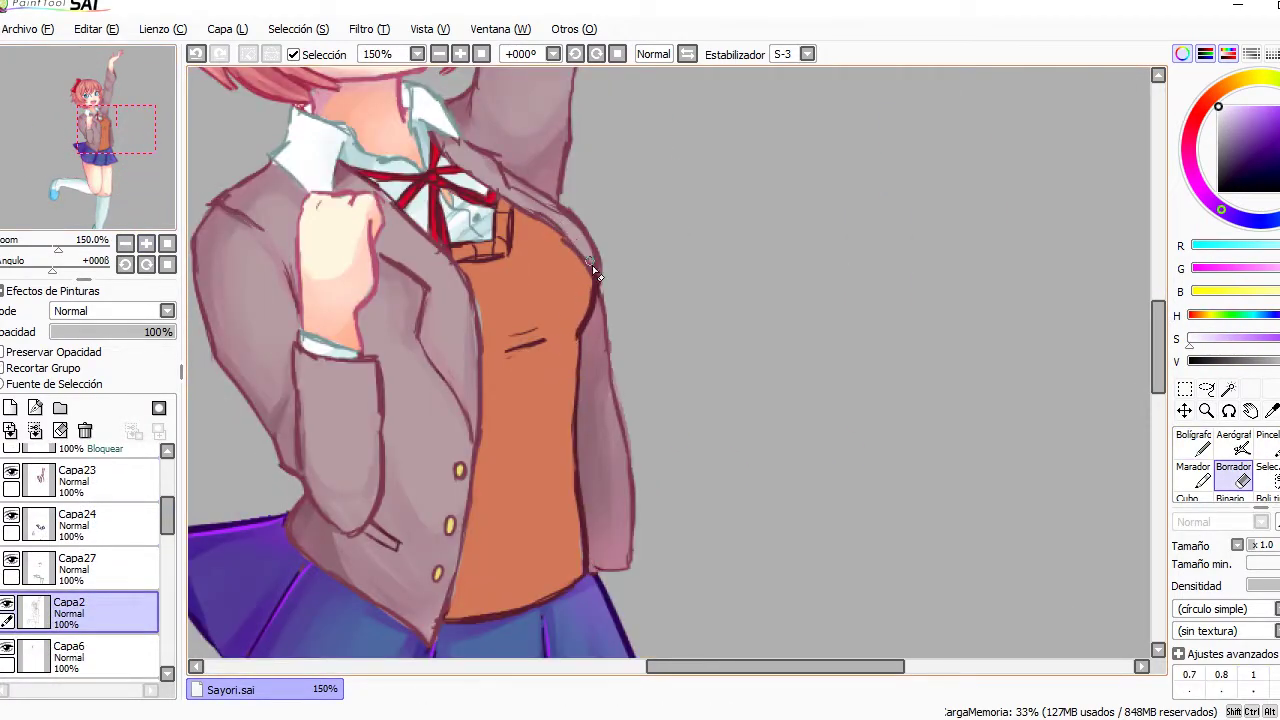
{"action": "scroll", "coordinate": [592, 265], "scroll_direction": "up", "scroll_amount": 3}
{"action": "scroll", "coordinate": [57, 186], "scroll_direction": "up", "scroll_amount": 3}
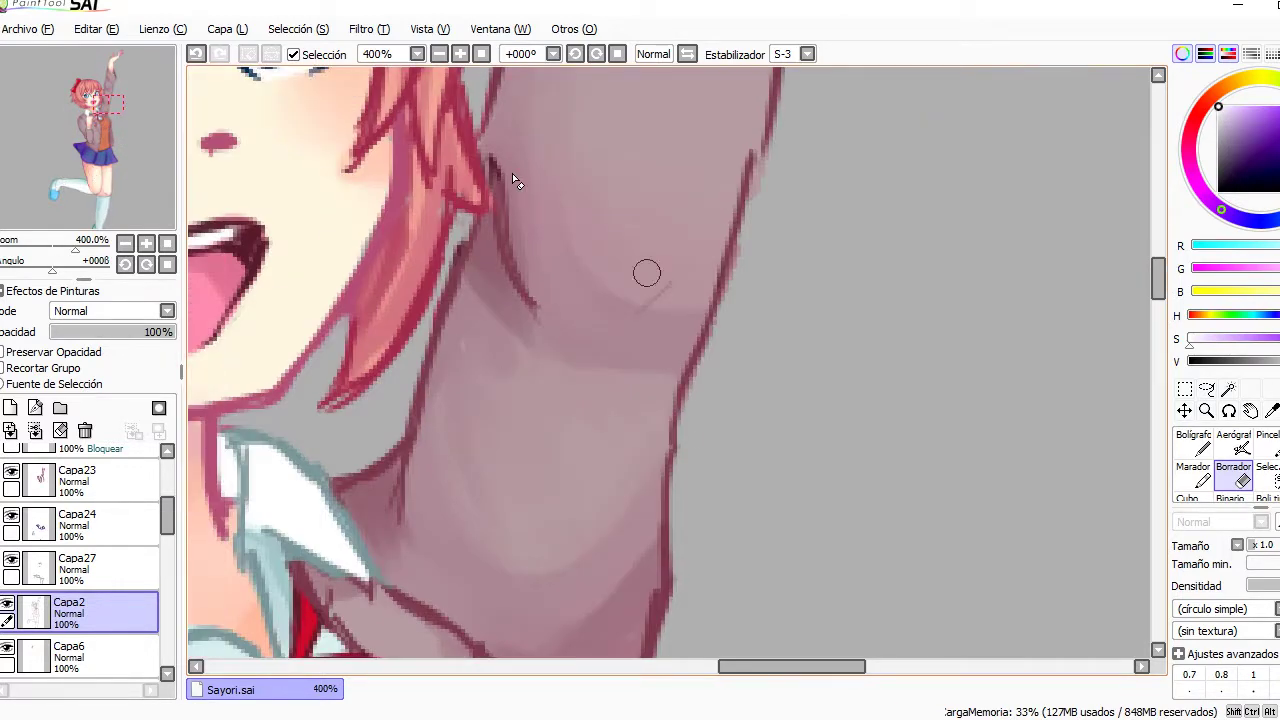
{"action": "scroll", "coordinate": [512, 180], "scroll_direction": "down", "scroll_amount": 3}
{"action": "scroll", "coordinate": [583, 277], "scroll_direction": "up", "scroll_amount": 3}
- Recolour the outline of the raised arm's shirt cuff in muted teal on layer Capa24
{"action": "left_click", "coordinate": [63, 214]}
{"action": "key", "text": "n"}
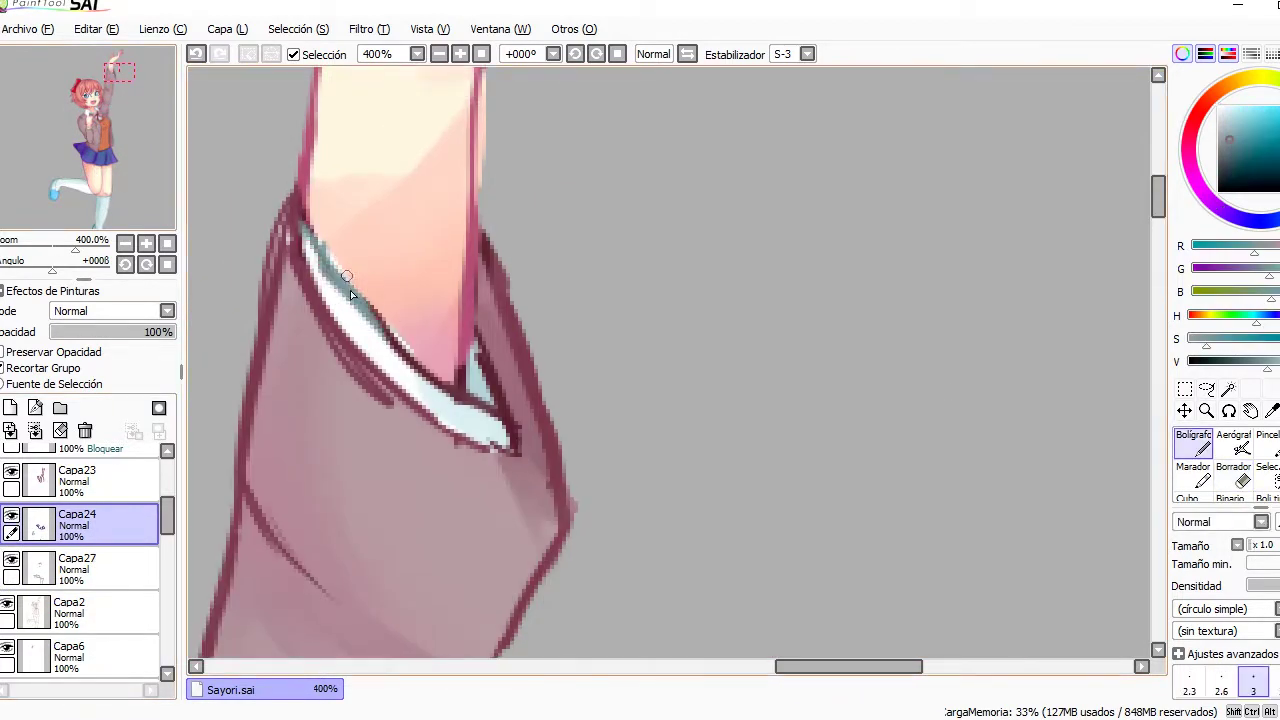
{"action": "mouse_move", "coordinate": [350, 293]}
{"action": "left_mouse_down"}
{"action": "mouse_move", "coordinate": [495, 415]}
{"action": "mouse_move", "coordinate": [512, 448]}
{"action": "left_mouse_up"}
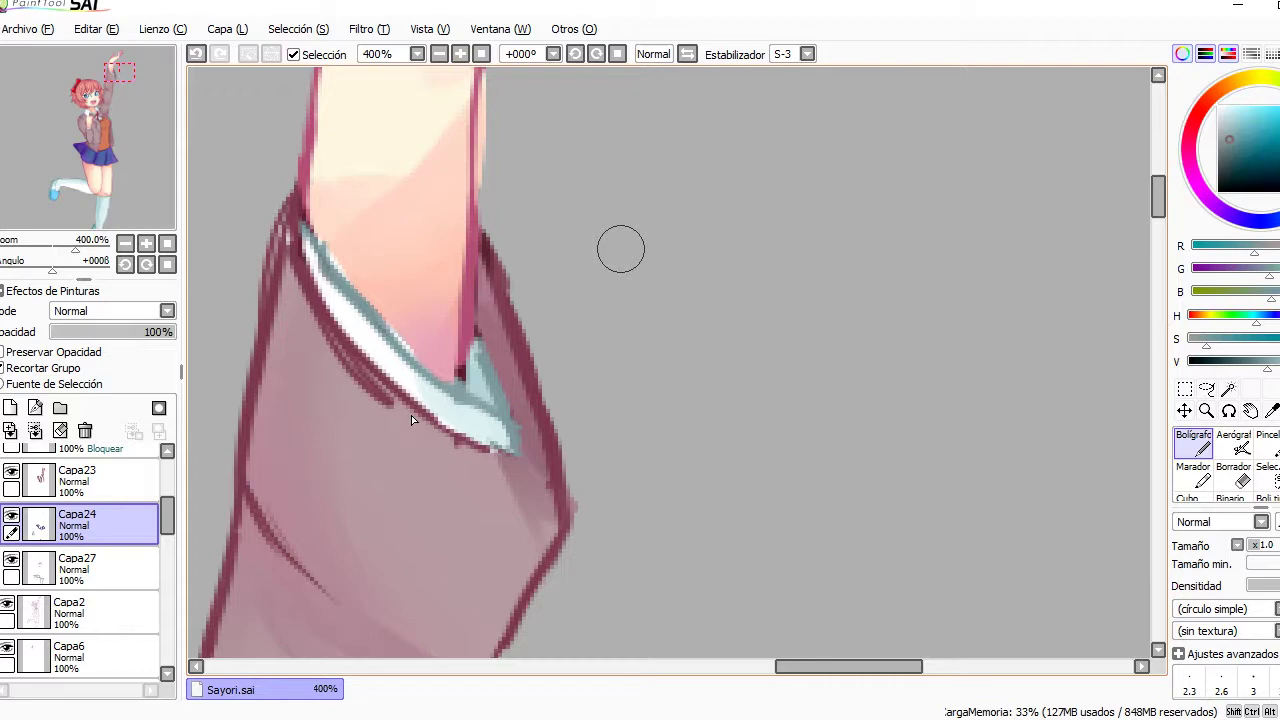
- Clean up stray line art on layer Capa2 from the raised cuff down to the socks and shoe, and check the whole figure
{"action": "left_click", "coordinate": [411, 418], "text": "ctrl"}
{"action": "key", "text": "e"}
{"action": "key", "text": "ctrl+minus"}
{"action": "scroll", "coordinate": [445, 378], "scroll_direction": "down", "scroll_amount": 15}
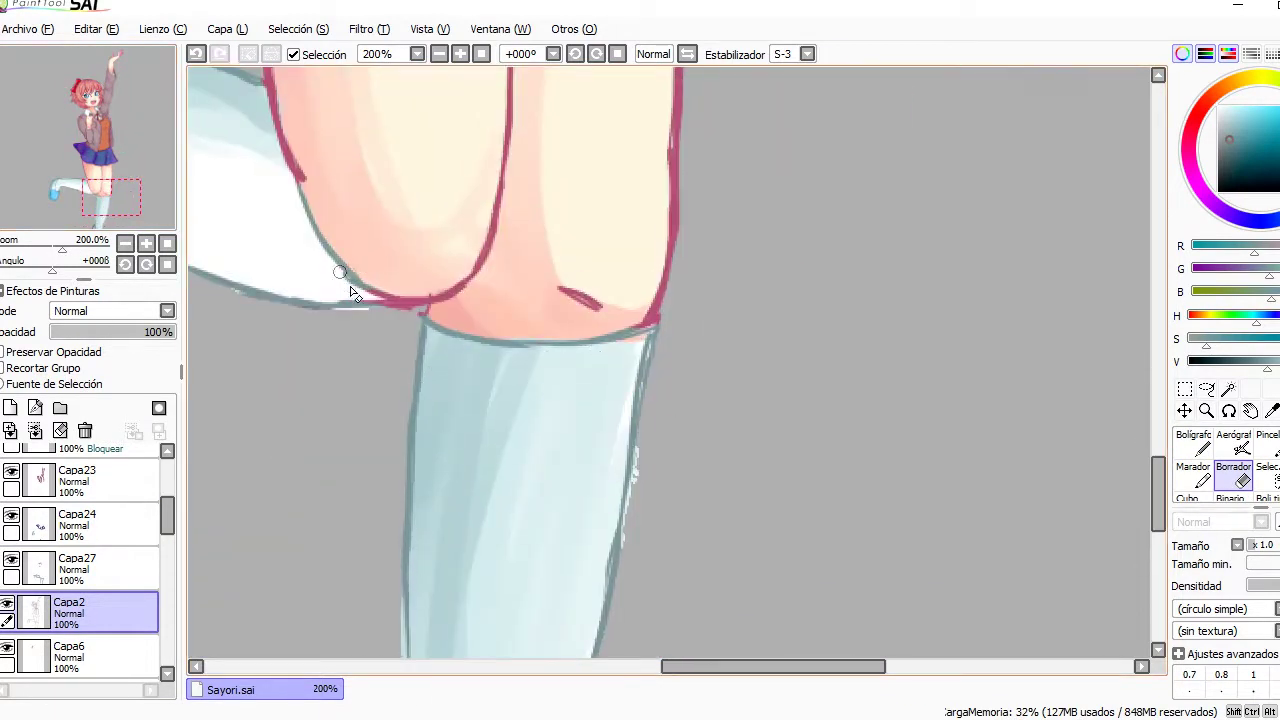
{"action": "scroll", "coordinate": [352, 293], "scroll_direction": "left", "scroll_amount": 8}
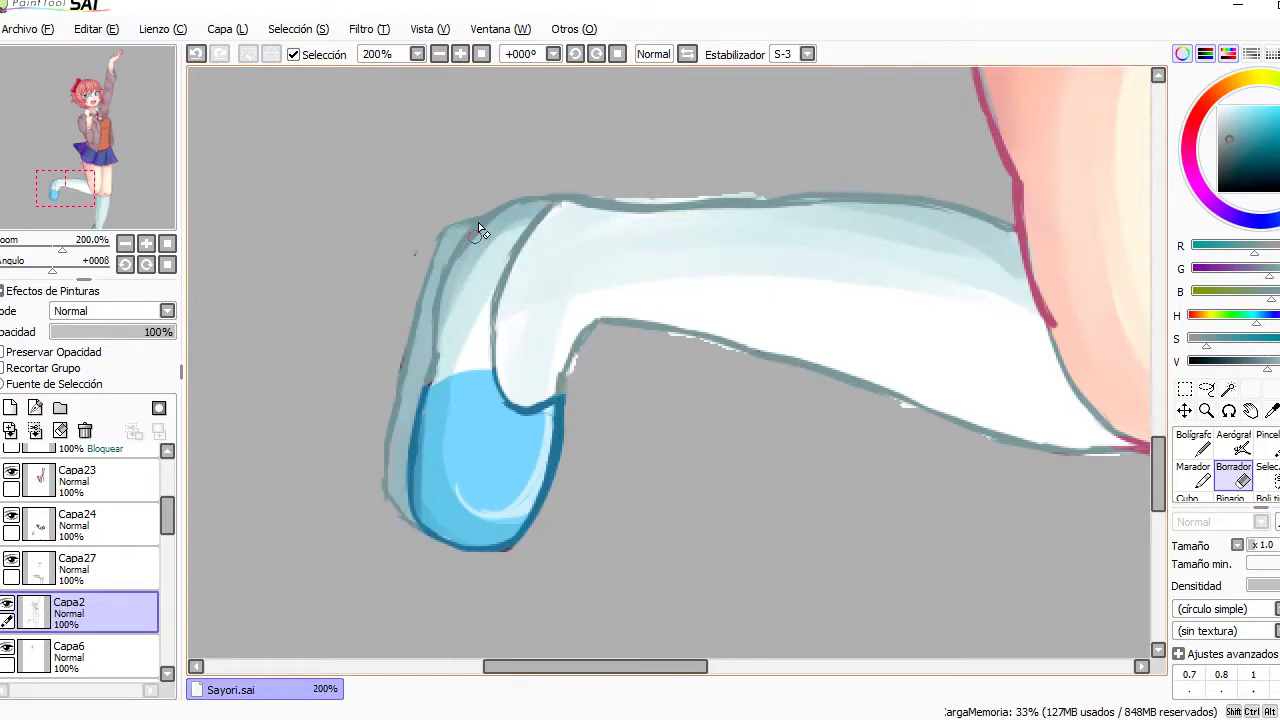
{"action": "scroll", "coordinate": [478, 222], "scroll_direction": "up", "scroll_amount": 15}
{"action": "scroll", "coordinate": [478, 222], "scroll_direction": "right", "scroll_amount": 4}
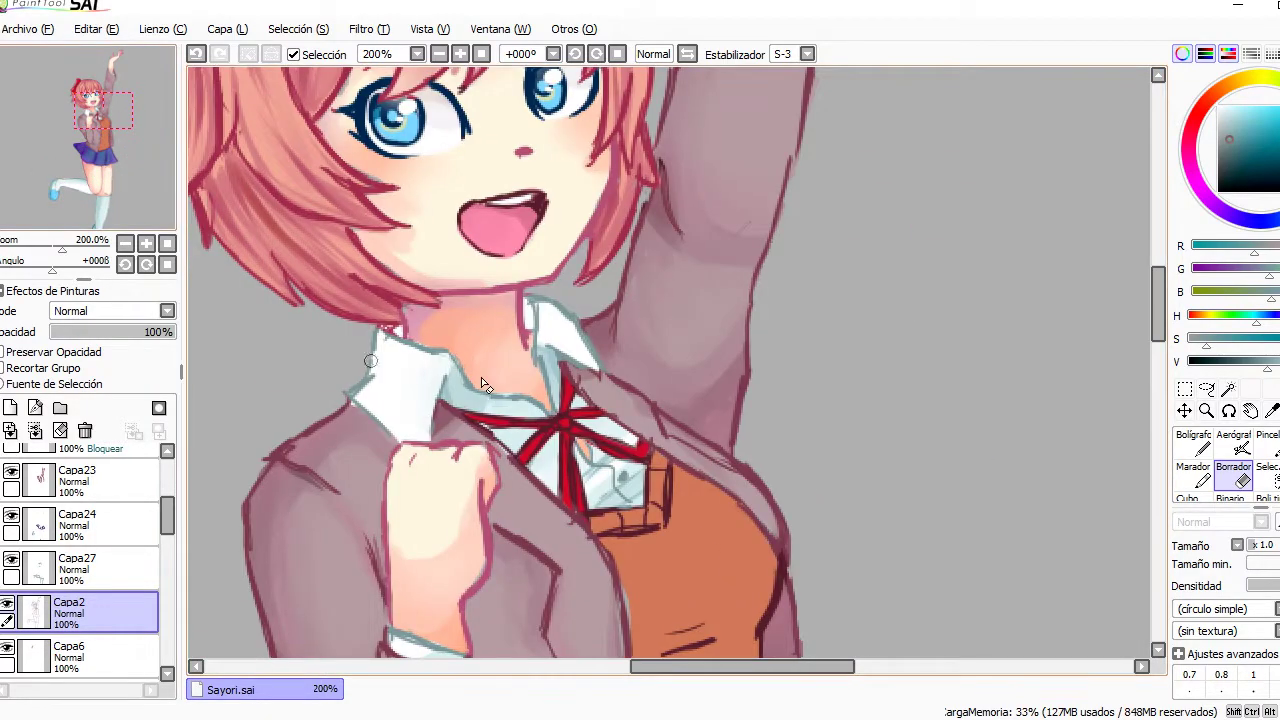
{"action": "scroll", "coordinate": [366, 399], "scroll_direction": "up", "scroll_amount": 5}
{"action": "scroll", "coordinate": [410, 285], "scroll_direction": "left", "scroll_amount": 3}
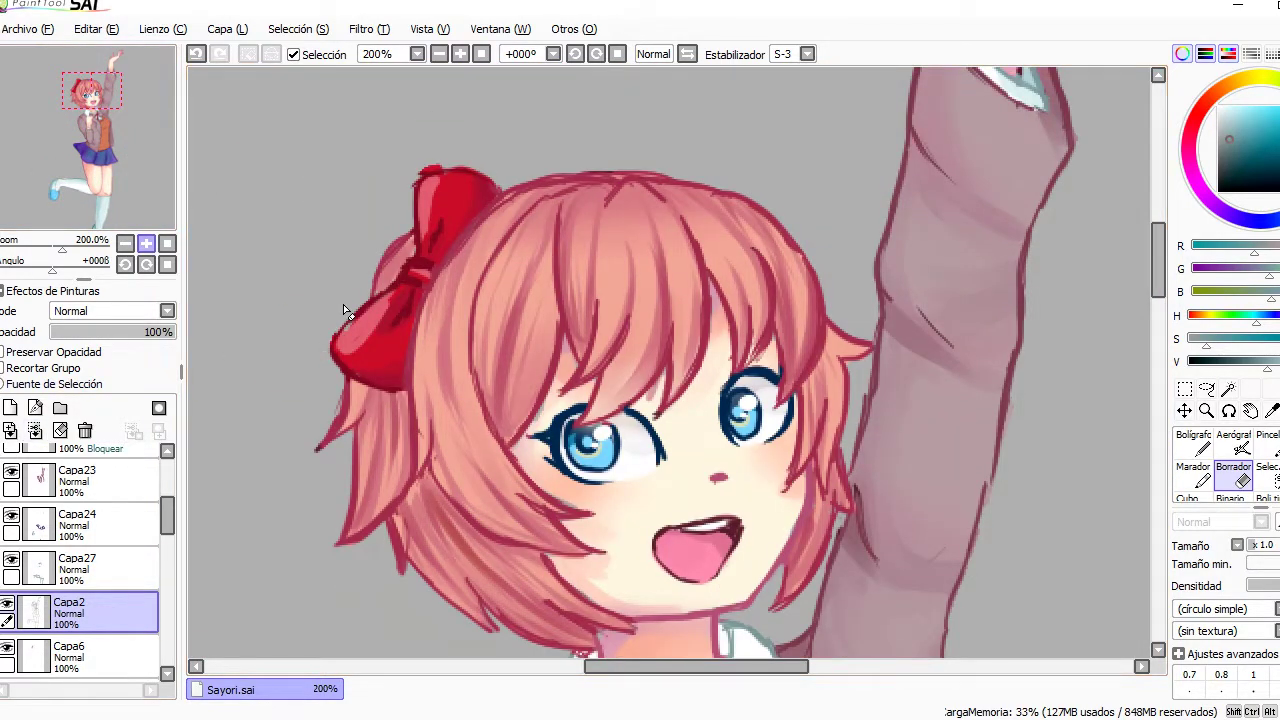
{"action": "left_click", "coordinate": [167, 245]}
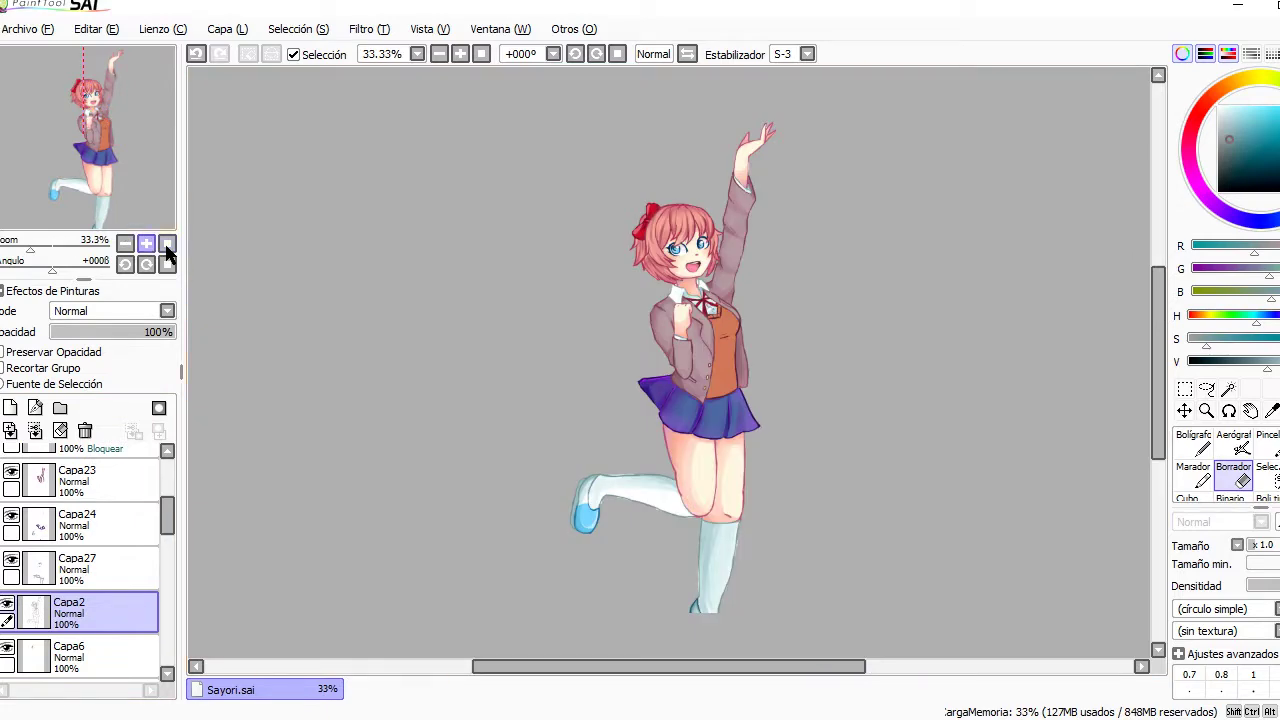
- Draw a series of dark red diagonal lines curving up the orange vest on layer Capa2
{"action": "left_click", "coordinate": [124, 168]}
{"action": "key", "text": "n"}
{"action": "left_click_drag", "start_coordinate": [505, 565], "coordinate": [673, 325]}
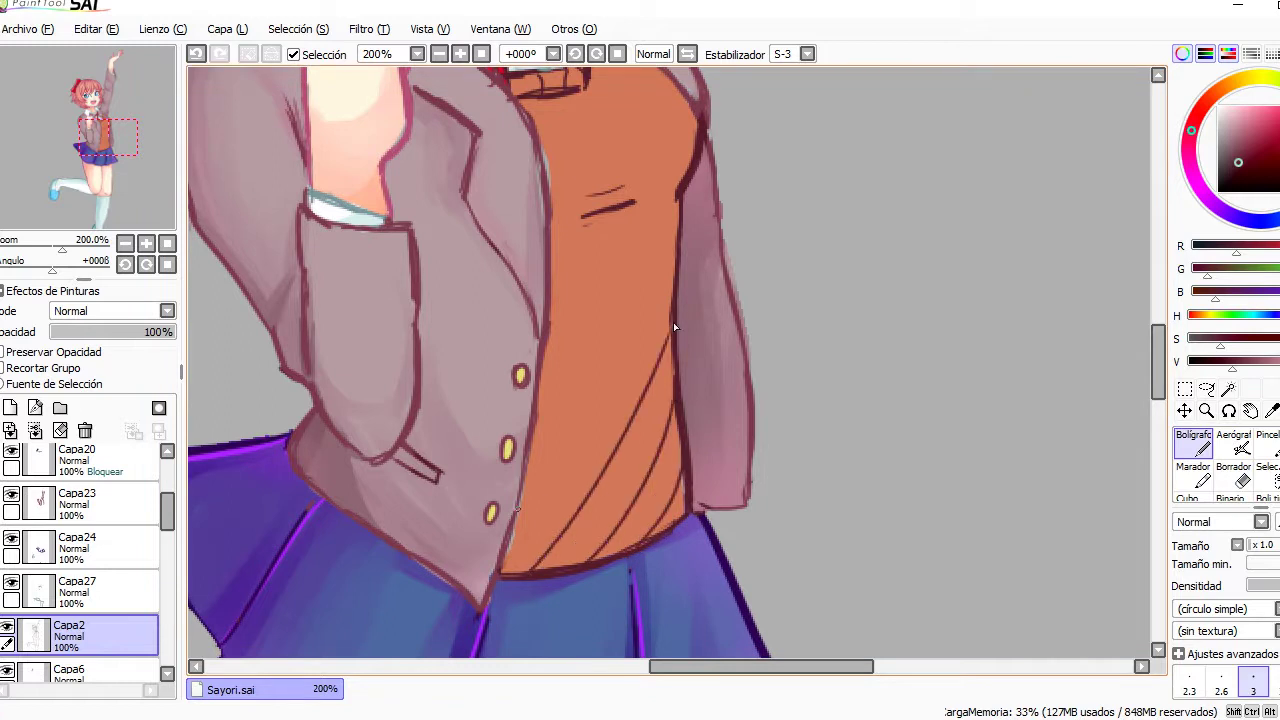
{"action": "left_click_drag", "start_coordinate": [512, 536], "coordinate": [654, 306]}
{"action": "left_click_drag", "start_coordinate": [536, 416], "coordinate": [642, 248]}
{"action": "left_click_drag", "start_coordinate": [117, 173], "coordinate": [120, 168]}
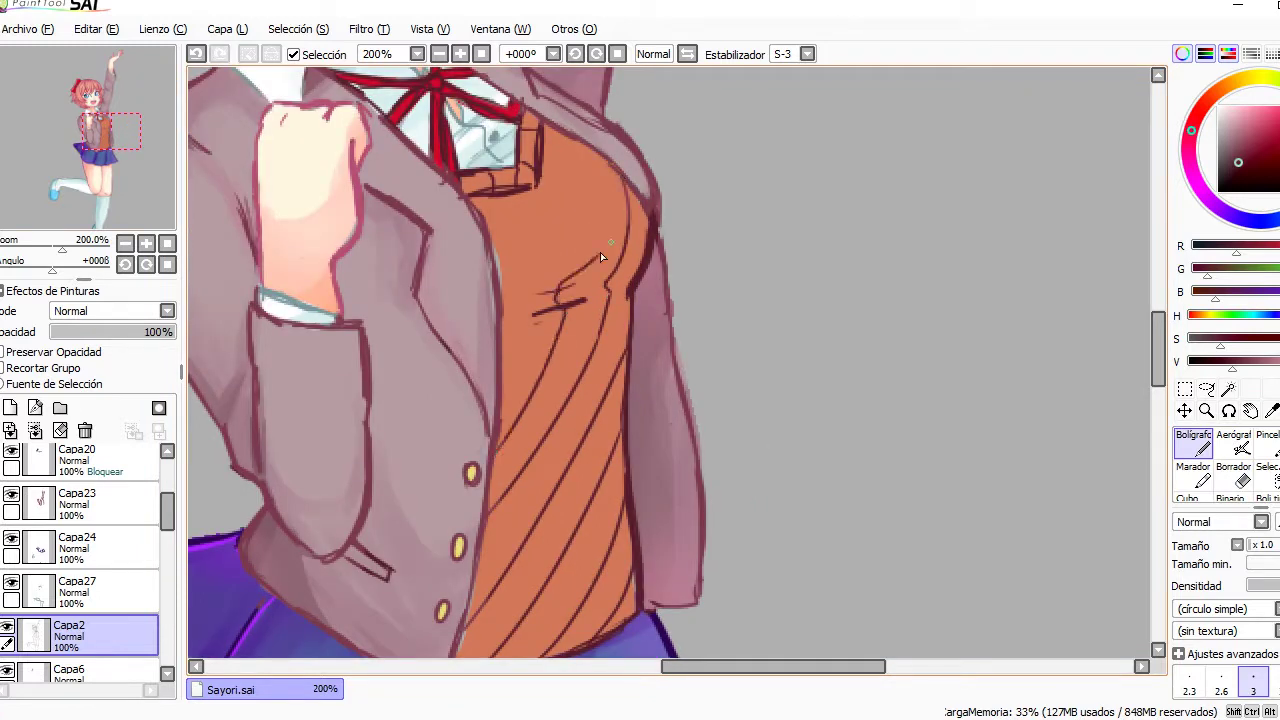
{"action": "key", "text": "ctrl+z"}
{"action": "key", "text": "ctrl+y"}
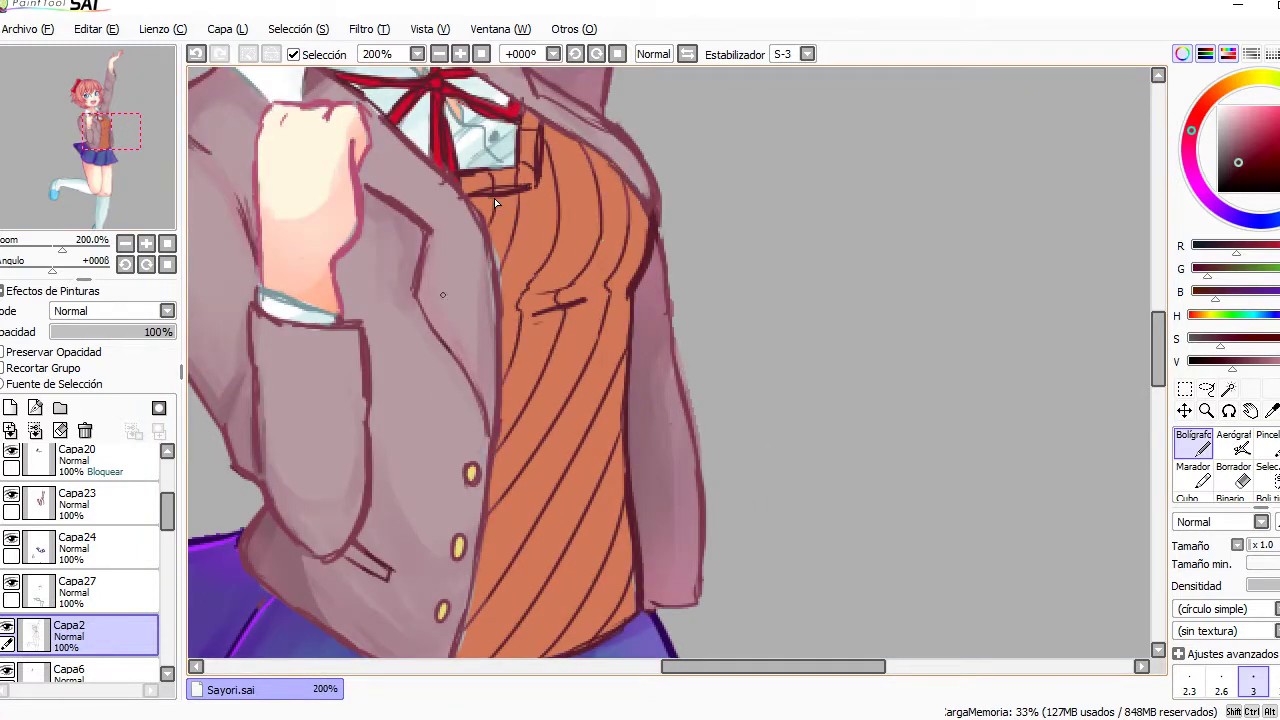
- Cross the vest's diagonals with opposing dark red lines to complete its diamond pattern on layer Capa2
{"action": "left_click_drag", "start_coordinate": [97, 141], "coordinate": [97, 145]}
{"action": "left_click_drag", "start_coordinate": [496, 542], "coordinate": [518, 566]}
{"action": "left_click_drag", "start_coordinate": [480, 462], "coordinate": [589, 563]}
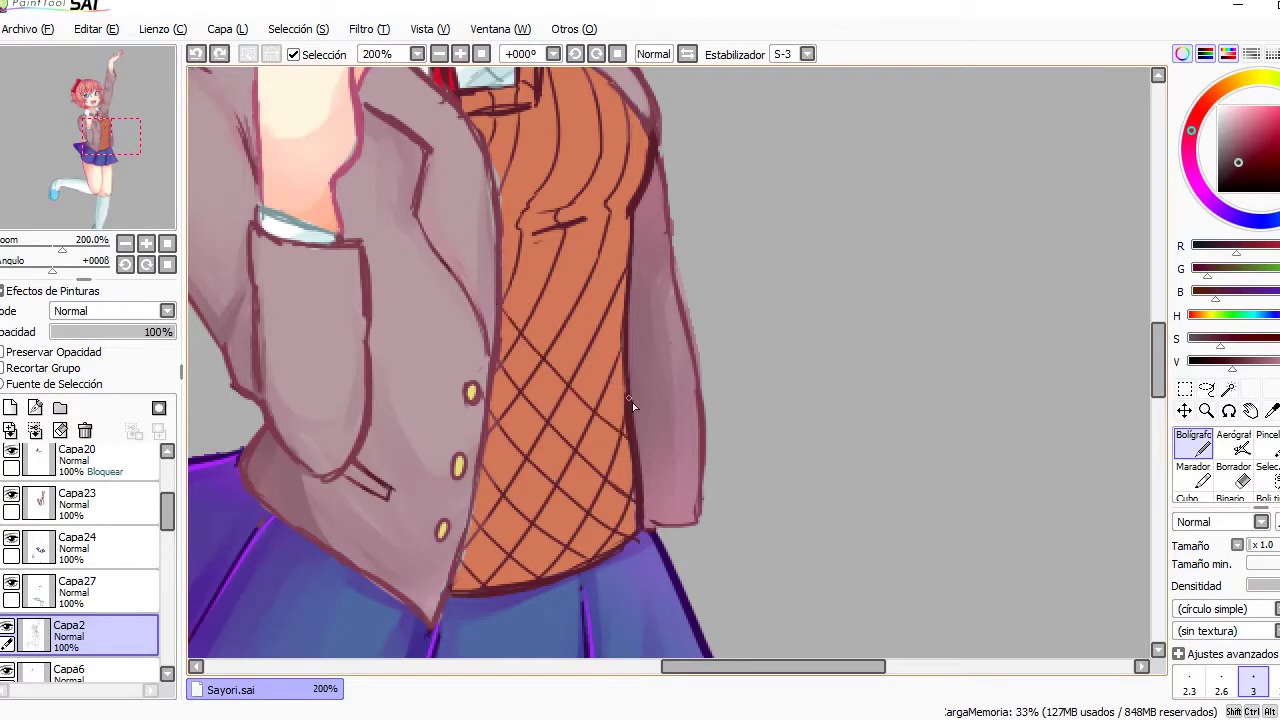
{"action": "scroll", "coordinate": [600, 330], "scroll_direction": "up", "scroll_amount": 1}
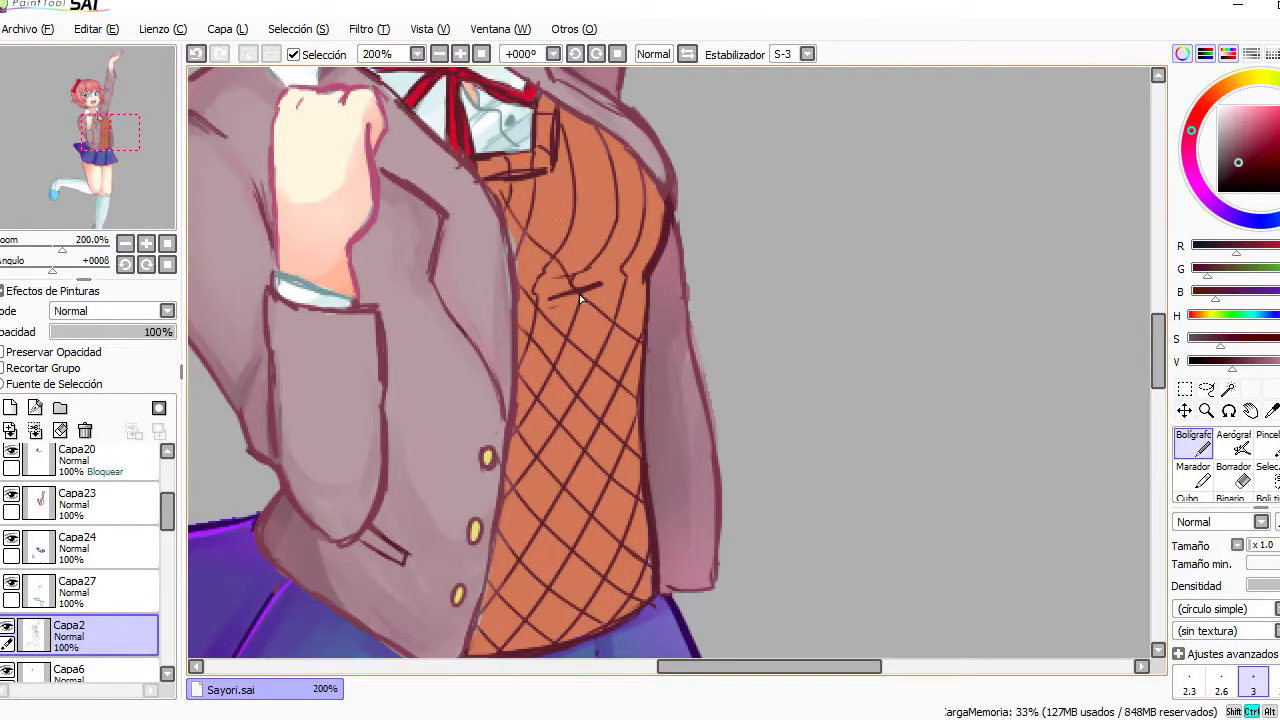
{"action": "scroll", "coordinate": [581, 298], "scroll_direction": "down", "scroll_amount": 5}
{"action": "scroll", "coordinate": [506, 192], "scroll_direction": "up", "scroll_amount": 5}
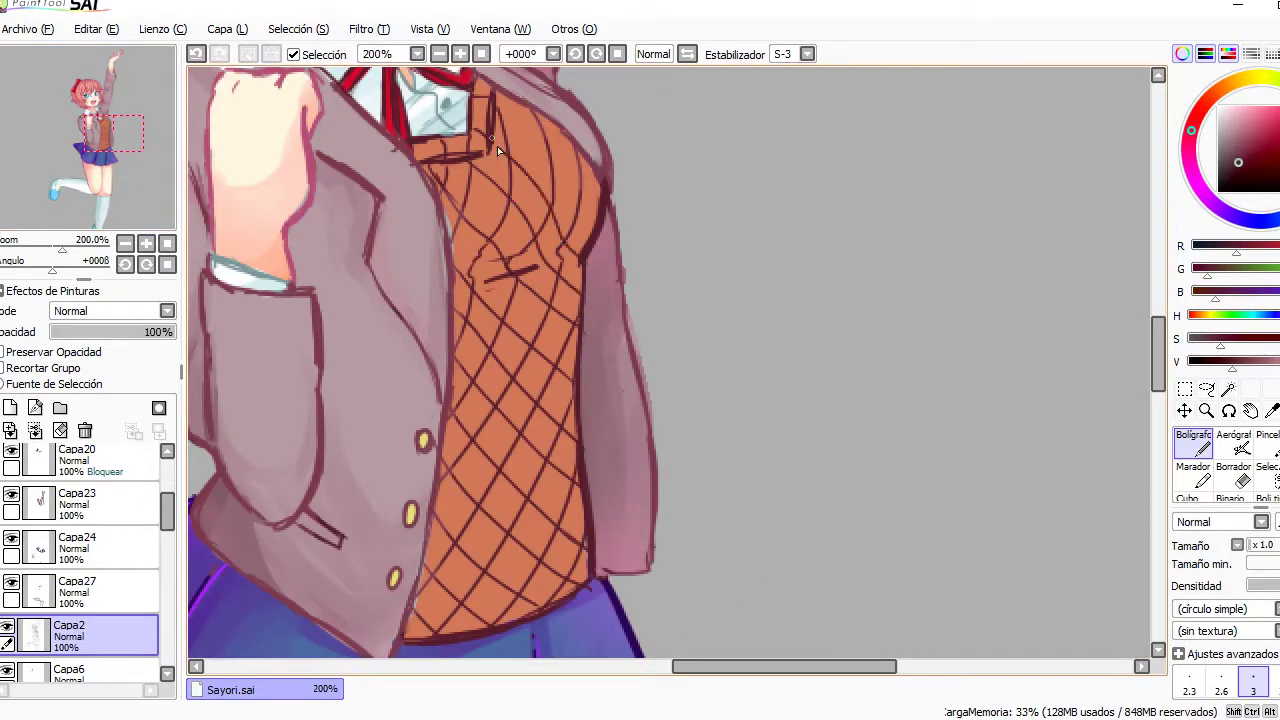
{"action": "scroll", "coordinate": [503, 109], "scroll_direction": "down", "scroll_amount": 5}
{"action": "scroll", "coordinate": [130, 164], "scroll_direction": "up", "scroll_amount": 2}
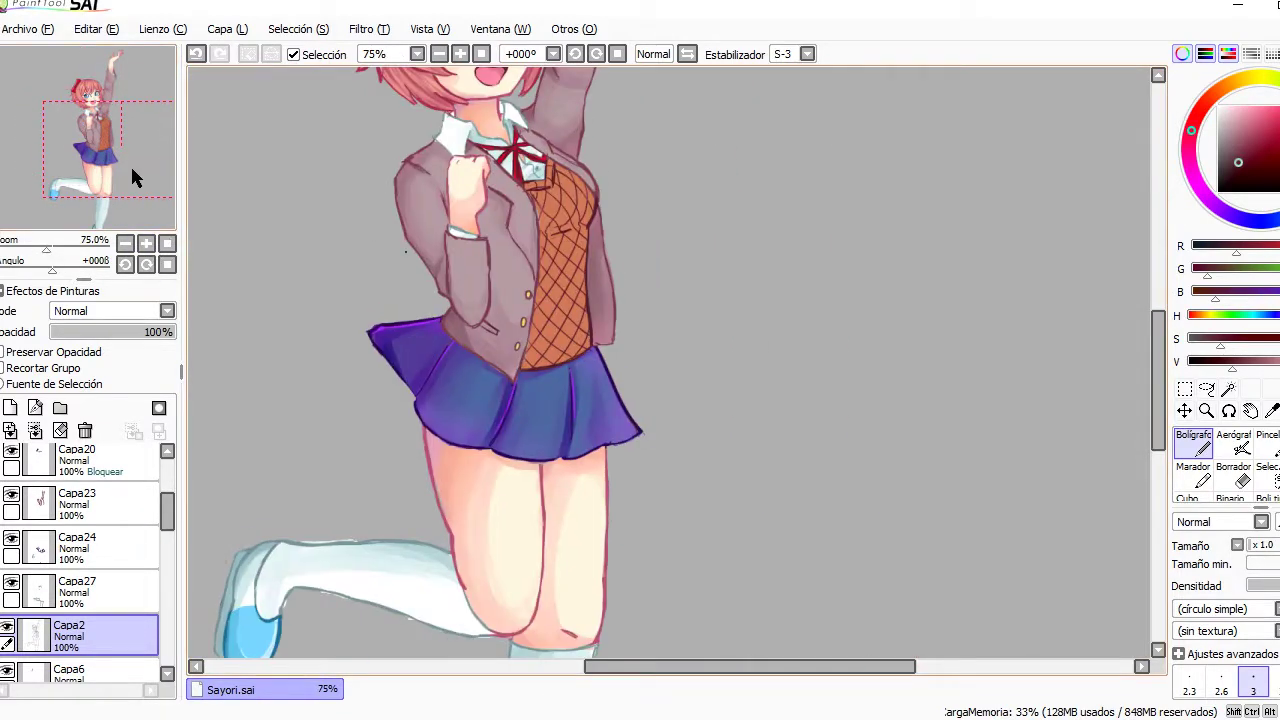
- Create layer Capa29 above Capa11 and brush darker orange and red shading over the vest, deepest at its lower edge
{"action": "scroll", "coordinate": [108, 194], "scroll_direction": "up", "scroll_amount": 2}
{"action": "key", "text": "b"}
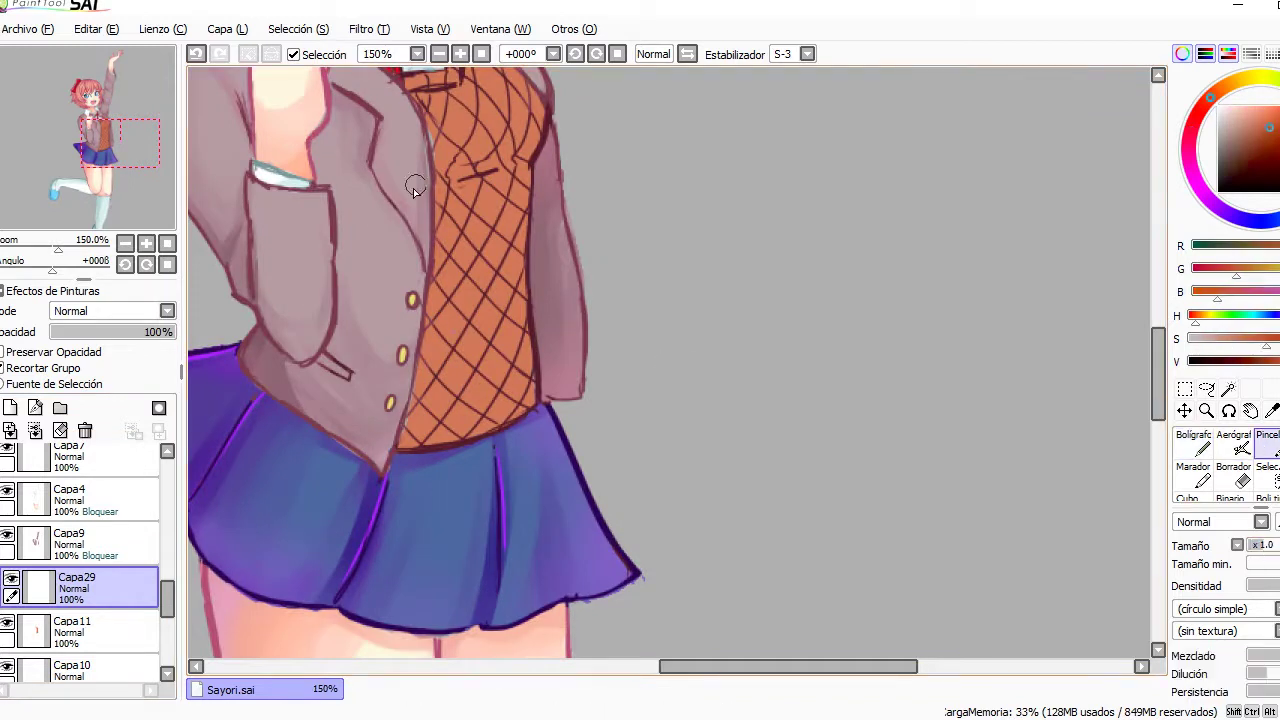
{"action": "scroll", "coordinate": [521, 183], "scroll_direction": "up", "scroll_amount": 3}
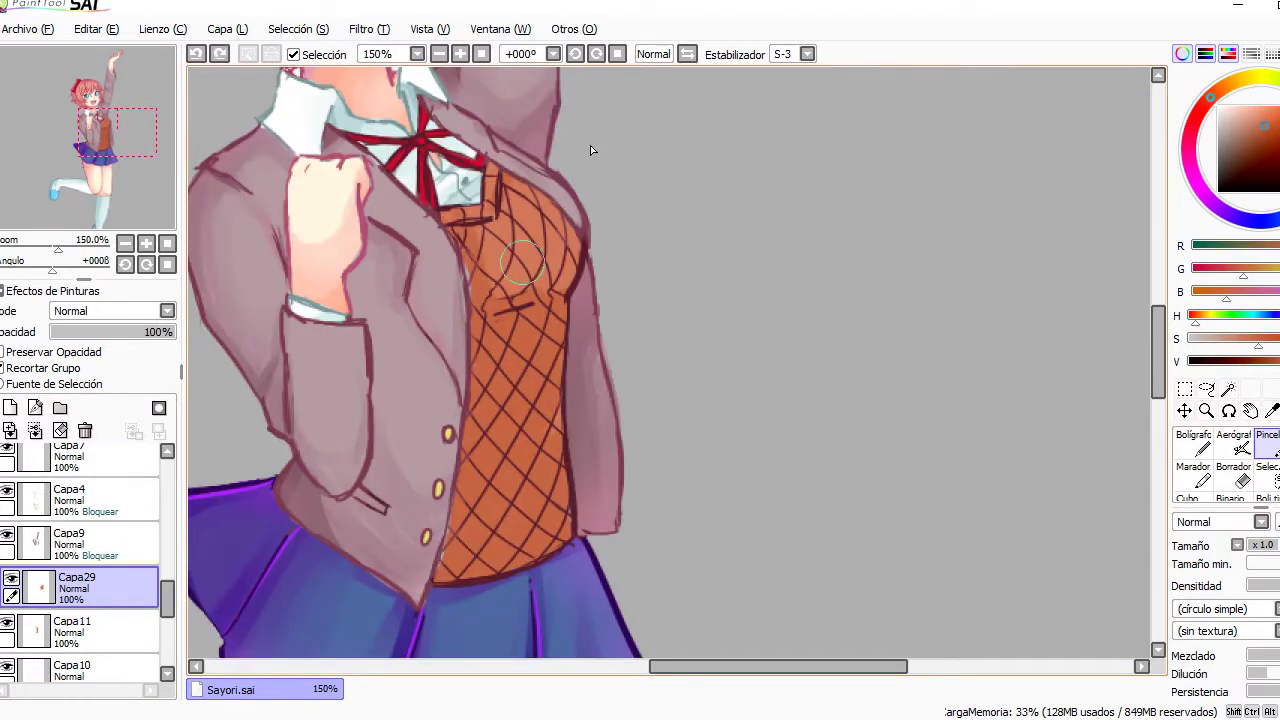
{"action": "left_click", "coordinate": [459, 344], "text": "alt"}
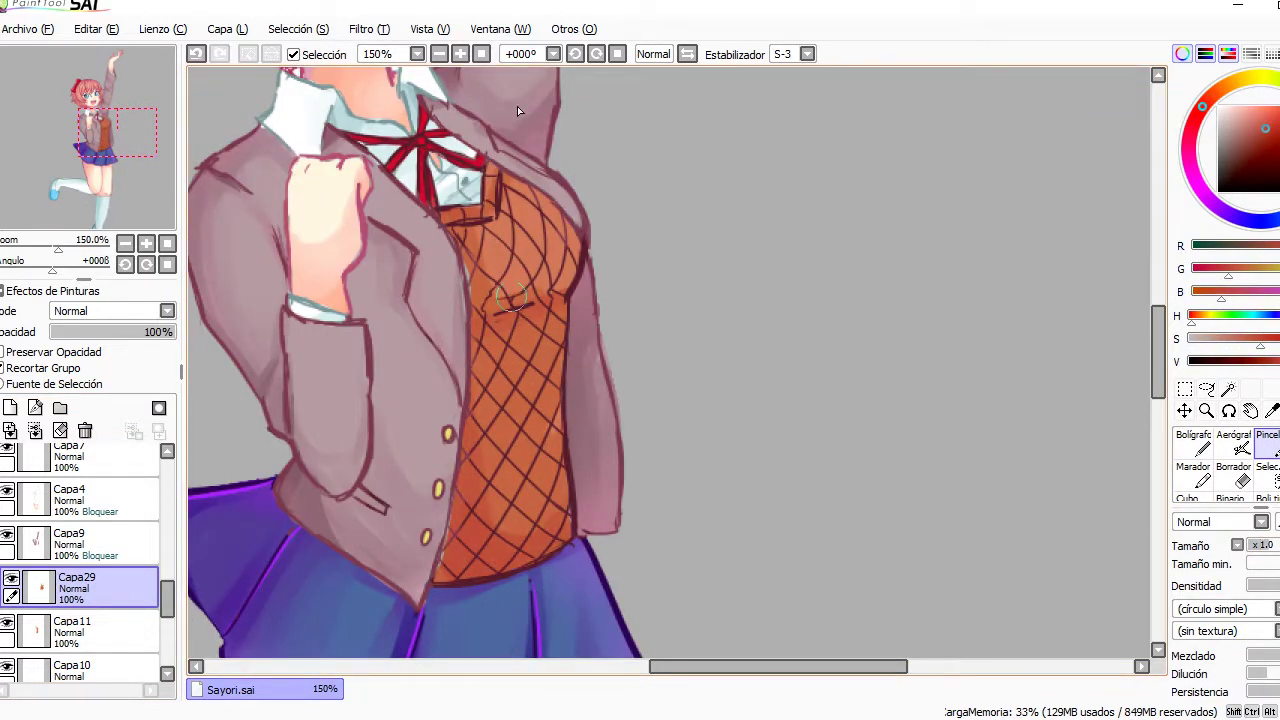
{"action": "left_click", "coordinate": [491, 185], "text": "alt"}
- Add darker orange and red pen accents beside the vest's diamond lines on layer Capa29
{"action": "scroll", "coordinate": [117, 209], "scroll_direction": "up", "scroll_amount": 2}
{"action": "left_click", "coordinate": [1193, 440]}
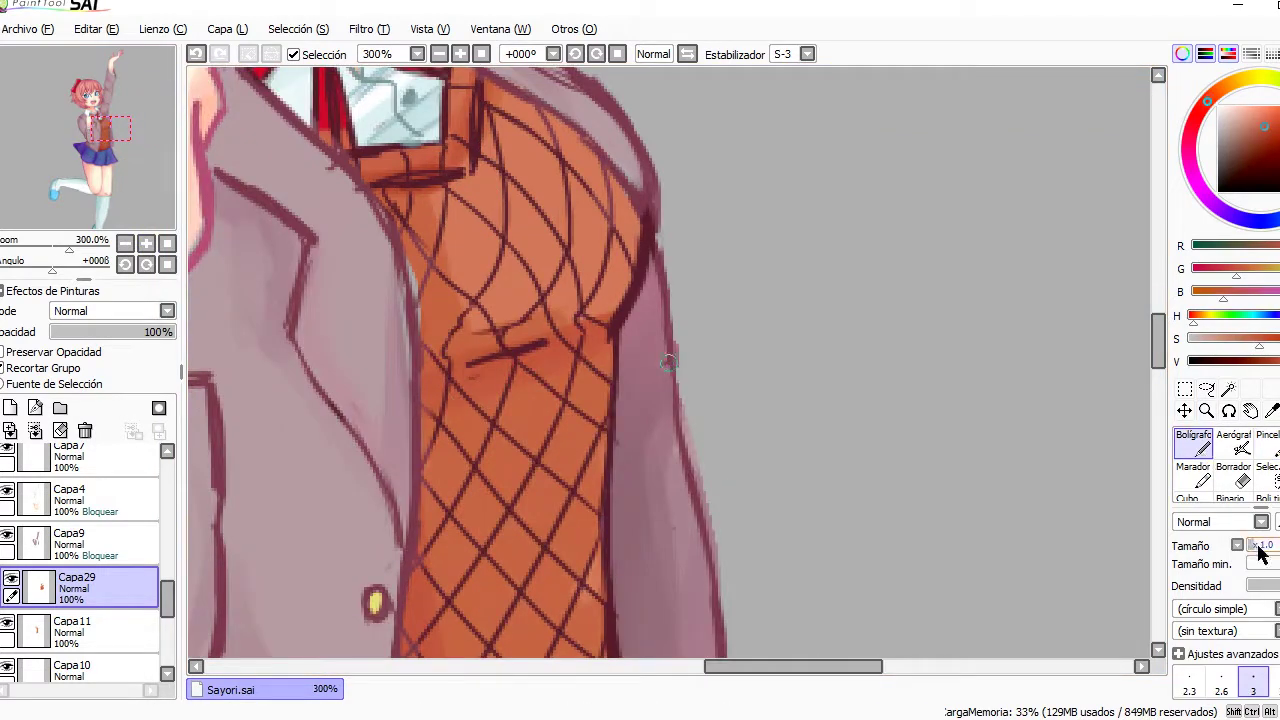
{"action": "scroll", "coordinate": [546, 192], "scroll_direction": "down", "scroll_amount": 3}
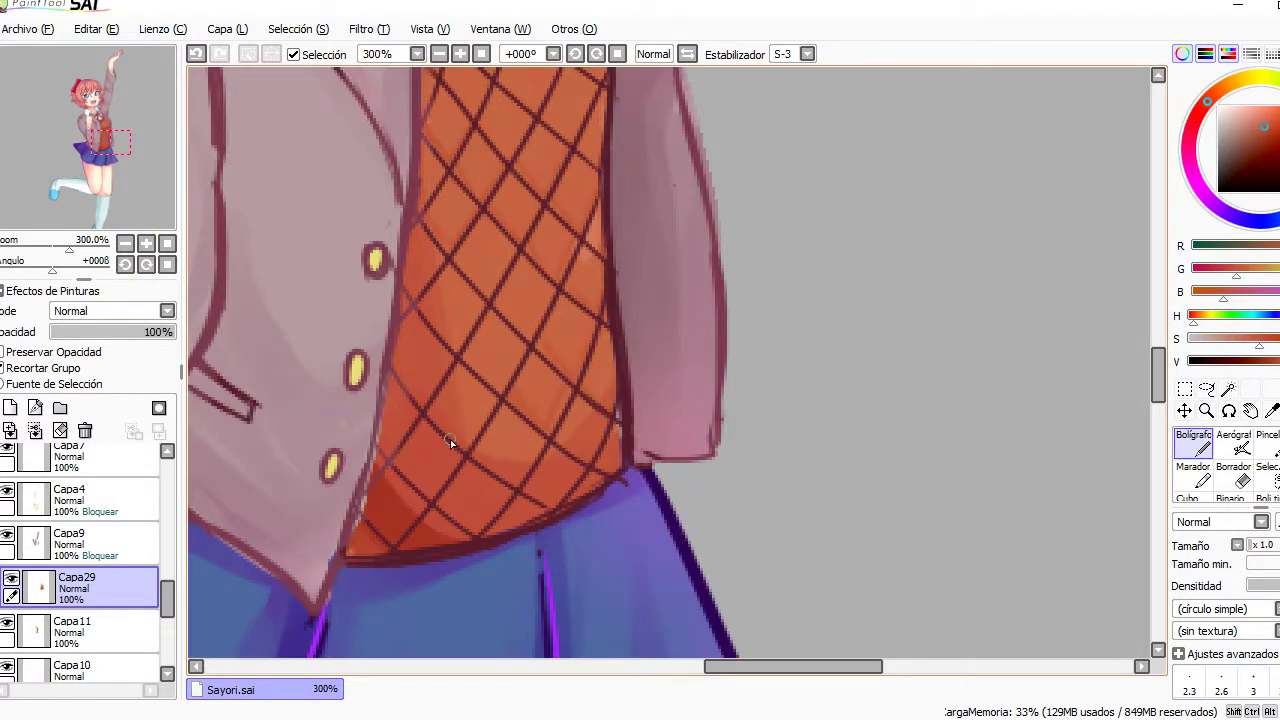
{"action": "scroll", "coordinate": [499, 270], "scroll_direction": "up", "scroll_amount": 2}
{"action": "scroll", "coordinate": [479, 320], "scroll_direction": "up", "scroll_amount": 2}
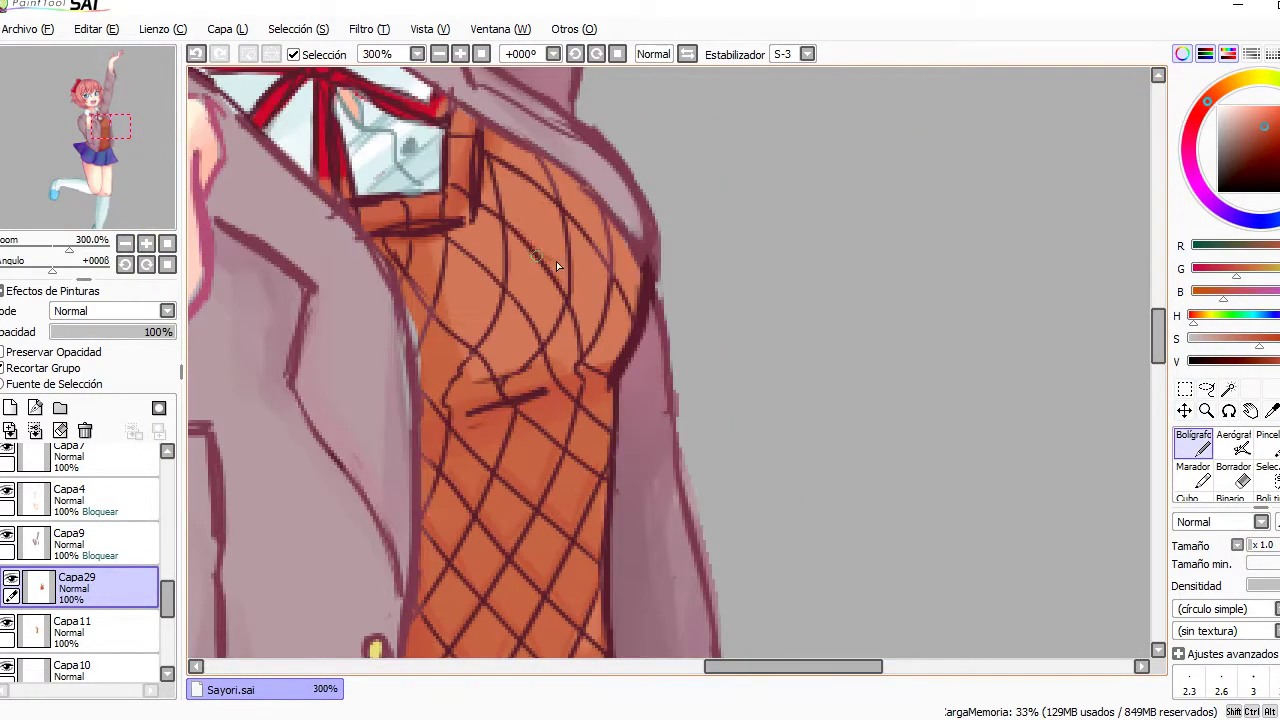
{"action": "scroll", "coordinate": [594, 188], "scroll_direction": "down", "scroll_amount": 3}
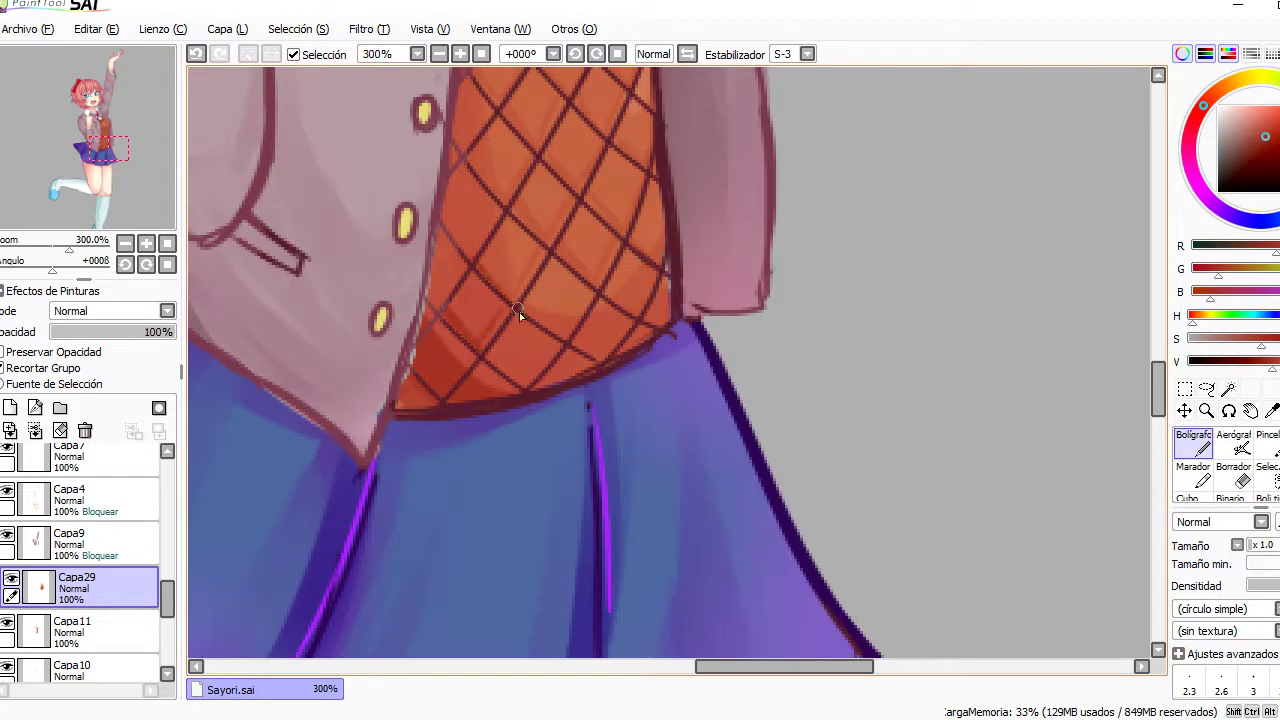
- Add light orange pen highlights along the diamond lines of the vest on layer Capa29
{"action": "left_click", "coordinate": [695, 212], "text": "alt"}
{"action": "scroll", "coordinate": [471, 353], "scroll_direction": "up", "scroll_amount": 2}
{"action": "scroll", "coordinate": [387, 290], "scroll_direction": "right", "scroll_amount": 2}
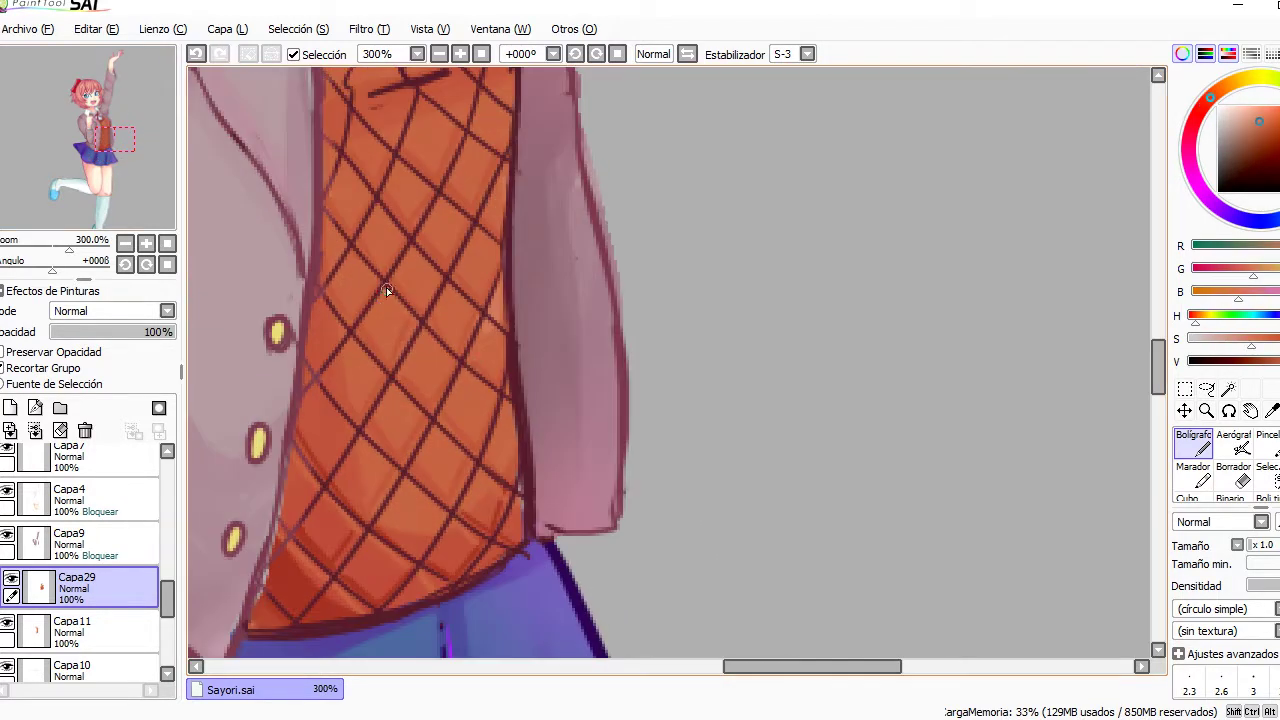
{"action": "scroll", "coordinate": [595, 347], "scroll_direction": "up", "scroll_amount": 3}
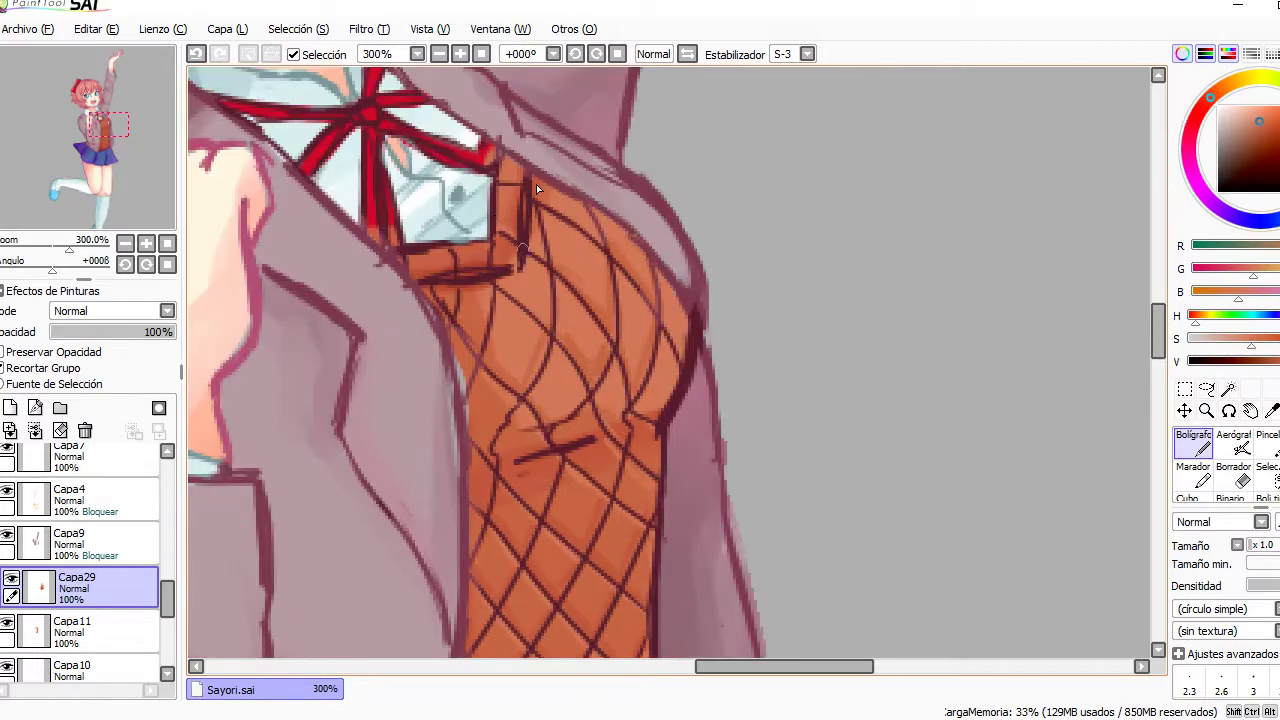
- Create clipped layer Capa30 above Capa2 and recolour the vest's pattern lines in reddish brown
{"action": "scroll", "coordinate": [450, 300], "scroll_direction": "down", "scroll_amount": 5}
{"action": "scroll", "coordinate": [450, 300], "scroll_direction": "up", "scroll_amount": 2}
{"action": "left_click", "coordinate": [10, 408]}
{"action": "scroll", "coordinate": [434, 319], "scroll_direction": "up", "scroll_amount": 3}
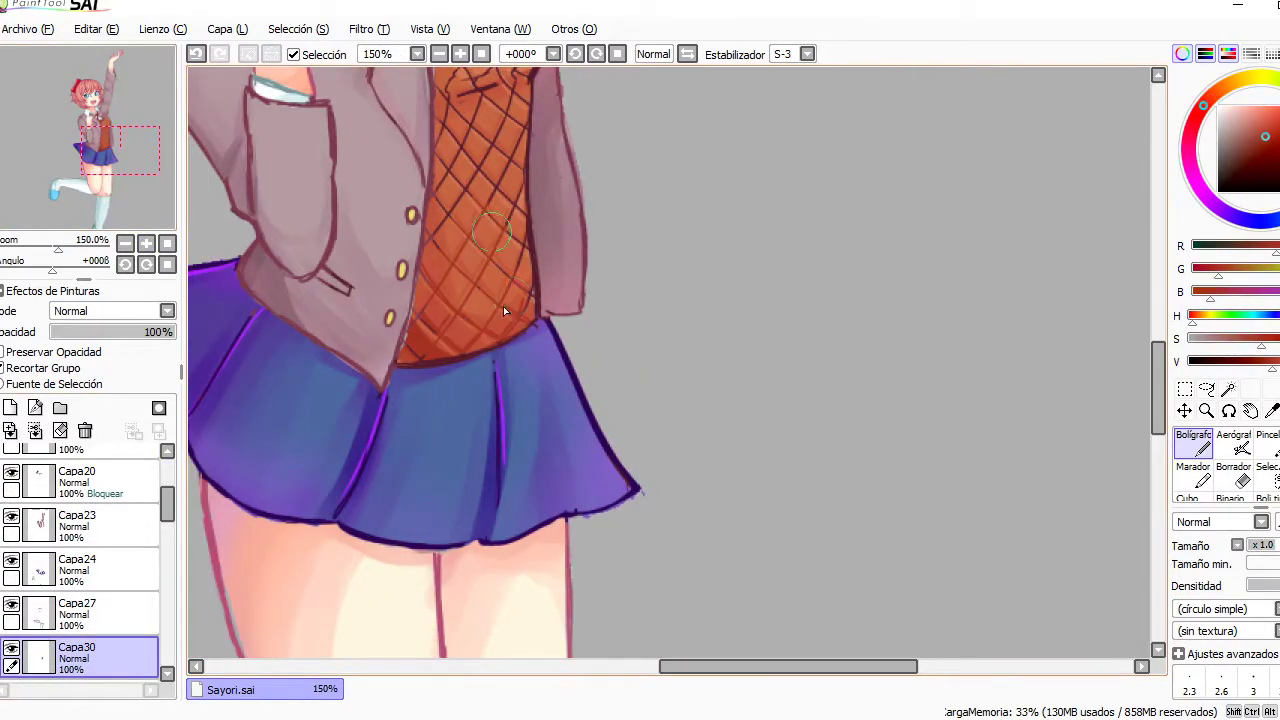
{"action": "scroll", "coordinate": [421, 485], "scroll_direction": "down", "scroll_amount": 1}
{"action": "scroll", "coordinate": [408, 415], "scroll_direction": "up", "scroll_amount": 1}
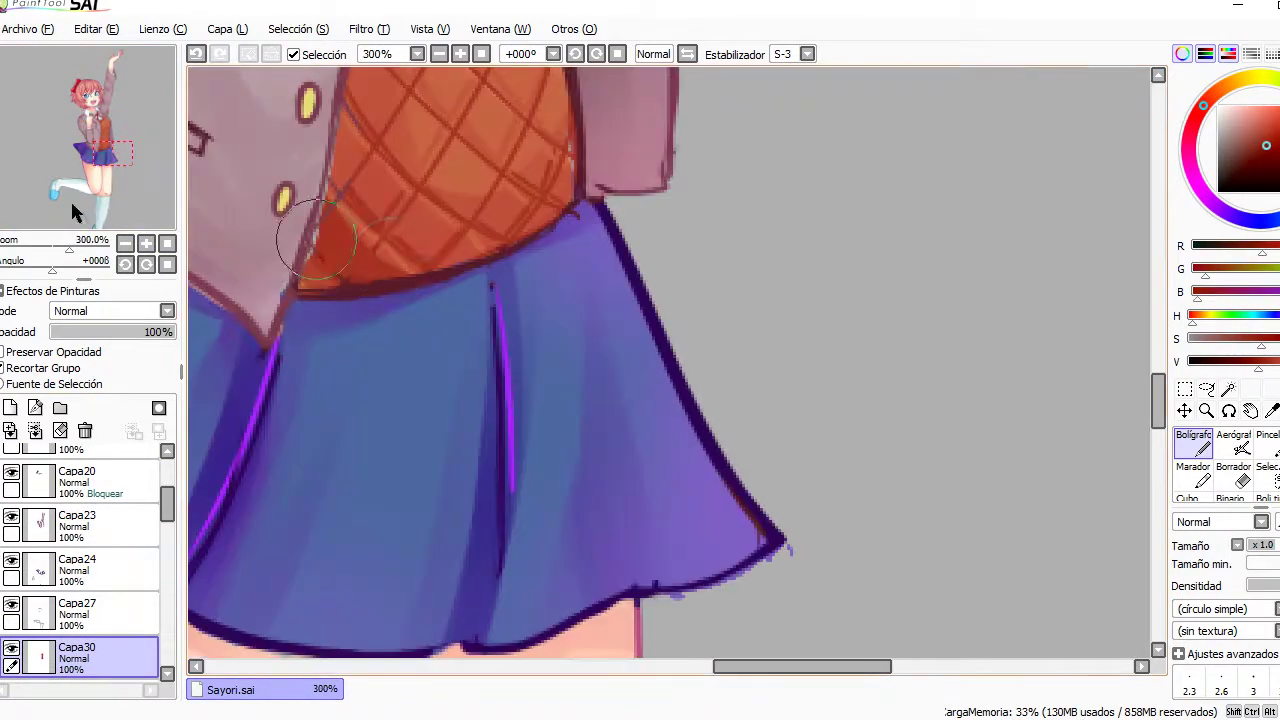
- Recolour the vest's outline and lower edge reddish brown on layer Capa30, then select jacket line layer Capa23 for erasing
{"action": "scroll", "coordinate": [327, 167], "scroll_direction": "up", "scroll_amount": 5}
{"action": "scroll", "coordinate": [534, 440], "scroll_direction": "down", "scroll_amount": 1}
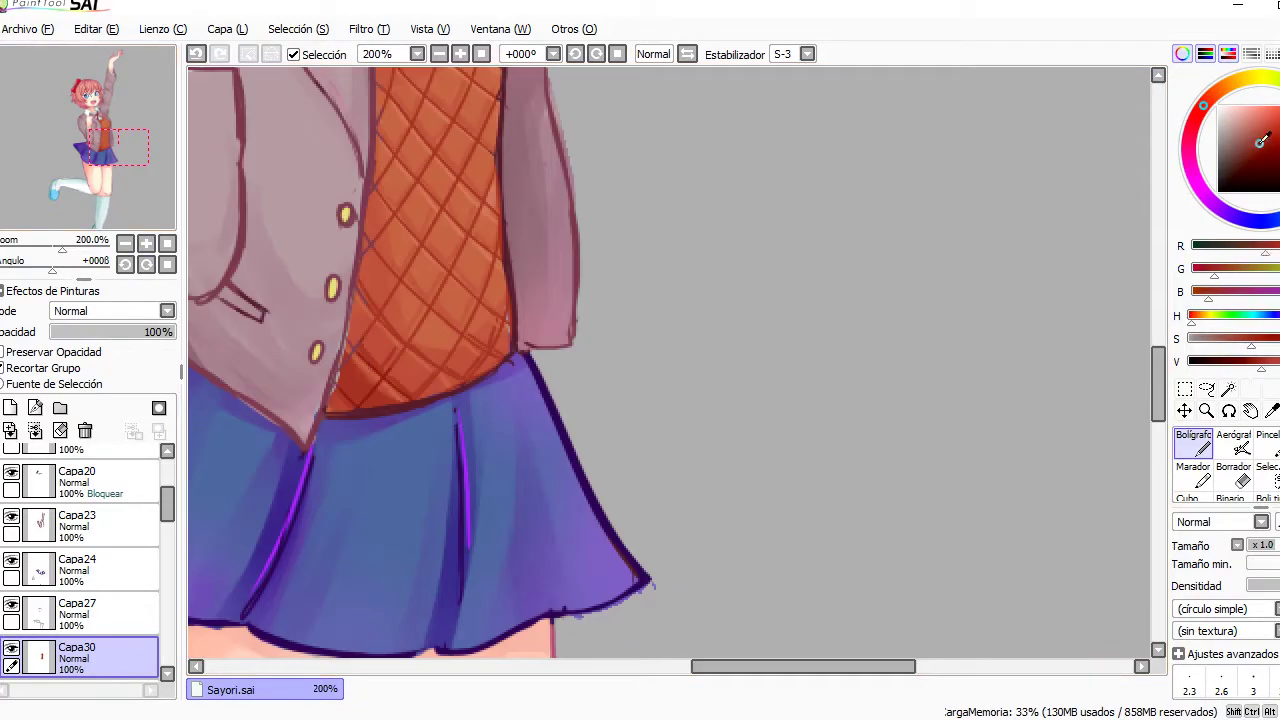
{"action": "left_click", "coordinate": [353, 414], "text": "ctrl+shift"}
{"action": "scroll", "coordinate": [395, 300], "scroll_direction": "up", "scroll_amount": 3}
{"action": "left_click", "coordinate": [300, 490], "text": "ctrl+shift"}
{"action": "key", "text": "e"}
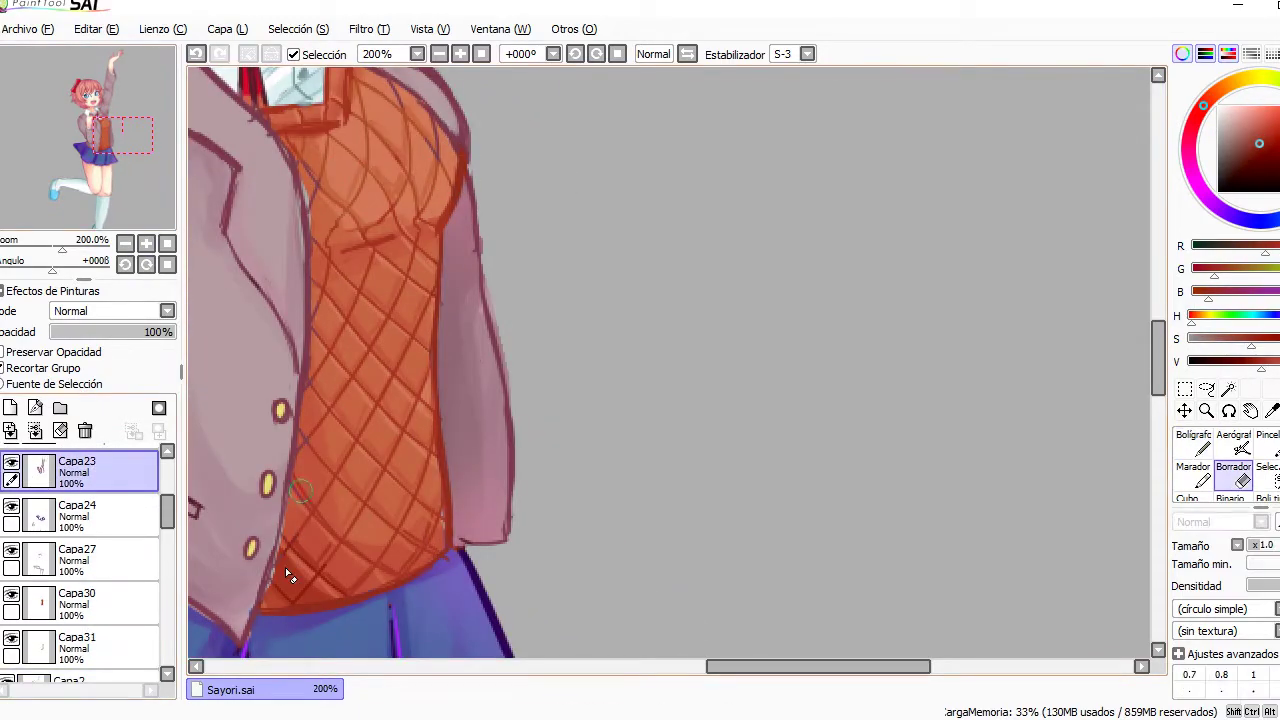
- Create layer Capa32 above Capa2 to recolour the eye outlines dark navy, and touch up the maroon jacket collar lines on Capa23
{"action": "scroll", "coordinate": [439, 161], "scroll_direction": "up", "scroll_amount": 3}
{"action": "left_click_drag", "start_coordinate": [113, 196], "coordinate": [95, 105]}
{"action": "left_click", "coordinate": [365, 420], "text": "ctrl+shift"}
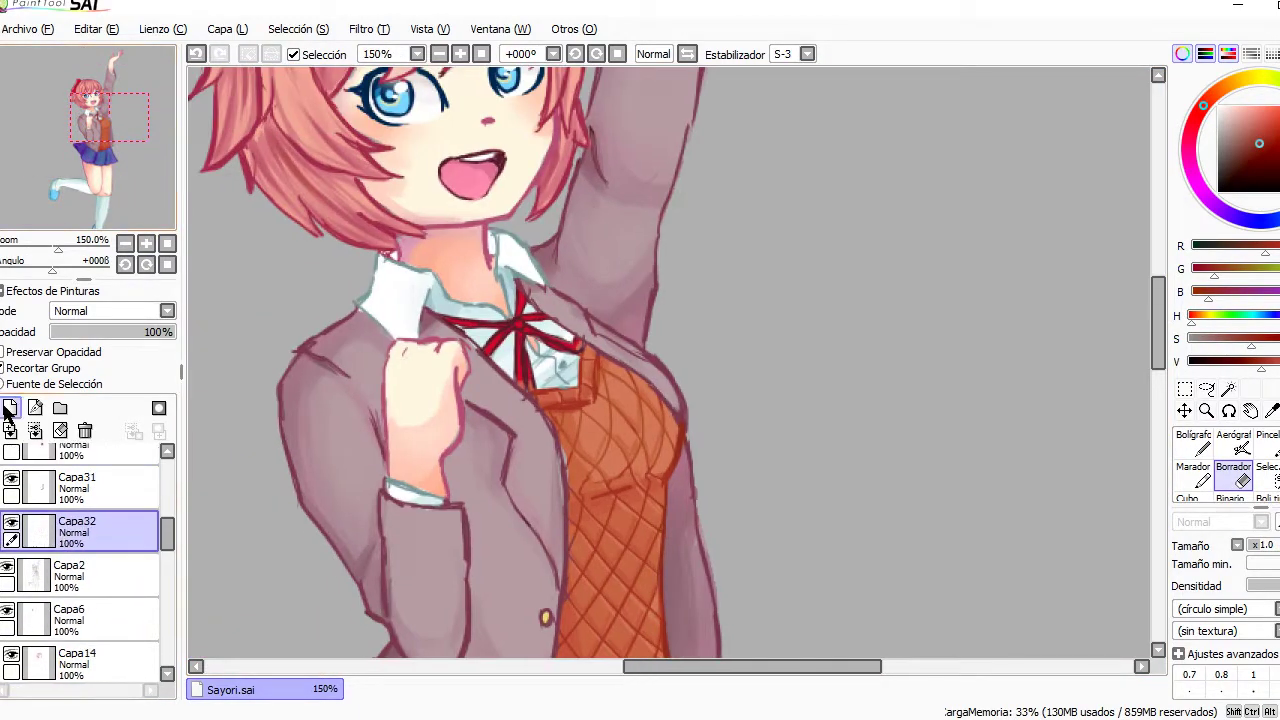
{"action": "scroll", "coordinate": [379, 384], "scroll_direction": "up", "scroll_amount": 2}
{"action": "key", "text": "n"}
{"action": "left_click", "coordinate": [500, 514], "text": "ctrl+shift"}
{"action": "left_click", "coordinate": [326, 327], "text": "alt"}
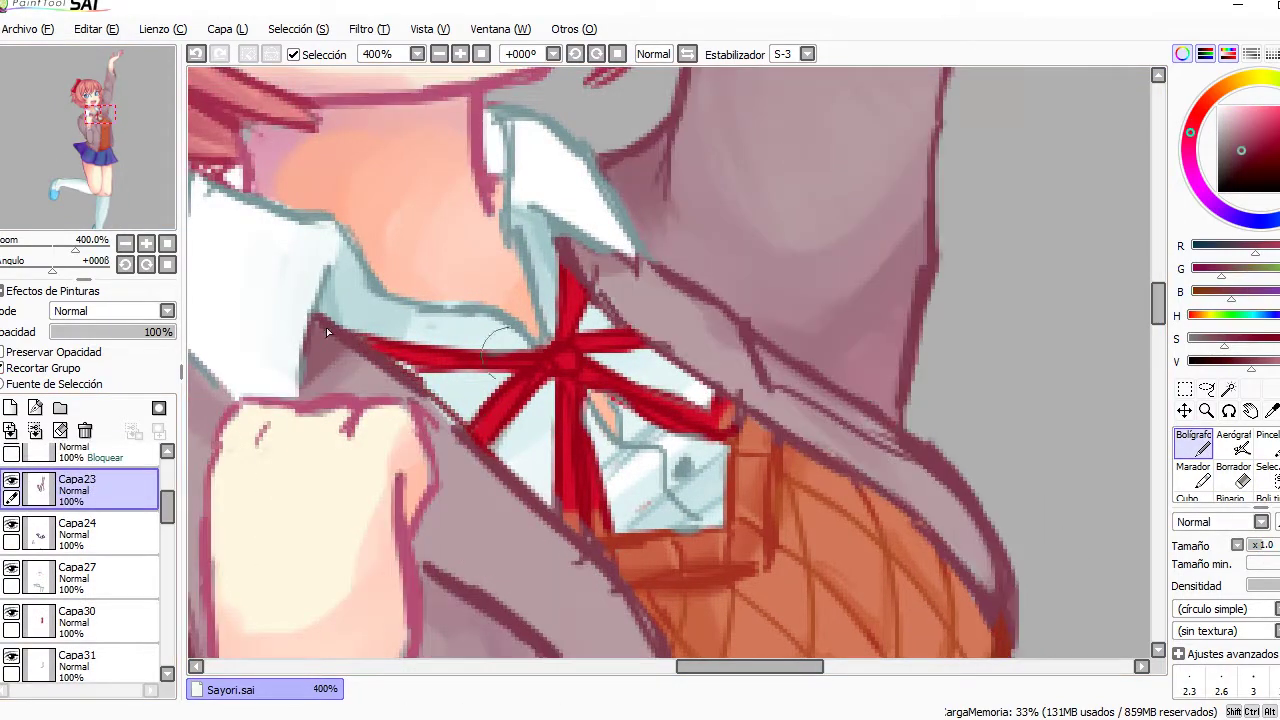
- Create layer Capa33 above Capa2 and recolour the mouth's outline in dark red
{"action": "left_click", "coordinate": [168, 244]}
{"action": "scroll", "coordinate": [670, 365], "scroll_direction": "up", "scroll_amount": 3}
{"action": "left_click", "coordinate": [569, 439], "text": "ctrl+shift"}
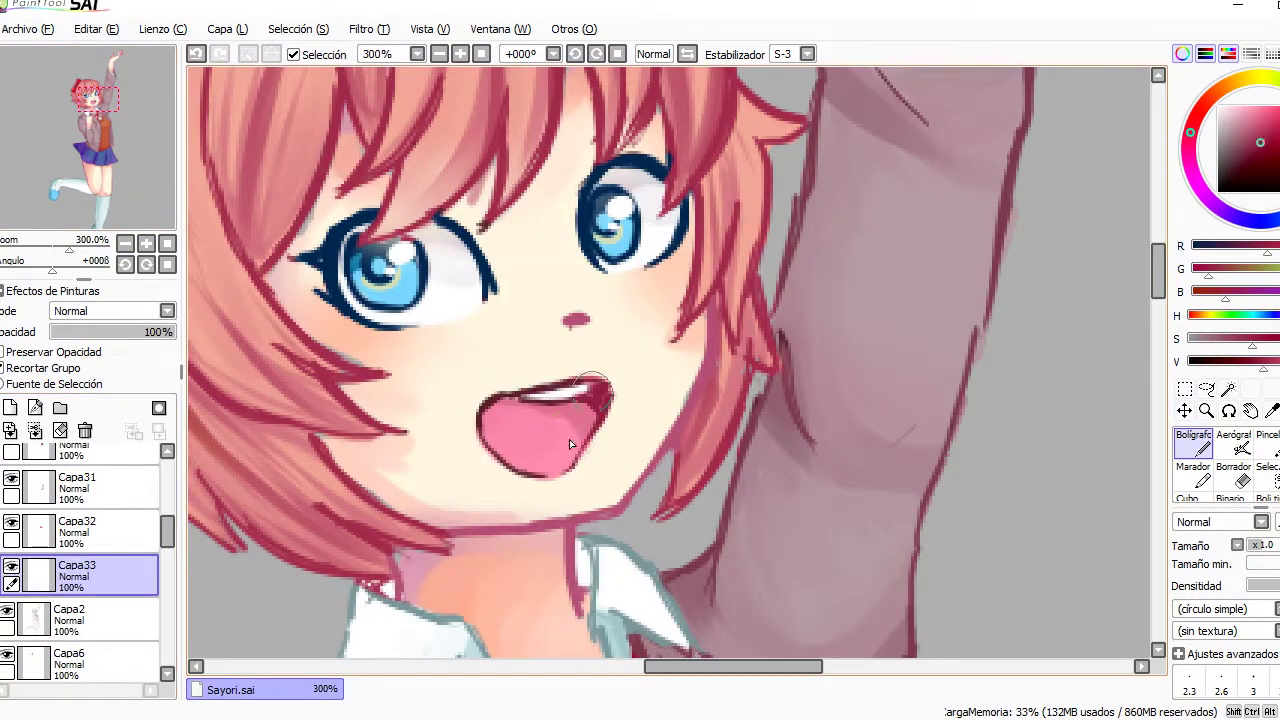
{"action": "left_click", "coordinate": [515, 403], "text": "alt"}
- Hide the grey background layer and export the drawing as Sayori.png in the Dibujitos 2.0 folder
{"action": "left_click", "coordinate": [167, 245]}
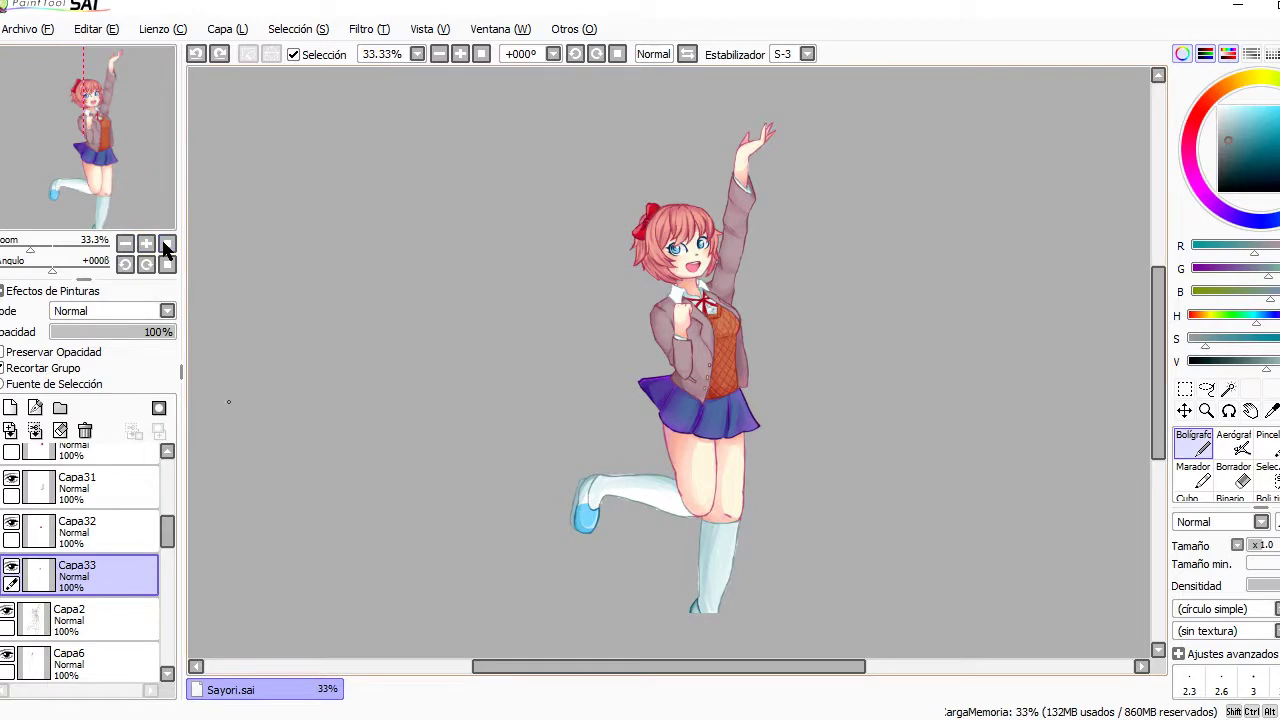
{"action": "scroll", "coordinate": [134, 163], "scroll_direction": "up", "scroll_amount": 2}
{"action": "left_click", "coordinate": [167, 245]}
{"action": "key", "text": "ctrl+shift+s"}
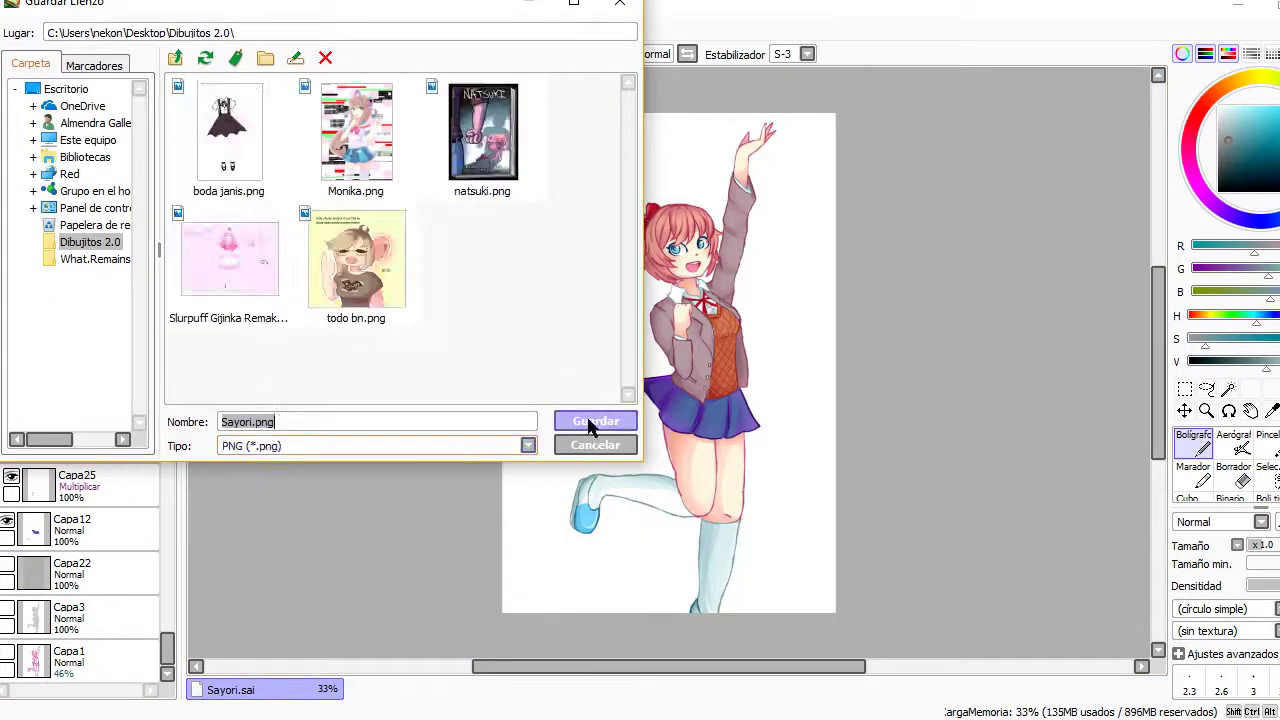
{"action": "left_click", "coordinate": [595, 421]}
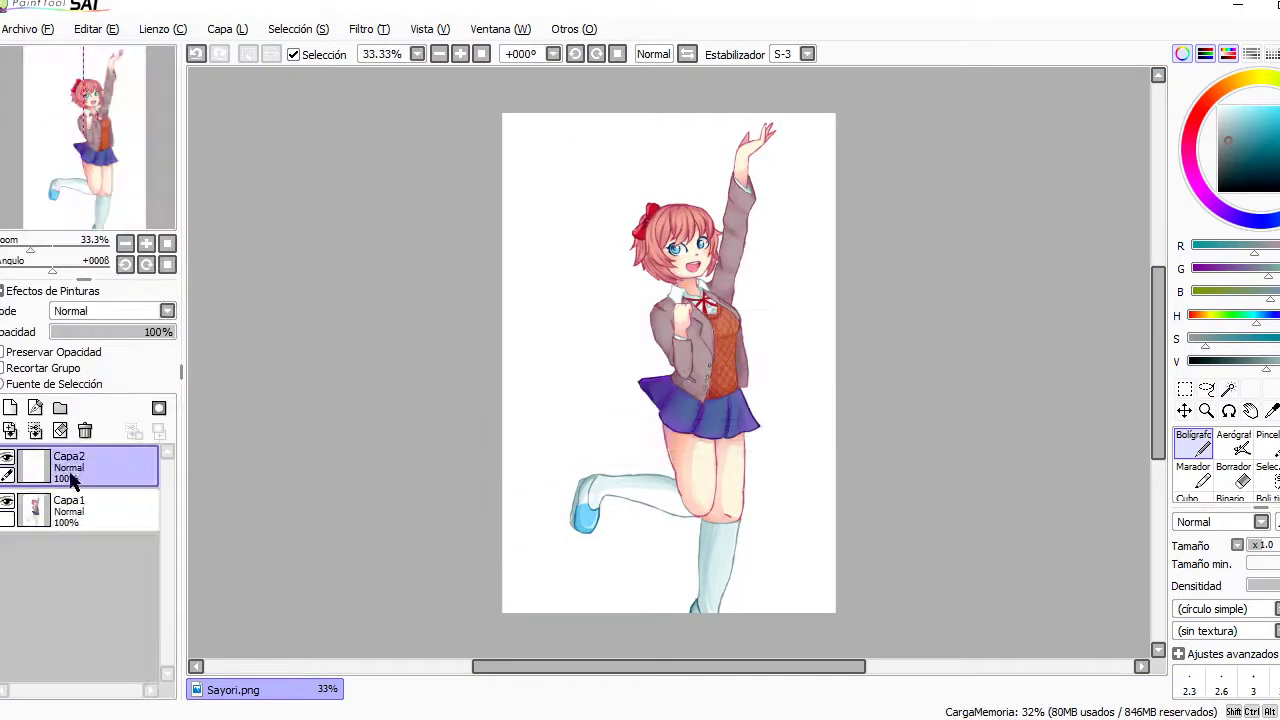
- Move Capa2 beneath Capa1 in Sayori.png, fill it with grey, and make Capa1 the active layer
{"action": "left_click_drag", "start_coordinate": [34, 480], "coordinate": [34, 515]}
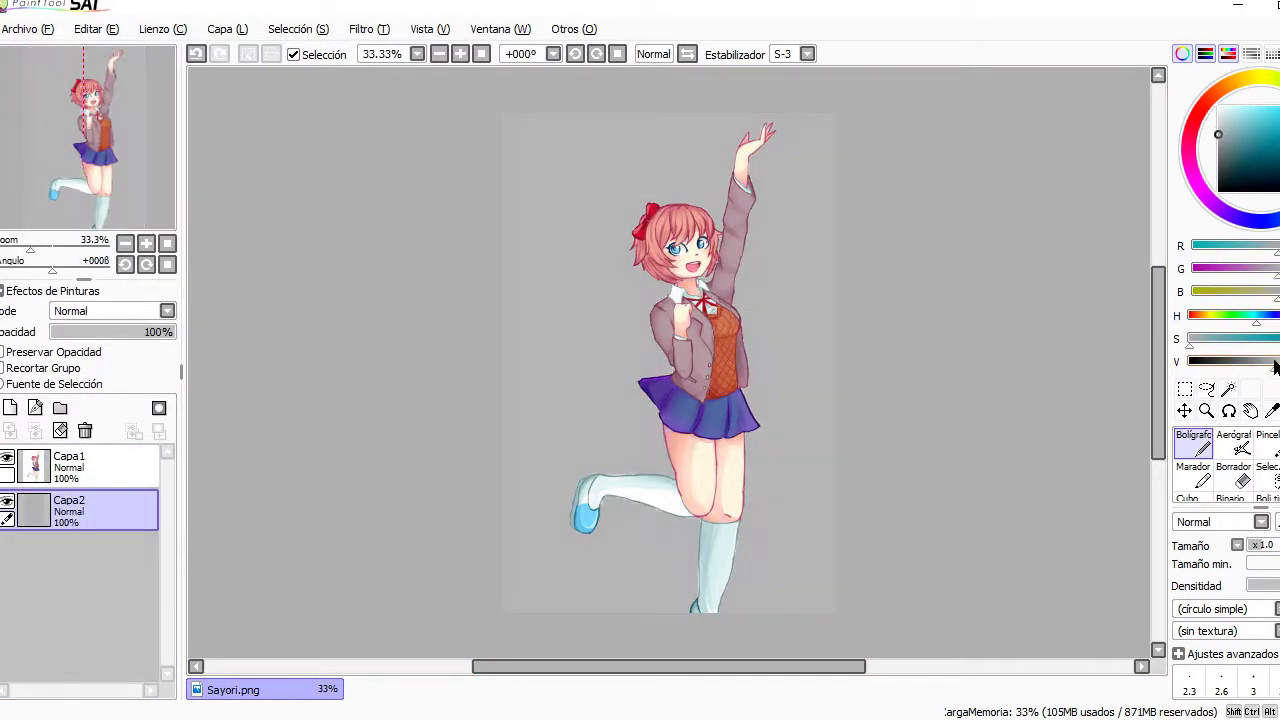
{"action": "left_click", "coordinate": [90, 467]}
- Clean up the raised hand and forearm outlines on Capa1, painting over dark remnants in pink and erasing stray edges
{"action": "scroll", "coordinate": [114, 210], "scroll_direction": "up", "scroll_amount": 5}
{"action": "key", "text": "e"}
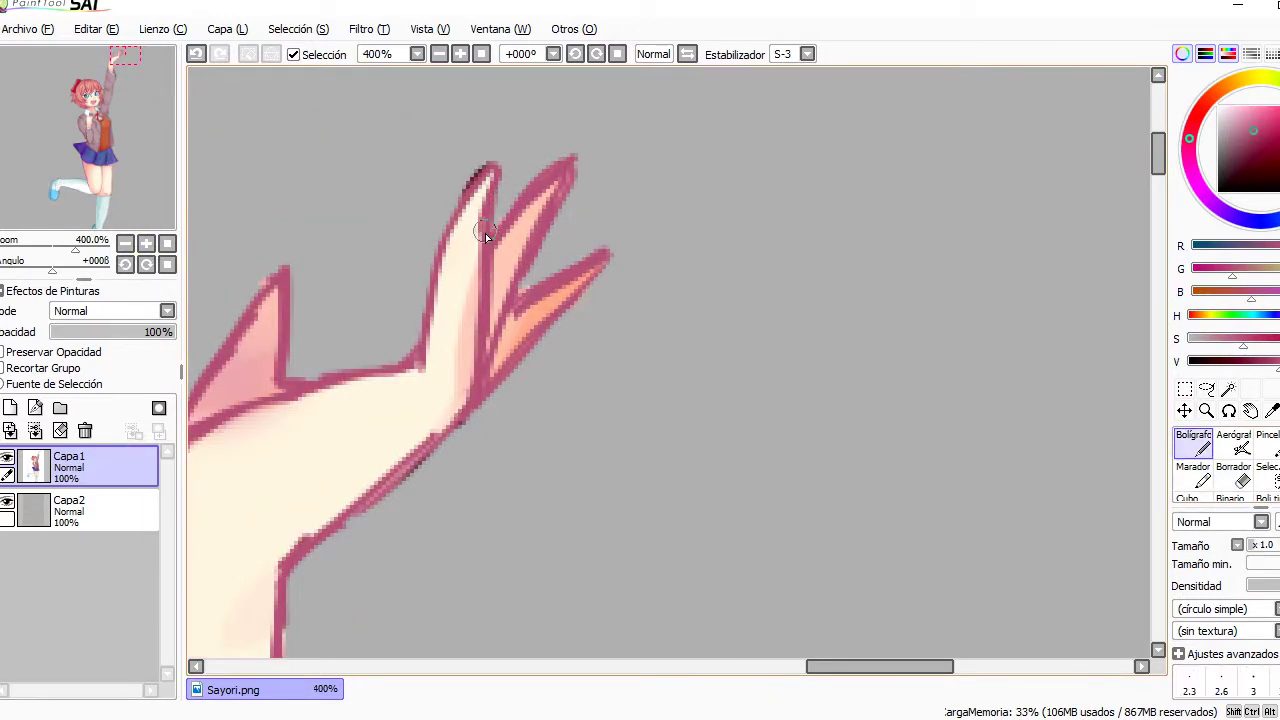
{"action": "left_click", "coordinate": [1233, 475]}
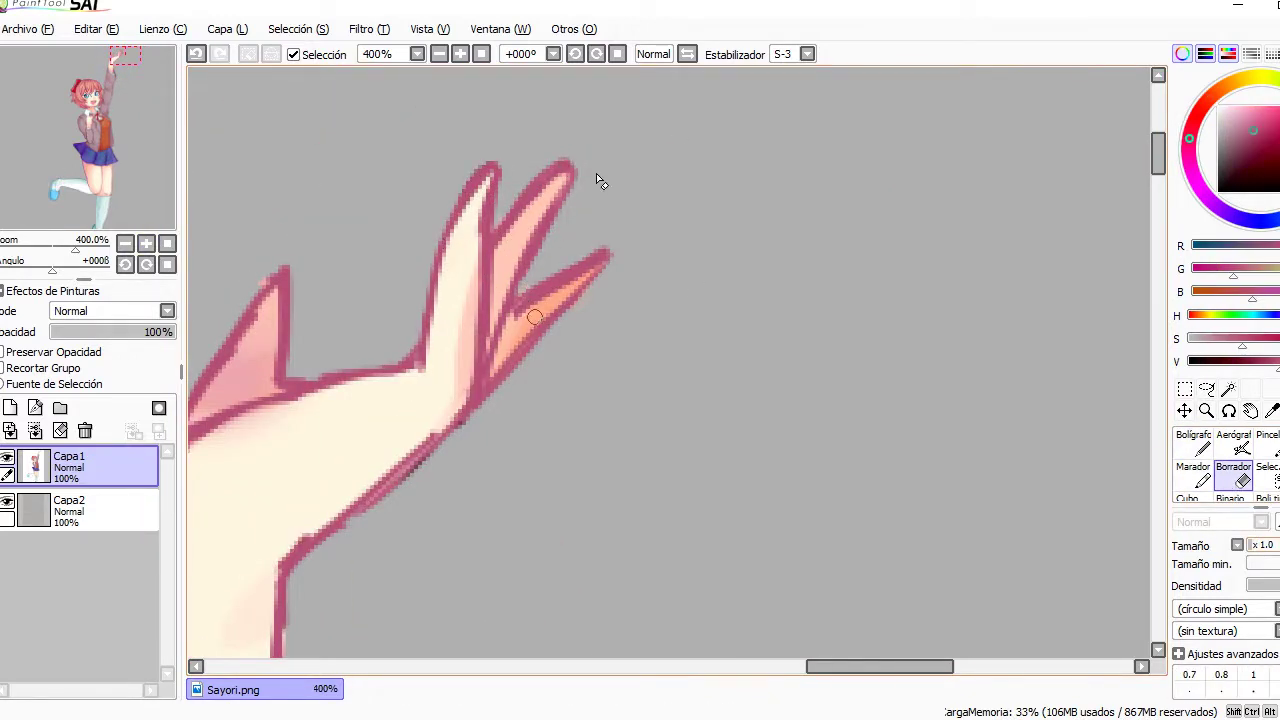
{"action": "mouse_move", "coordinate": [600, 262]}
{"action": "left_mouse_down"}
{"action": "mouse_move", "coordinate": [556, 300]}
{"action": "mouse_move", "coordinate": [574, 265]}
{"action": "left_mouse_up"}
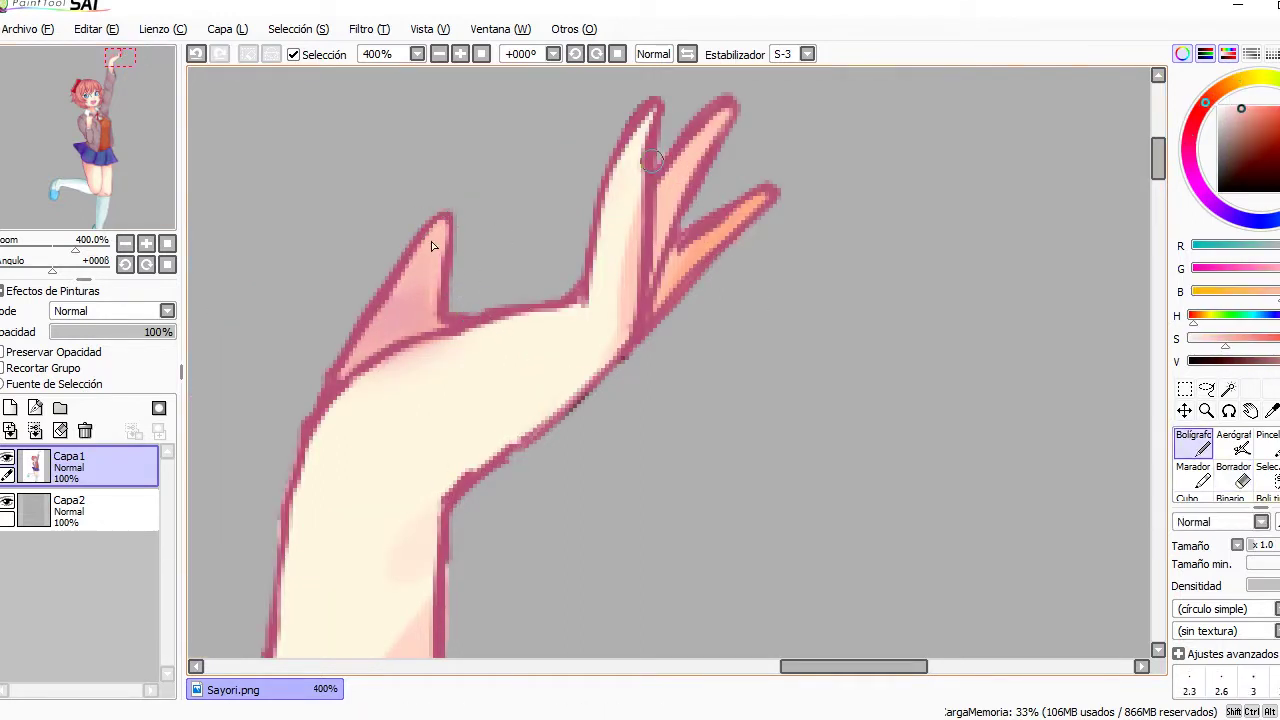
{"action": "scroll", "coordinate": [431, 245], "scroll_direction": "down", "scroll_amount": 3}
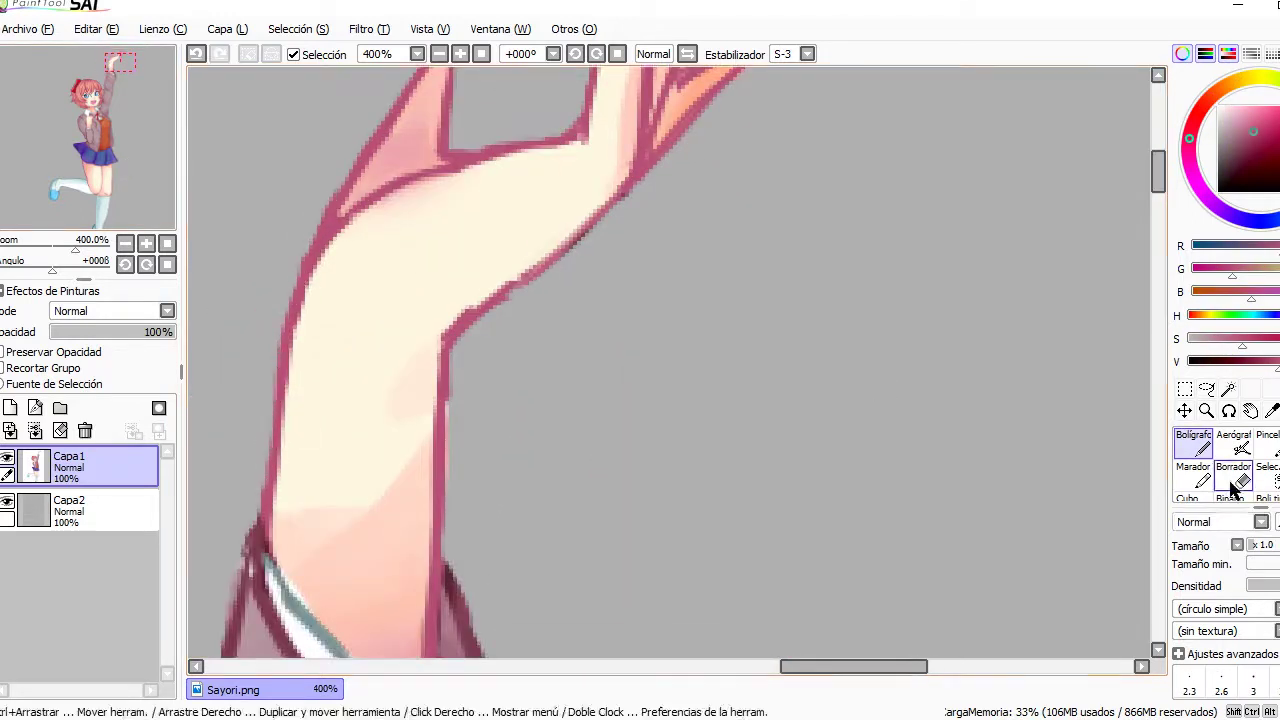
{"action": "left_click", "coordinate": [1236, 480]}
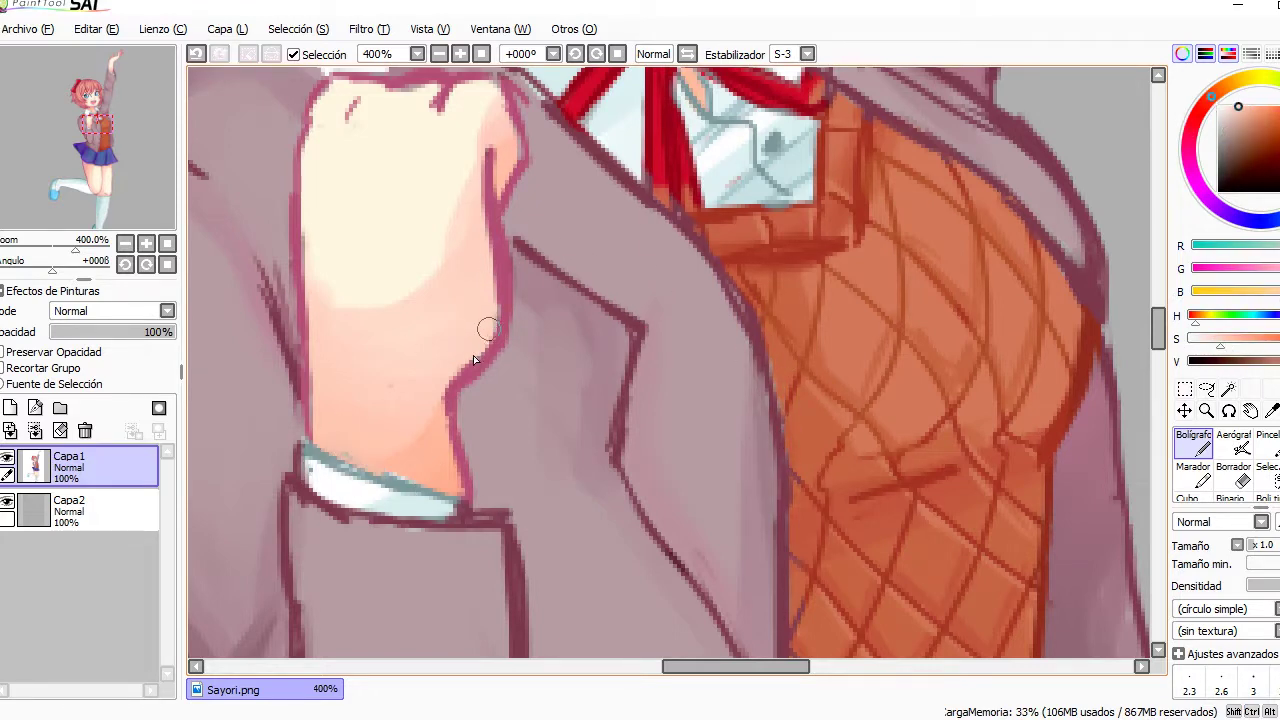
- Touch up the jacket sleeve and pocket outlines in maroon and the skirt outline in dark purple on Capa1
{"action": "left_click", "coordinate": [98, 183]}
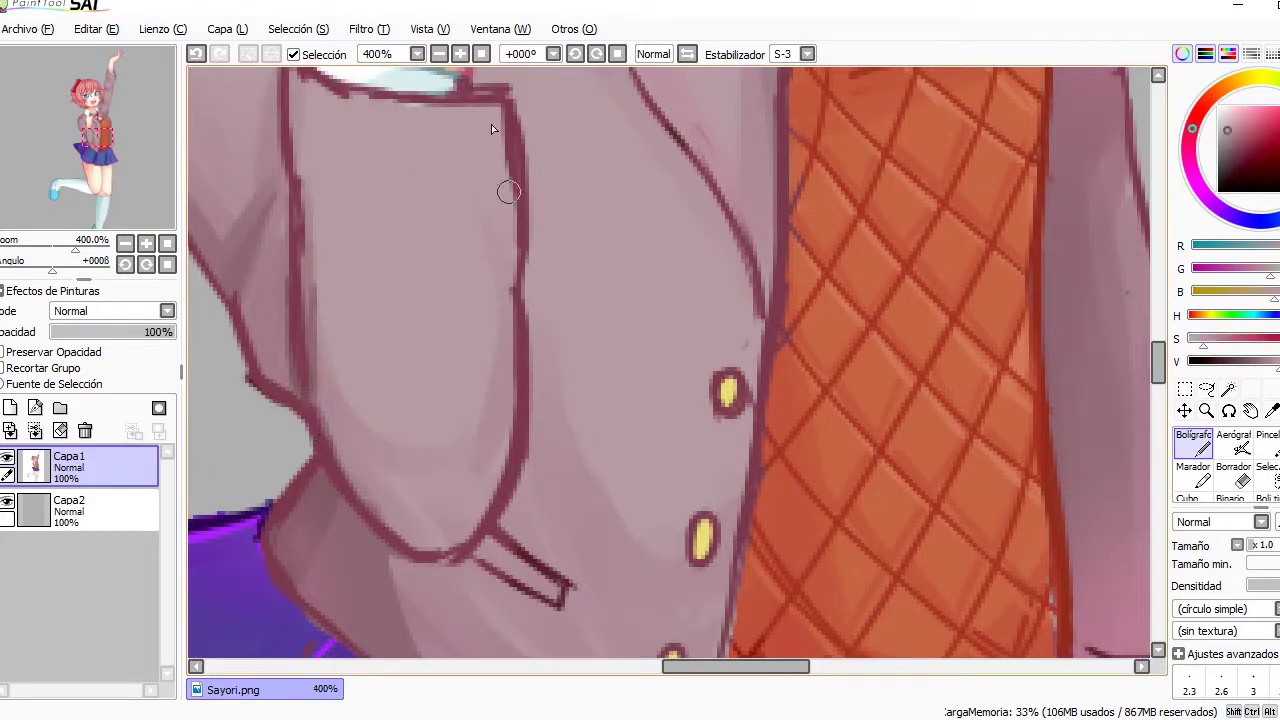
{"action": "left_click", "coordinate": [112, 168]}
{"action": "left_click", "coordinate": [569, 496], "text": "alt"}
{"action": "left_click", "coordinate": [272, 396], "text": "alt"}
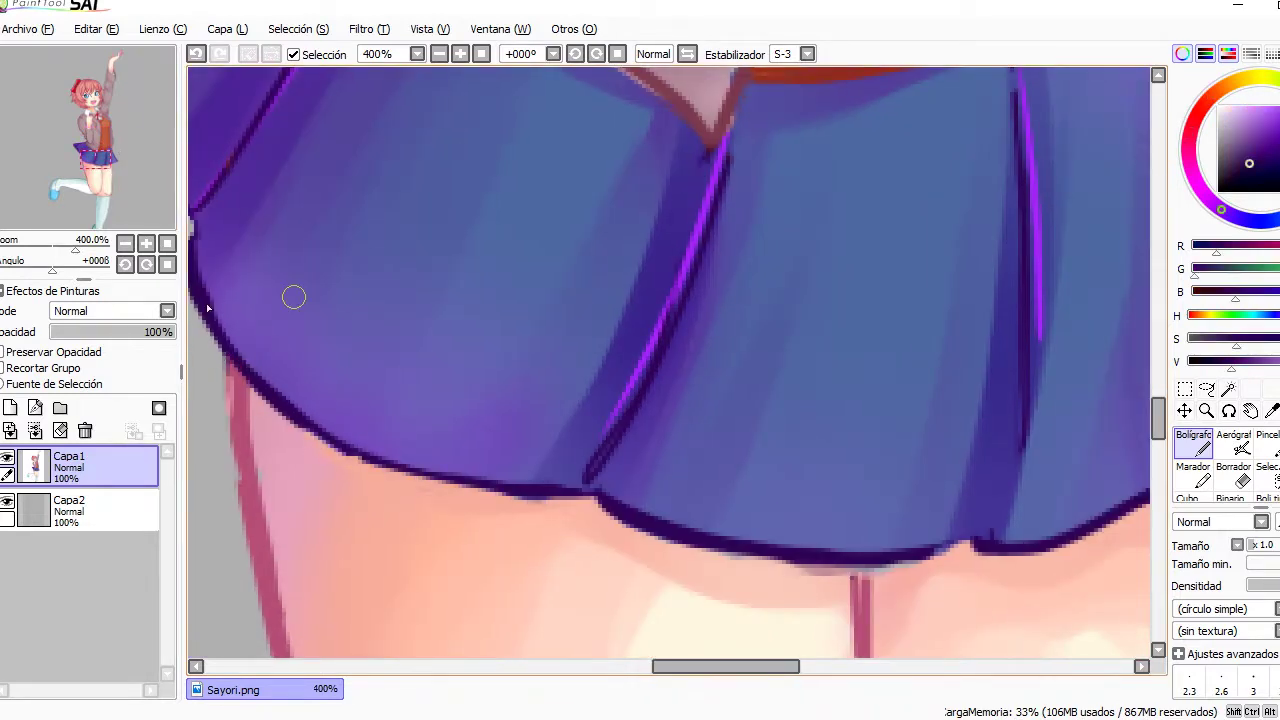
- Clean up the thigh and raised sock outlines on Capa1, and hide the grey layer Capa2
{"action": "scroll", "coordinate": [293, 297], "scroll_direction": "down", "scroll_amount": 3}
{"action": "left_click", "coordinate": [710, 391], "text": "alt"}
{"action": "scroll", "coordinate": [600, 350], "scroll_direction": "down", "scroll_amount": 3}
{"action": "scroll", "coordinate": [515, 310], "scroll_direction": "up", "scroll_amount": 3}
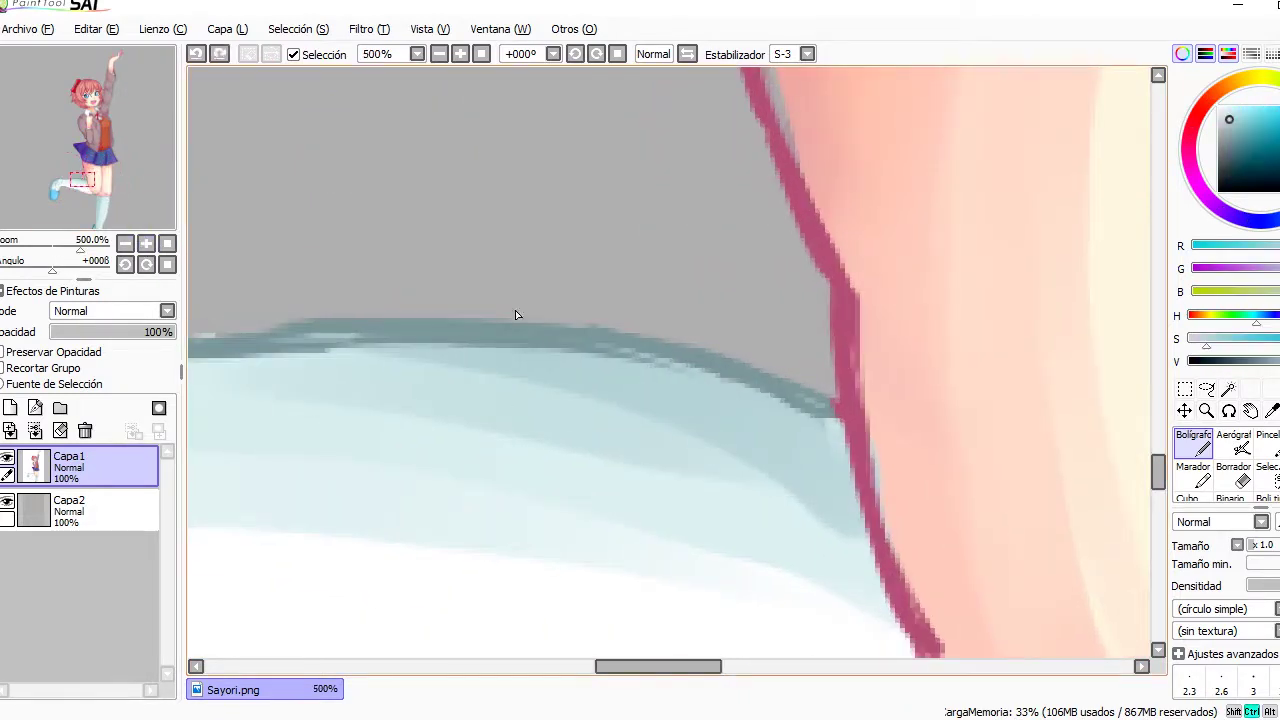
{"action": "scroll", "coordinate": [504, 399], "scroll_direction": "up", "scroll_amount": 2}
{"action": "left_click", "coordinate": [167, 245]}
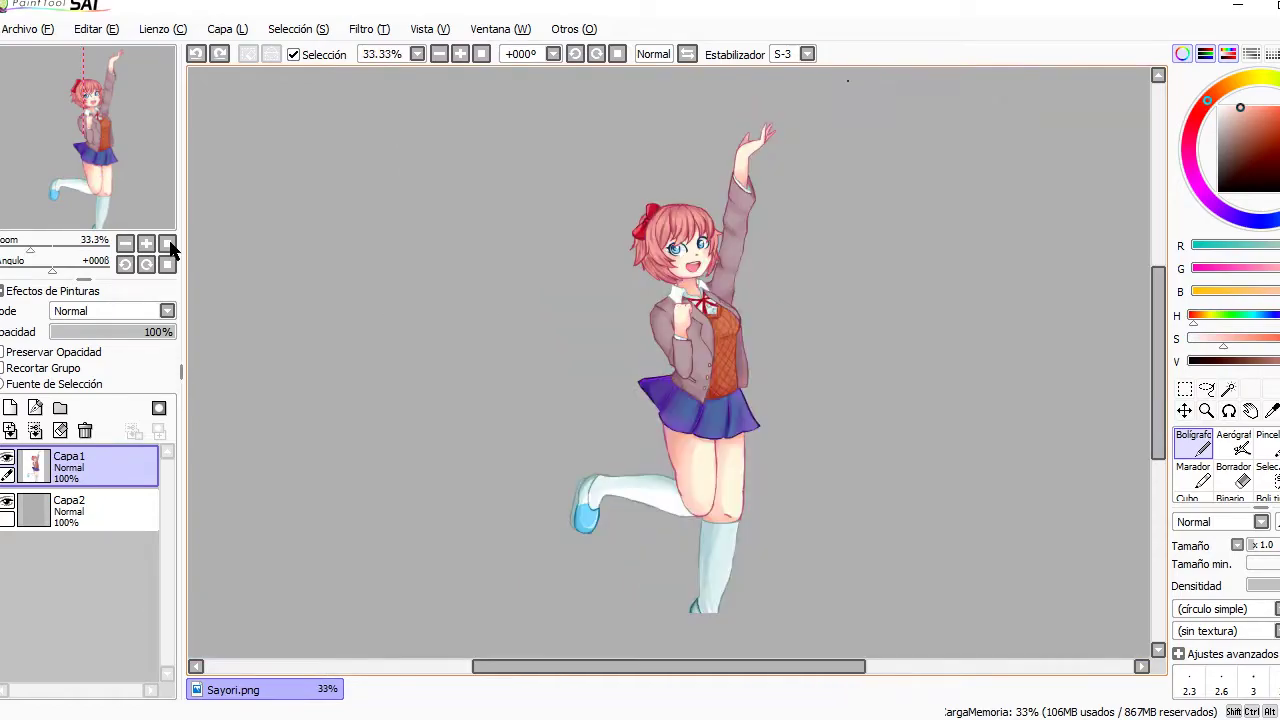
{"action": "left_click", "coordinate": [10, 506]}
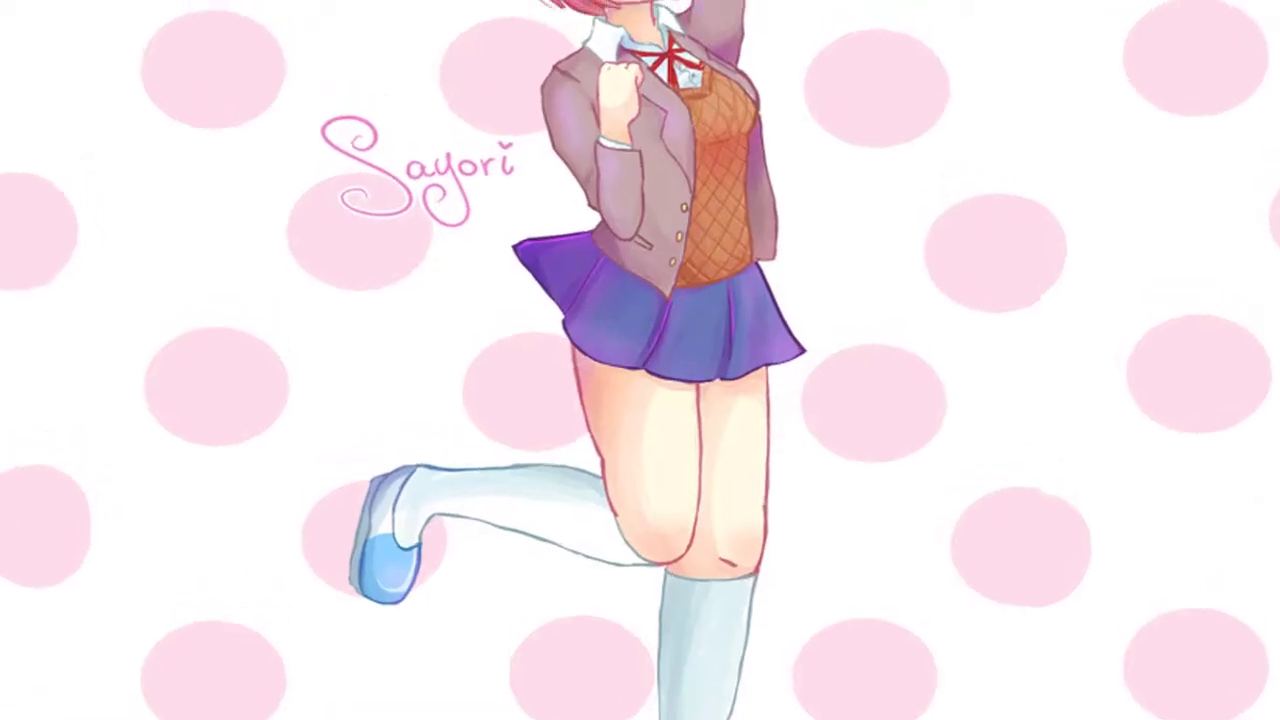